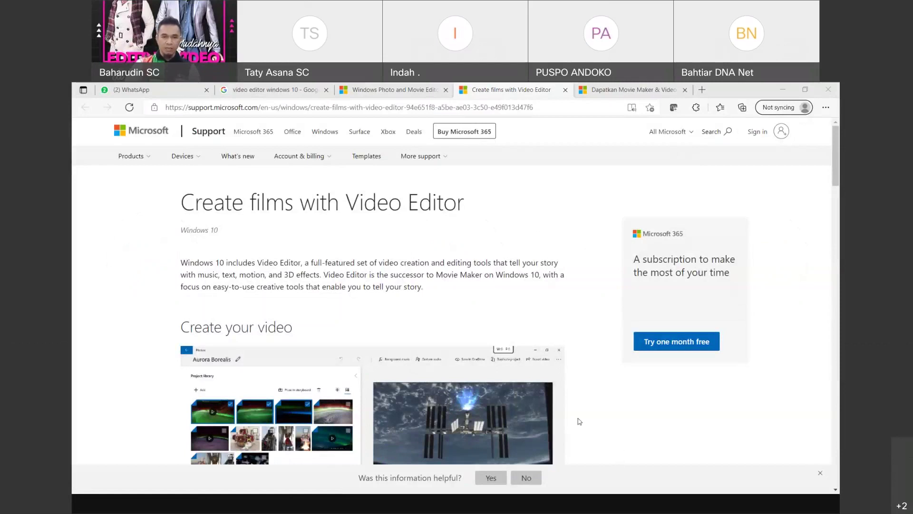
{"action": "left_click", "coordinate": [838, 159]}
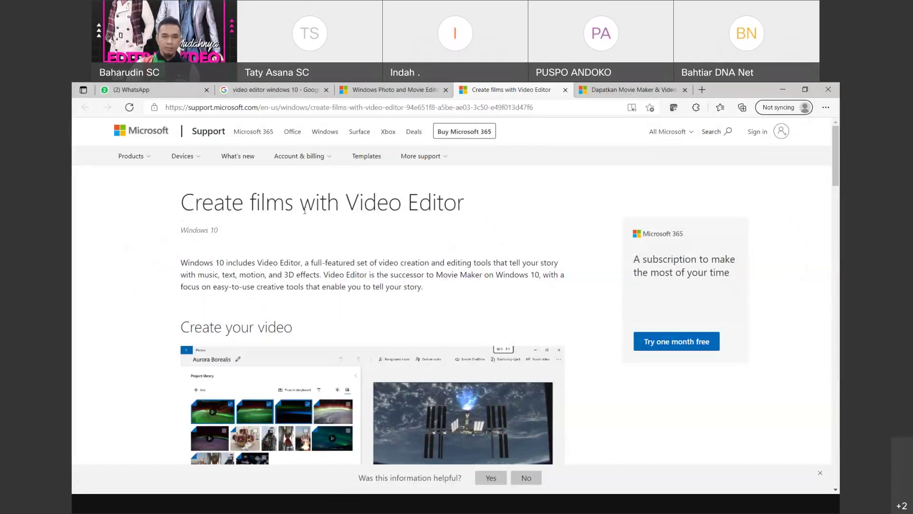
{"action": "scroll", "coordinate": [523, 216], "scroll_direction": "down", "scroll_amount": 1}
{"action": "scroll", "coordinate": [537, 227], "scroll_direction": "up", "scroll_amount": 1}
{"action": "scroll", "coordinate": [585, 318], "scroll_direction": "down", "scroll_amount": 1}
{"action": "scroll", "coordinate": [582, 318], "scroll_direction": "up", "scroll_amount": 1}
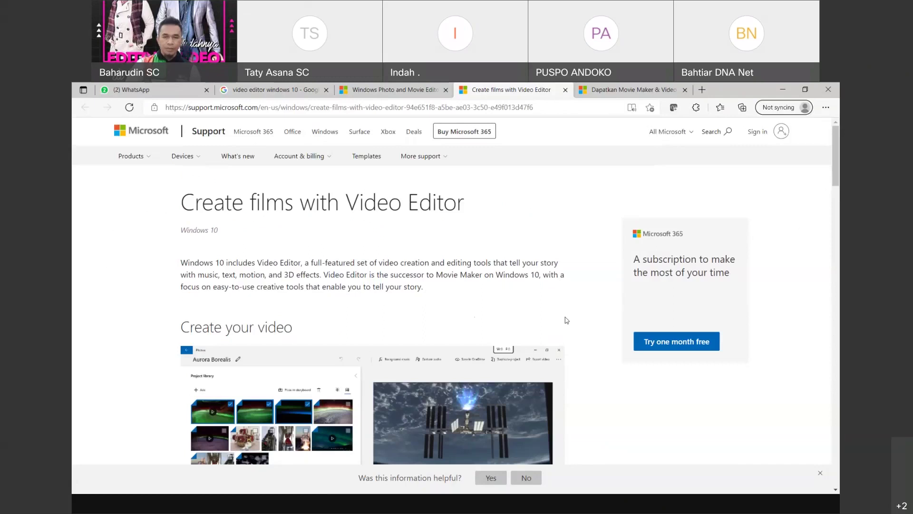
{"action": "scroll", "coordinate": [551, 286], "scroll_direction": "down", "scroll_amount": 2}
{"action": "scroll", "coordinate": [551, 285], "scroll_direction": "up", "scroll_amount": 2}
Step: Skim the Create films with Video Editor article through its text, music, effects and publishing sections, and return to its beginning
{"action": "scroll", "coordinate": [538, 285], "scroll_direction": "down", "scroll_amount": 1}
{"action": "scroll", "coordinate": [539, 285], "scroll_direction": "down", "scroll_amount": 5}
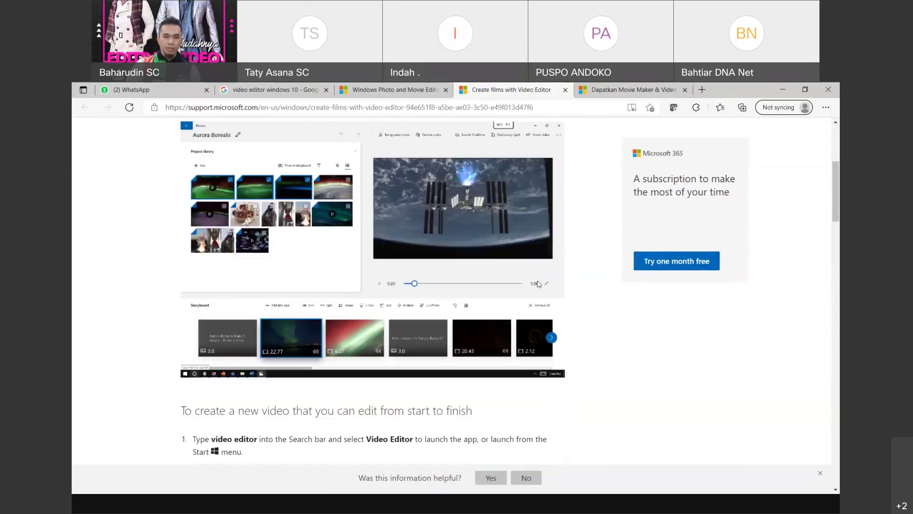
{"action": "scroll", "coordinate": [536, 280], "scroll_direction": "down", "scroll_amount": 2}
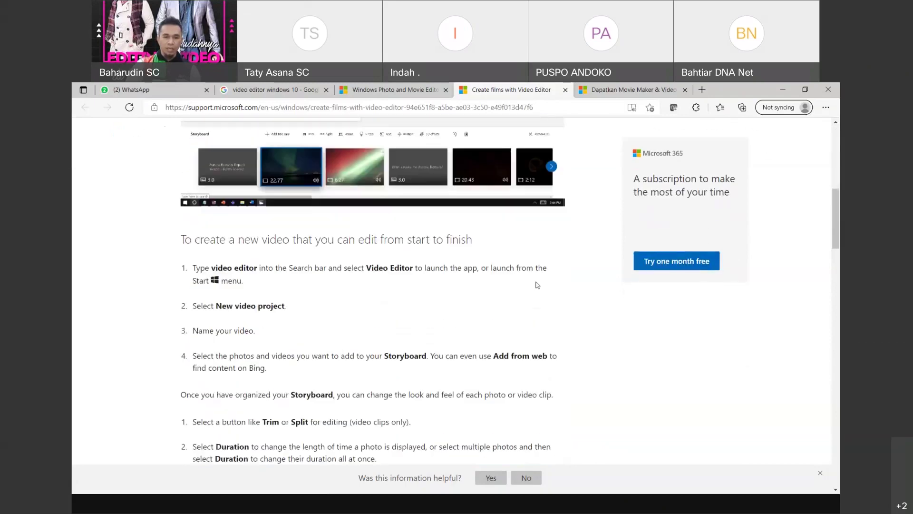
{"action": "scroll", "coordinate": [537, 285], "scroll_direction": "down", "scroll_amount": 3}
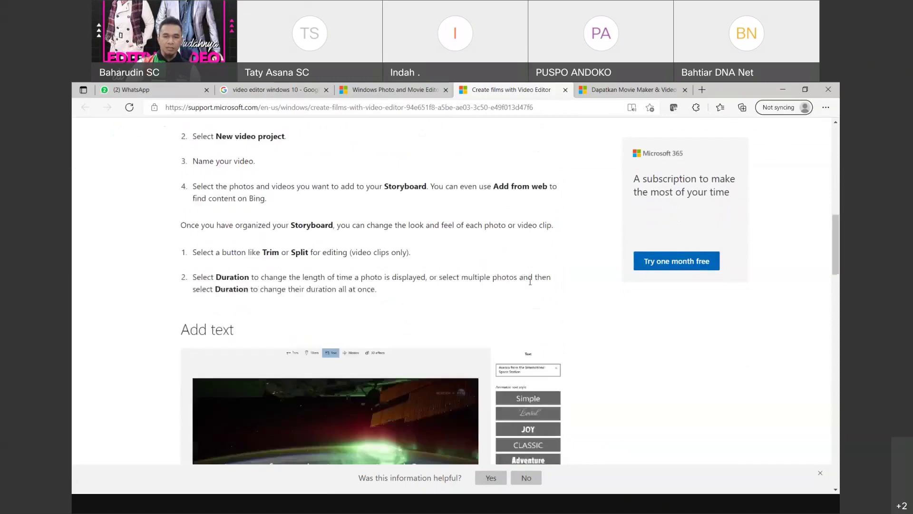
{"action": "scroll", "coordinate": [529, 281], "scroll_direction": "down", "scroll_amount": 1}
{"action": "scroll", "coordinate": [528, 282], "scroll_direction": "up", "scroll_amount": 1}
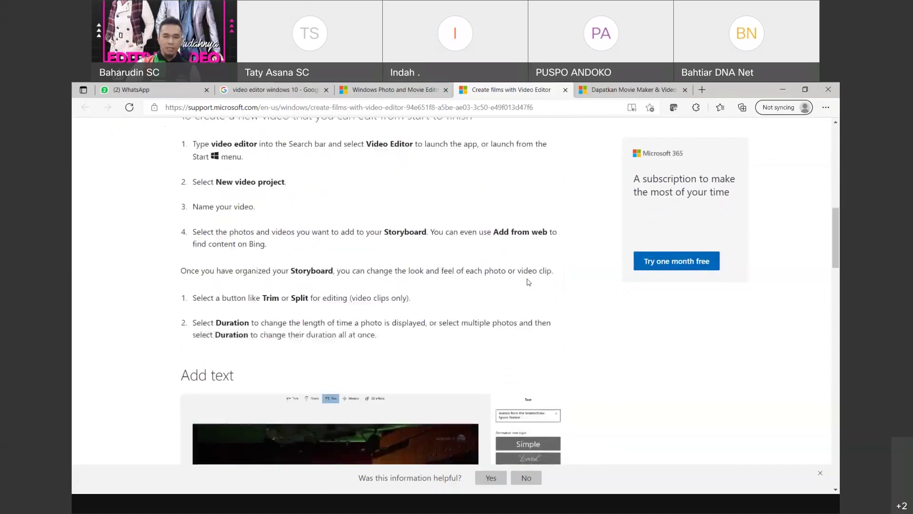
{"action": "scroll", "coordinate": [528, 281], "scroll_direction": "down", "scroll_amount": 2}
{"action": "scroll", "coordinate": [527, 282], "scroll_direction": "down", "scroll_amount": 3}
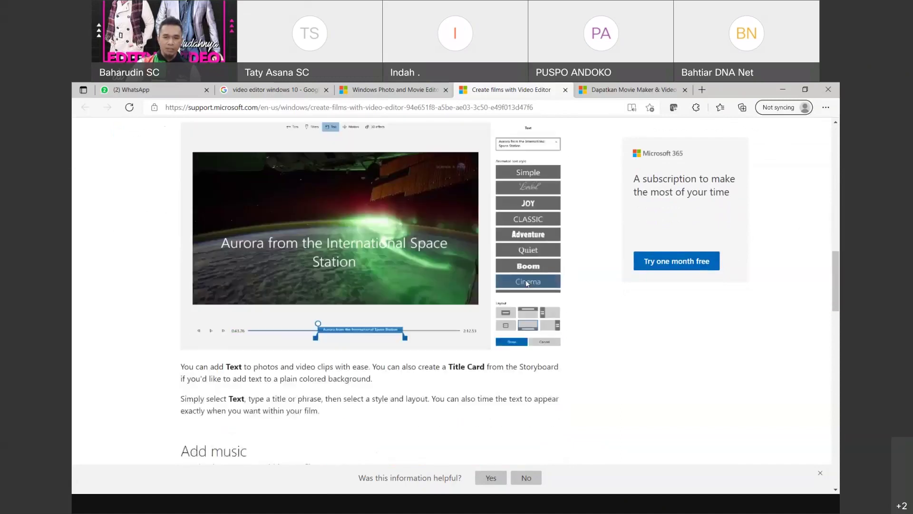
{"action": "scroll", "coordinate": [527, 284], "scroll_direction": "down", "scroll_amount": 4}
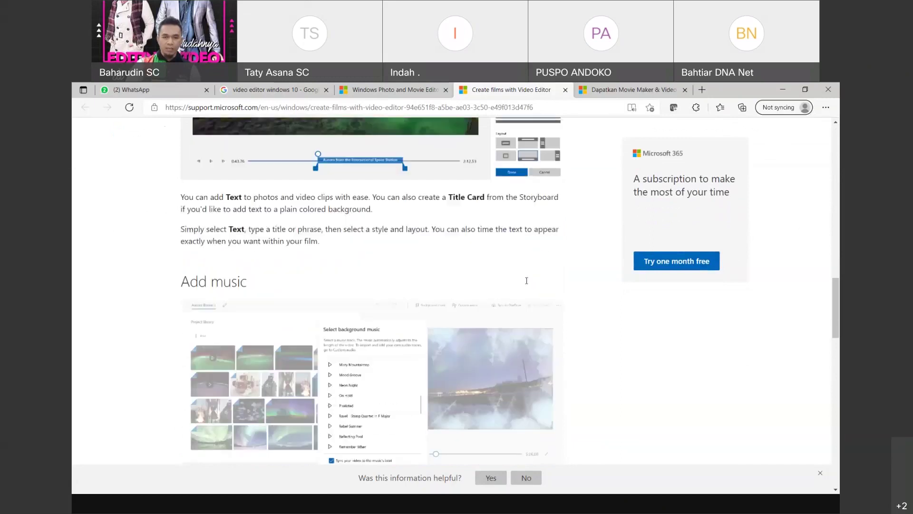
{"action": "scroll", "coordinate": [526, 282], "scroll_direction": "down", "scroll_amount": 1}
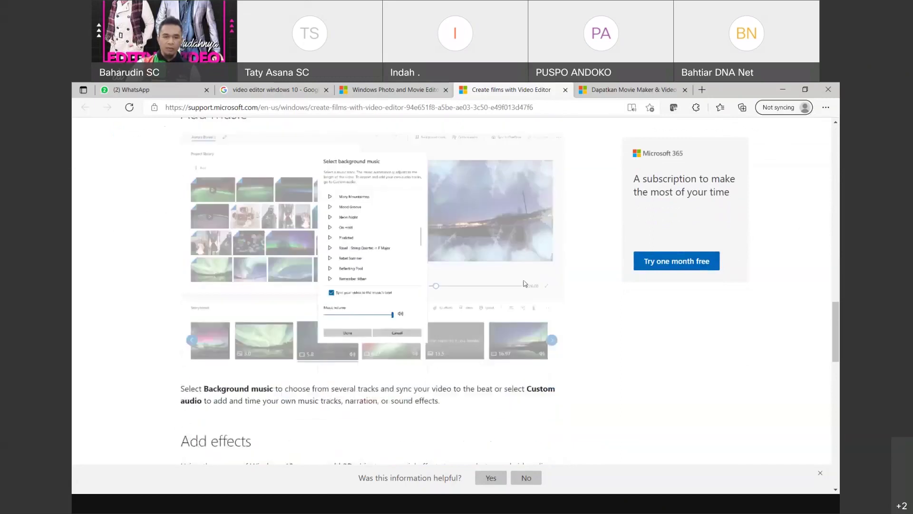
{"action": "scroll", "coordinate": [520, 284], "scroll_direction": "down", "scroll_amount": 2}
{"action": "scroll", "coordinate": [521, 284], "scroll_direction": "down", "scroll_amount": 1}
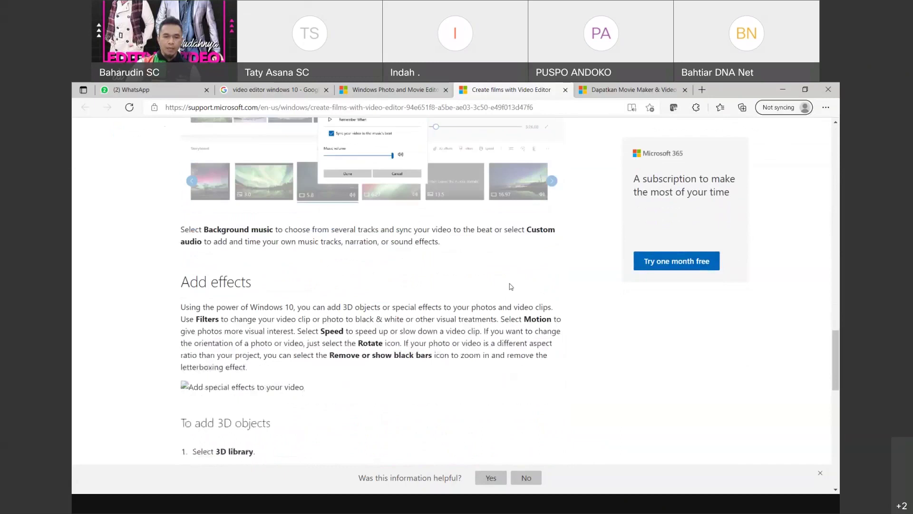
{"action": "scroll", "coordinate": [507, 288], "scroll_direction": "down", "scroll_amount": 5}
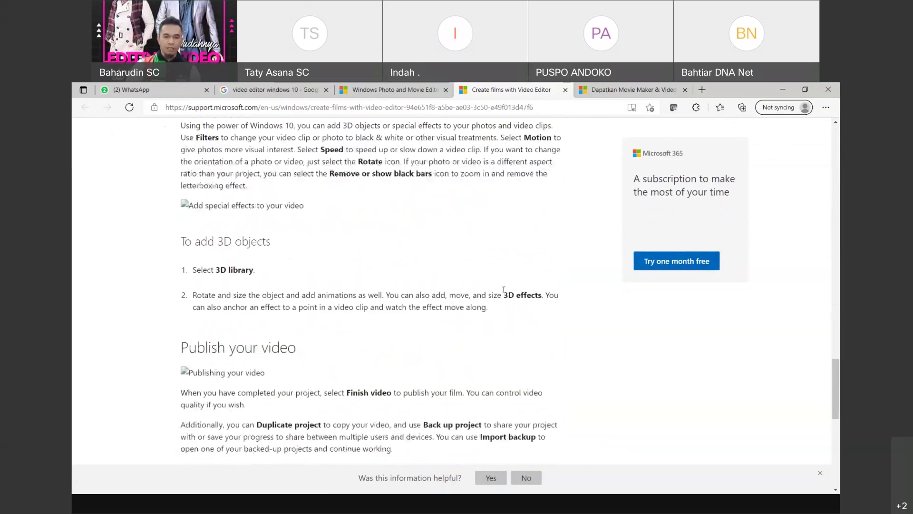
{"action": "scroll", "coordinate": [502, 290], "scroll_direction": "down", "scroll_amount": 1}
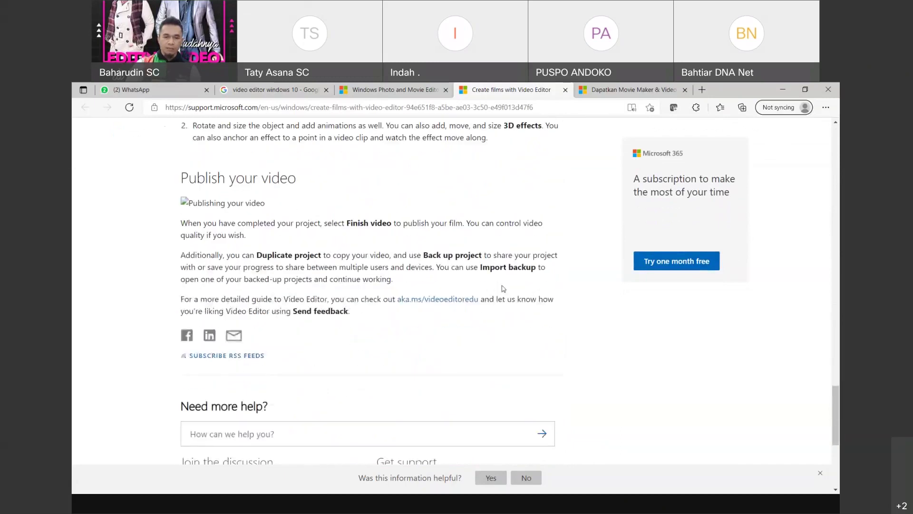
{"action": "scroll", "coordinate": [503, 289], "scroll_direction": "down", "scroll_amount": 1}
{"action": "scroll", "coordinate": [502, 287], "scroll_direction": "up", "scroll_amount": 3}
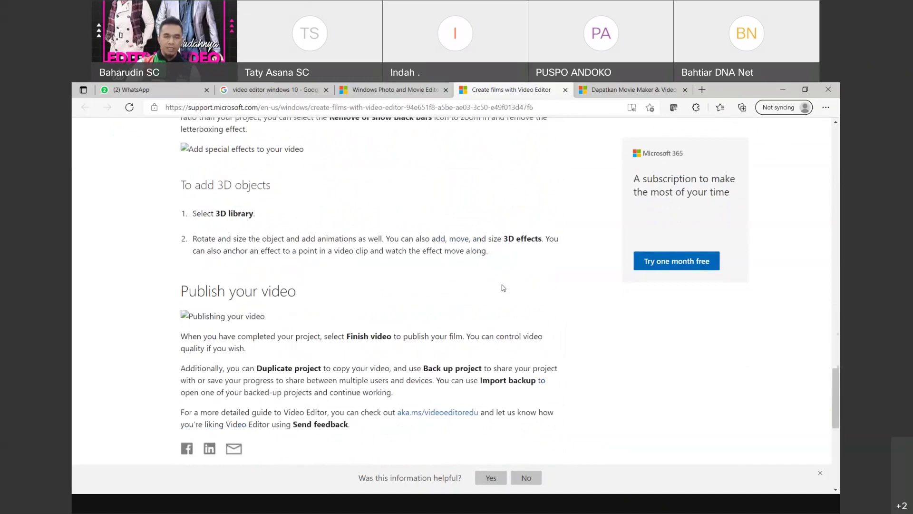
{"action": "scroll", "coordinate": [501, 285], "scroll_direction": "up", "scroll_amount": 6}
{"action": "scroll", "coordinate": [501, 284], "scroll_direction": "up", "scroll_amount": 15}
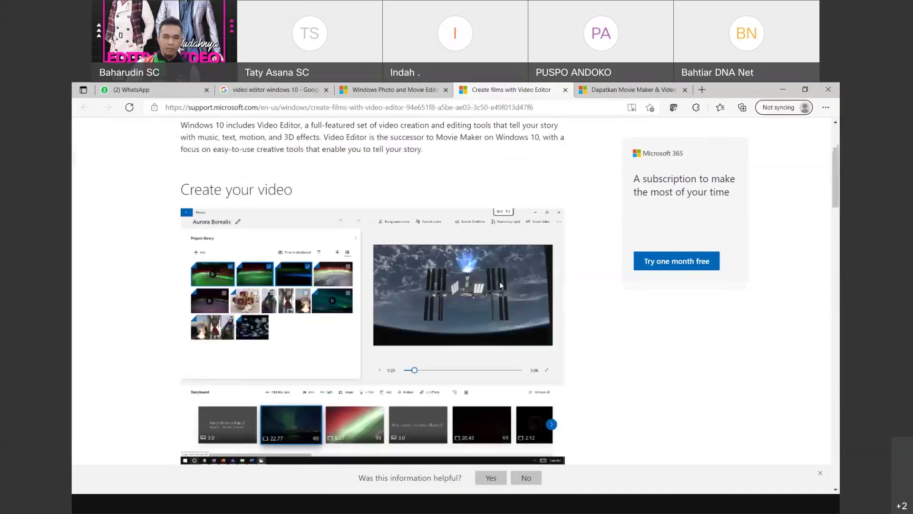
Step: Highlight the article's title, Create films with Video Editor
{"action": "left_click_drag", "start_coordinate": [181, 230], "coordinate": [227, 229]}
{"action": "left_click_drag", "start_coordinate": [181, 202], "coordinate": [511, 213]}
{"action": "left_click", "coordinate": [449, 214]}
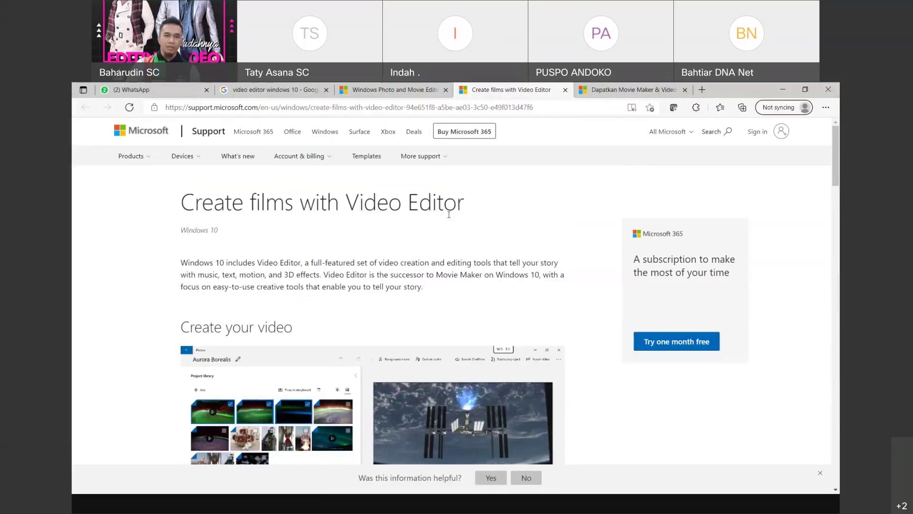
{"action": "left_click_drag", "start_coordinate": [181, 202], "coordinate": [452, 191]}
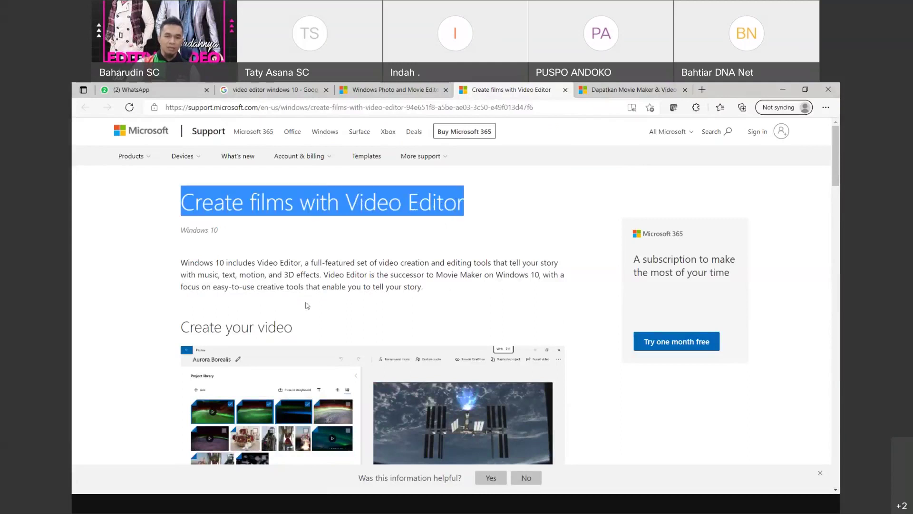
Step: Read the article's introductory paragraph phrase by phrase, highlighting the passages on Video Editor's features and its relation to Movie Maker
{"action": "left_click_drag", "start_coordinate": [180, 262], "coordinate": [301, 265]}
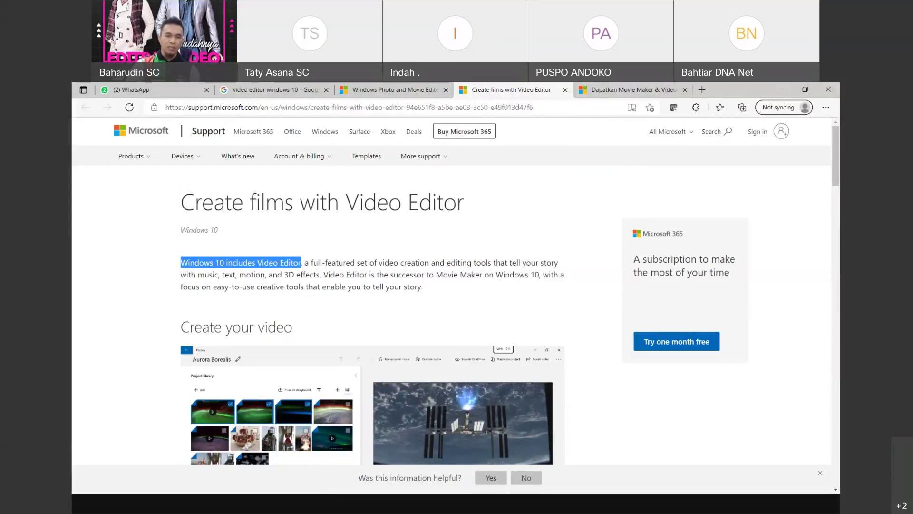
{"action": "left_click", "coordinate": [257, 260]}
{"action": "left_click_drag", "start_coordinate": [257, 260], "coordinate": [356, 265]}
{"action": "left_click", "coordinate": [301, 262]}
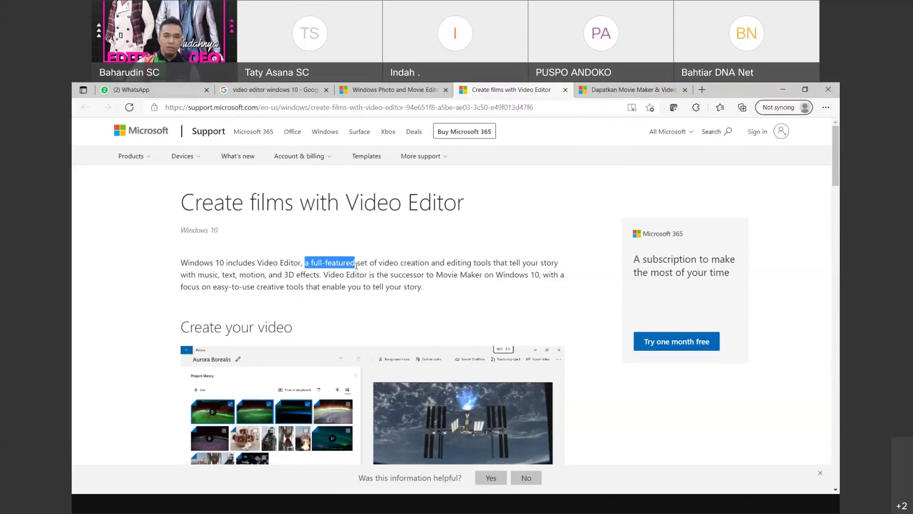
{"action": "left_click", "coordinate": [446, 262]}
{"action": "left_click_drag", "start_coordinate": [307, 264], "coordinate": [350, 263]}
{"action": "left_click", "coordinate": [400, 263]}
{"action": "left_click_drag", "start_coordinate": [446, 263], "coordinate": [547, 262]}
{"action": "left_click_drag", "start_coordinate": [181, 274], "coordinate": [322, 276]}
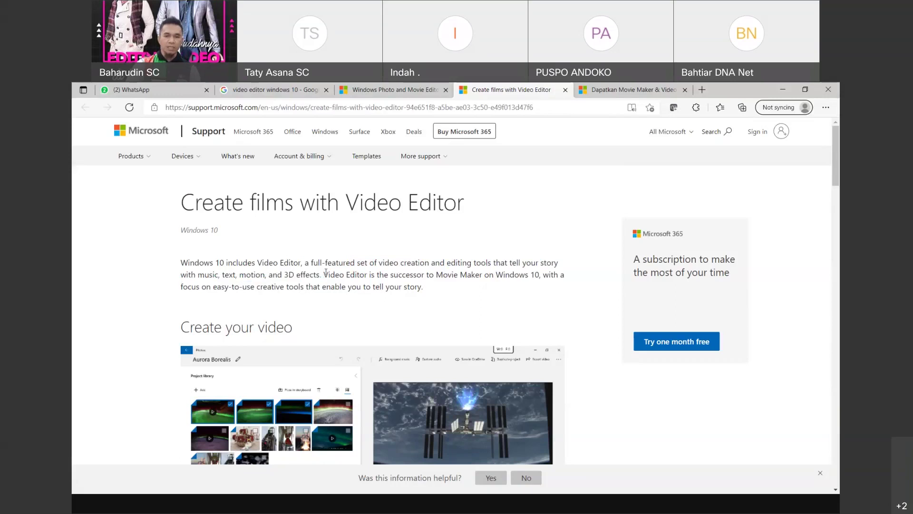
{"action": "left_click_drag", "start_coordinate": [323, 275], "coordinate": [285, 287]}
{"action": "left_click", "coordinate": [300, 287]}
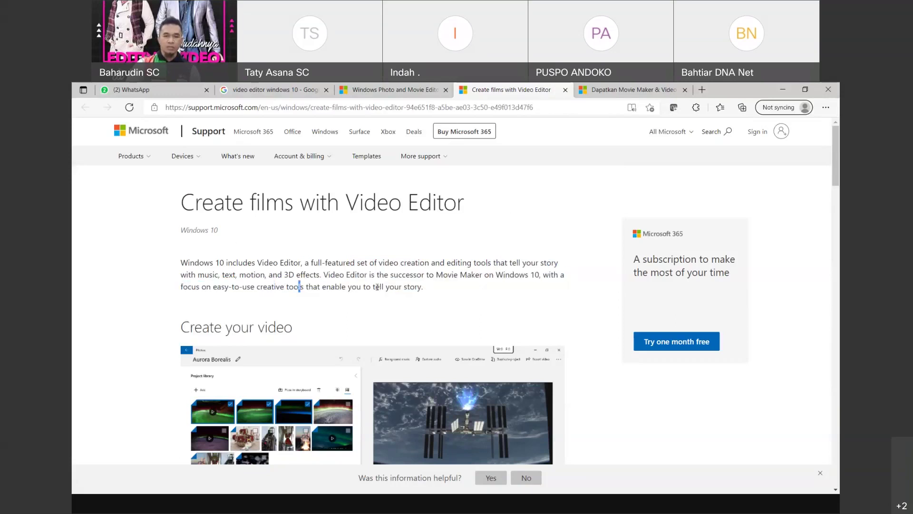
{"action": "left_click_drag", "start_coordinate": [423, 287], "coordinate": [181, 274]}
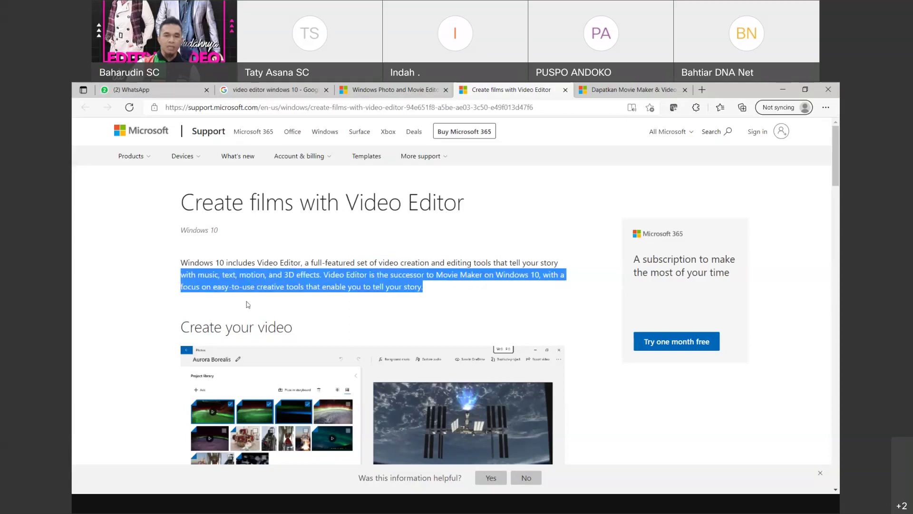
{"action": "left_click", "coordinate": [317, 318]}
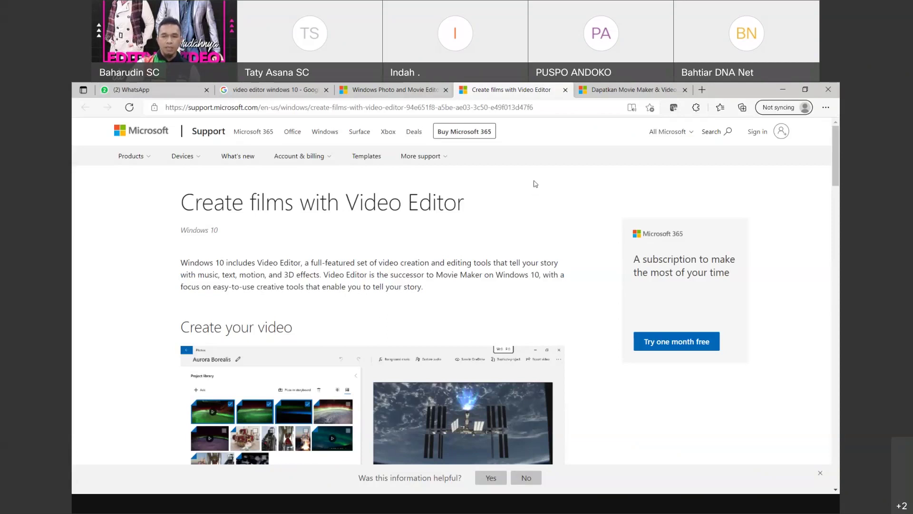
Step: Look over the Create your video section and highlight the words Video Editor in the article title
{"action": "scroll", "coordinate": [531, 184], "scroll_direction": "down", "scroll_amount": 1}
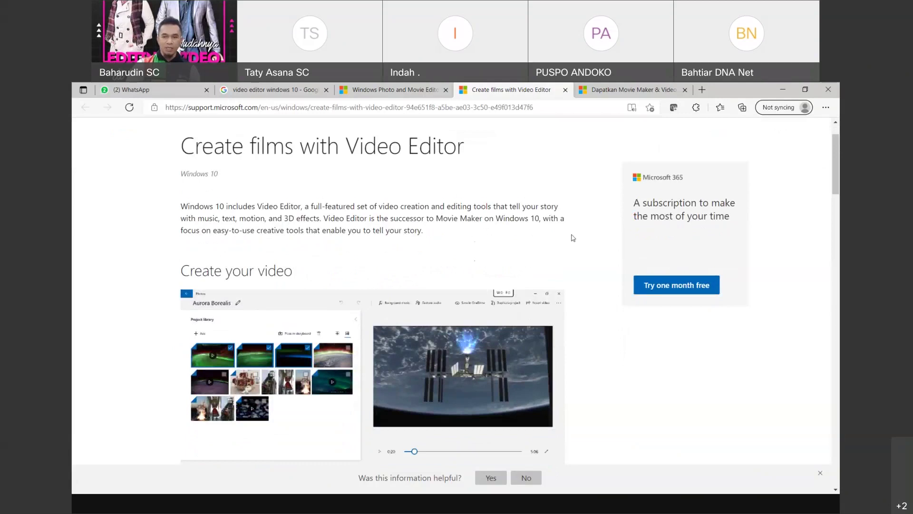
{"action": "scroll", "coordinate": [573, 238], "scroll_direction": "down", "scroll_amount": 4}
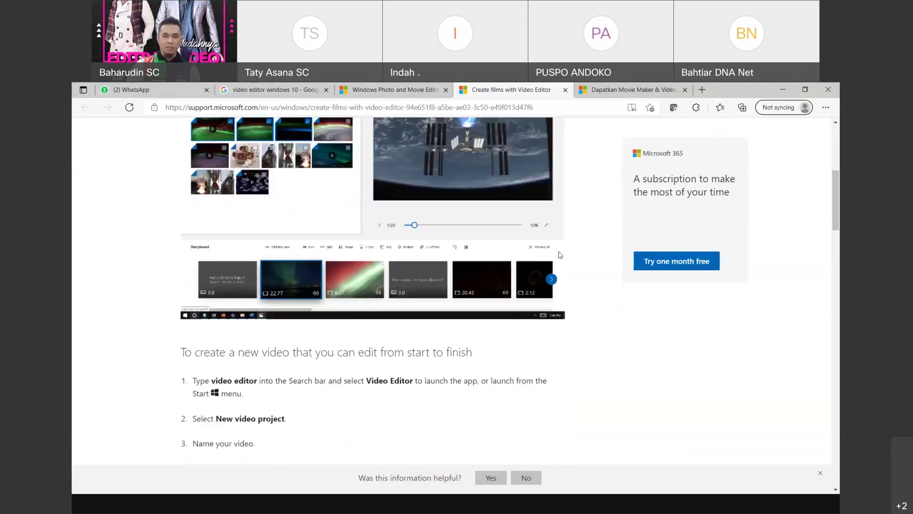
{"action": "scroll", "coordinate": [560, 255], "scroll_direction": "down", "scroll_amount": 2}
{"action": "scroll", "coordinate": [559, 255], "scroll_direction": "up", "scroll_amount": 7}
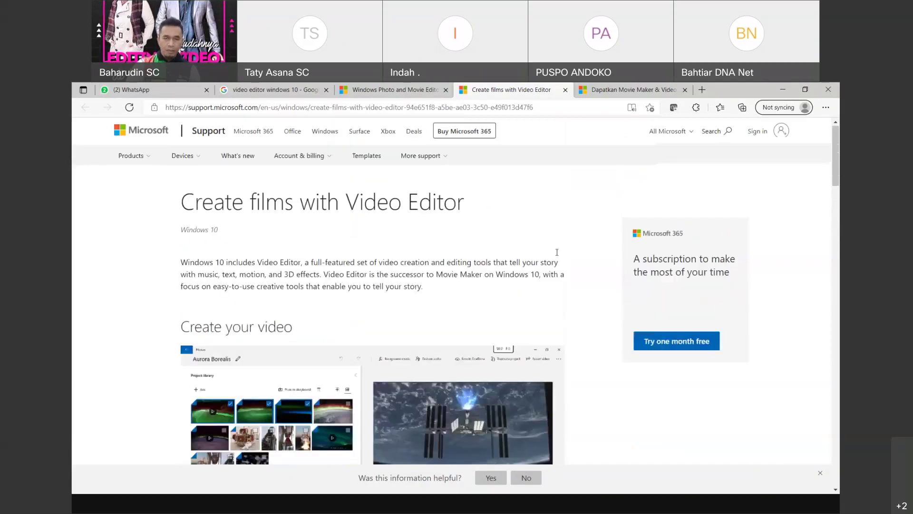
{"action": "double_click", "coordinate": [380, 204]}
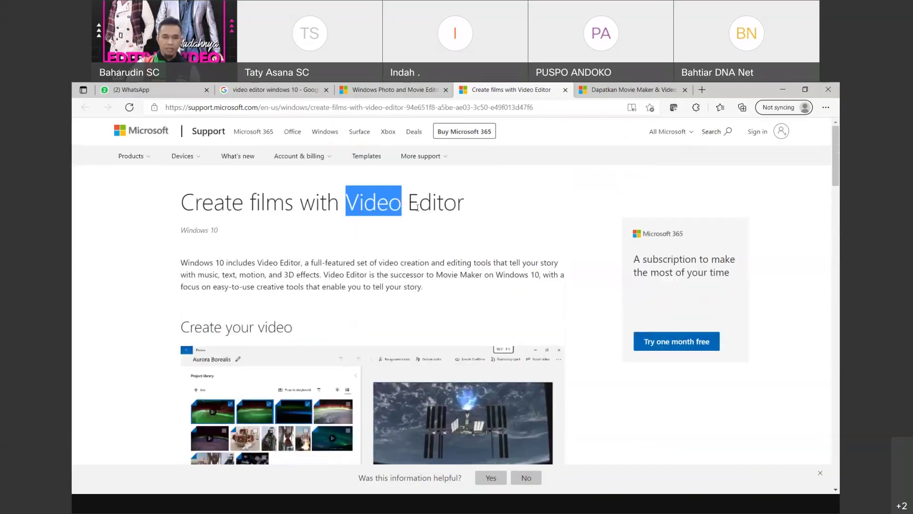
{"action": "left_click_drag", "start_coordinate": [417, 207], "coordinate": [525, 219]}
{"action": "left_click", "coordinate": [525, 220]}
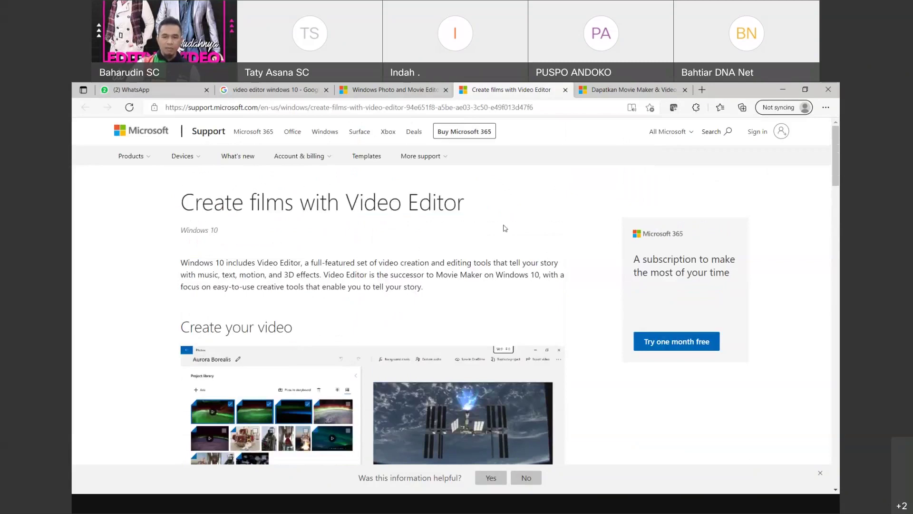
{"action": "scroll", "coordinate": [557, 319], "scroll_direction": "down", "scroll_amount": 1}
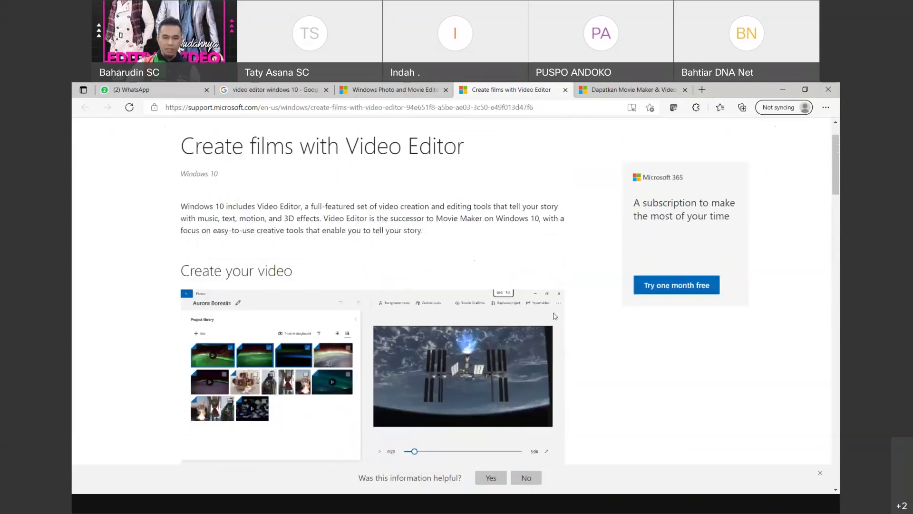
Step: Copy the article's web address and paste it into the address field of a new browser tab
{"action": "left_click", "coordinate": [230, 108]}
{"action": "right_click", "coordinate": [230, 110]}
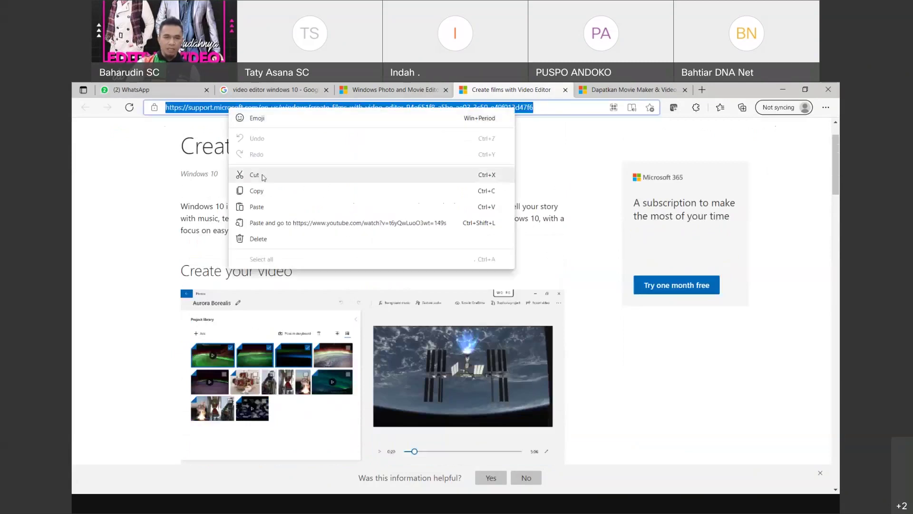
{"action": "left_click", "coordinate": [580, 259]}
{"action": "right_click", "coordinate": [245, 114]}
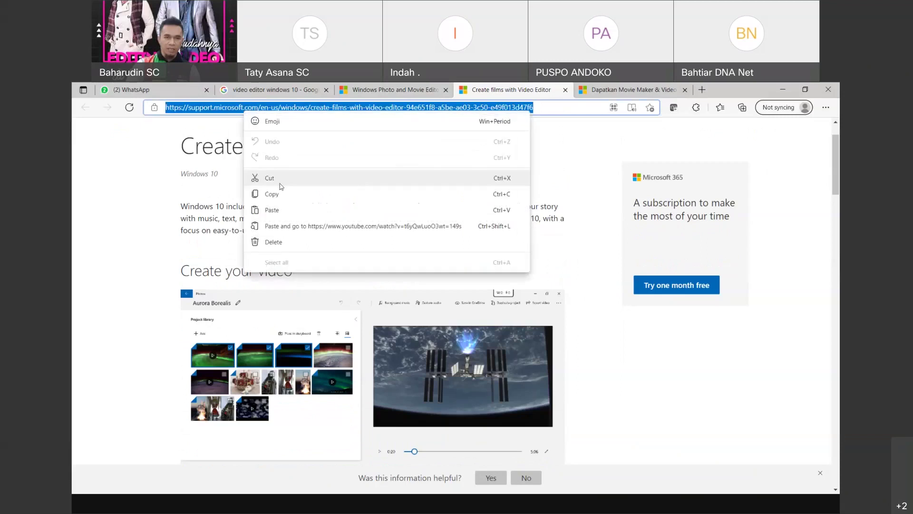
{"action": "left_click", "coordinate": [264, 193]}
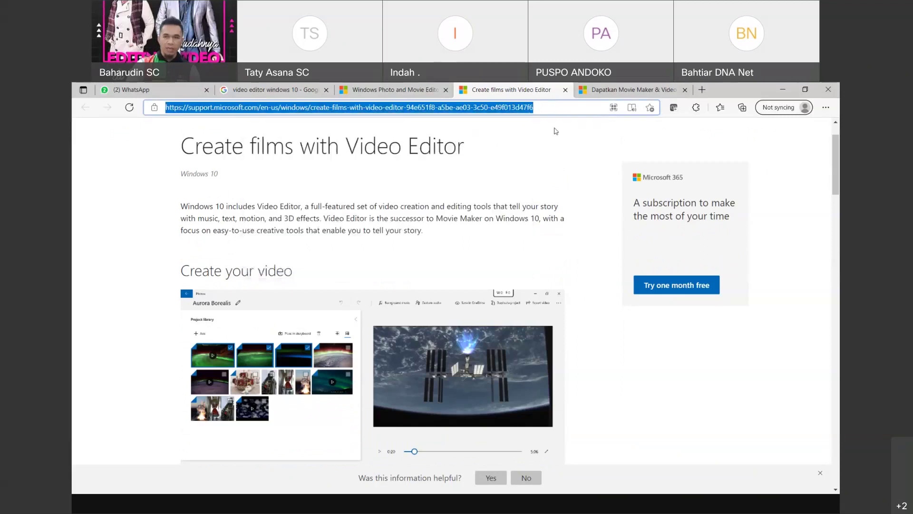
{"action": "left_click", "coordinate": [702, 91]}
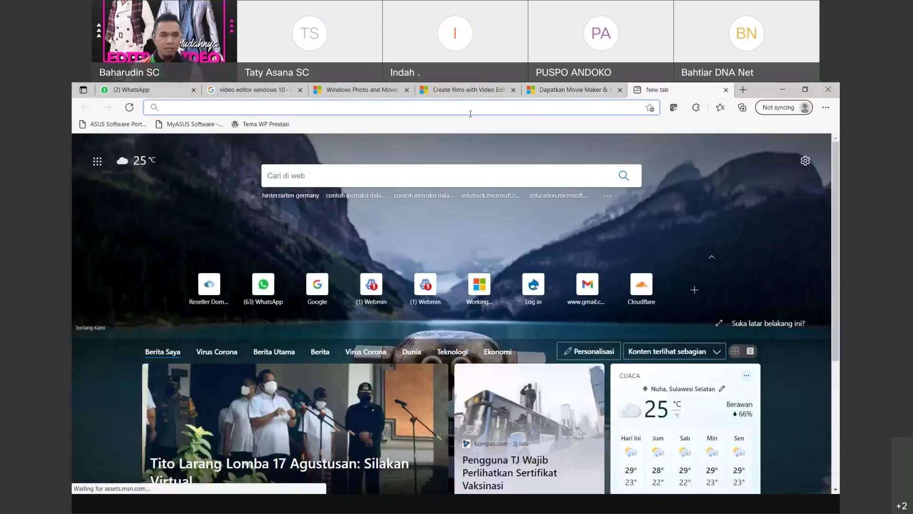
{"action": "key", "text": "ctrl+v"}
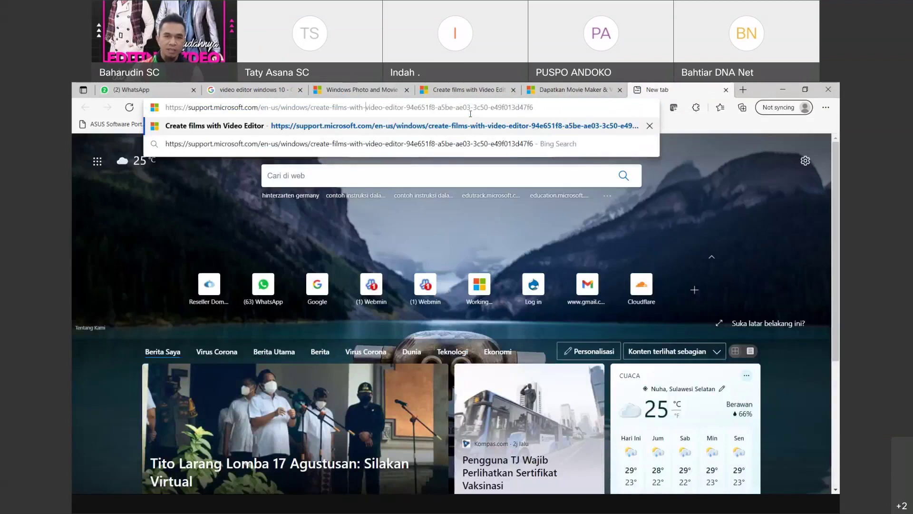
Step: Change the language code in the pasted article address from en-us to id-id and open the page
{"action": "key", "text": "Left"}
{"action": "key", "text": "Left"}
{"action": "key", "text": "Left"}
{"action": "key", "text": "Left"}
{"action": "key", "text": "Left"}
{"action": "key", "text": "Left"}
{"action": "key", "text": "Left"}
{"action": "key", "text": "Left"}
{"action": "key", "text": "Left"}
{"action": "key", "text": "shift+Left"}
{"action": "key", "text": "shift+Left"}
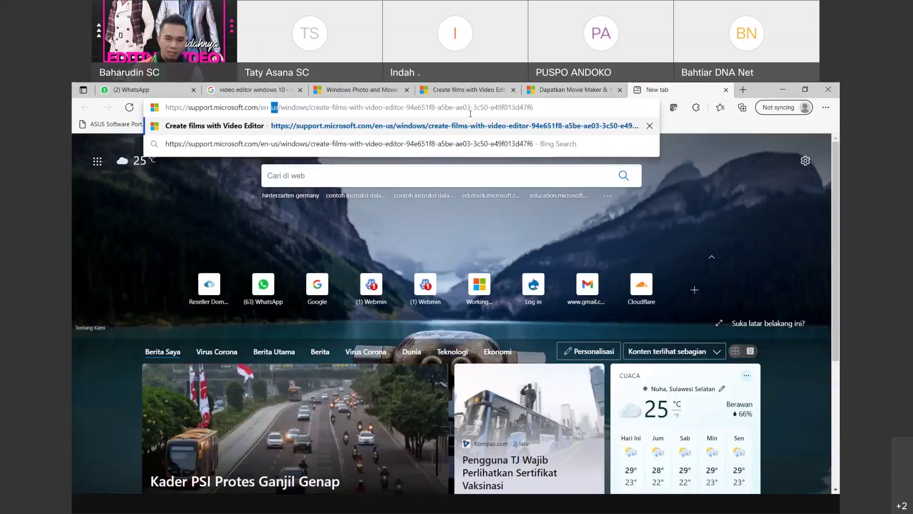
{"action": "type", "text": "id"}
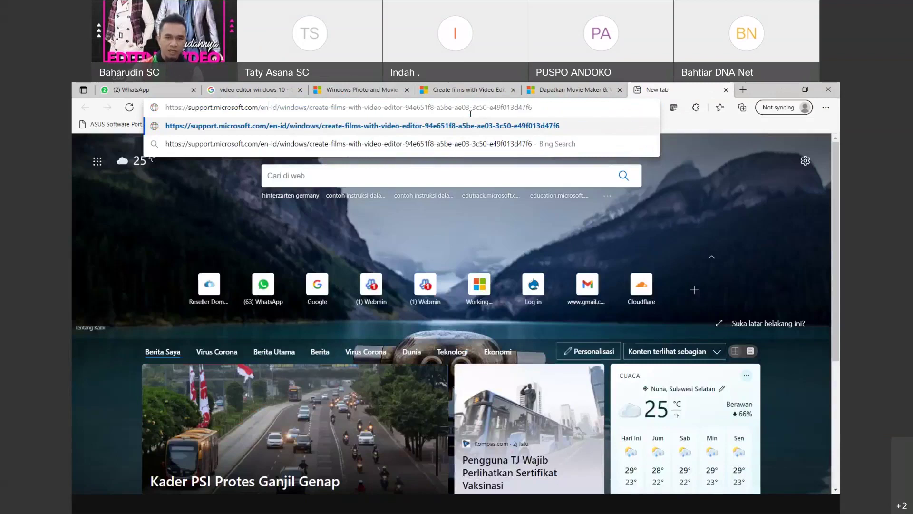
{"action": "key", "text": "shift+Left"}
{"action": "key", "text": "shift+Left"}
{"action": "type", "text": "id"}
{"action": "key", "text": "Return"}
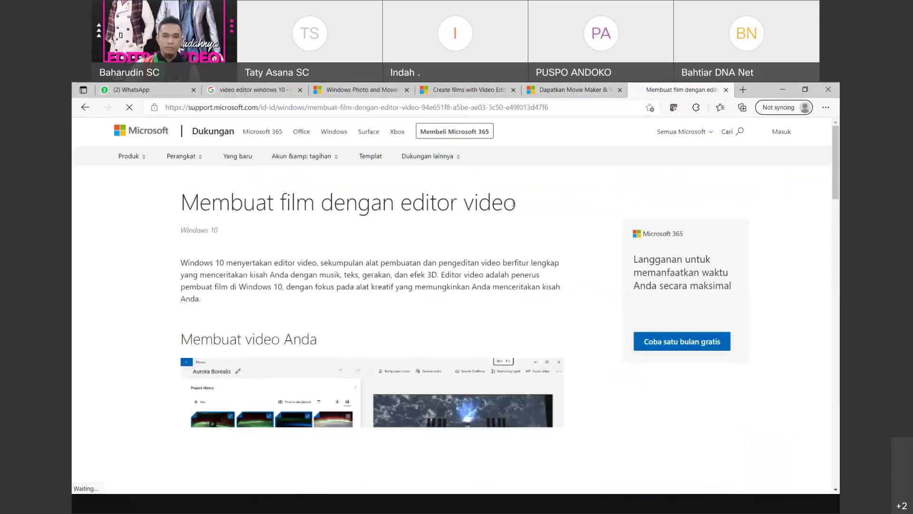
Step: Copy the full web address of the Indonesian article Membuat film dengan editor video
{"action": "left_click", "coordinate": [661, 132]}
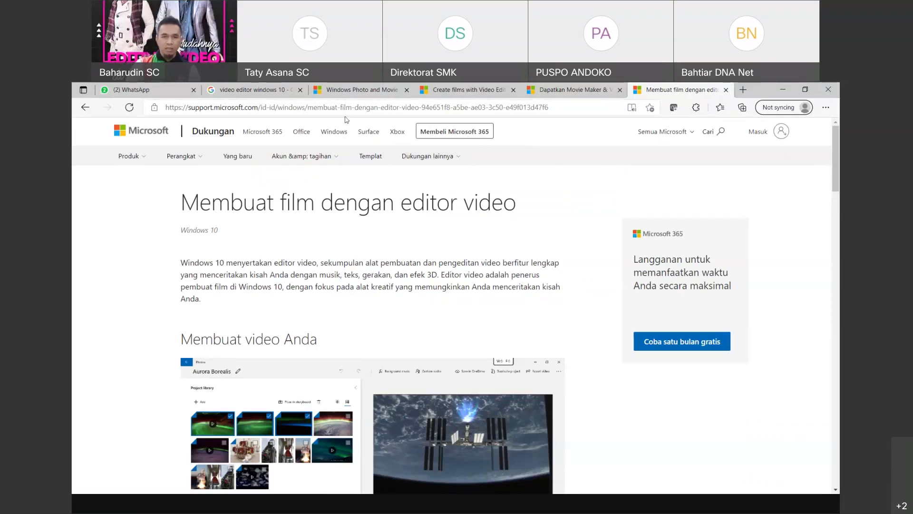
{"action": "scroll", "coordinate": [527, 211], "scroll_direction": "down", "scroll_amount": 3}
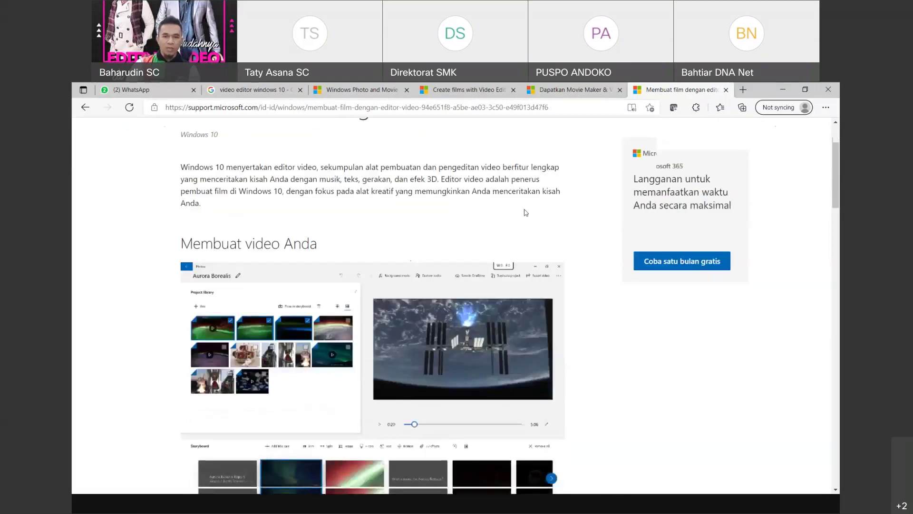
{"action": "scroll", "coordinate": [525, 209], "scroll_direction": "up", "scroll_amount": 3}
{"action": "left_click", "coordinate": [523, 107]}
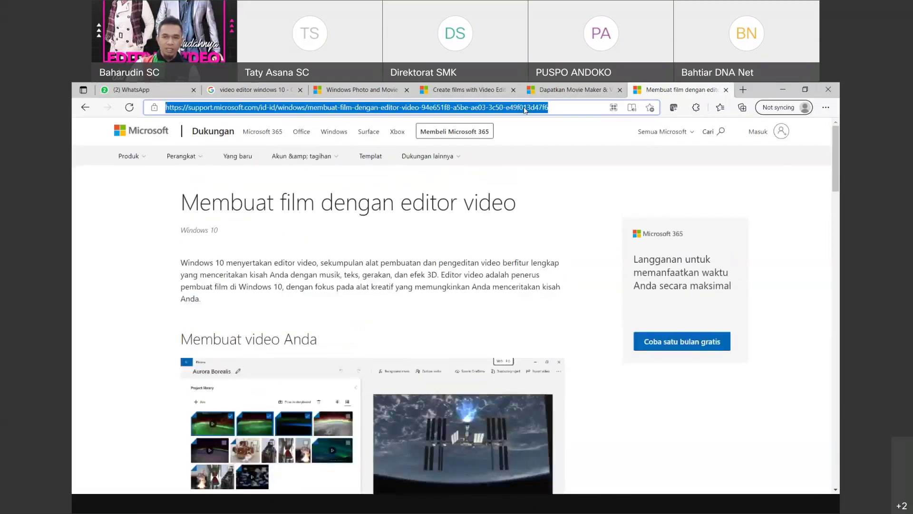
{"action": "right_click", "coordinate": [524, 108]}
{"action": "left_click", "coordinate": [552, 191]}
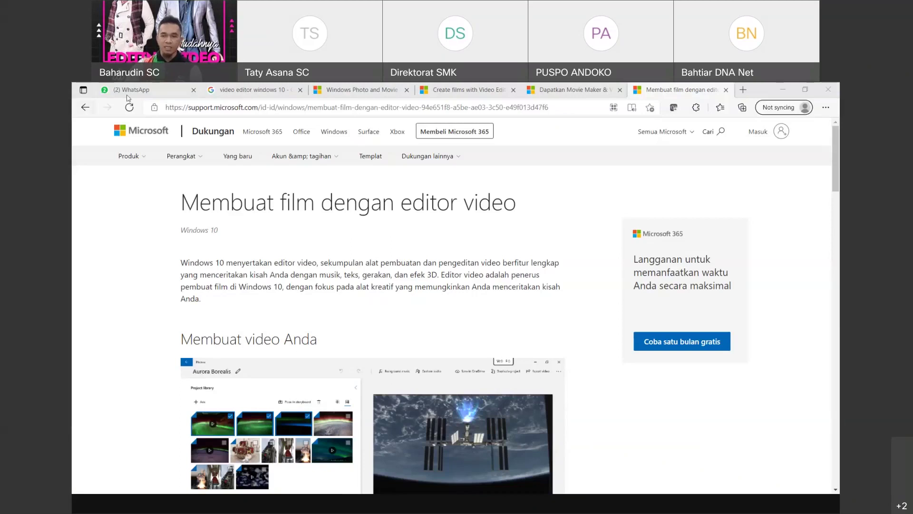
Step: Look over the Indonesian article's sections on creating a video and adding text, music and effects
{"action": "scroll", "coordinate": [342, 209], "scroll_direction": "down", "scroll_amount": 2}
{"action": "scroll", "coordinate": [318, 231], "scroll_direction": "down", "scroll_amount": 10}
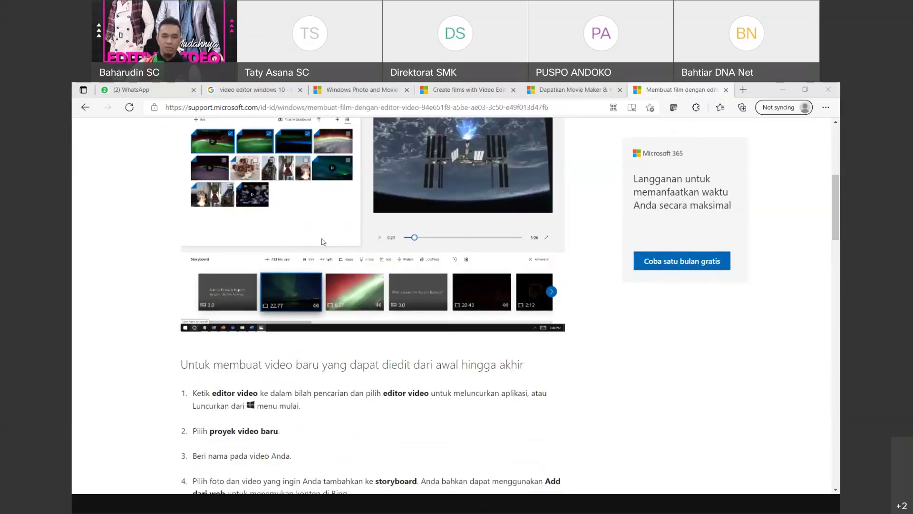
{"action": "scroll", "coordinate": [302, 283], "scroll_direction": "down", "scroll_amount": 8}
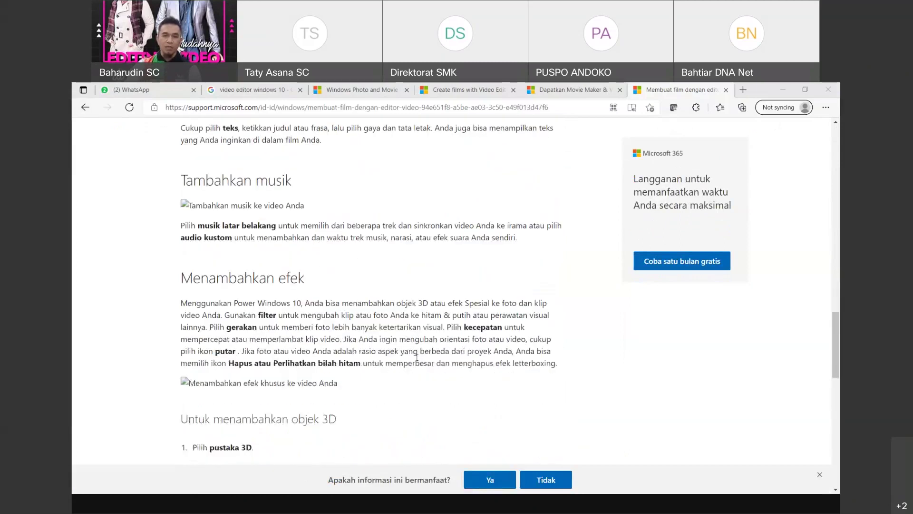
{"action": "scroll", "coordinate": [419, 354], "scroll_direction": "up", "scroll_amount": 6}
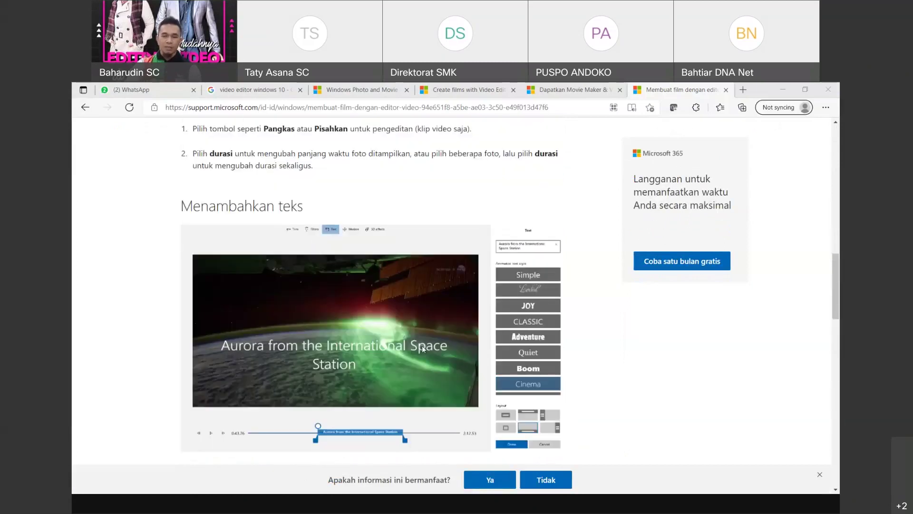
{"action": "scroll", "coordinate": [422, 345], "scroll_direction": "up", "scroll_amount": 15}
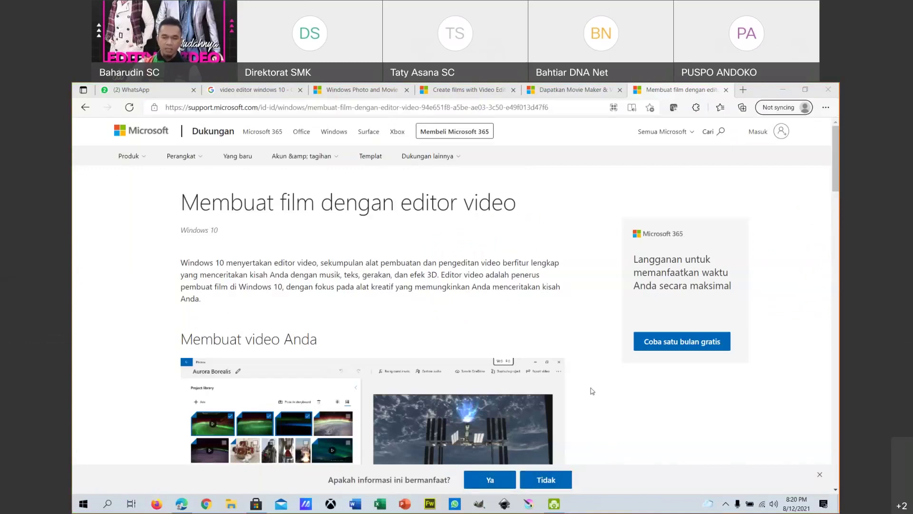
Step: Search Windows for "video Editor" and close the search results
{"action": "left_click", "coordinate": [108, 505]}
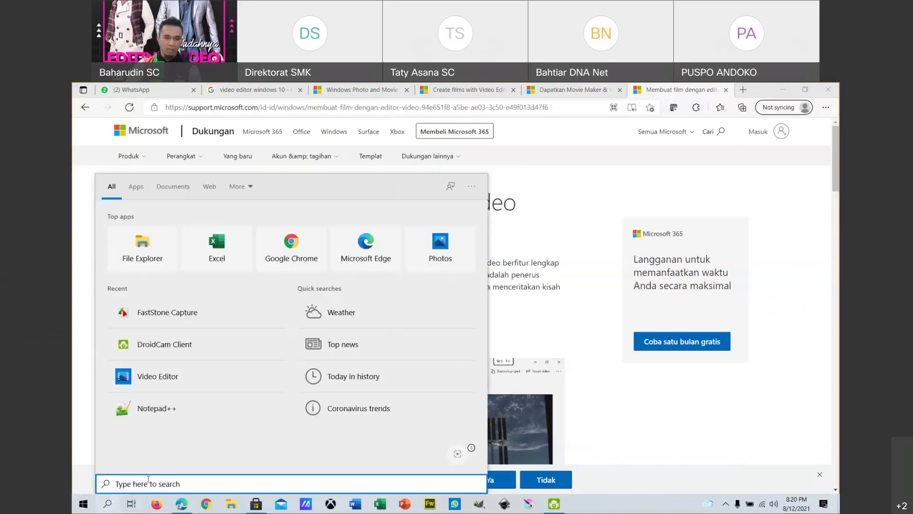
{"action": "type", "text": "vide"}
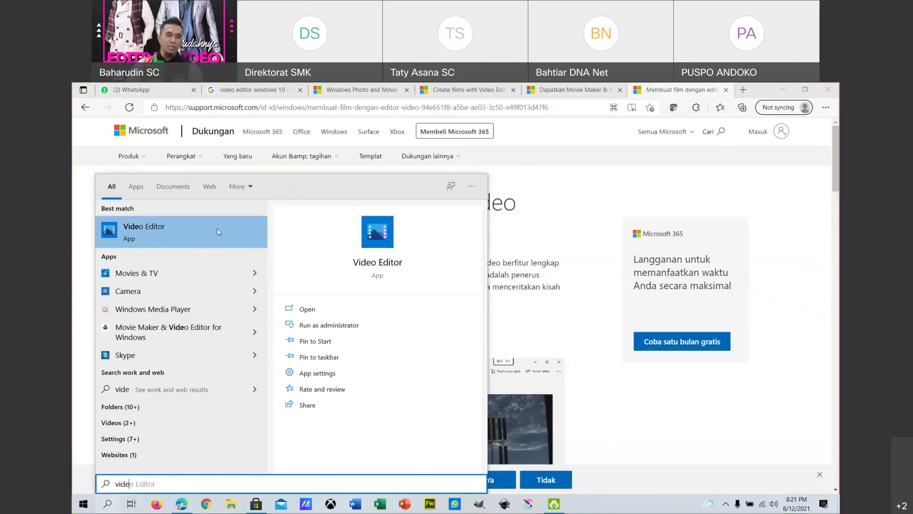
{"action": "type", "text": "o Editor"}
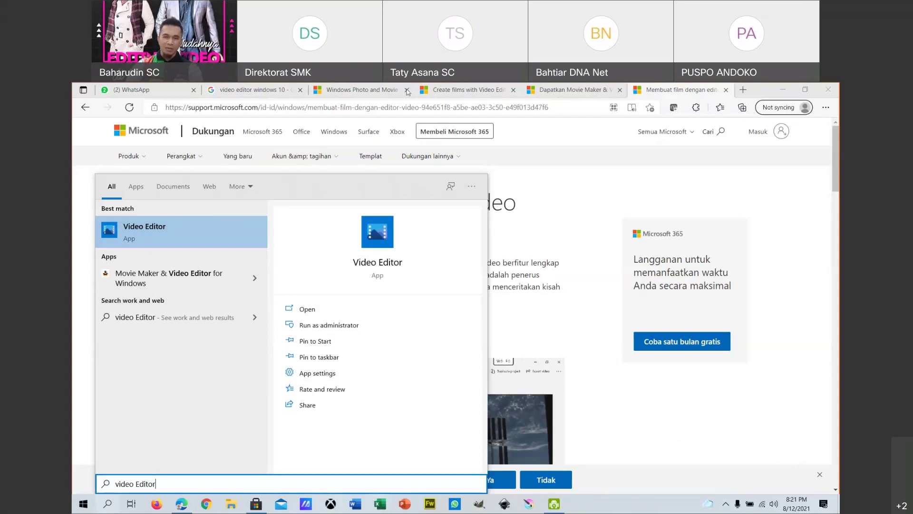
{"action": "key", "text": "Escape"}
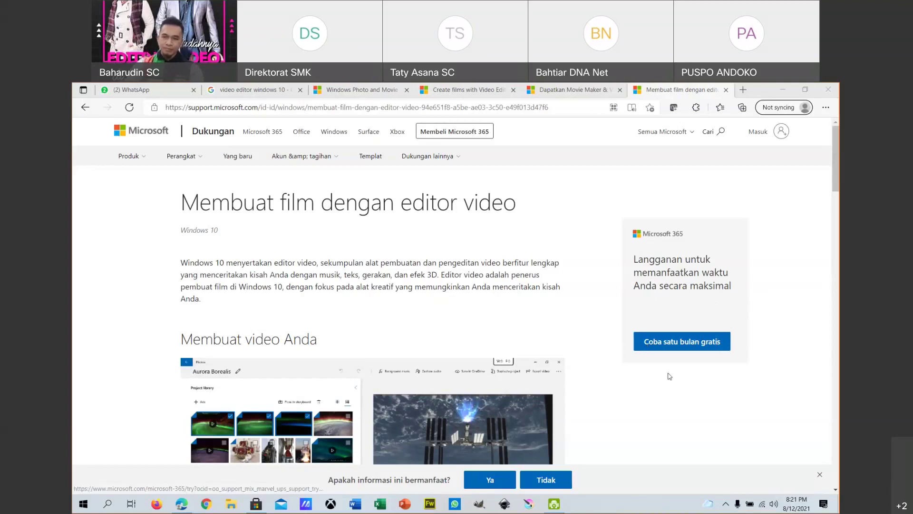
Step: Search Windows for "vid" and launch the Video Editor app
{"action": "left_click", "coordinate": [108, 506]}
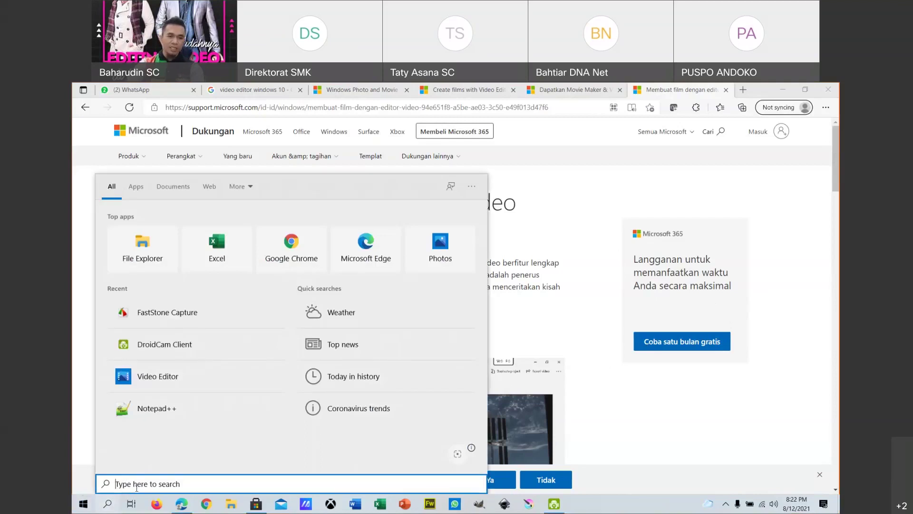
{"action": "type", "text": "win"}
{"action": "key", "text": "BackSpace"}
{"action": "key", "text": "BackSpace"}
{"action": "key", "text": "BackSpace"}
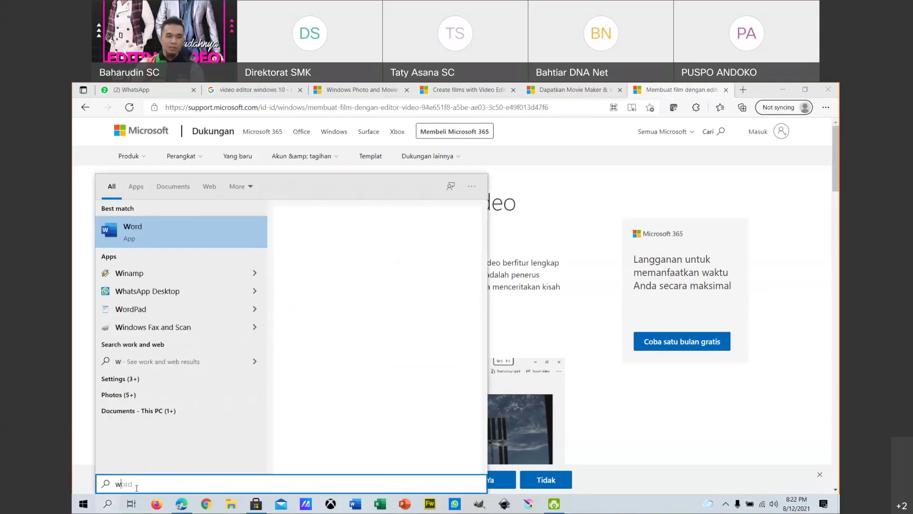
{"action": "type", "text": "vid"}
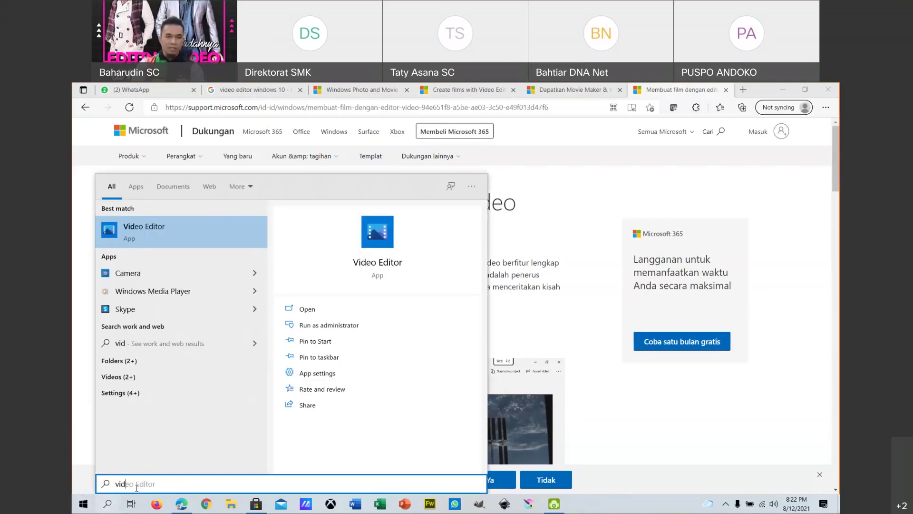
{"action": "left_click", "coordinate": [149, 239]}
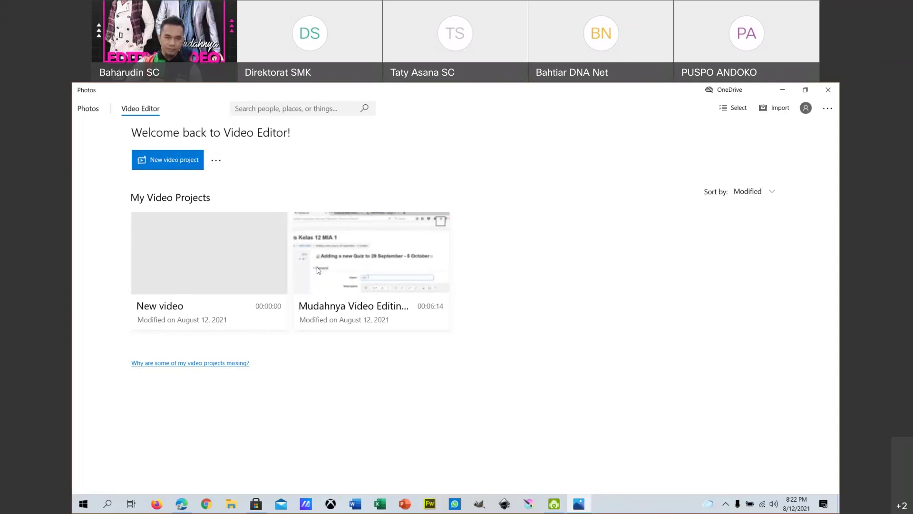
Step: Look at the Photos collection, return to Video Editor, and dismiss the Add folders with photos tip
{"action": "left_click", "coordinate": [92, 112]}
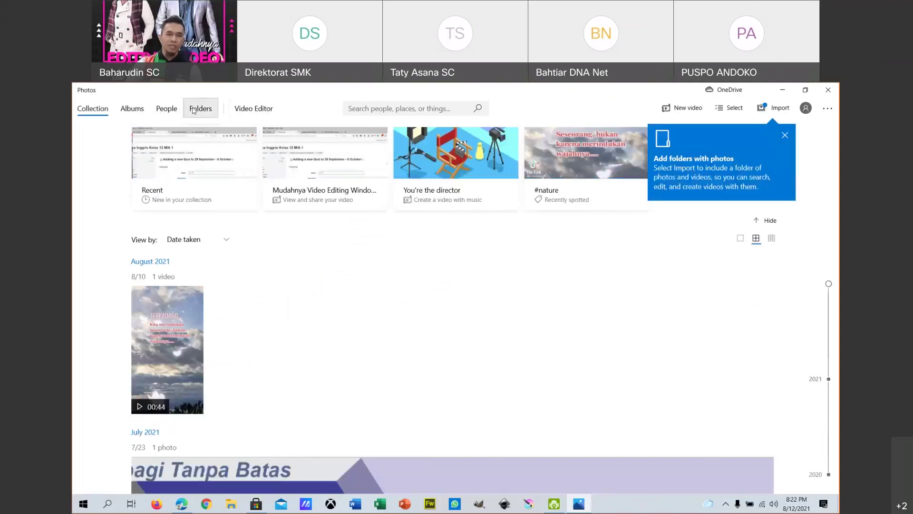
{"action": "left_click", "coordinate": [270, 112]}
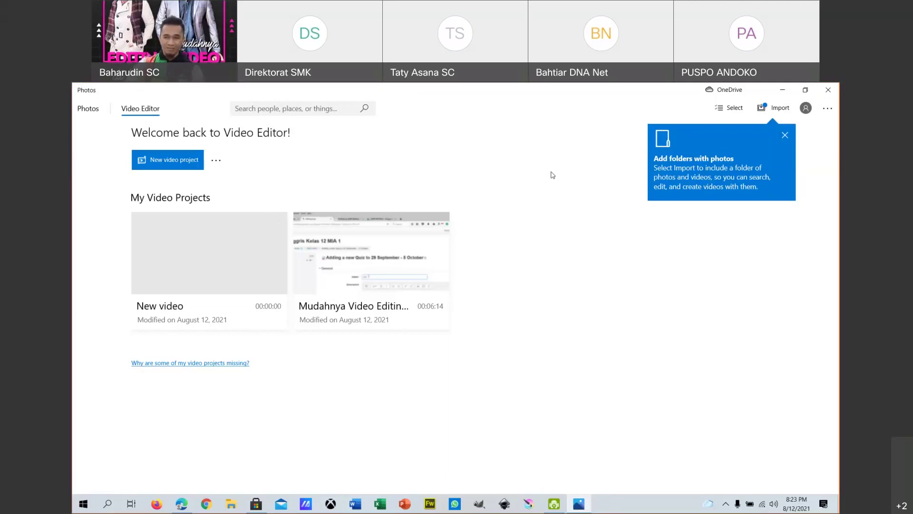
{"action": "left_click", "coordinate": [785, 135]}
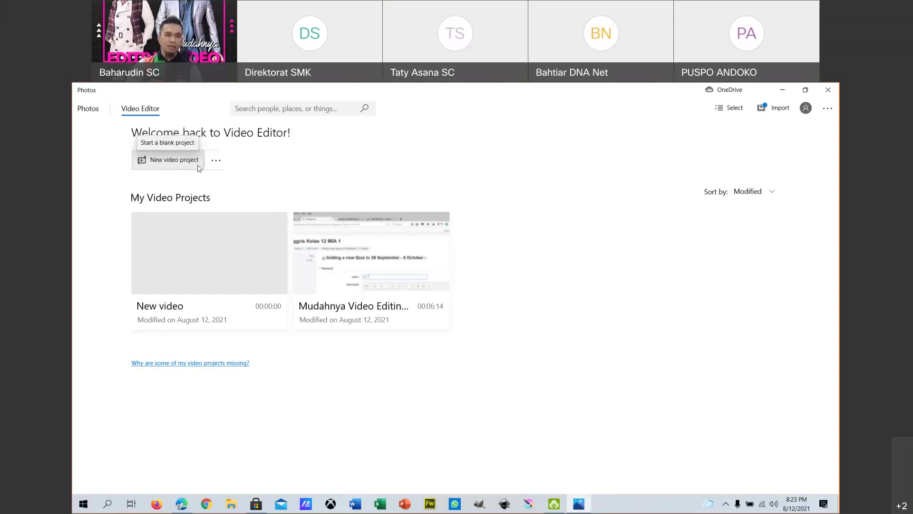
Step: Examine the additional options for starting a video project and the suggestions offered by the photo search, choosing none
{"action": "left_click", "coordinate": [218, 162]}
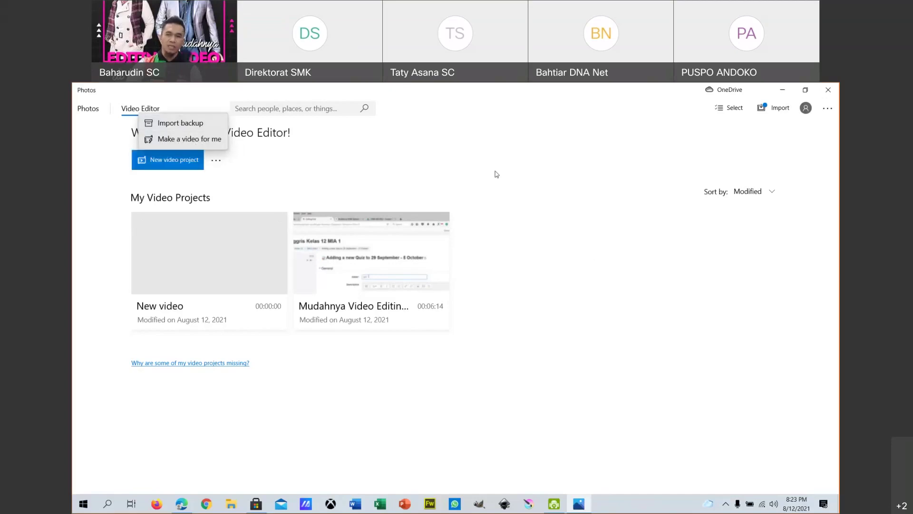
{"action": "left_click", "coordinate": [539, 151]}
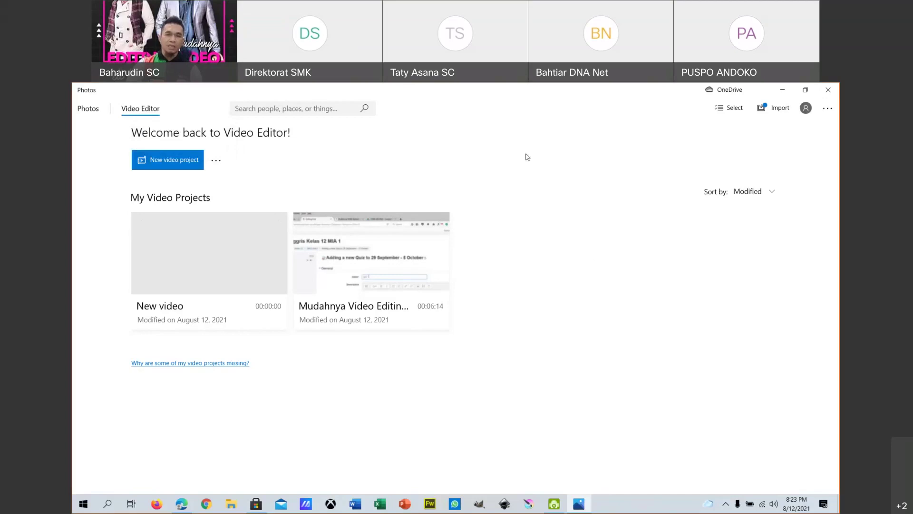
{"action": "left_click", "coordinate": [305, 108]}
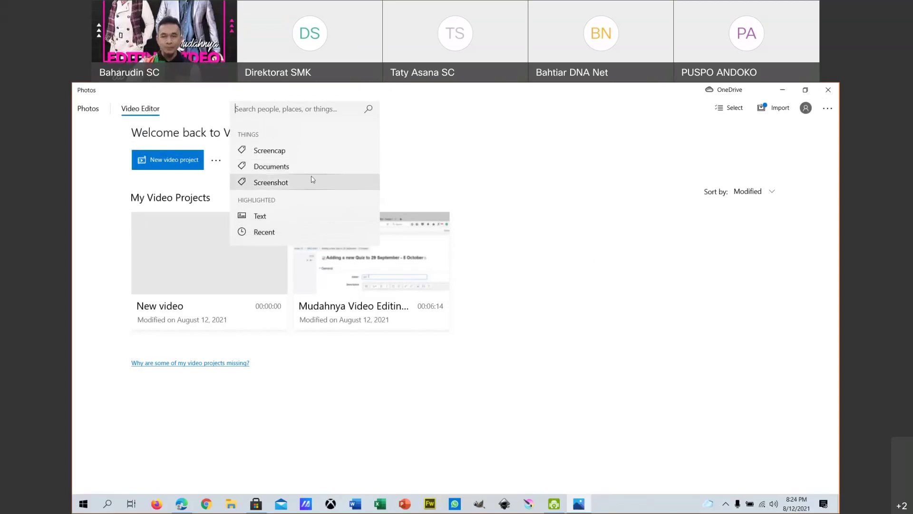
{"action": "left_click", "coordinate": [477, 172]}
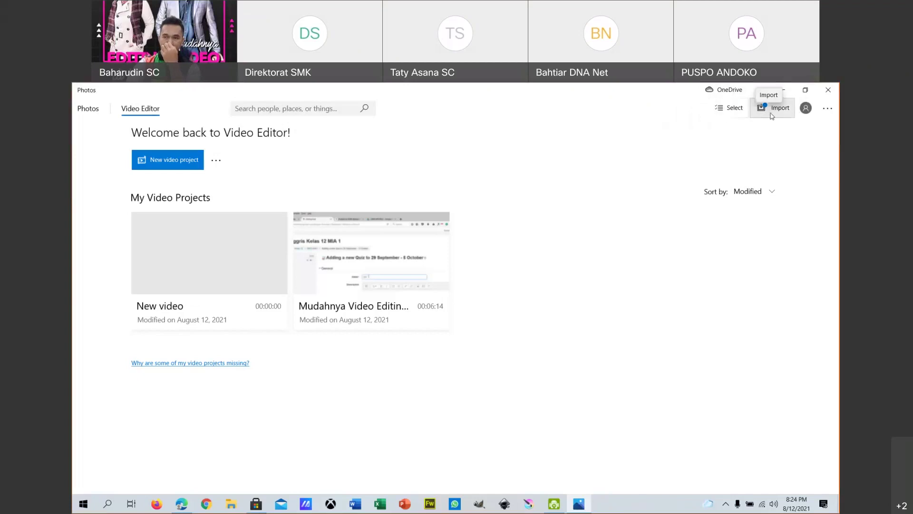
Step: Check the account added to the app and review the Photos settings, including Sources, Viewing and editing, Appearance and Video
{"action": "left_click", "coordinate": [805, 109]}
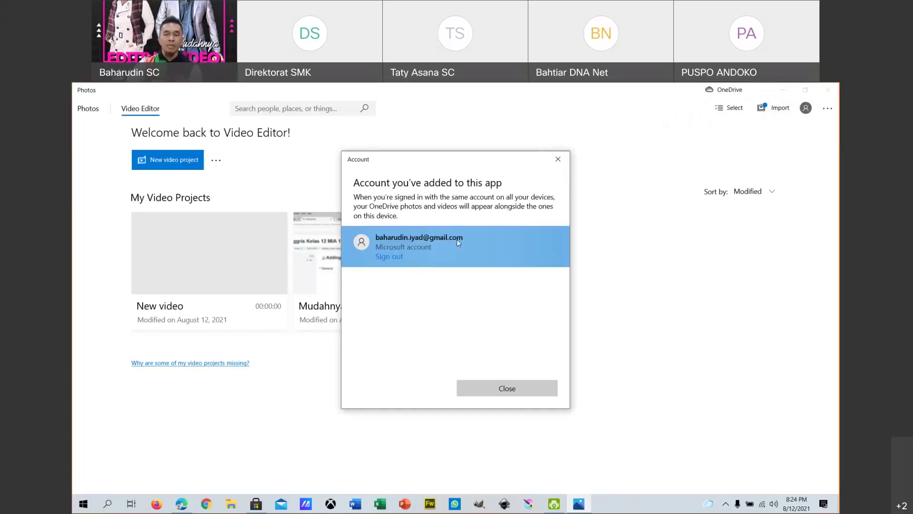
{"action": "left_click", "coordinate": [557, 159]}
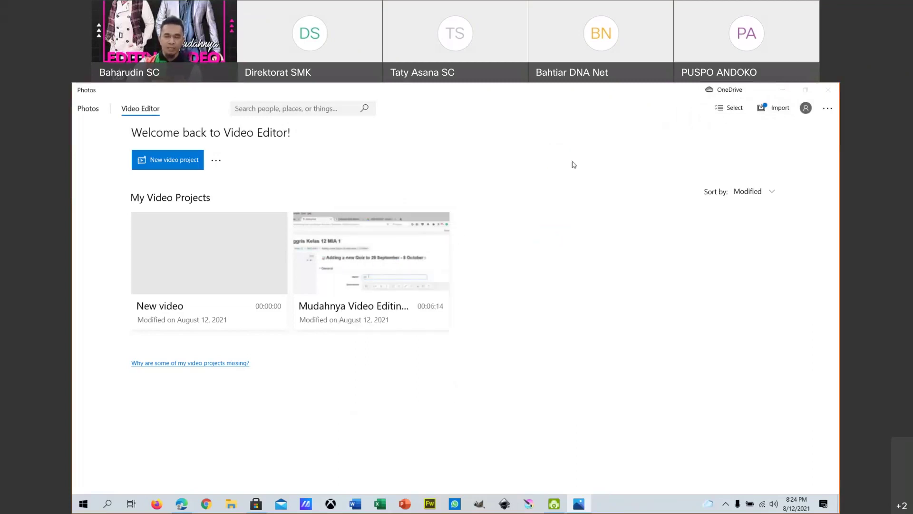
{"action": "left_click", "coordinate": [828, 111]}
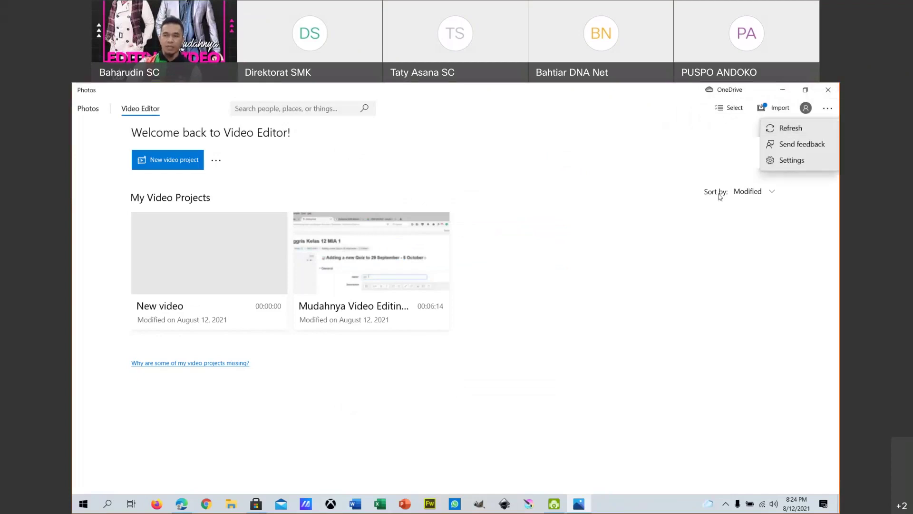
{"action": "left_click", "coordinate": [783, 160]}
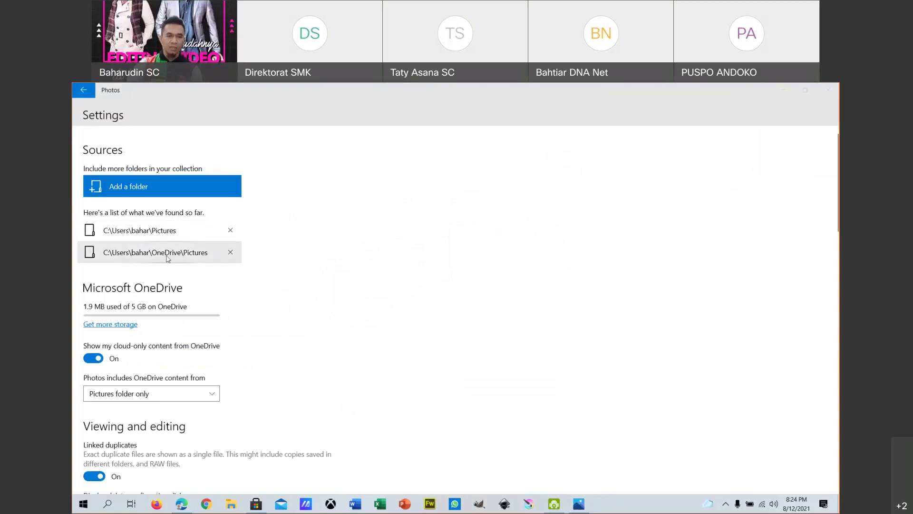
{"action": "scroll", "coordinate": [195, 323], "scroll_direction": "down", "scroll_amount": 3}
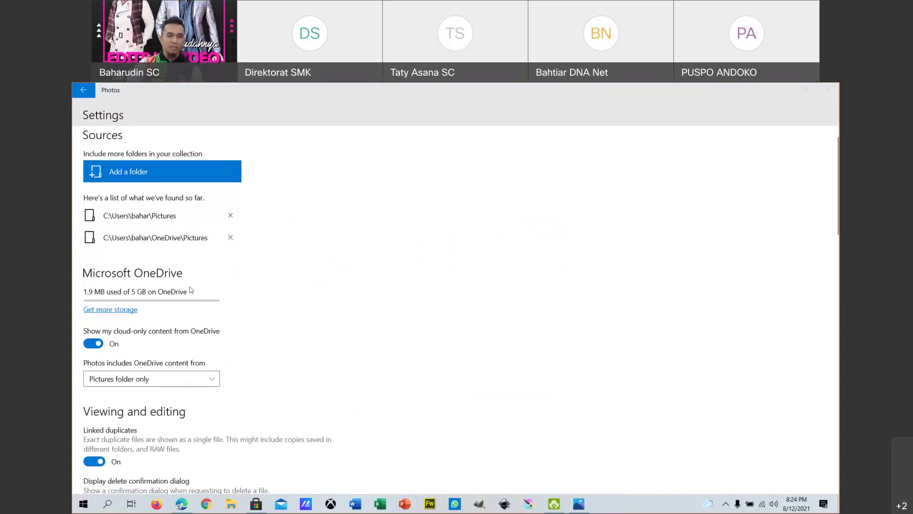
{"action": "scroll", "coordinate": [187, 327], "scroll_direction": "down", "scroll_amount": 7}
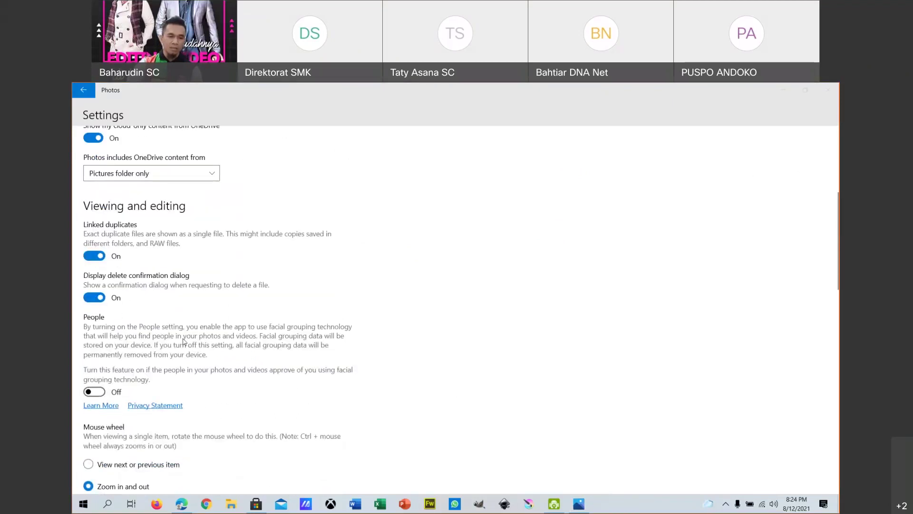
{"action": "scroll", "coordinate": [184, 342], "scroll_direction": "down", "scroll_amount": 14}
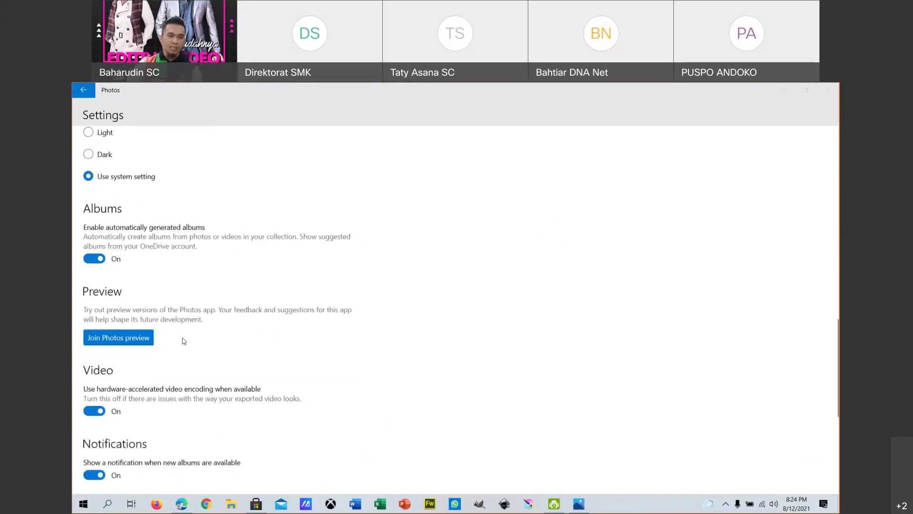
{"action": "scroll", "coordinate": [177, 328], "scroll_direction": "up", "scroll_amount": 20}
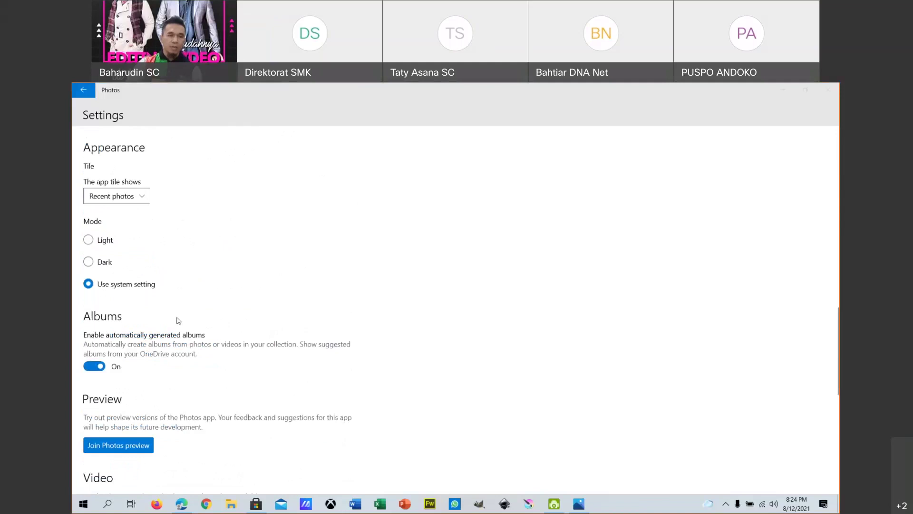
{"action": "left_click", "coordinate": [84, 91]}
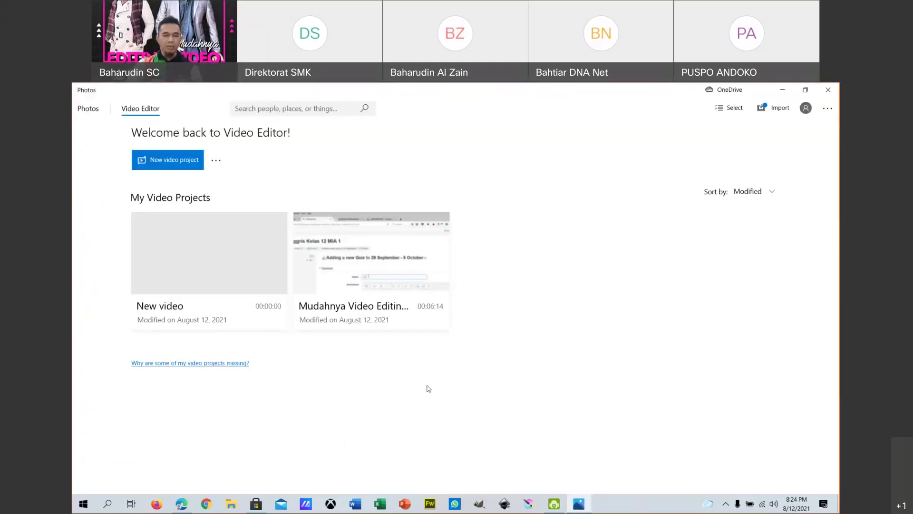
Step: Create a new video project named Tutorial Moodle
{"action": "left_click", "coordinate": [157, 161]}
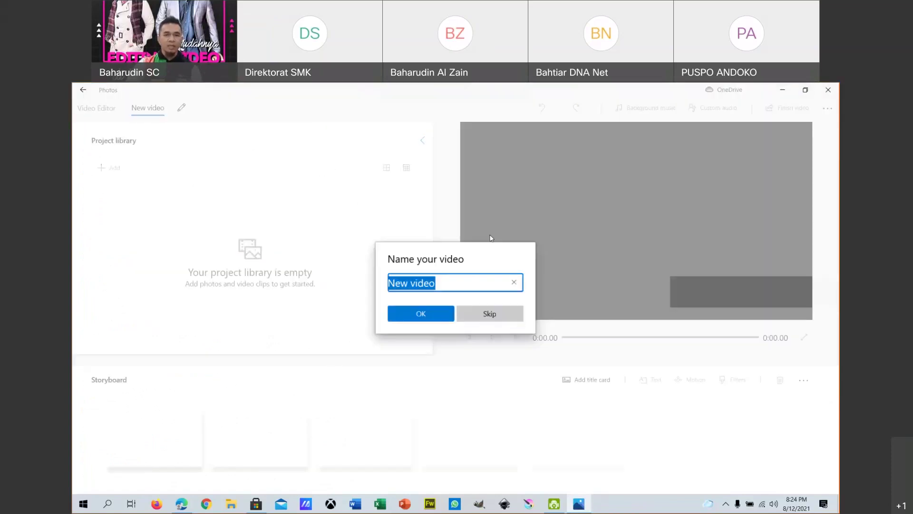
{"action": "left_click_drag", "start_coordinate": [450, 284], "coordinate": [353, 284]}
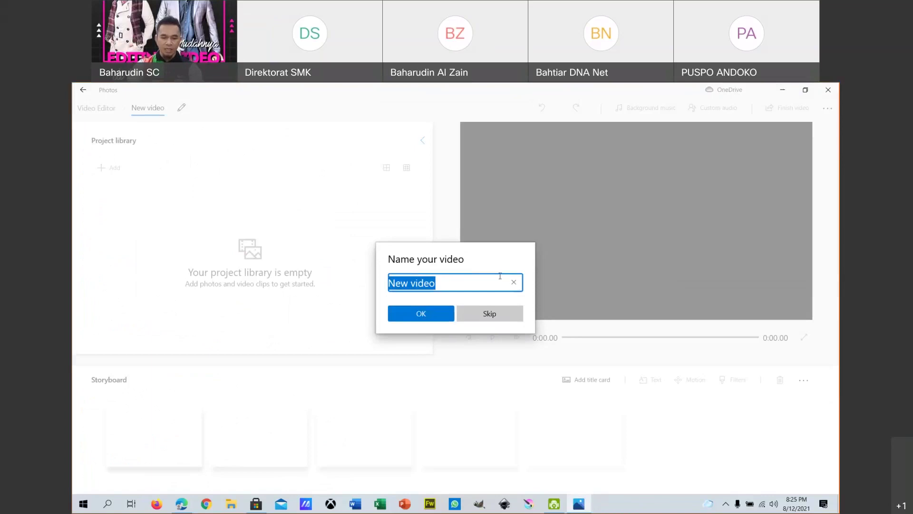
{"action": "type", "text": "Tuto"}
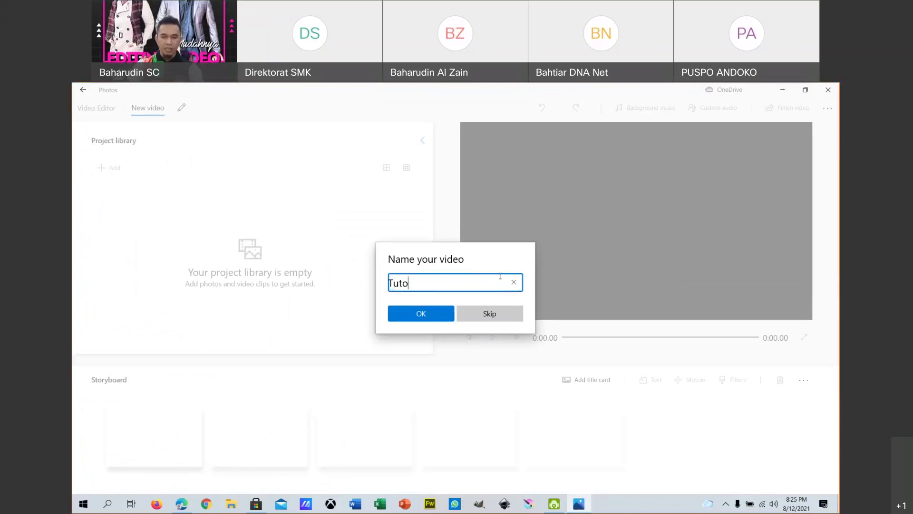
{"action": "type", "text": "rial Moodle"}
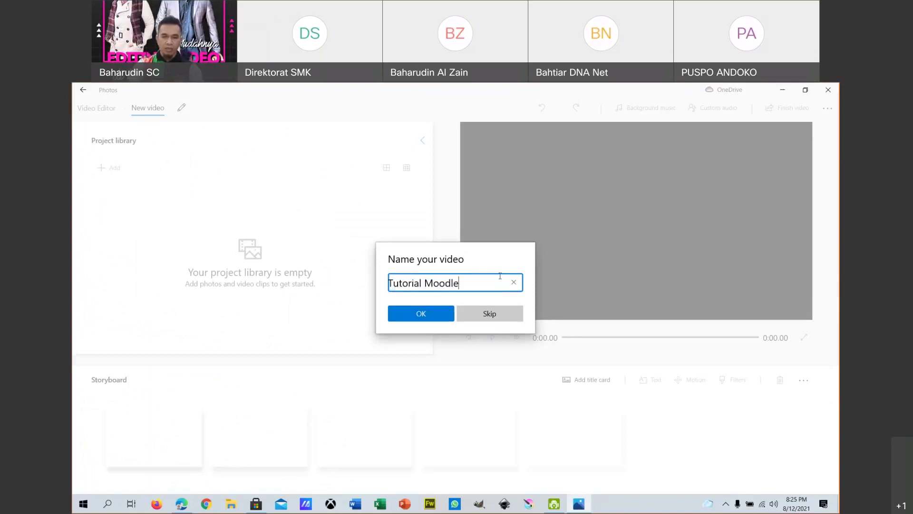
{"action": "left_click", "coordinate": [398, 320]}
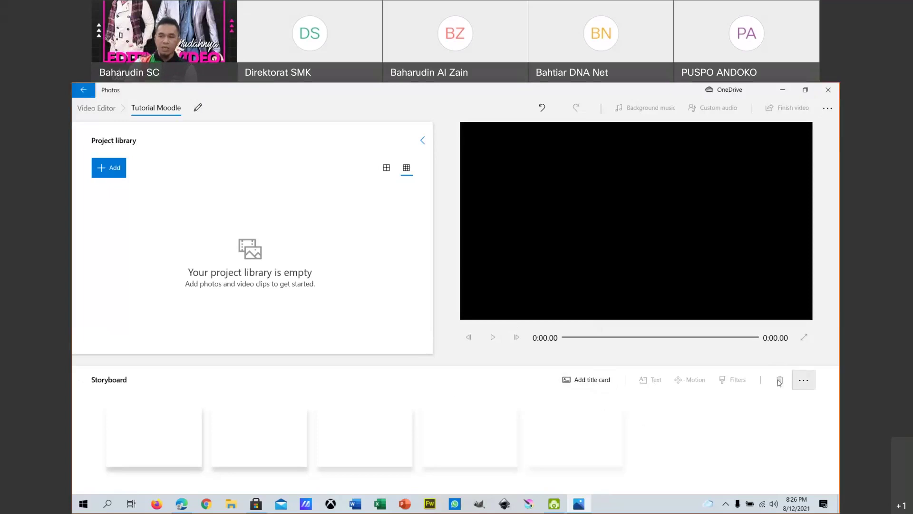
Step: Check the additional options of the storyboard without choosing any
{"action": "left_click", "coordinate": [806, 385]}
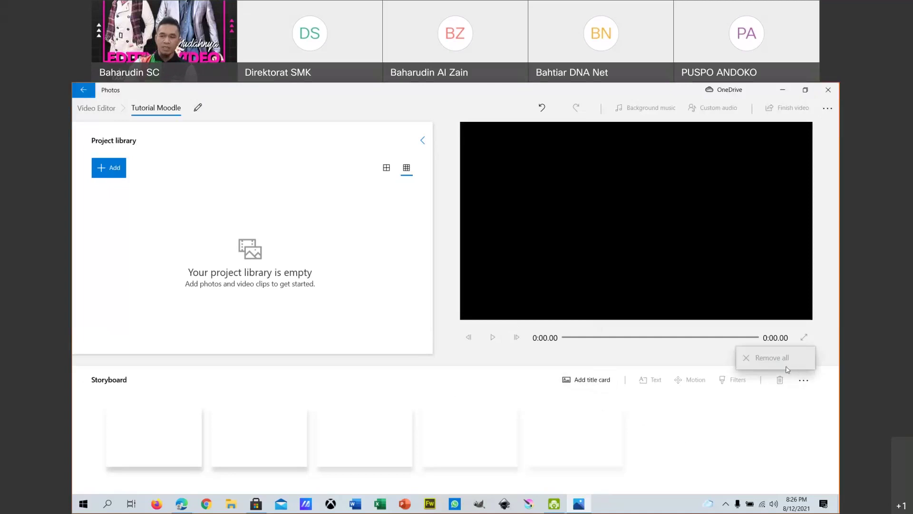
{"action": "left_click", "coordinate": [683, 423]}
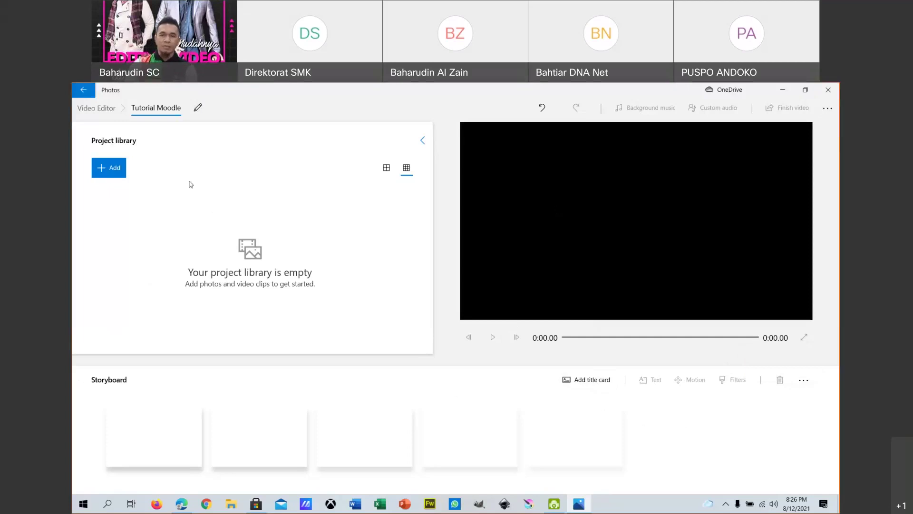
Step: Import the video Membuat Mata Pelajaran Pada Aplikasi Moodle from the PC's Downloads folder into the project library
{"action": "left_click", "coordinate": [110, 168]}
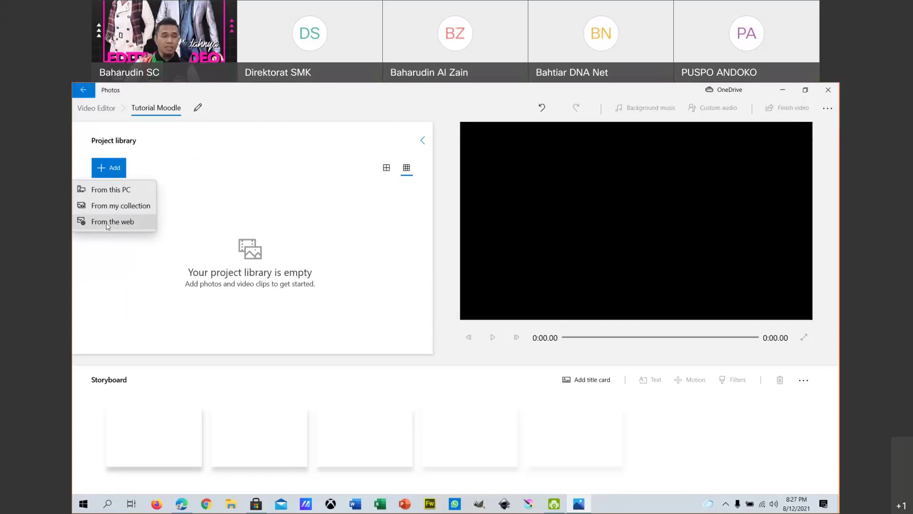
{"action": "left_click", "coordinate": [132, 193]}
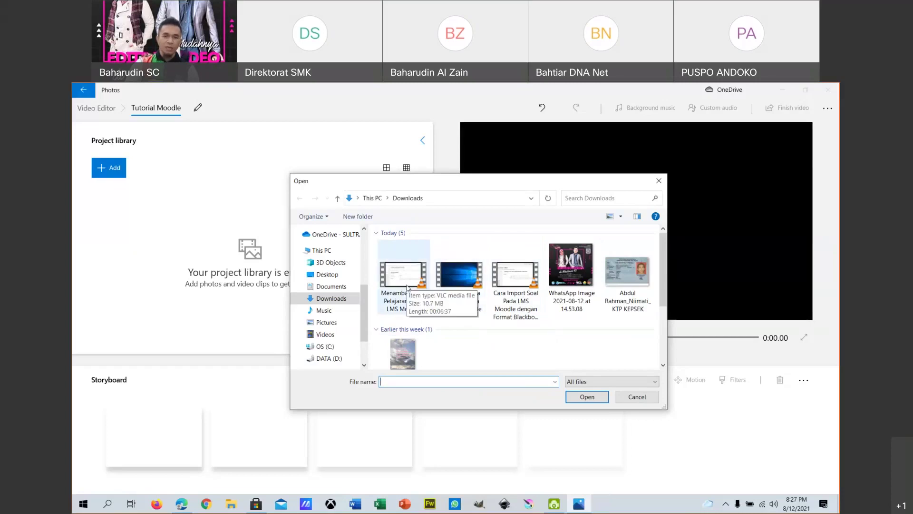
{"action": "left_click", "coordinate": [452, 290]}
{"action": "left_click", "coordinate": [580, 398]}
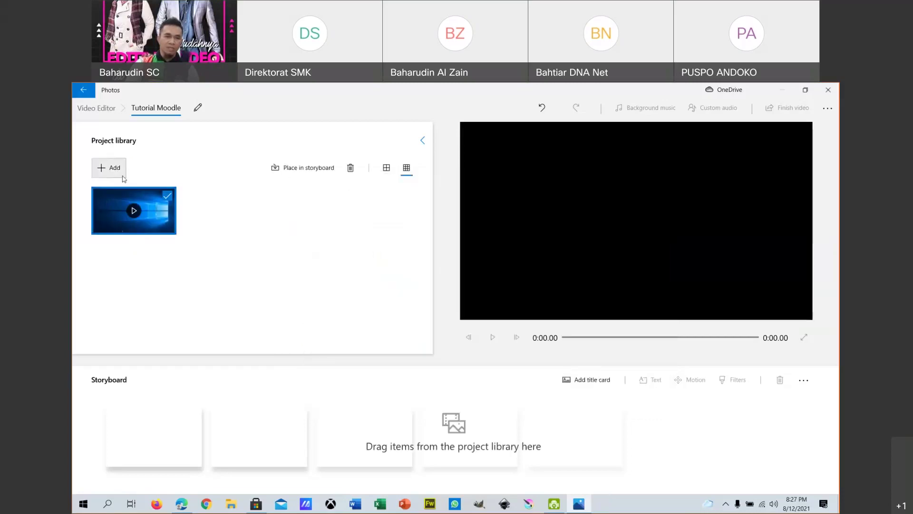
Step: Import Cara Import Soal Pada LMS Moodle dengan Format Blackboard and Membuat Mata Pelajaran Pada Aplikasi Moodle together from Downloads, and deselect the clips
{"action": "left_click", "coordinate": [110, 168]}
{"action": "left_click", "coordinate": [125, 192]}
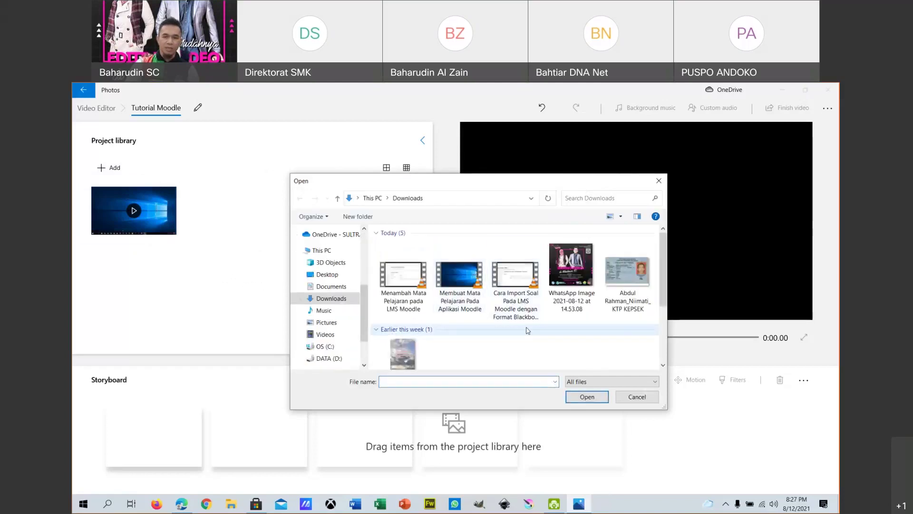
{"action": "left_click", "coordinate": [518, 315]}
{"action": "left_click", "coordinate": [460, 304], "text": "ctrl"}
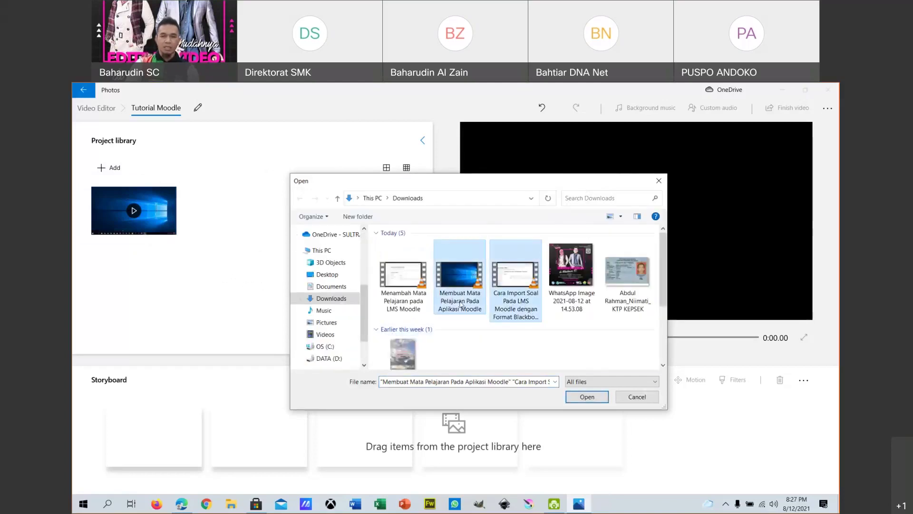
{"action": "left_click", "coordinate": [586, 396]}
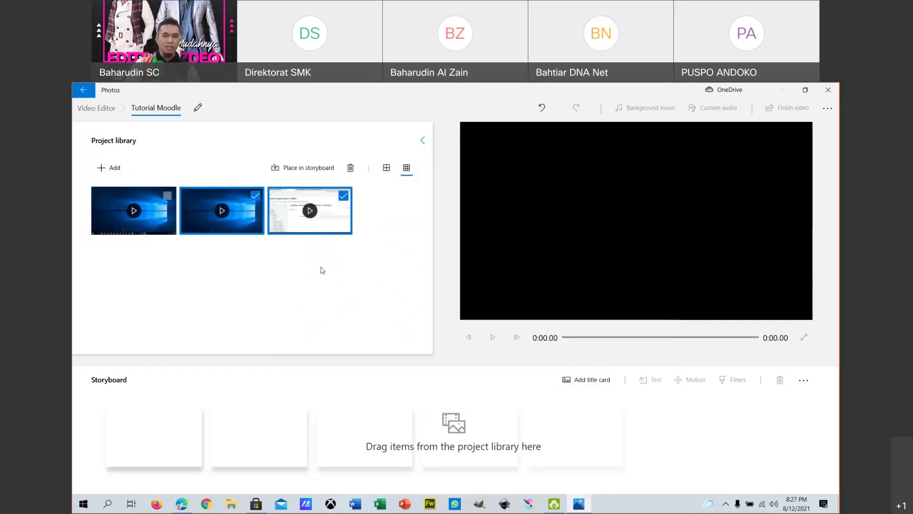
{"action": "left_click", "coordinate": [246, 197]}
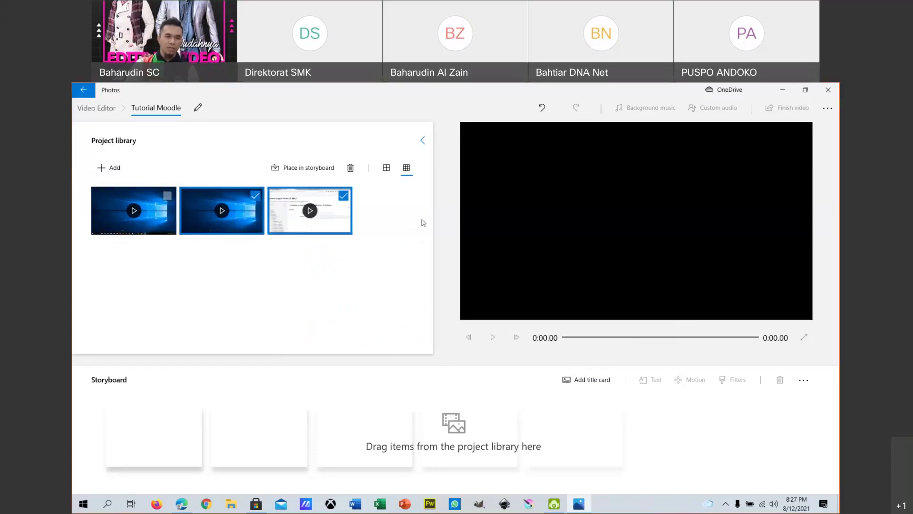
{"action": "left_click", "coordinate": [401, 282]}
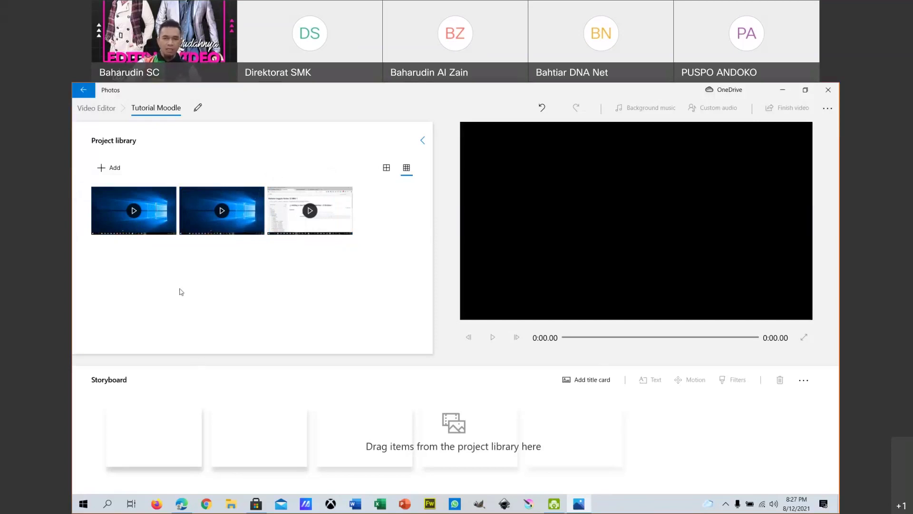
Step: Show the project library clips as large thumbnails and look for the duplicated clip
{"action": "left_click", "coordinate": [390, 173]}
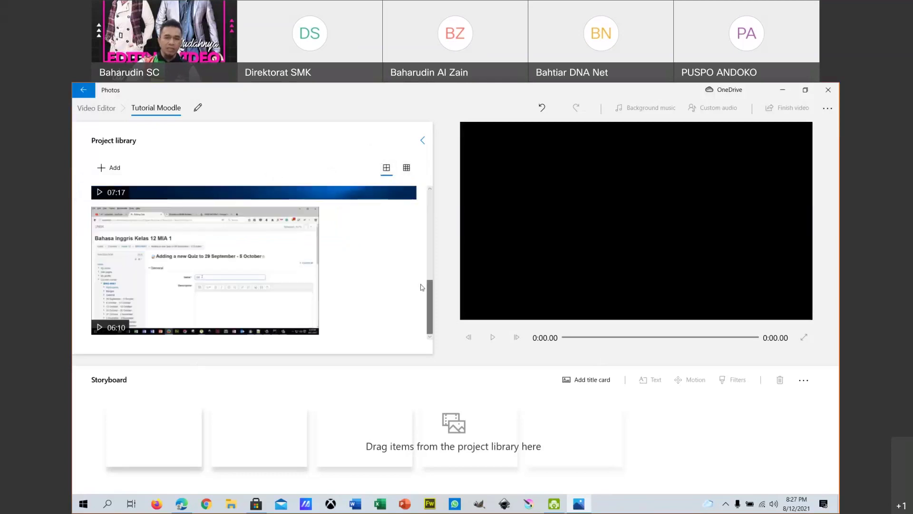
{"action": "scroll", "coordinate": [423, 279], "scroll_direction": "up", "scroll_amount": 2}
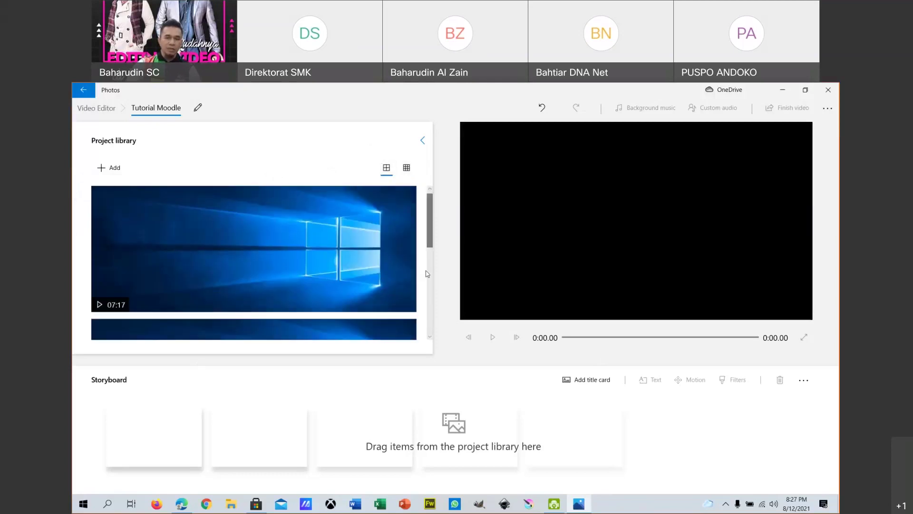
{"action": "scroll", "coordinate": [427, 258], "scroll_direction": "up", "scroll_amount": 1}
{"action": "scroll", "coordinate": [427, 263], "scroll_direction": "down", "scroll_amount": 3}
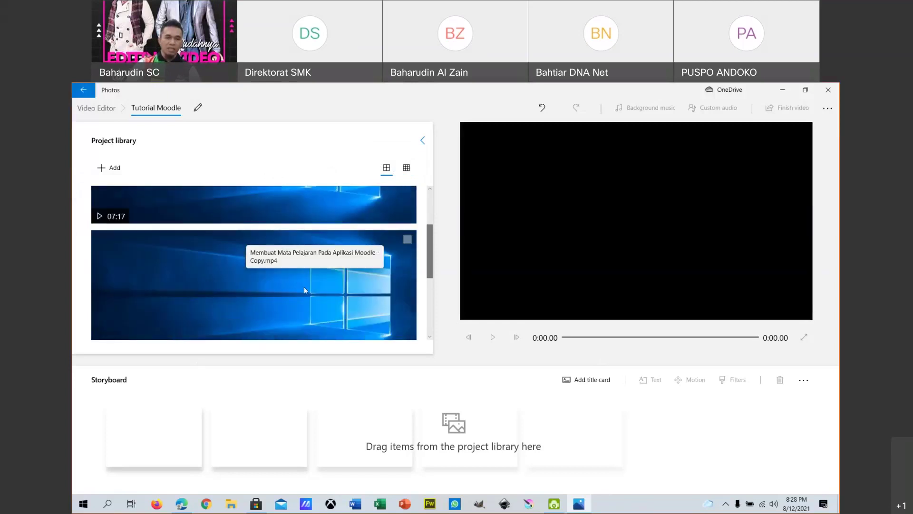
{"action": "scroll", "coordinate": [304, 286], "scroll_direction": "up", "scroll_amount": 2}
Step: Remove the duplicate clip Membuat Mata Pelajaran Pada Aplikasi Moodle - Copy.mp4 from the project library
{"action": "left_click", "coordinate": [230, 236]}
{"action": "scroll", "coordinate": [233, 257], "scroll_direction": "down", "scroll_amount": 1}
{"action": "left_click", "coordinate": [235, 276]}
{"action": "scroll", "coordinate": [236, 276], "scroll_direction": "up", "scroll_amount": 2}
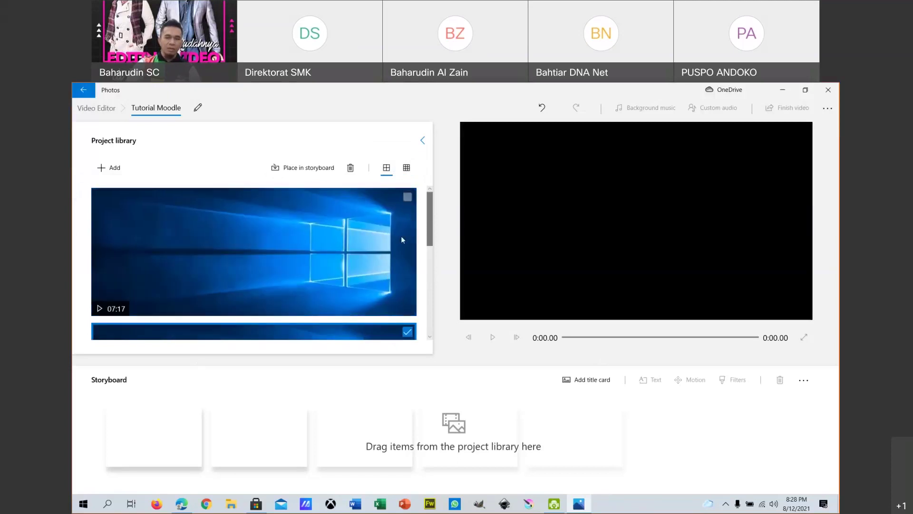
{"action": "left_click", "coordinate": [351, 169]}
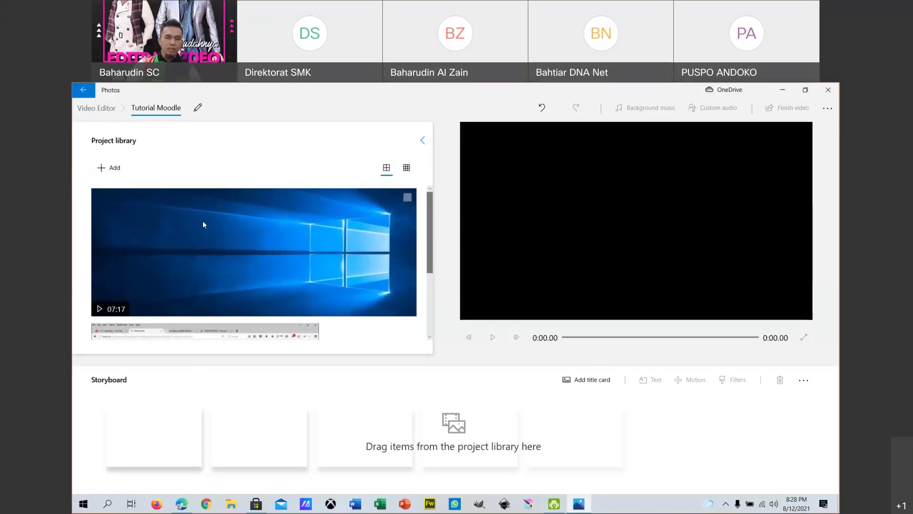
Step: Import the video Menambah Mata Pelajaran pada LMS Moodle from the PC's Downloads folder into the project library
{"action": "left_click", "coordinate": [110, 168]}
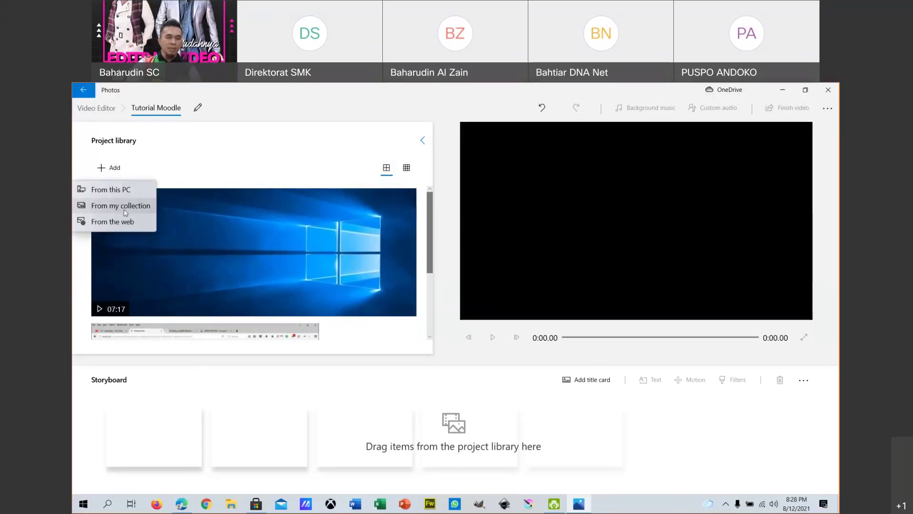
{"action": "left_click", "coordinate": [111, 190]}
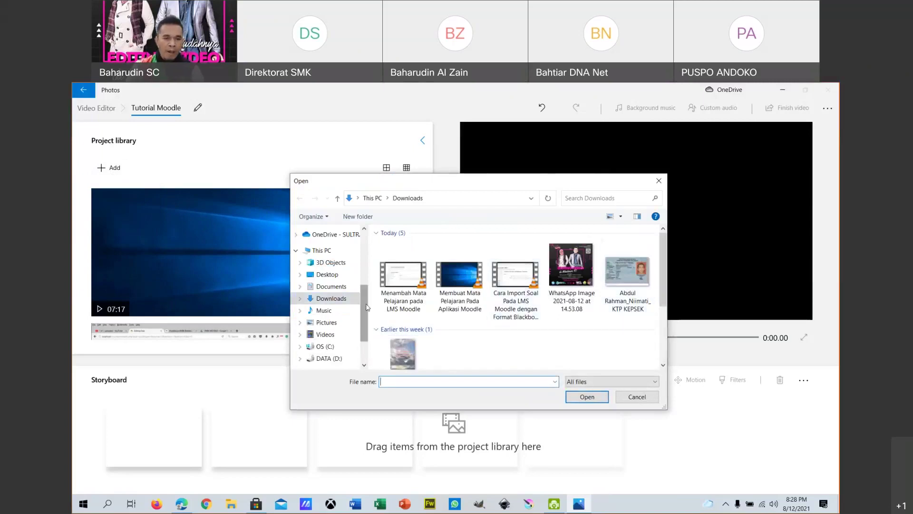
{"action": "left_click", "coordinate": [411, 289]}
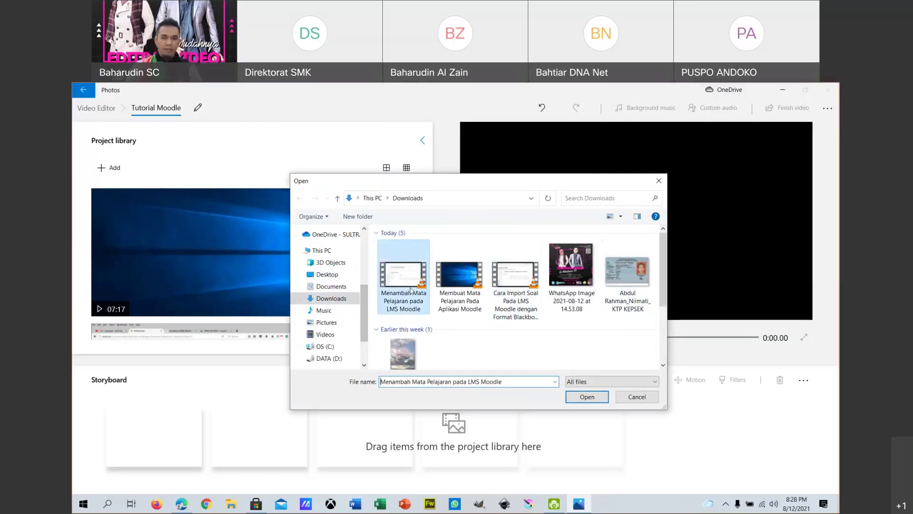
{"action": "left_click", "coordinate": [589, 398]}
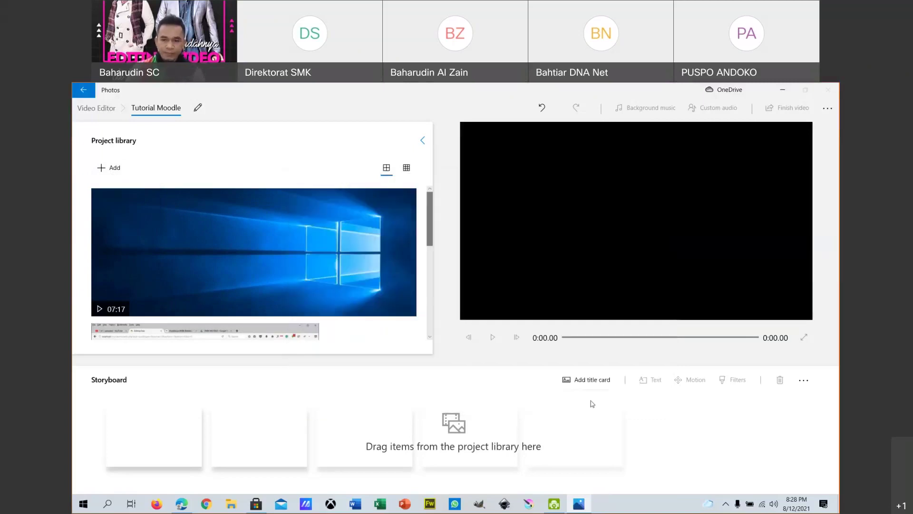
Step: Look through all the imported clips in the project library and compare their thumbnails
{"action": "scroll", "coordinate": [219, 252], "scroll_direction": "down", "scroll_amount": 5}
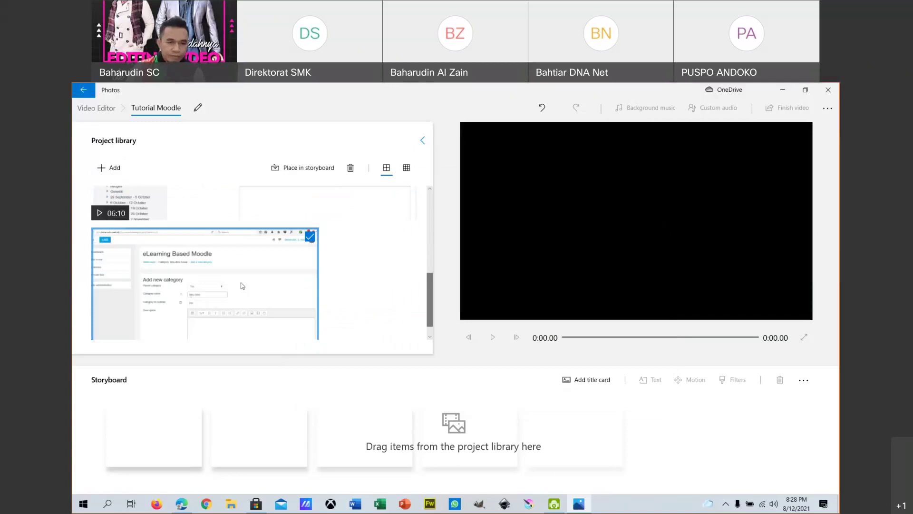
{"action": "scroll", "coordinate": [280, 293], "scroll_direction": "up", "scroll_amount": 5}
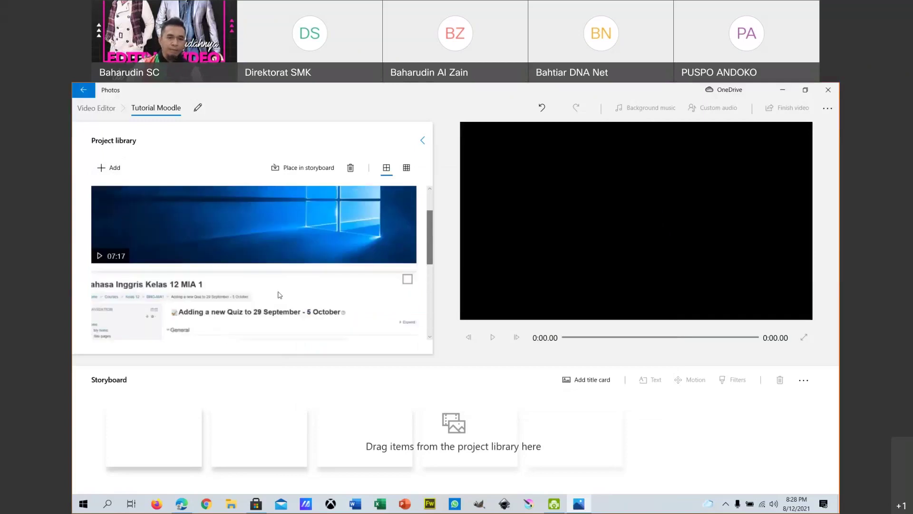
{"action": "scroll", "coordinate": [279, 294], "scroll_direction": "down", "scroll_amount": 5}
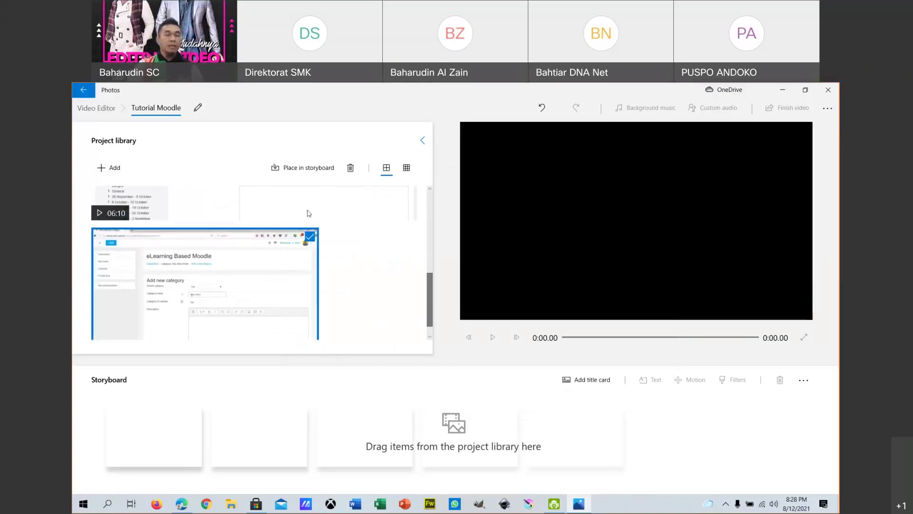
{"action": "scroll", "coordinate": [308, 212], "scroll_direction": "up", "scroll_amount": 2}
{"action": "scroll", "coordinate": [427, 297], "scroll_direction": "up", "scroll_amount": 4}
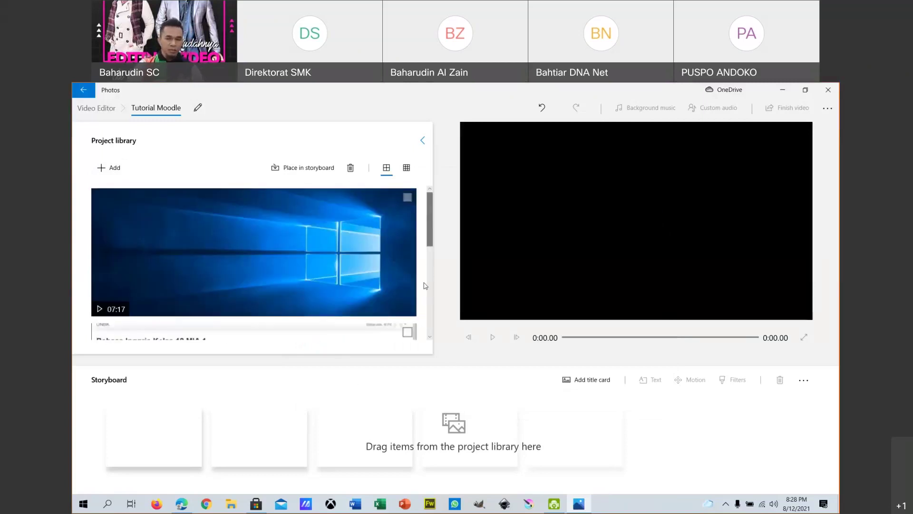
{"action": "scroll", "coordinate": [378, 271], "scroll_direction": "down", "scroll_amount": 2}
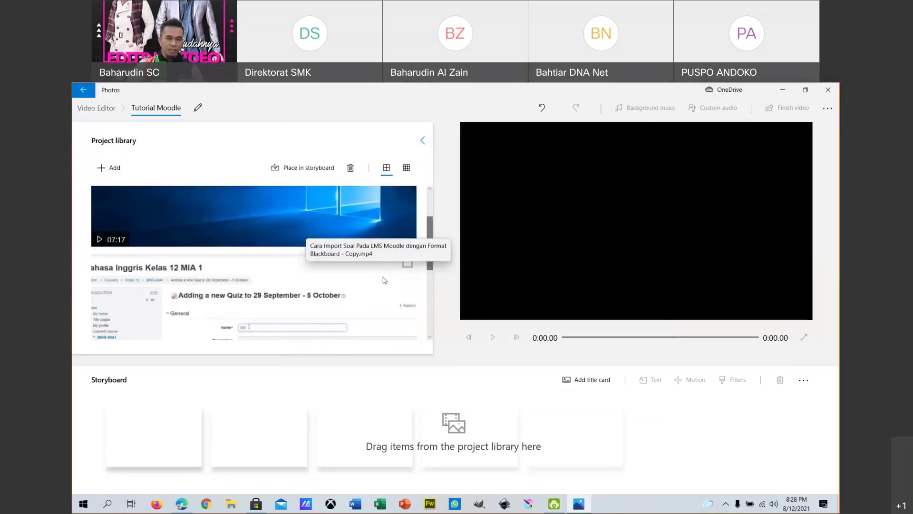
{"action": "scroll", "coordinate": [384, 277], "scroll_direction": "up", "scroll_amount": 2}
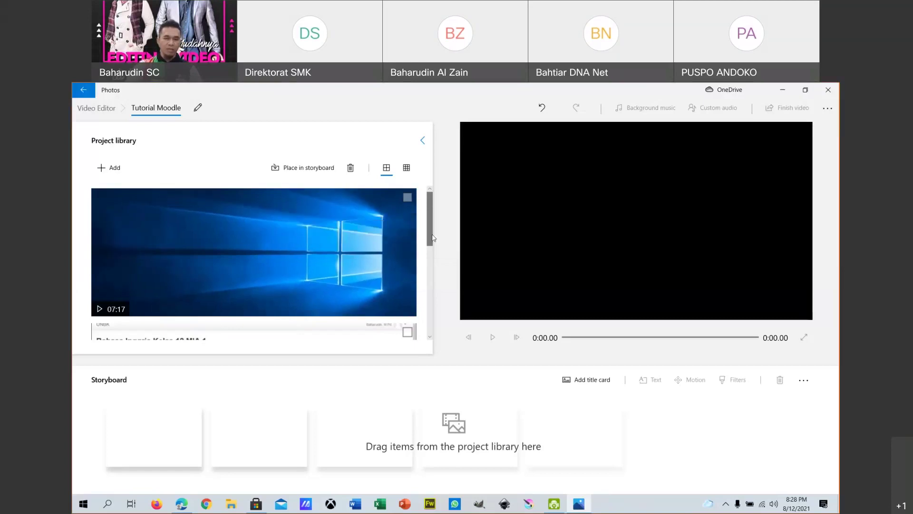
{"action": "left_click_drag", "start_coordinate": [429, 243], "coordinate": [438, 315]}
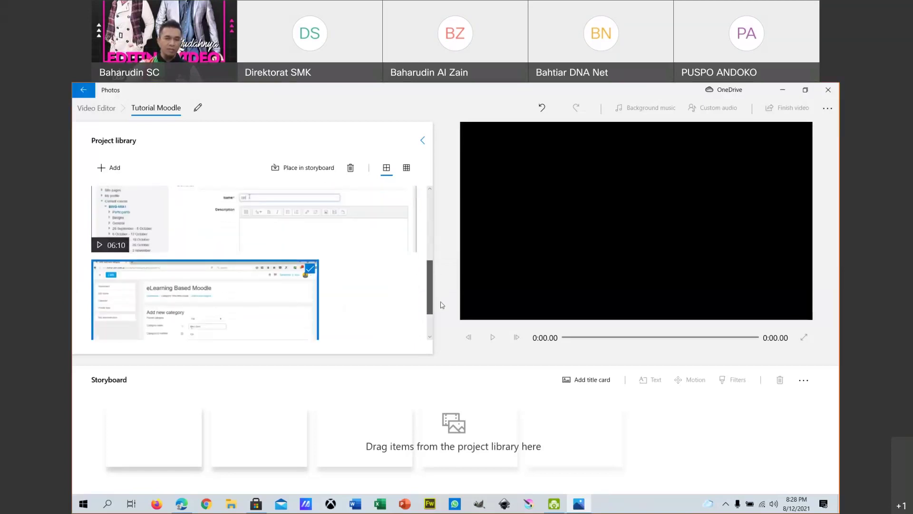
{"action": "scroll", "coordinate": [393, 277], "scroll_direction": "up", "scroll_amount": 3}
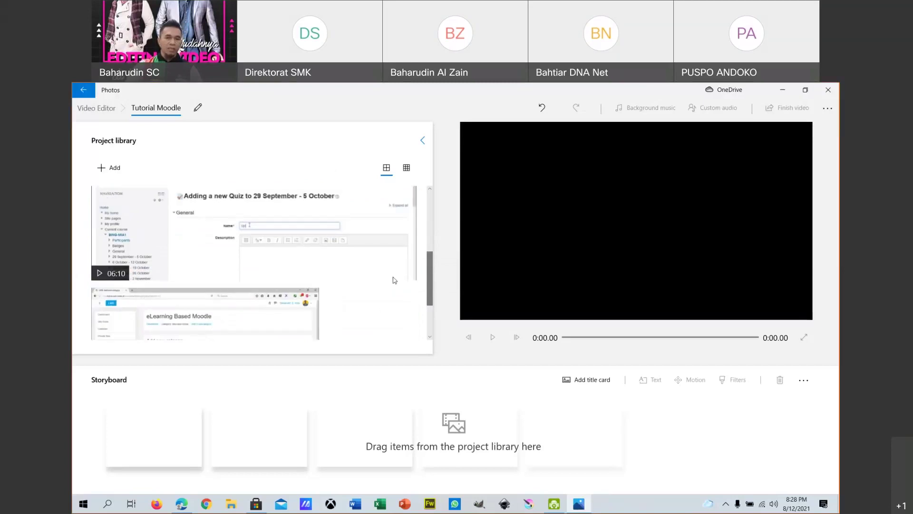
{"action": "scroll", "coordinate": [387, 274], "scroll_direction": "up", "scroll_amount": 2}
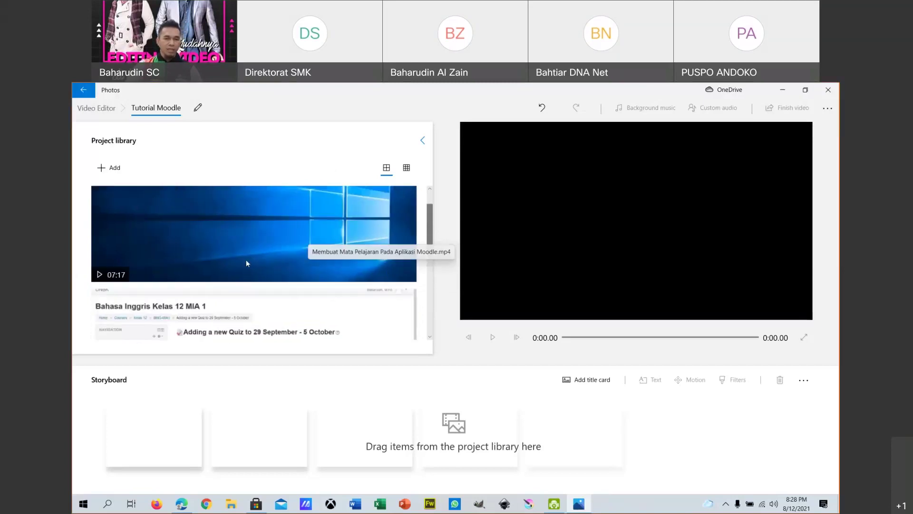
Step: Show the project library as small thumbnails and select all the imported clips
{"action": "left_click", "coordinate": [235, 218]}
{"action": "left_click", "coordinate": [277, 296]}
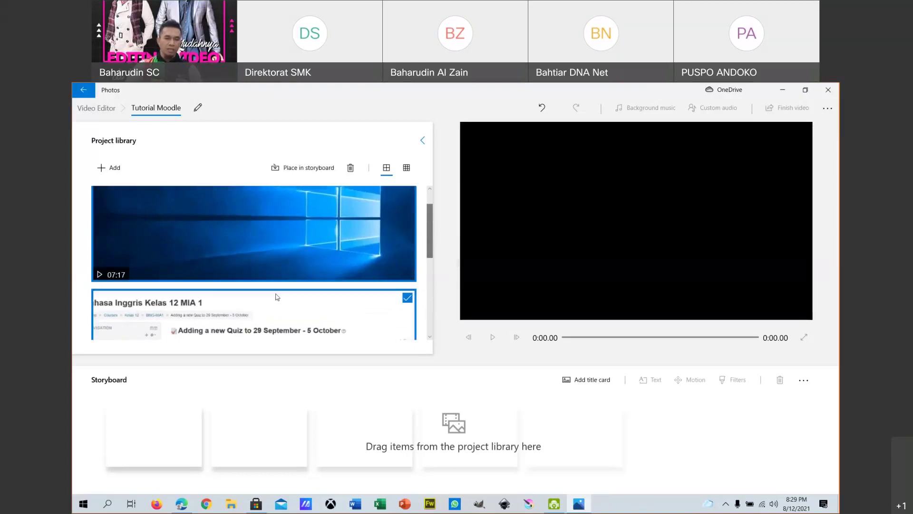
{"action": "left_click", "coordinate": [406, 168]}
{"action": "left_click", "coordinate": [301, 220]}
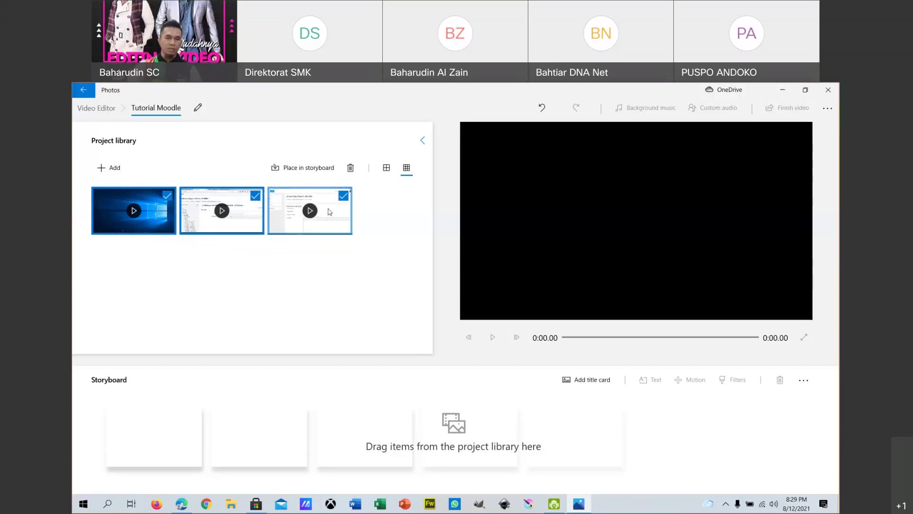
Step: Place the three selected library clips in the storyboard and play through part of the first clip
{"action": "left_click_drag", "start_coordinate": [298, 208], "coordinate": [189, 432]}
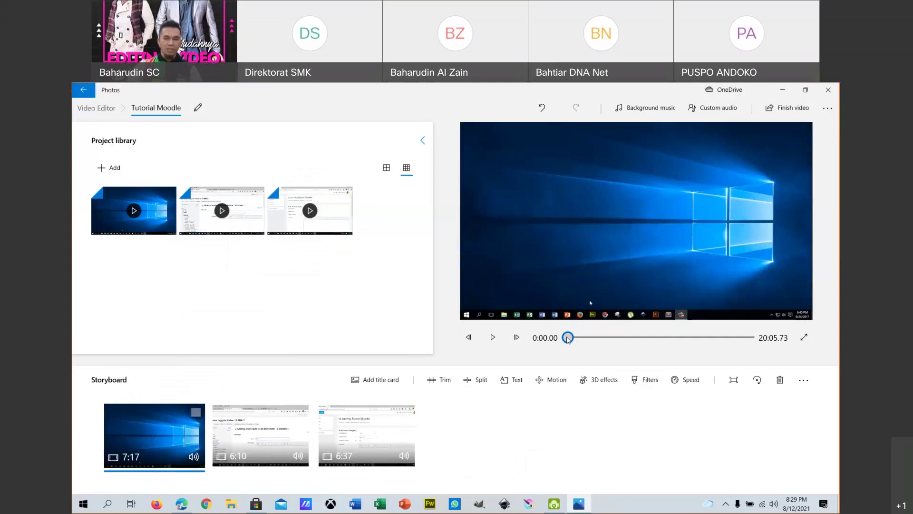
{"action": "left_click", "coordinate": [493, 337]}
{"action": "left_click_drag", "start_coordinate": [573, 346], "coordinate": [595, 345]}
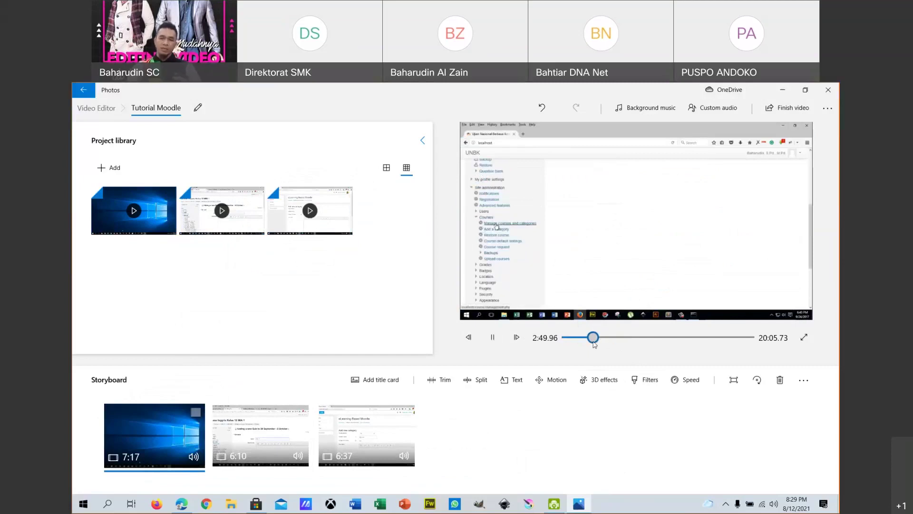
{"action": "left_click_drag", "start_coordinate": [593, 341], "coordinate": [484, 342]}
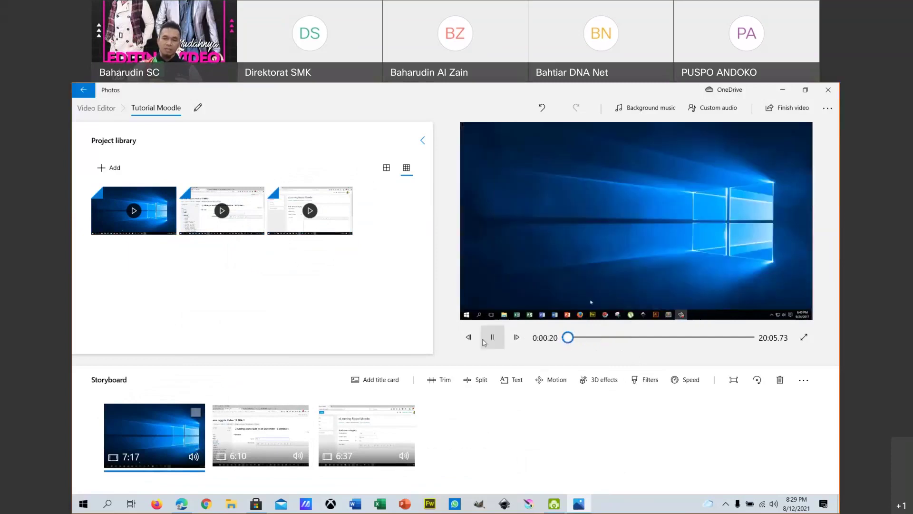
{"action": "left_click", "coordinate": [484, 341]}
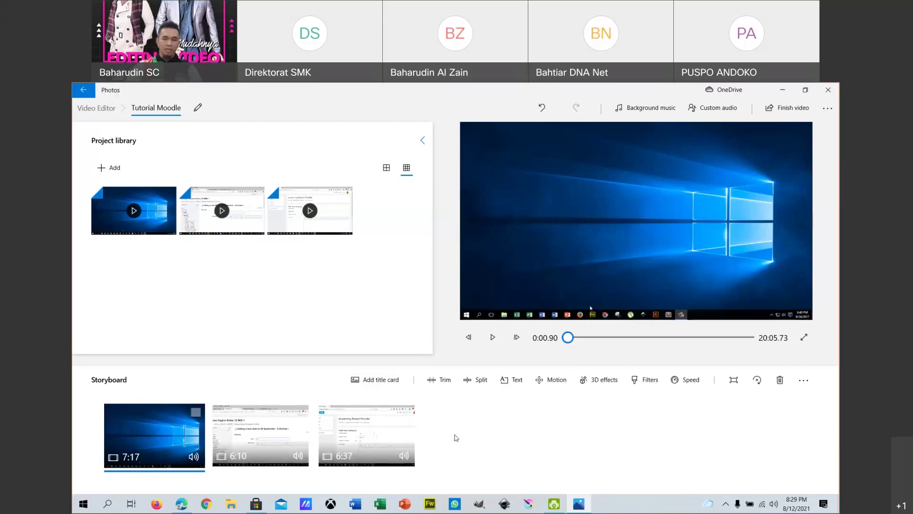
Step: Add a title card in front of the first storyboard clip
{"action": "left_click", "coordinate": [245, 446]}
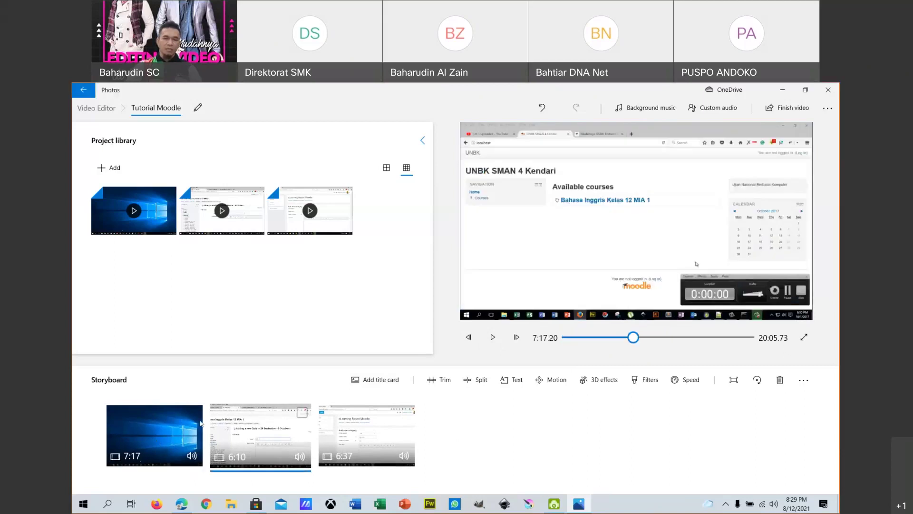
{"action": "left_click", "coordinate": [201, 424]}
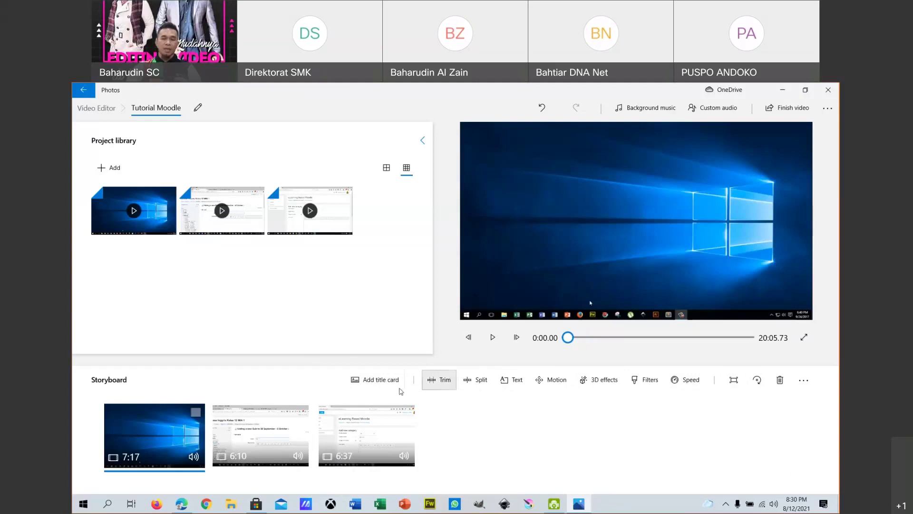
{"action": "left_click", "coordinate": [375, 380]}
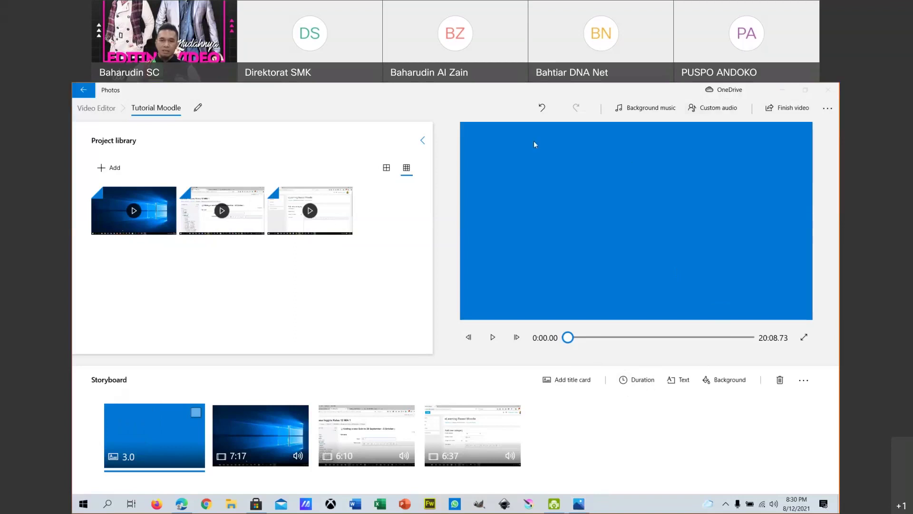
{"action": "left_click", "coordinate": [806, 90]}
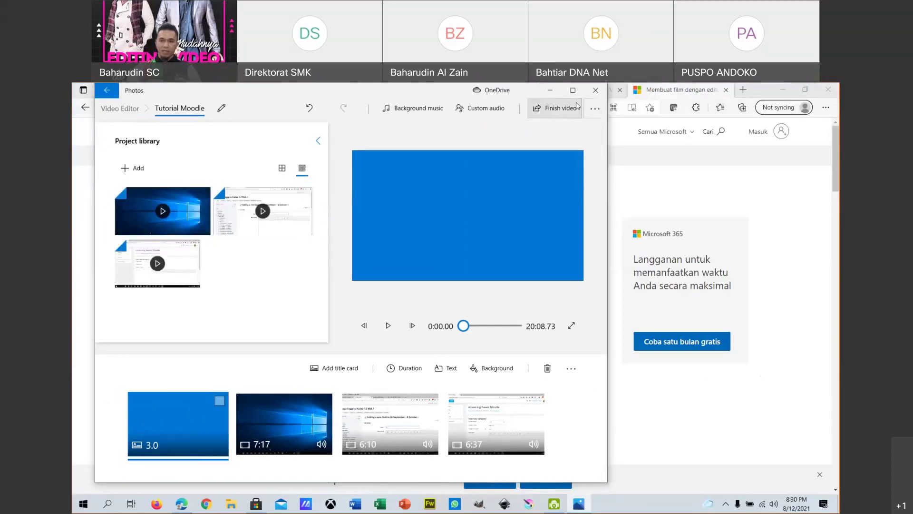
{"action": "left_click", "coordinate": [622, 194]}
{"action": "left_click", "coordinate": [578, 504]}
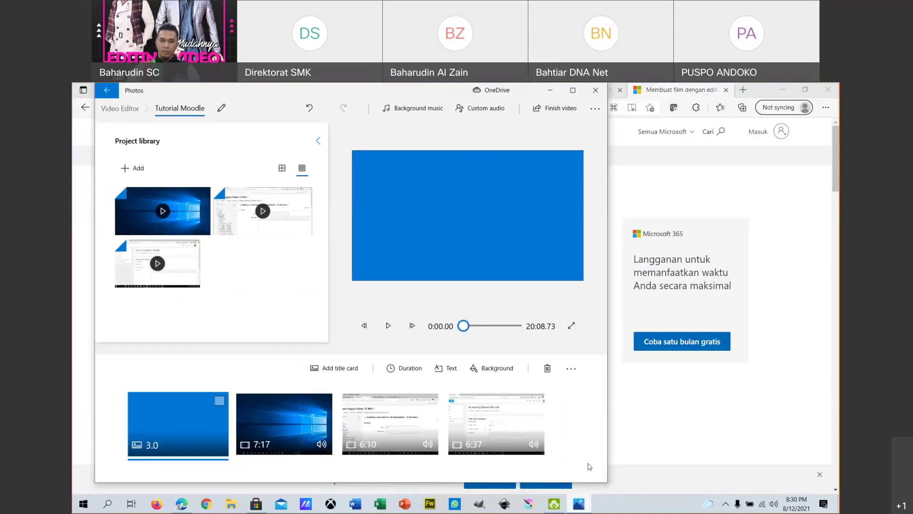
{"action": "left_click", "coordinate": [609, 242]}
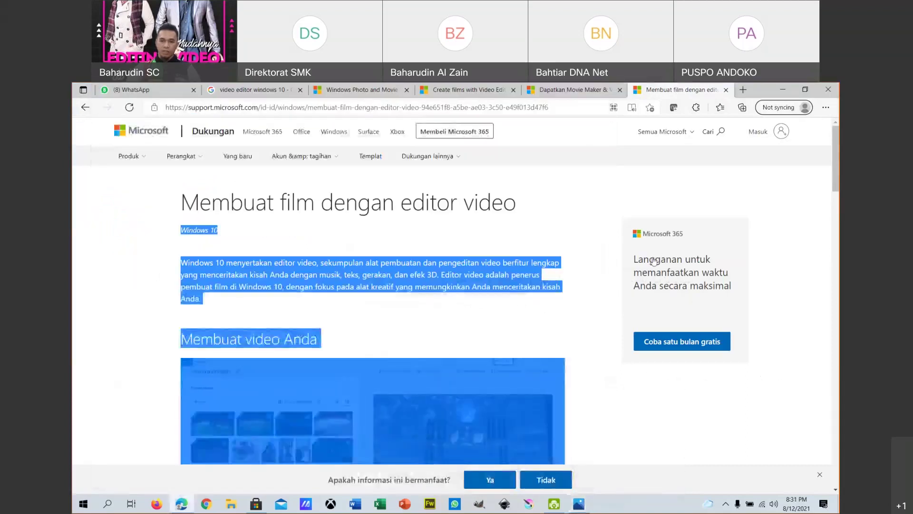
{"action": "left_click", "coordinate": [579, 504]}
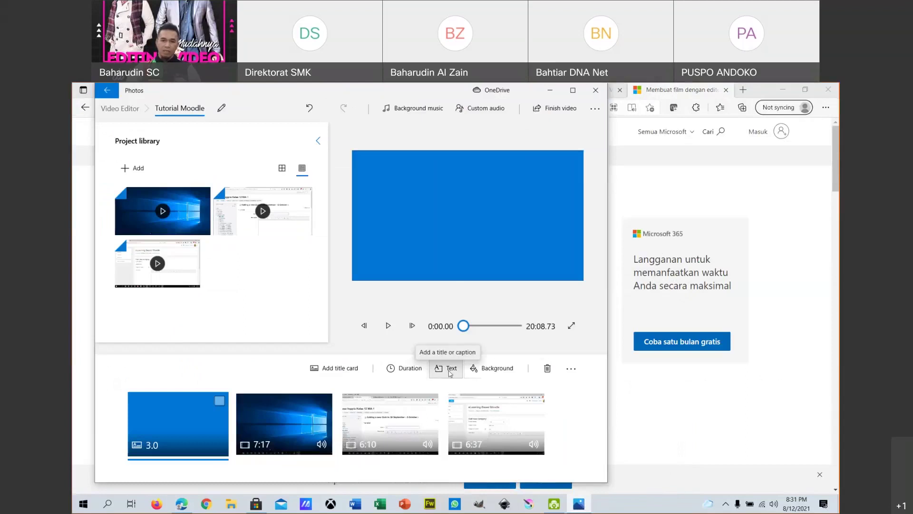
{"action": "left_click", "coordinate": [572, 90]}
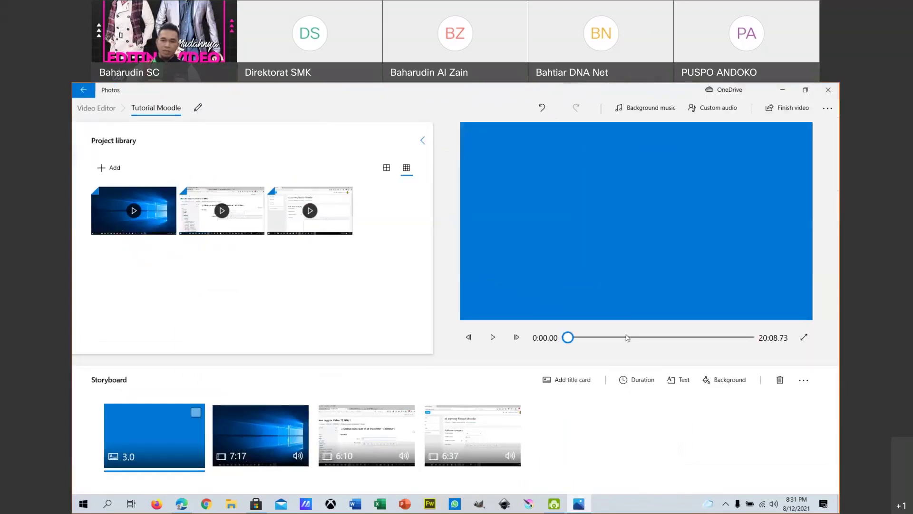
Step: Give the title card the text "Tutorial Pemanfaatan Moodle"
{"action": "left_click", "coordinate": [671, 386]}
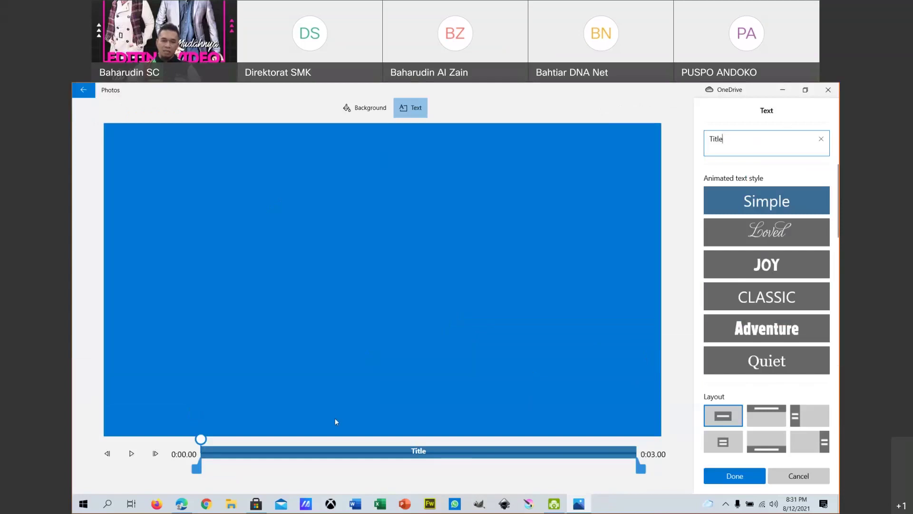
{"action": "left_click_drag", "start_coordinate": [764, 138], "coordinate": [707, 140]}
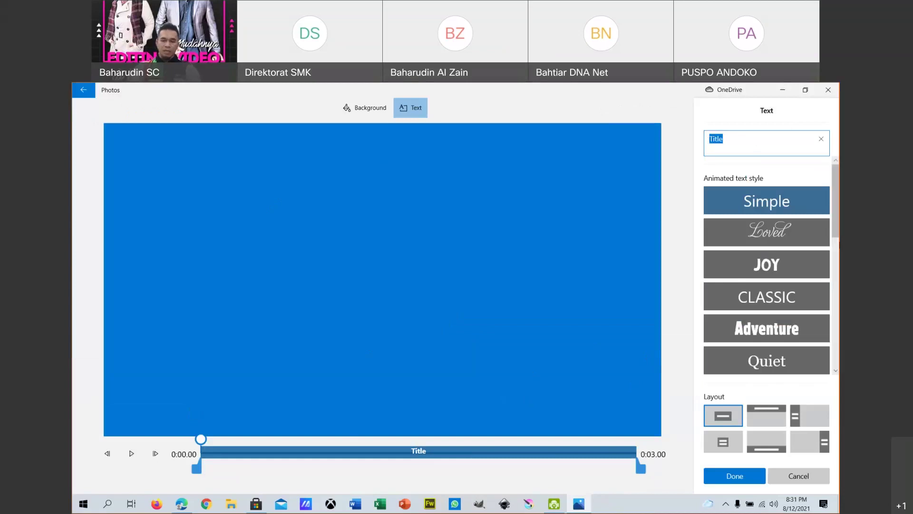
{"action": "type", "text": "Tutorial Mood"}
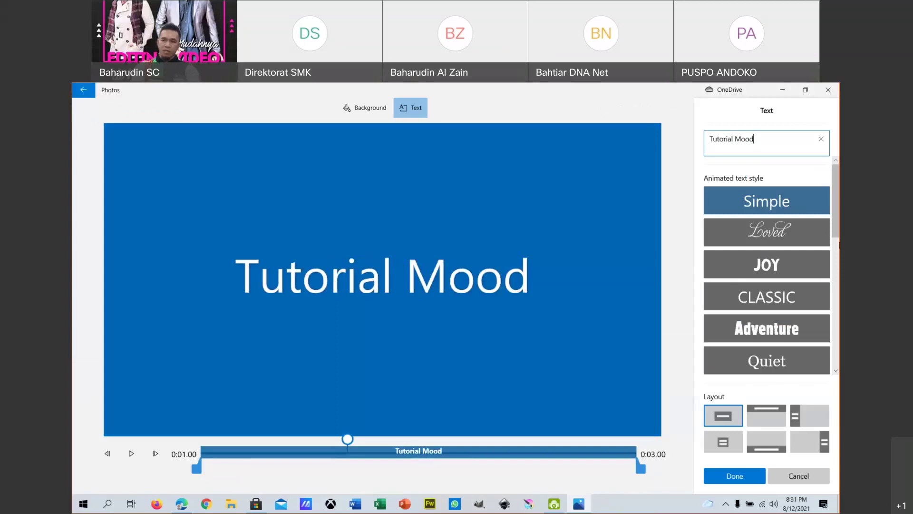
{"action": "type", "text": "le"}
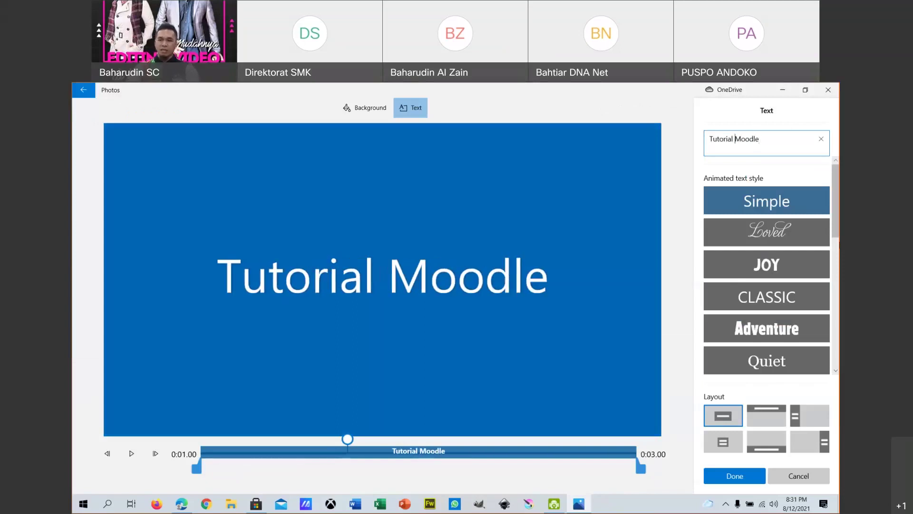
{"action": "type", "text": "Pemanfaata"}
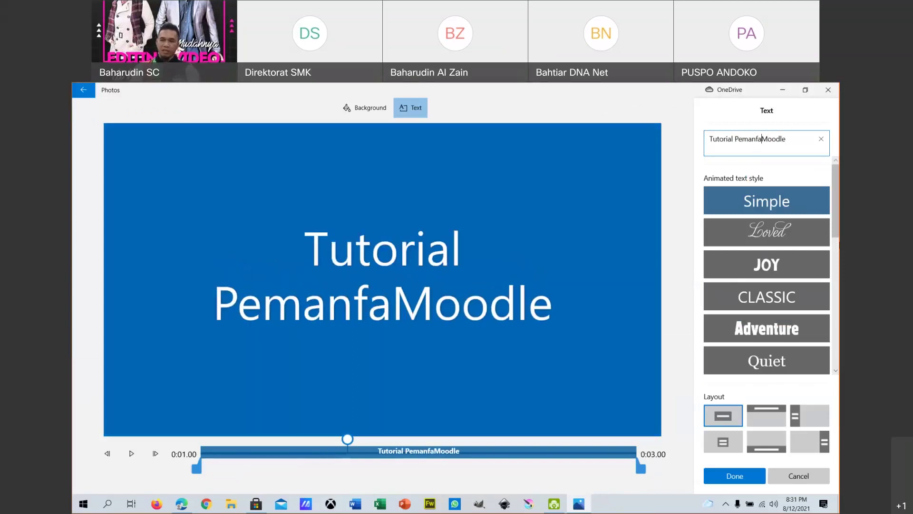
{"action": "type", "text": "n"}
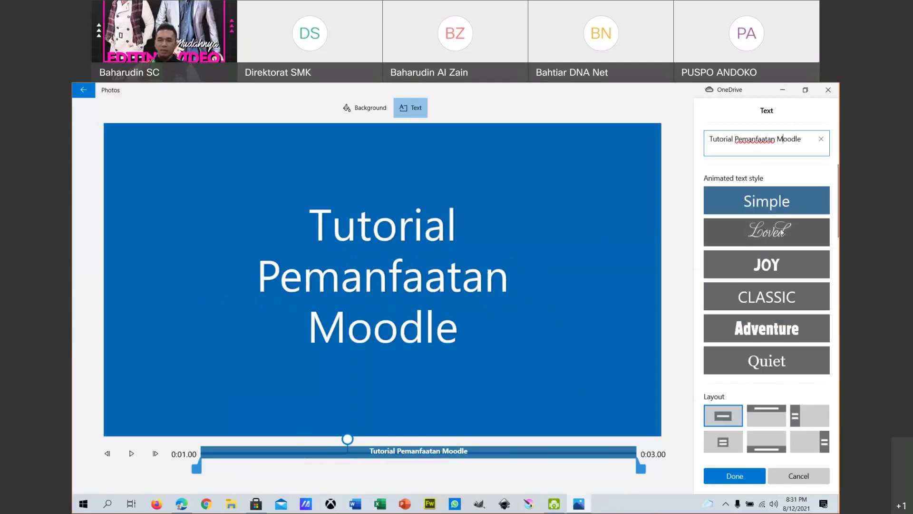
Step: Try the Loved, Electric, Pixel, Cartoon, Impact and poetry animated text styles on the title
{"action": "left_click", "coordinate": [765, 228]}
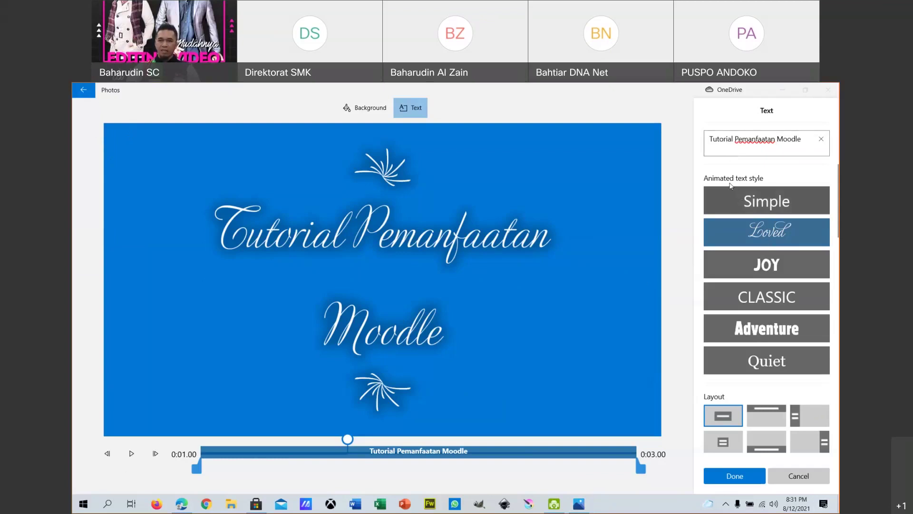
{"action": "left_click_drag", "start_coordinate": [838, 220], "coordinate": [836, 338]}
{"action": "left_click", "coordinate": [760, 291]}
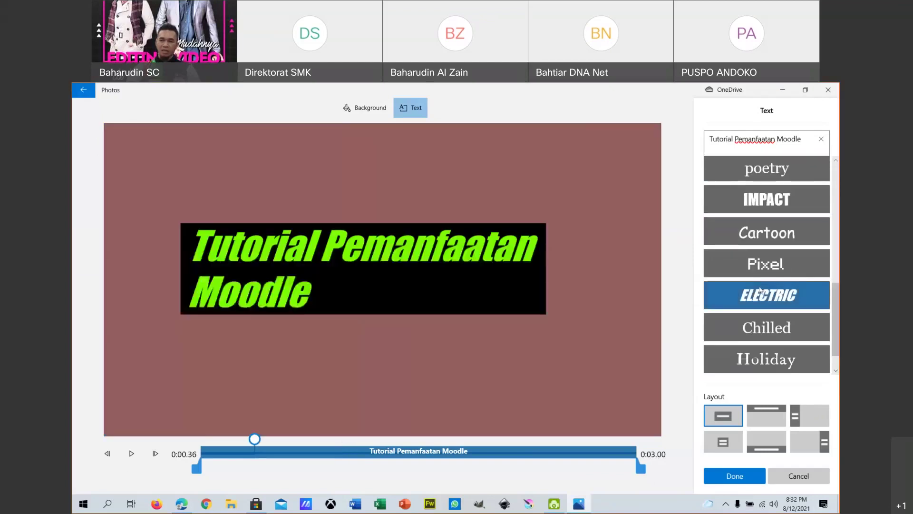
{"action": "left_click", "coordinate": [766, 262]}
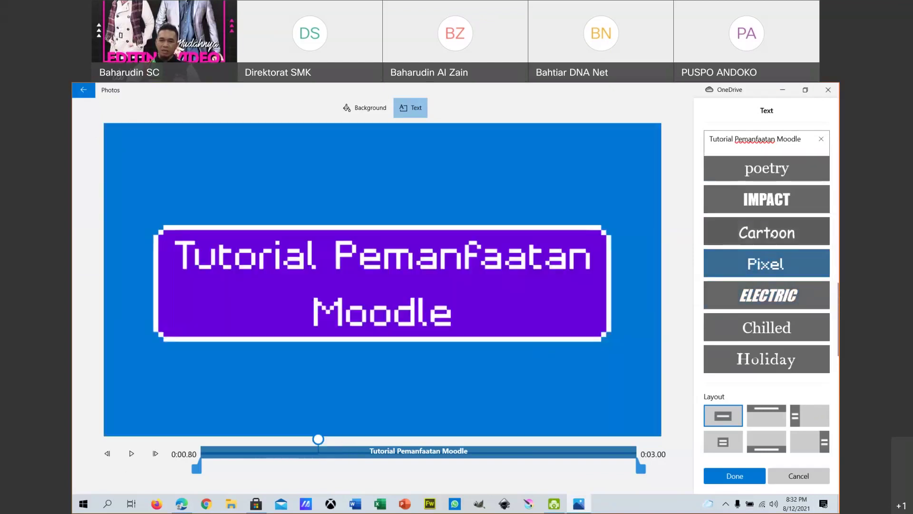
{"action": "left_click", "coordinate": [767, 231]}
{"action": "left_click", "coordinate": [766, 205]}
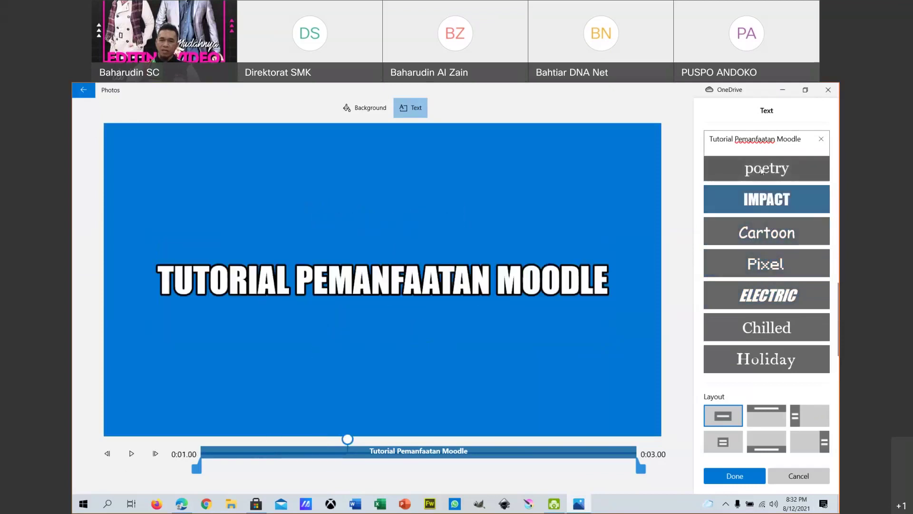
{"action": "left_click", "coordinate": [766, 167]}
Step: Try the Adventure and Classic text styles, and apply the Joy animated style to the title
{"action": "scroll", "coordinate": [759, 219], "scroll_direction": "up", "scroll_amount": 2}
{"action": "scroll", "coordinate": [759, 224], "scroll_direction": "up", "scroll_amount": 4}
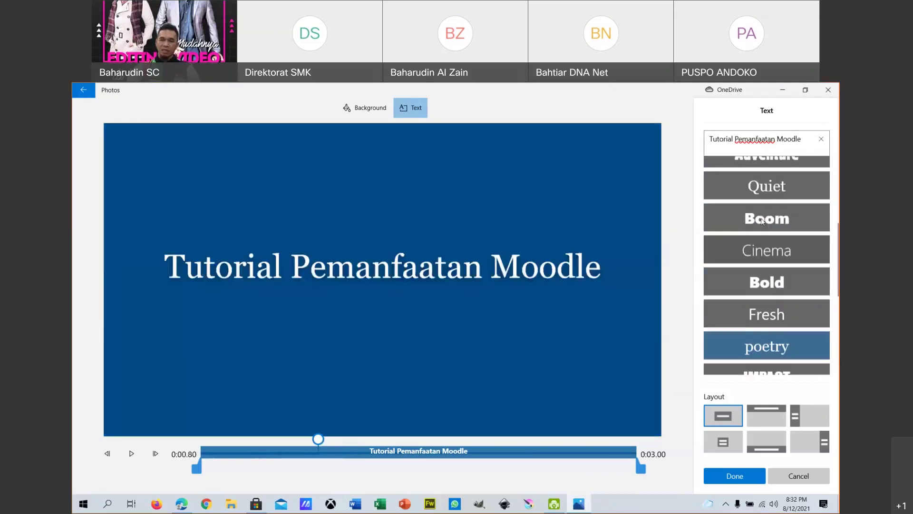
{"action": "left_click", "coordinate": [761, 274]}
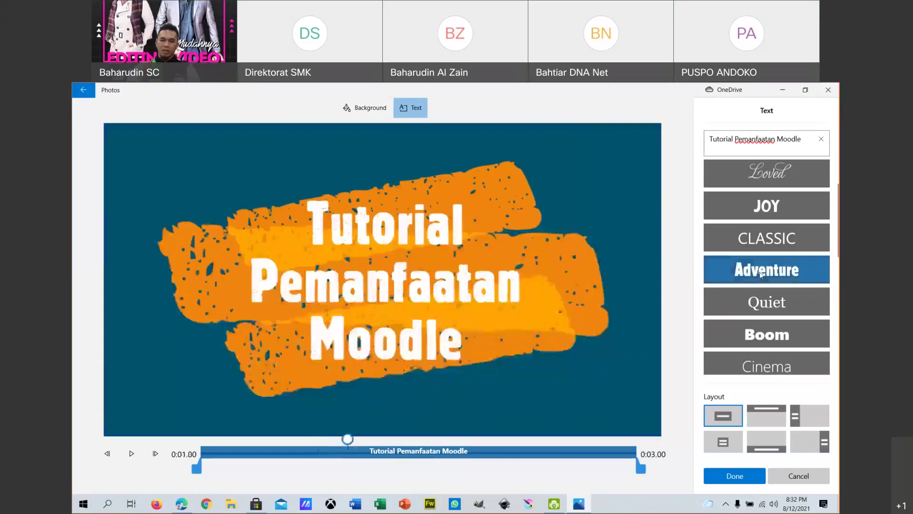
{"action": "left_click", "coordinate": [776, 242]}
{"action": "left_click", "coordinate": [766, 206]}
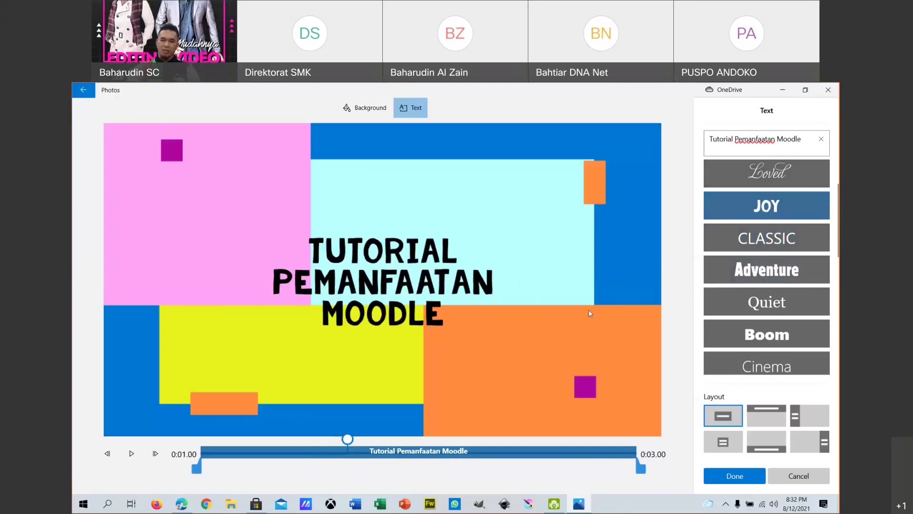
{"action": "scroll", "coordinate": [767, 257], "scroll_direction": "up", "scroll_amount": 2}
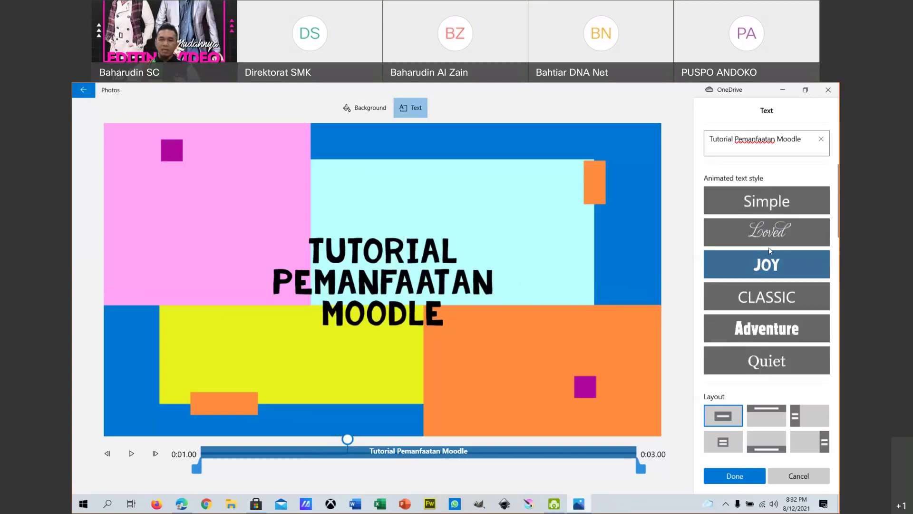
{"action": "scroll", "coordinate": [769, 250], "scroll_direction": "down", "scroll_amount": 7}
{"action": "scroll", "coordinate": [773, 263], "scroll_direction": "up", "scroll_amount": 3}
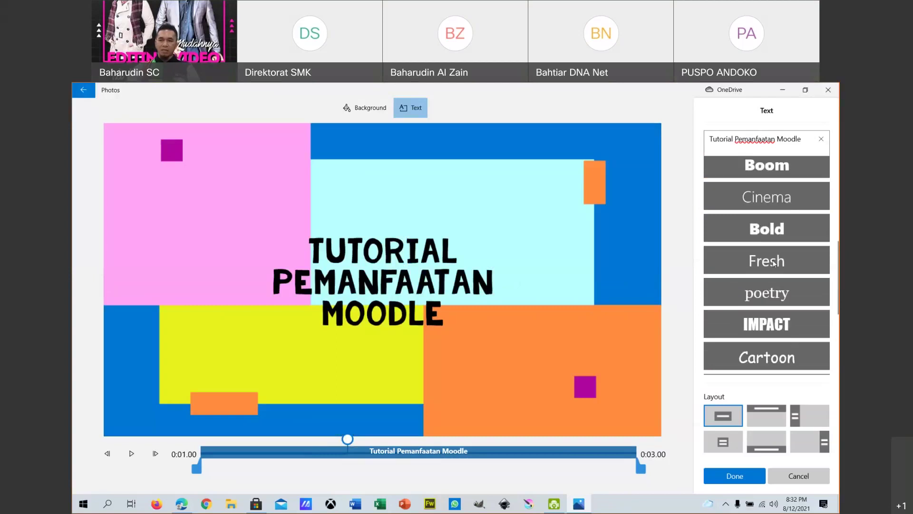
{"action": "scroll", "coordinate": [774, 263], "scroll_direction": "up", "scroll_amount": 4}
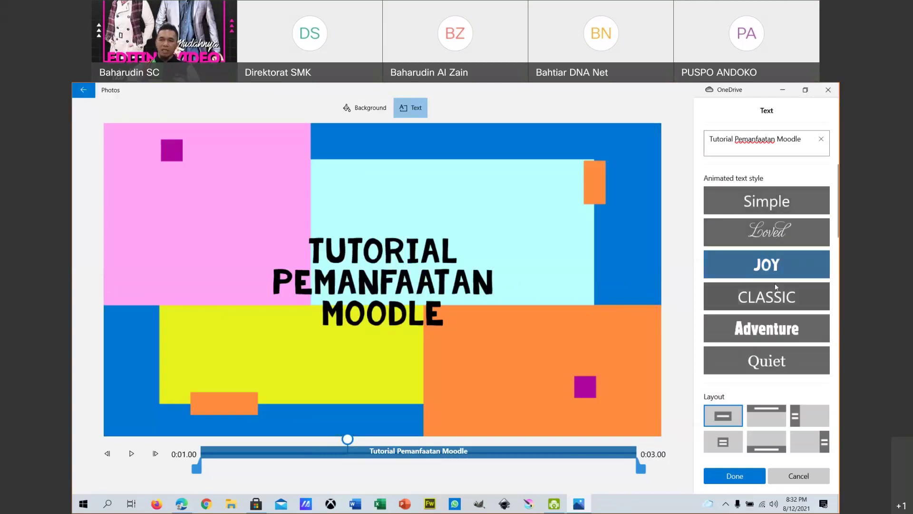
{"action": "scroll", "coordinate": [776, 326], "scroll_direction": "down", "scroll_amount": 3}
{"action": "scroll", "coordinate": [776, 326], "scroll_direction": "down", "scroll_amount": 5}
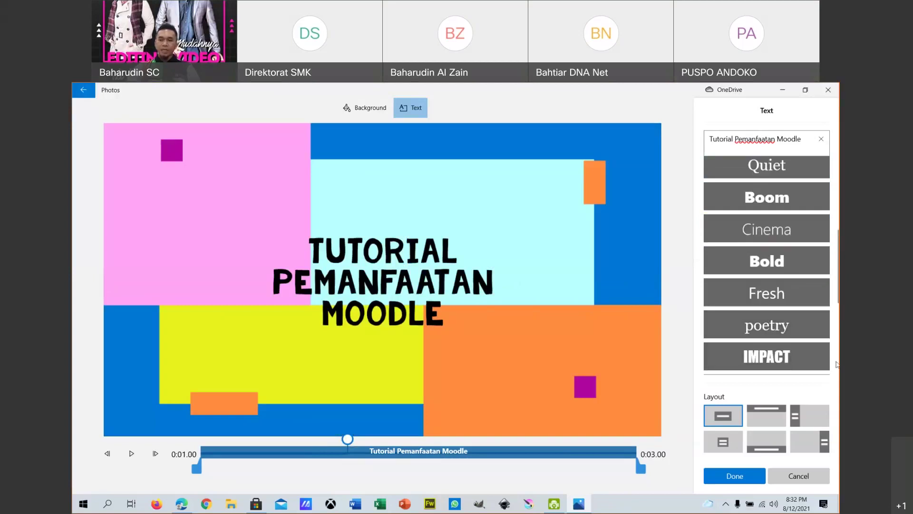
Step: Try the other layouts for the Joy title and choose the one that places the text at the frame's right edge
{"action": "left_click", "coordinate": [771, 414]}
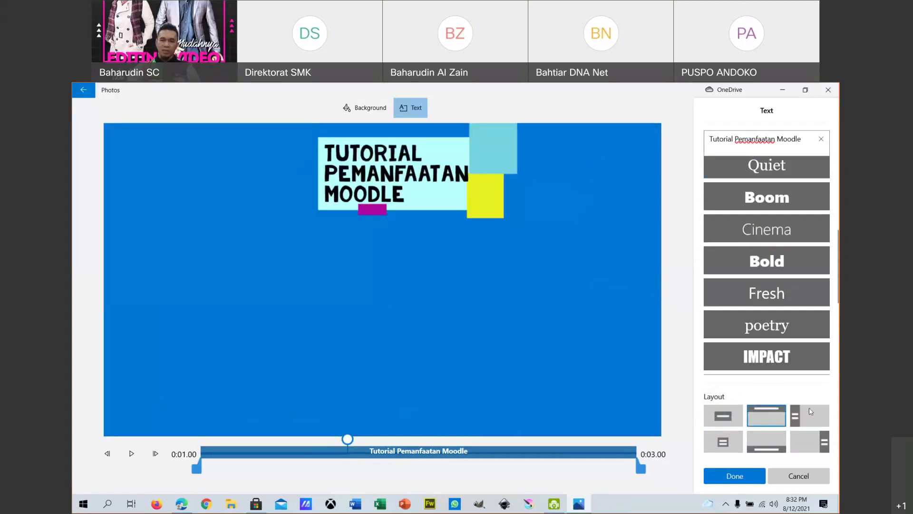
{"action": "left_click", "coordinate": [815, 421]}
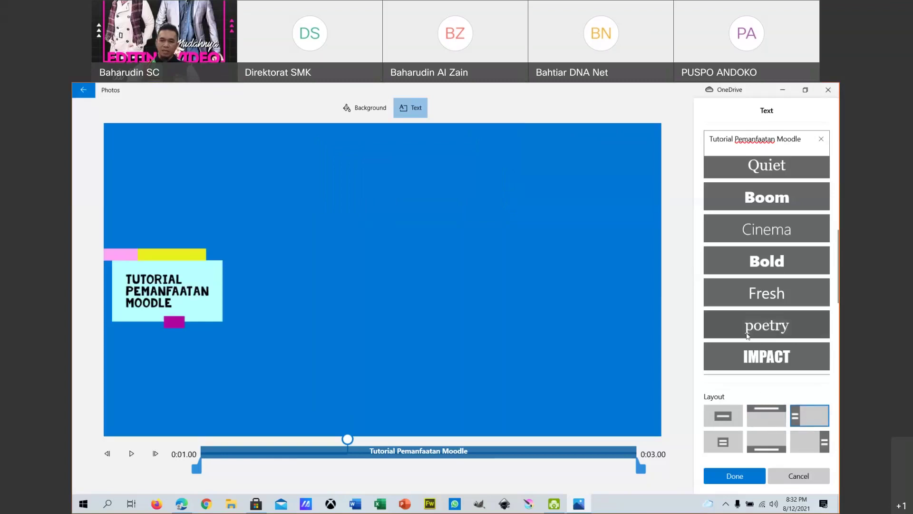
{"action": "left_click", "coordinate": [718, 441]}
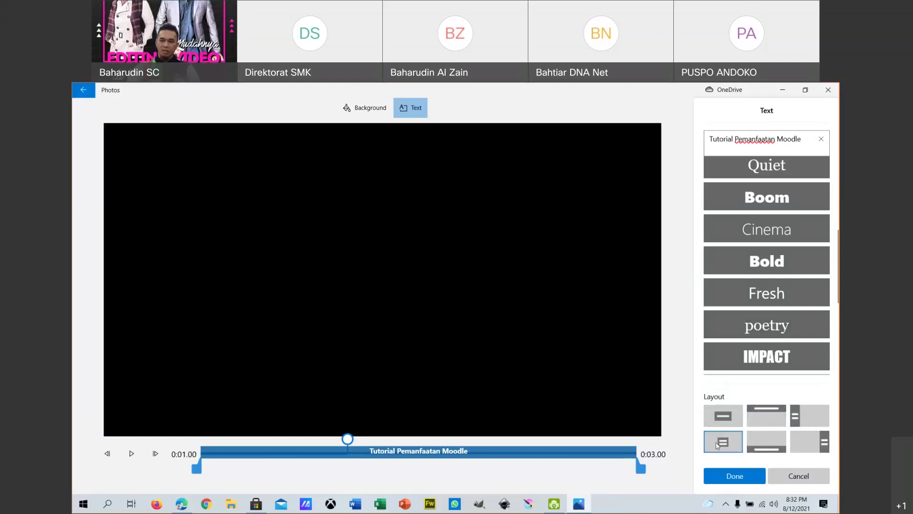
{"action": "left_click", "coordinate": [766, 442]}
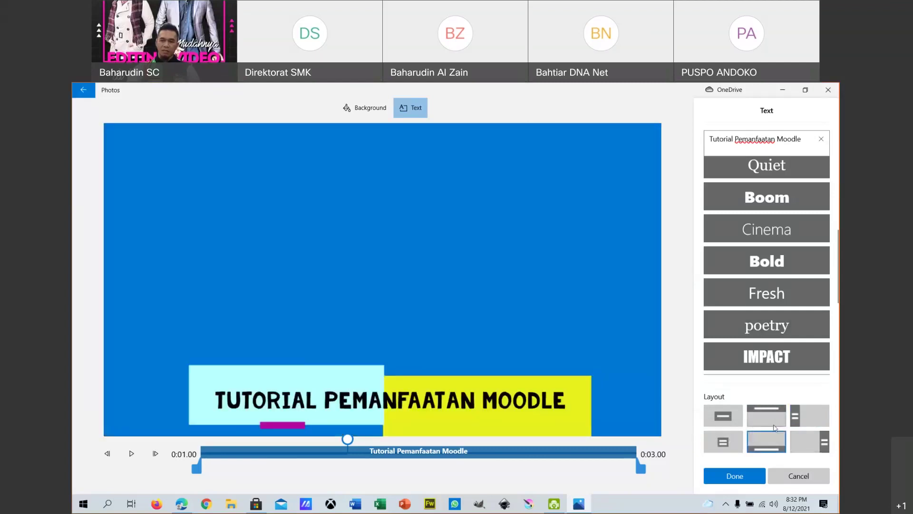
{"action": "left_click", "coordinate": [809, 442]}
{"action": "scroll", "coordinate": [794, 333], "scroll_direction": "down", "scroll_amount": 5}
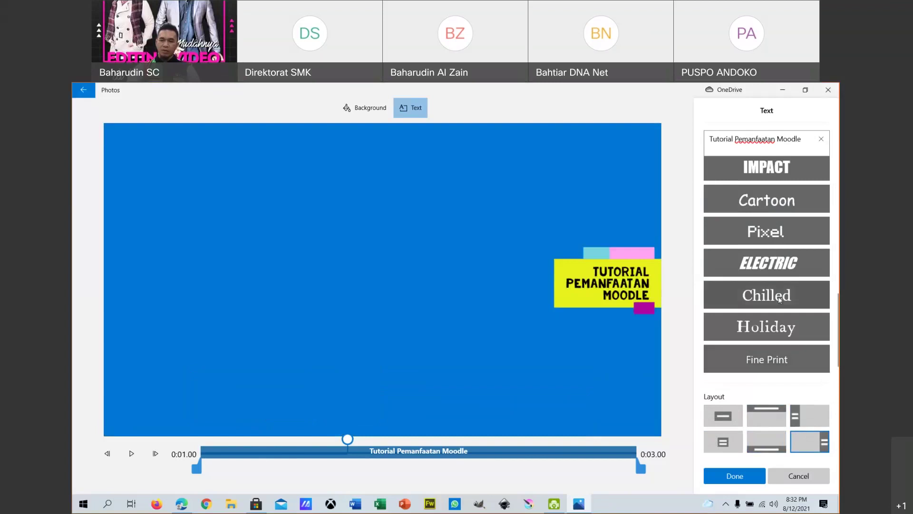
{"action": "scroll", "coordinate": [763, 338], "scroll_direction": "up", "scroll_amount": 7}
{"action": "scroll", "coordinate": [783, 300], "scroll_direction": "up", "scroll_amount": 3}
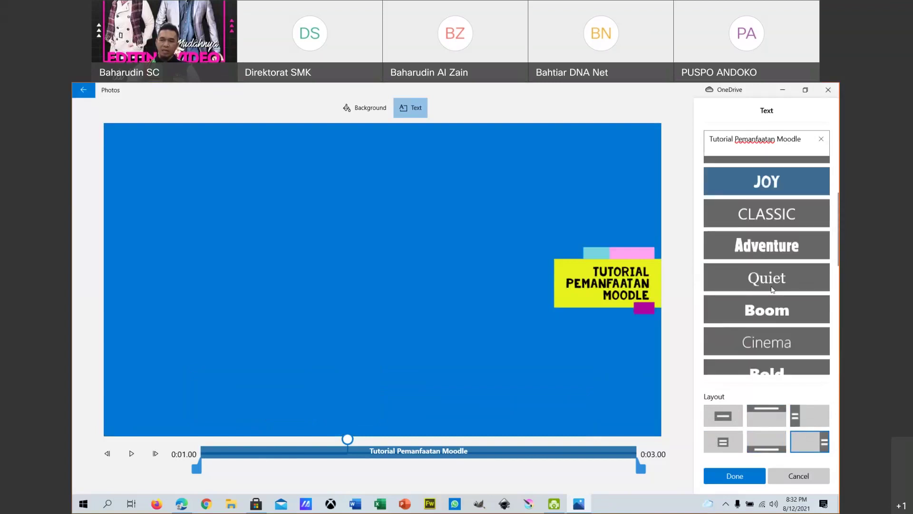
Step: Apply the Adventure animated style to the title with the large centred layout, and move the preview back to the start
{"action": "left_click", "coordinate": [780, 275]}
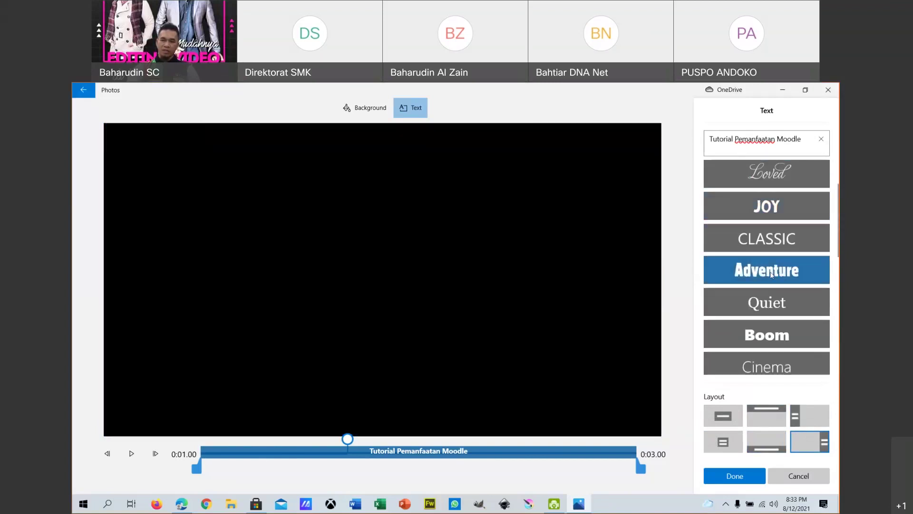
{"action": "left_click_drag", "start_coordinate": [347, 438], "coordinate": [310, 439]}
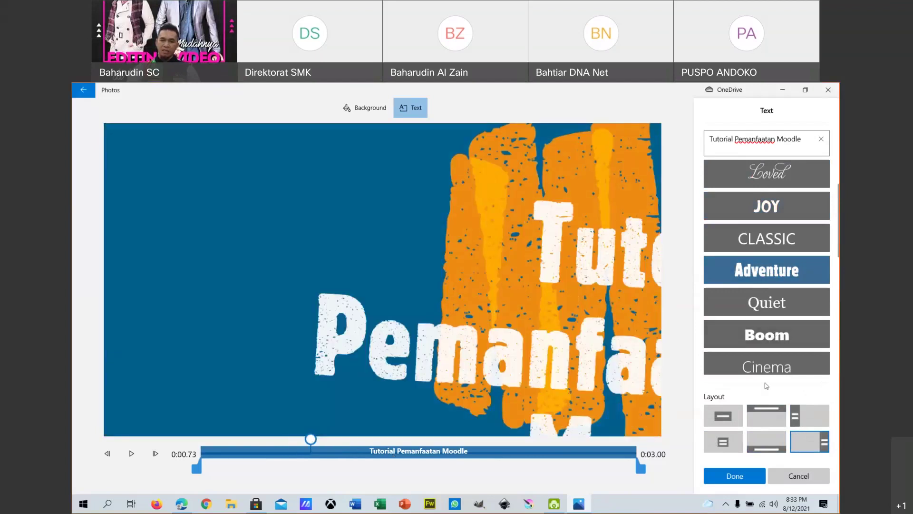
{"action": "left_click", "coordinate": [723, 441]}
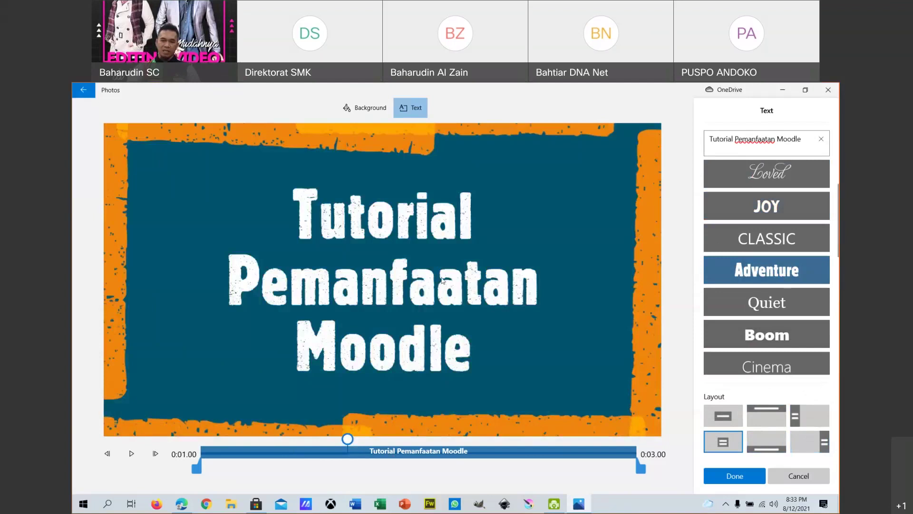
{"action": "left_click_drag", "start_coordinate": [348, 442], "coordinate": [199, 440]}
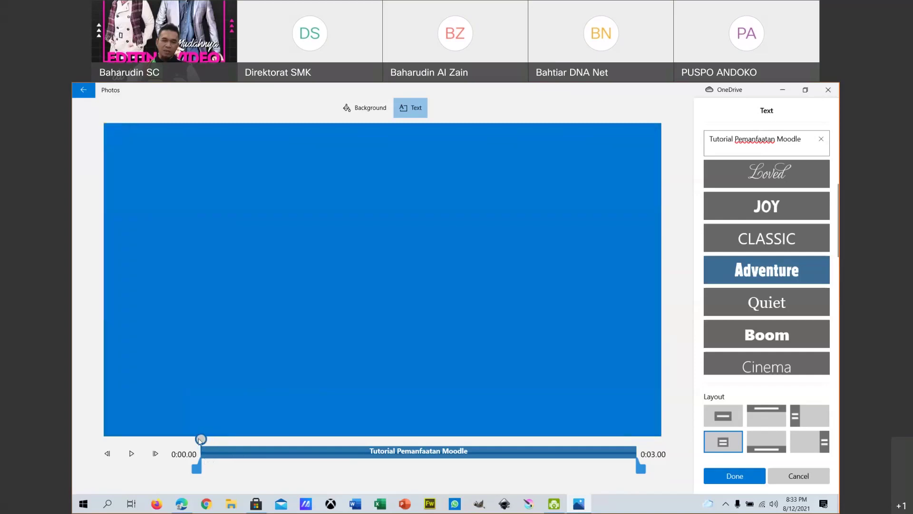
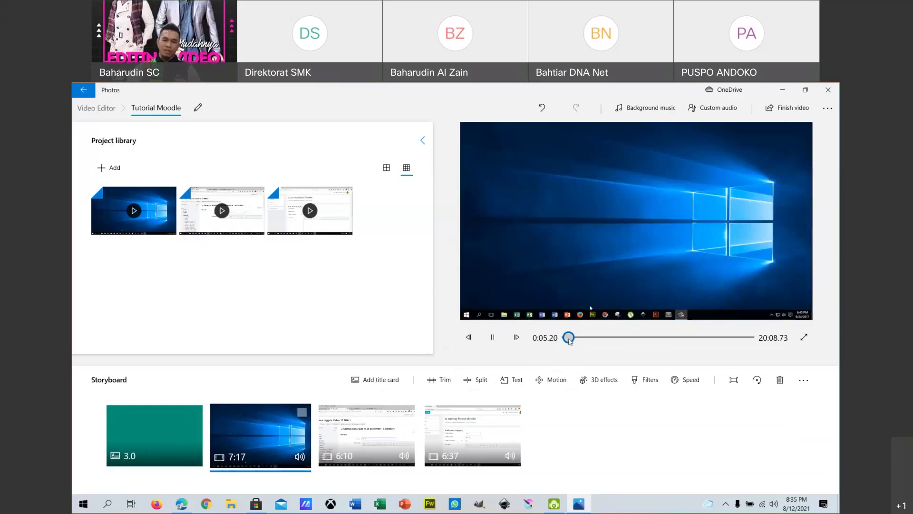
Step: Preview the title card from its beginning and set its duration to 7 seconds
{"action": "left_click", "coordinate": [478, 338]}
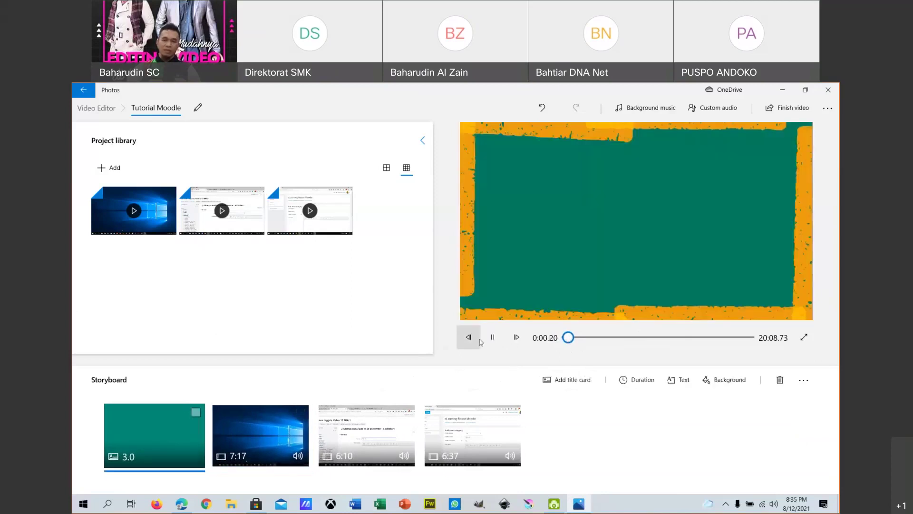
{"action": "left_click", "coordinate": [493, 336]}
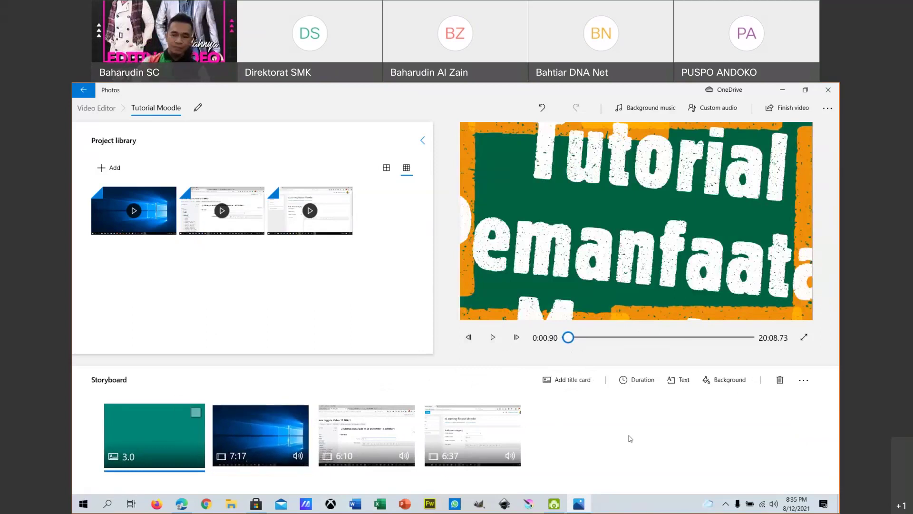
{"action": "left_click", "coordinate": [637, 380]}
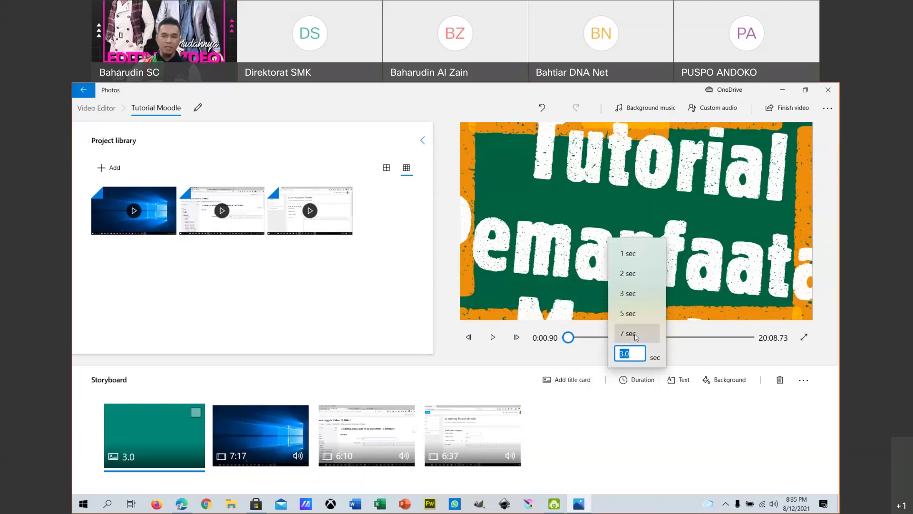
{"action": "left_click", "coordinate": [625, 353]}
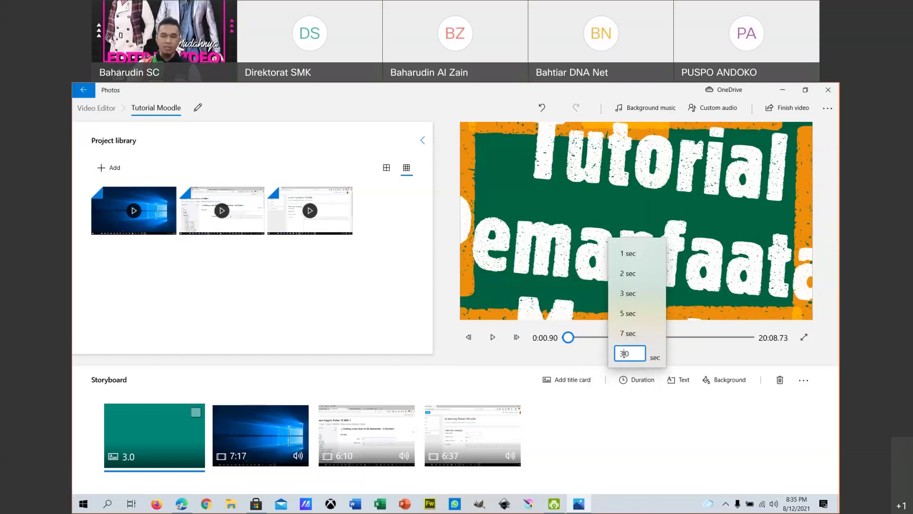
{"action": "left_click", "coordinate": [628, 333]}
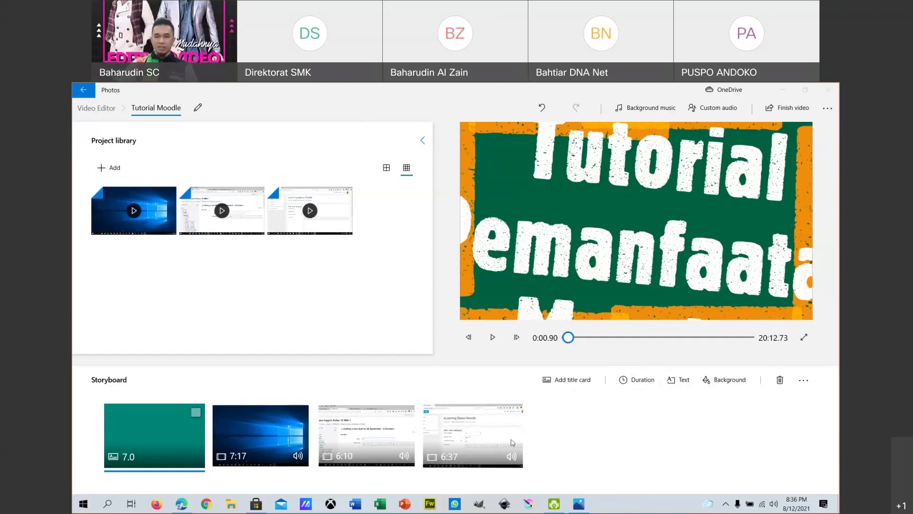
Step: Split the 7:17 desktop clip in the storyboard at 3:14.40 and check both resulting parts
{"action": "left_click", "coordinate": [244, 445]}
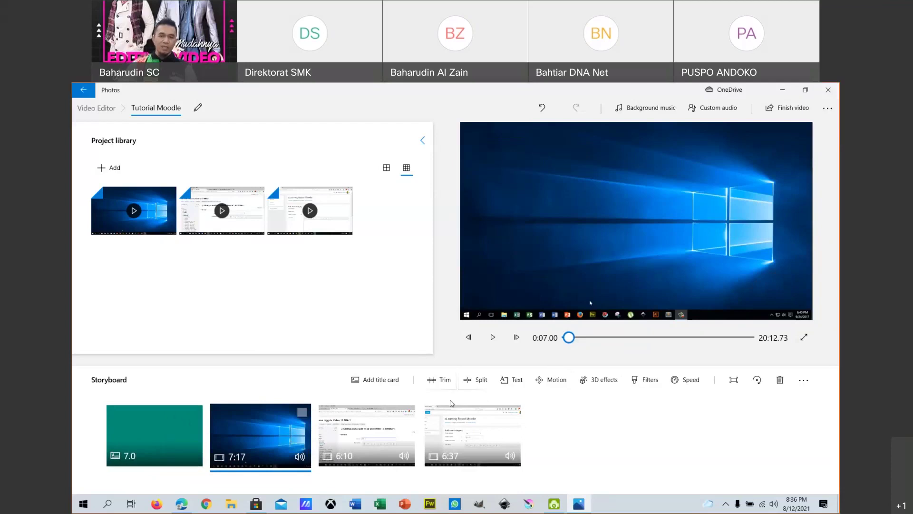
{"action": "left_click_drag", "start_coordinate": [568, 336], "coordinate": [560, 341]}
{"action": "left_click", "coordinate": [262, 445]}
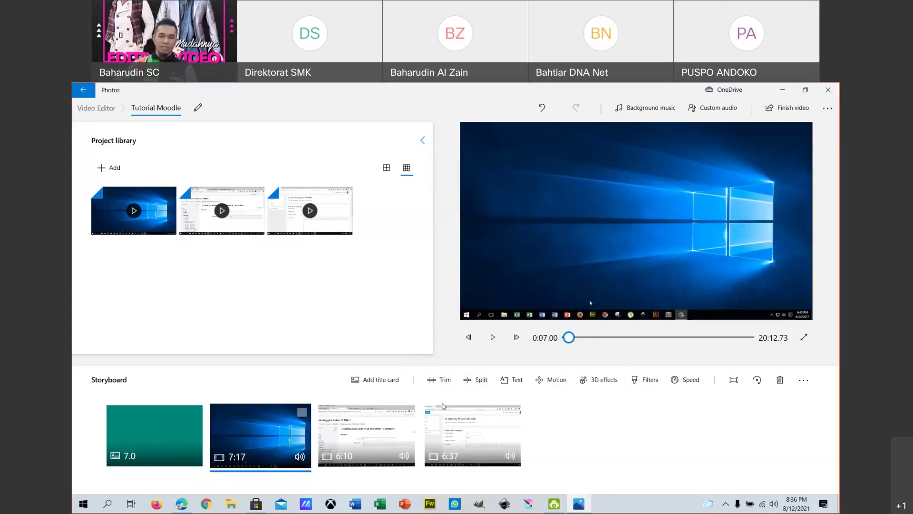
{"action": "left_click", "coordinate": [474, 380]}
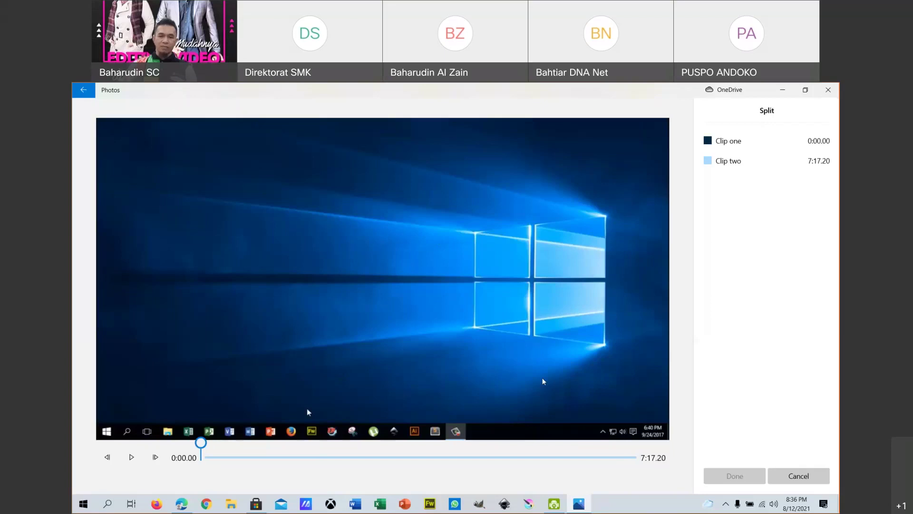
{"action": "left_click_drag", "start_coordinate": [201, 442], "coordinate": [242, 446]}
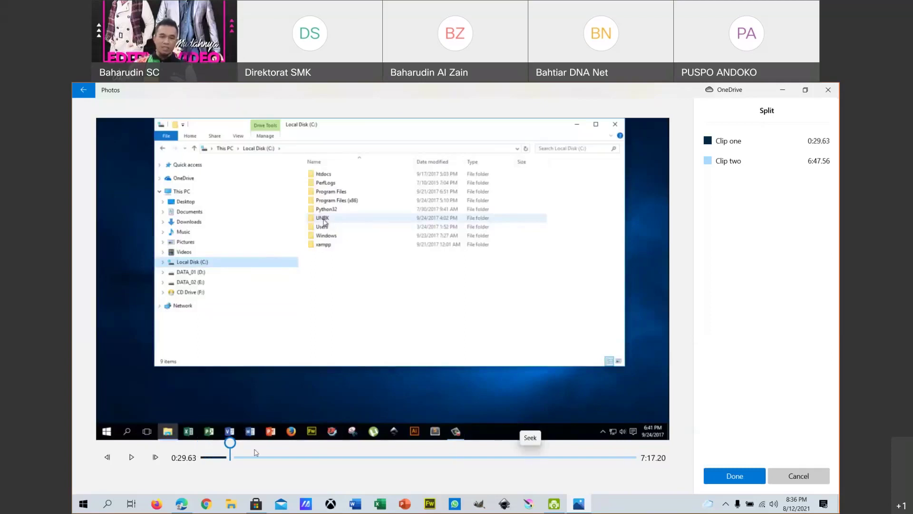
{"action": "left_click", "coordinate": [132, 457]}
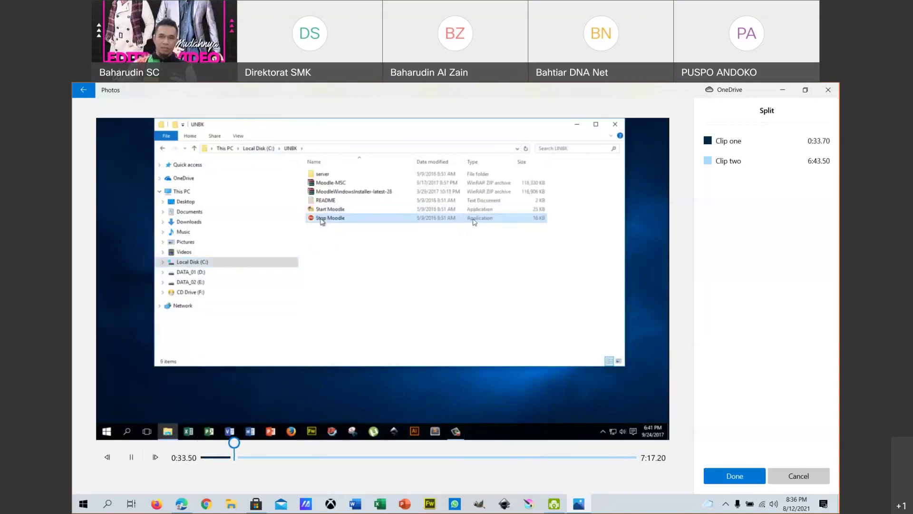
{"action": "left_click", "coordinate": [133, 459]}
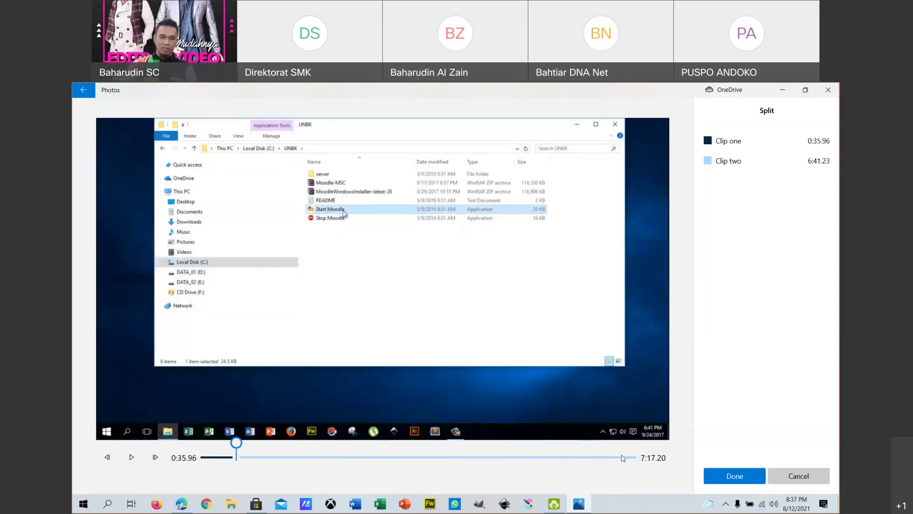
{"action": "left_click", "coordinate": [590, 457]}
{"action": "mouse_move", "coordinate": [590, 461]}
{"action": "left_mouse_down"}
{"action": "mouse_move", "coordinate": [361, 449]}
{"action": "mouse_move", "coordinate": [250, 459]}
{"action": "mouse_move", "coordinate": [265, 463]}
{"action": "left_mouse_up"}
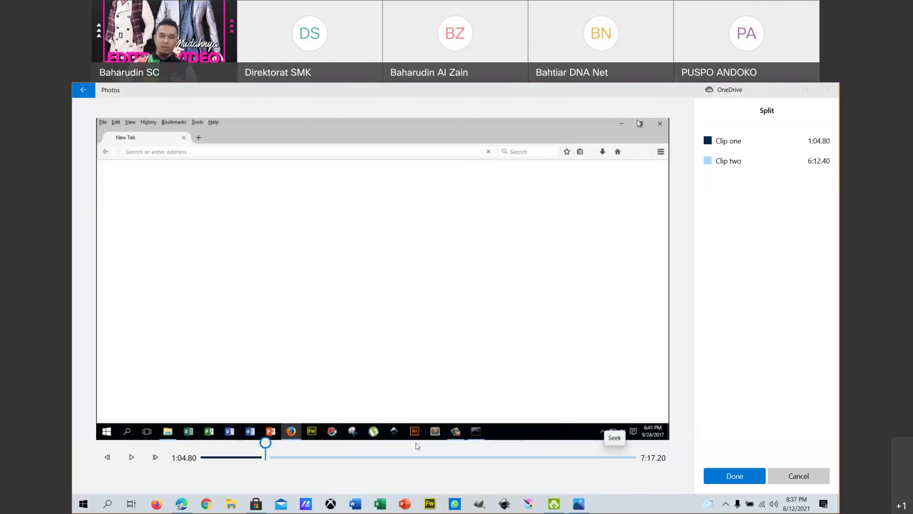
{"action": "left_click_drag", "start_coordinate": [263, 444], "coordinate": [303, 445]}
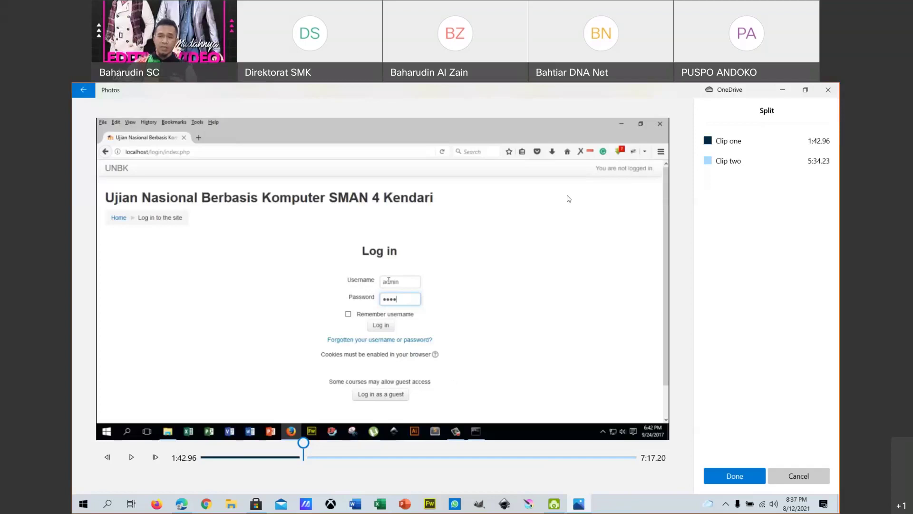
{"action": "left_click_drag", "start_coordinate": [304, 442], "coordinate": [394, 442]}
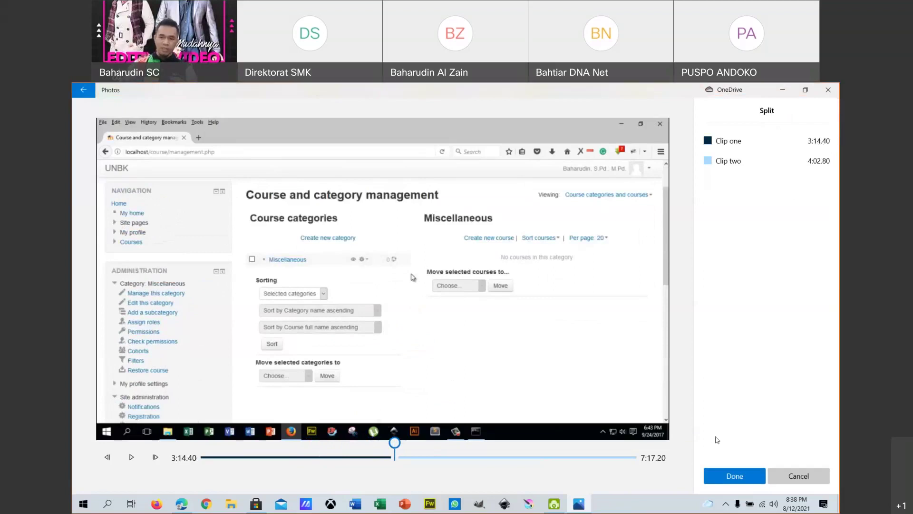
{"action": "left_click", "coordinate": [726, 479]}
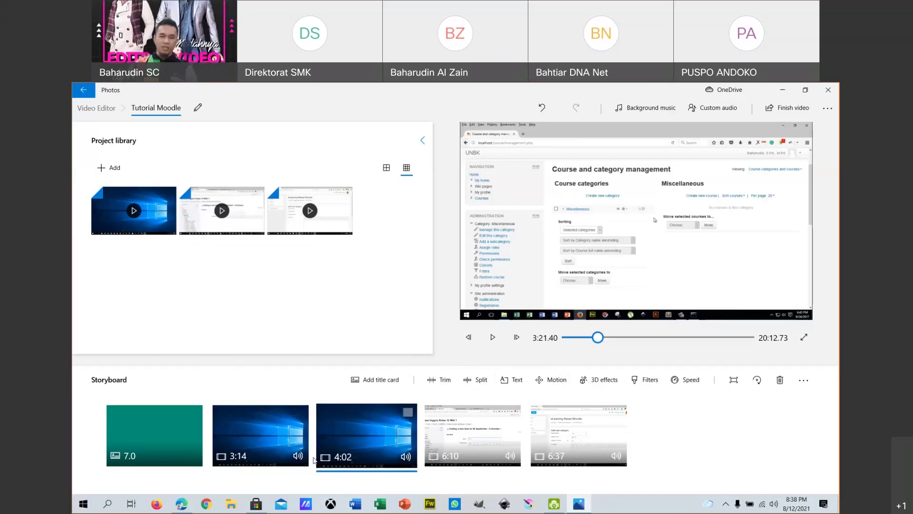
{"action": "left_click", "coordinate": [303, 447]}
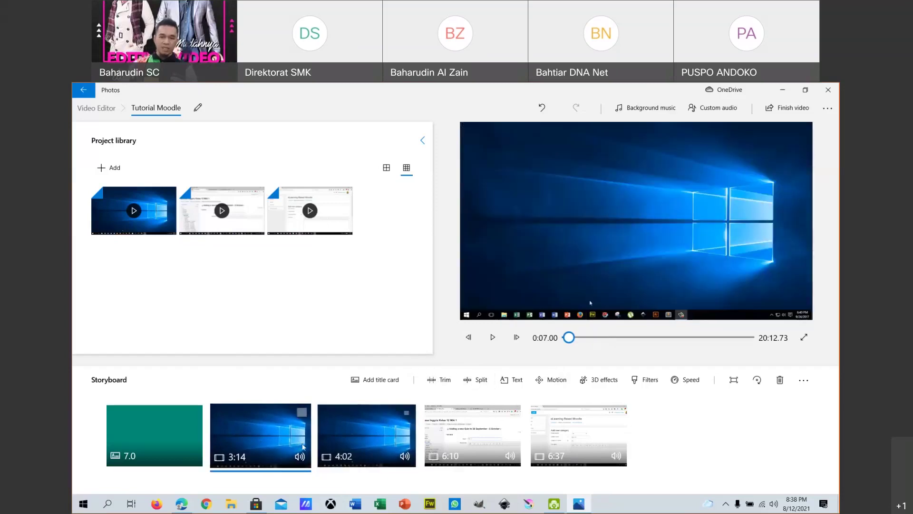
{"action": "left_click", "coordinate": [355, 436]}
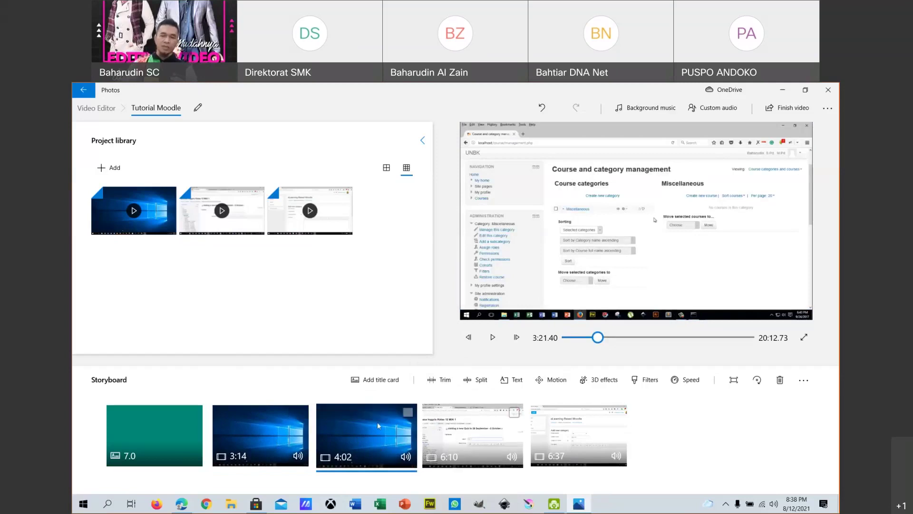
{"action": "left_click", "coordinate": [472, 440]}
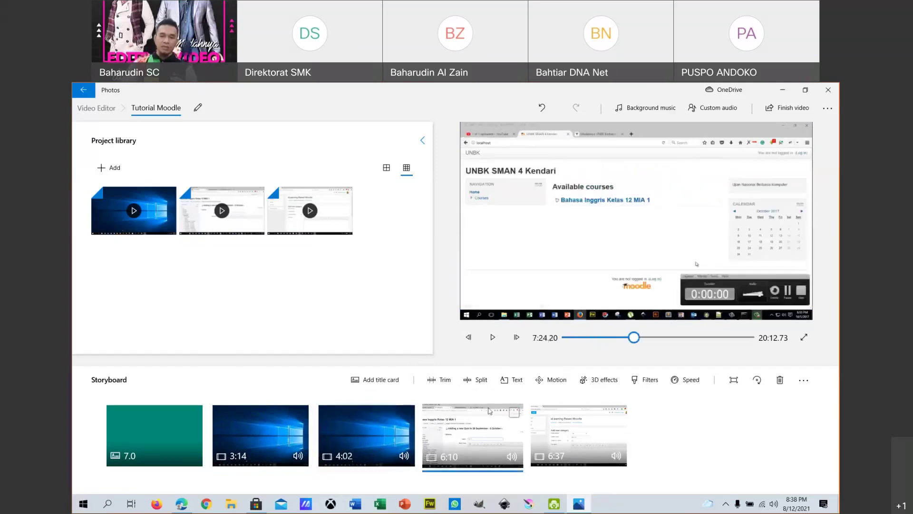
{"action": "left_click", "coordinate": [480, 382]}
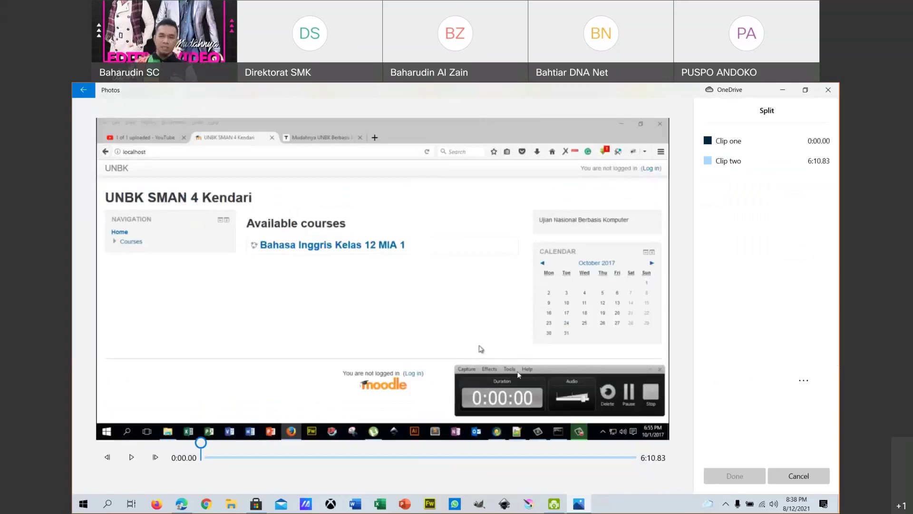
{"action": "left_click_drag", "start_coordinate": [201, 447], "coordinate": [346, 445]}
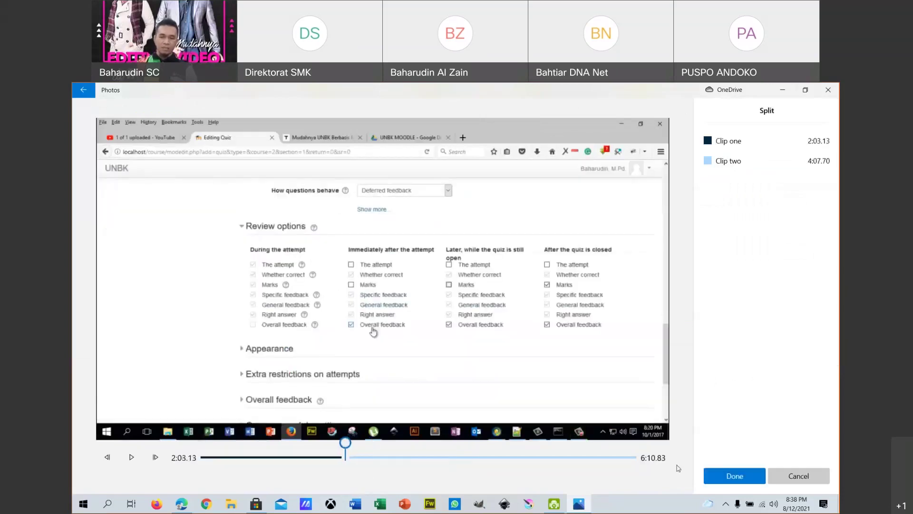
{"action": "left_click", "coordinate": [800, 475]}
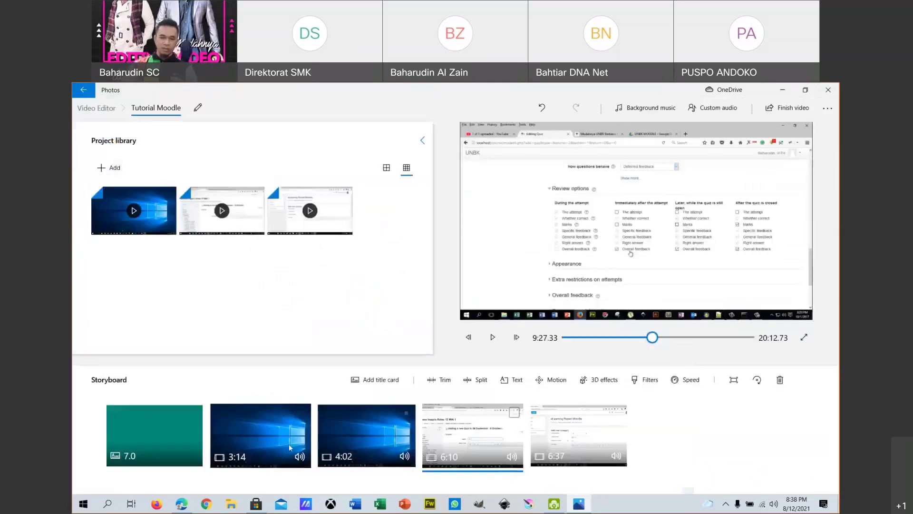
Step: Extend the end of the first desktop clip with Trim to a clip length of 3:41.16
{"action": "left_click", "coordinate": [438, 380]}
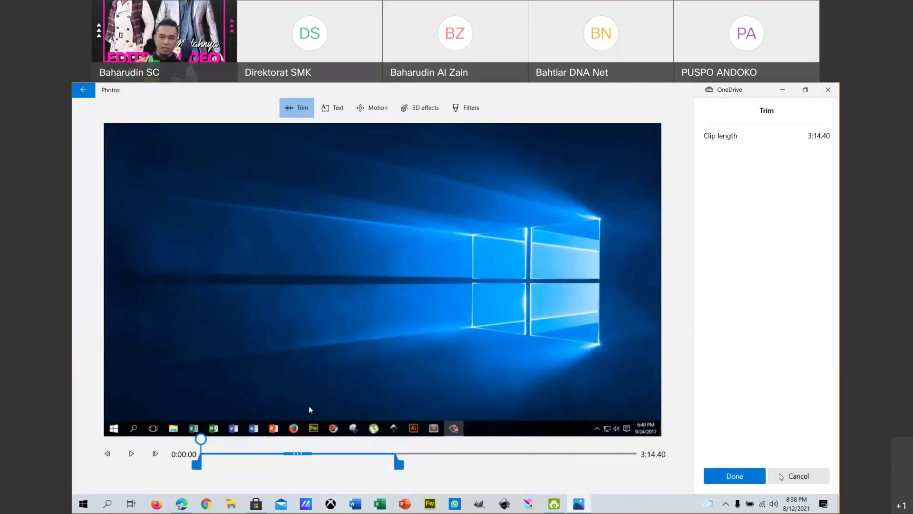
{"action": "left_click", "coordinate": [795, 479]}
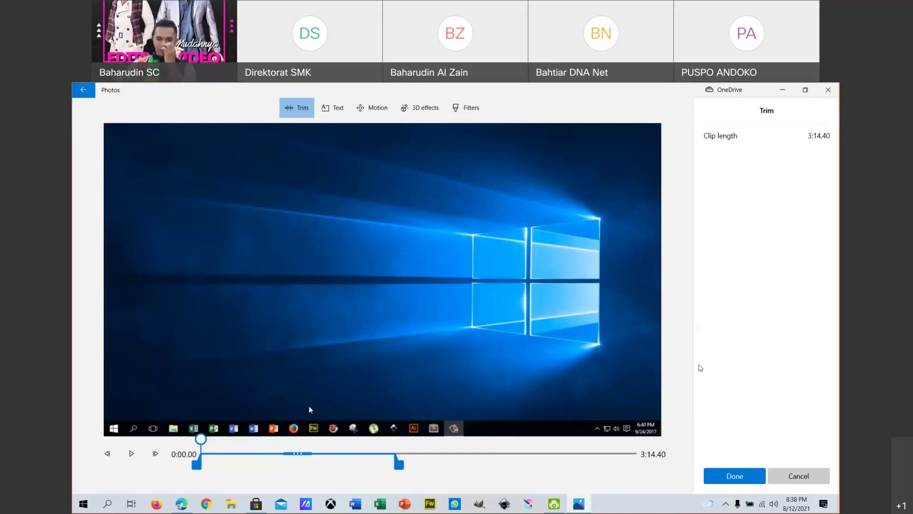
{"action": "left_click_drag", "start_coordinate": [398, 464], "coordinate": [470, 457]}
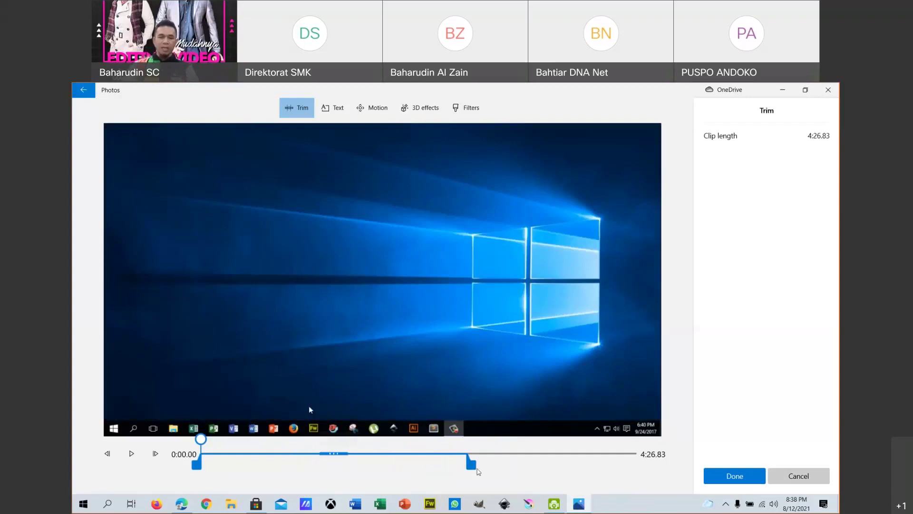
{"action": "left_click_drag", "start_coordinate": [478, 469], "coordinate": [408, 465]}
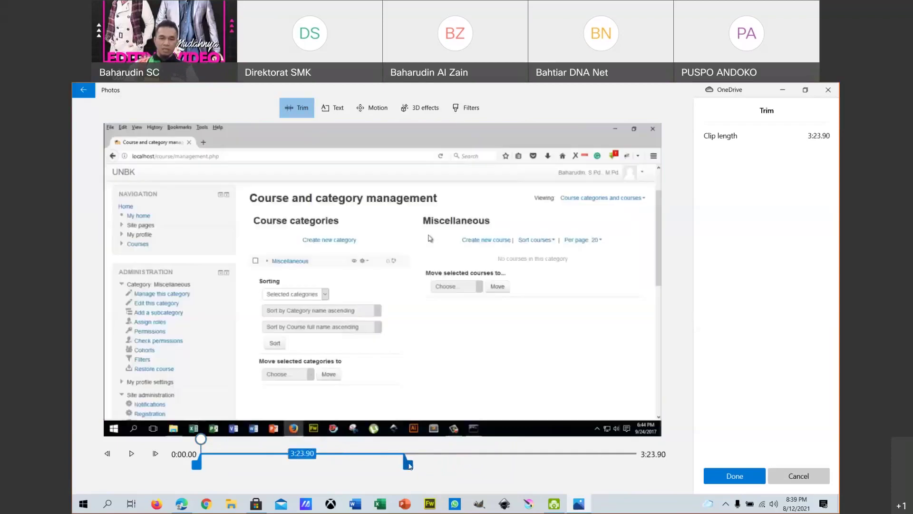
{"action": "left_click_drag", "start_coordinate": [409, 466], "coordinate": [669, 454]}
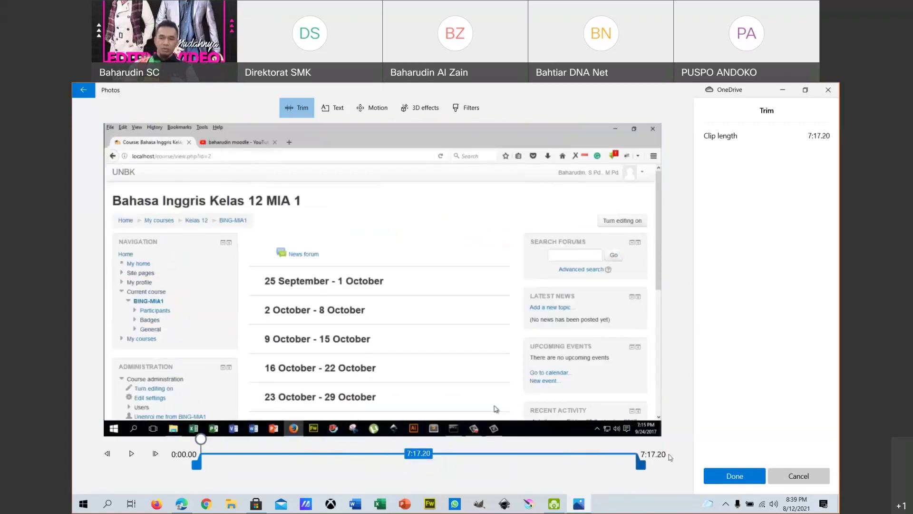
{"action": "left_click_drag", "start_coordinate": [670, 457], "coordinate": [428, 468]}
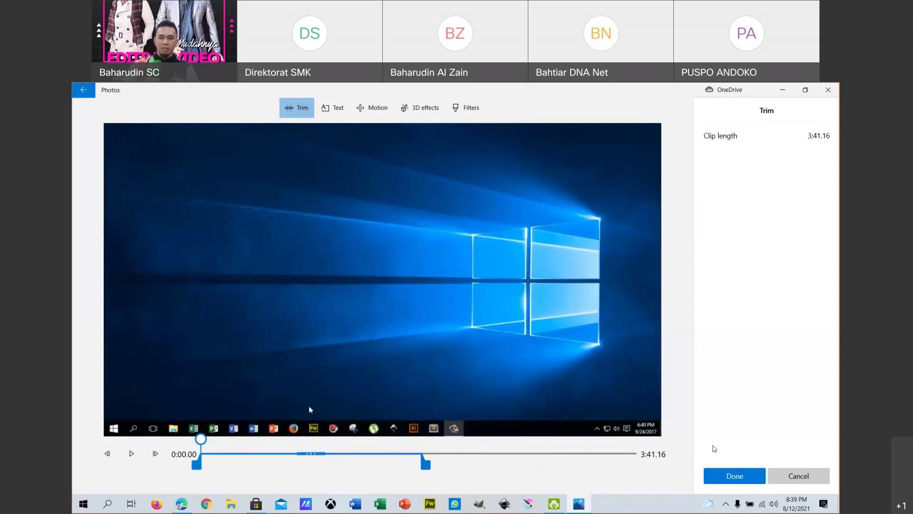
{"action": "left_click", "coordinate": [733, 476]}
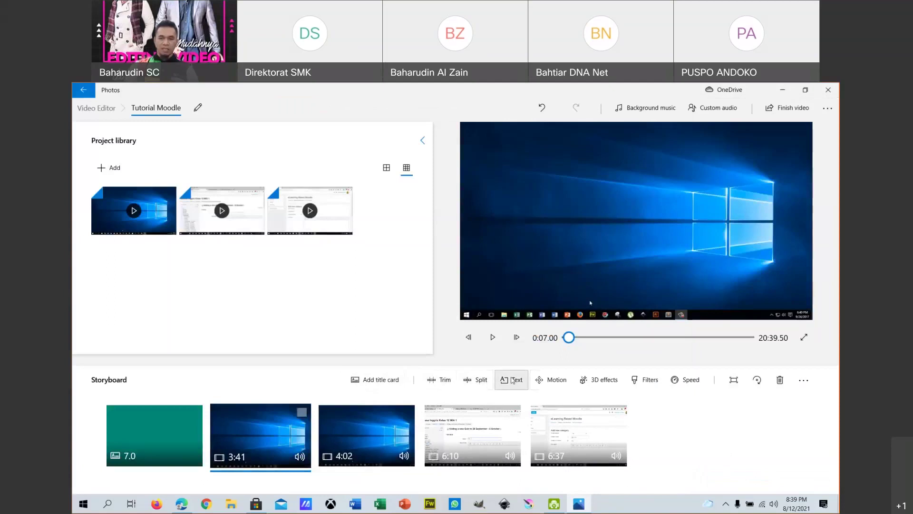
Step: Try the Zoom out center and Zoom in left motions on the 3:41 desktop clip, and settle on Zoom in right
{"action": "left_click", "coordinate": [512, 380]}
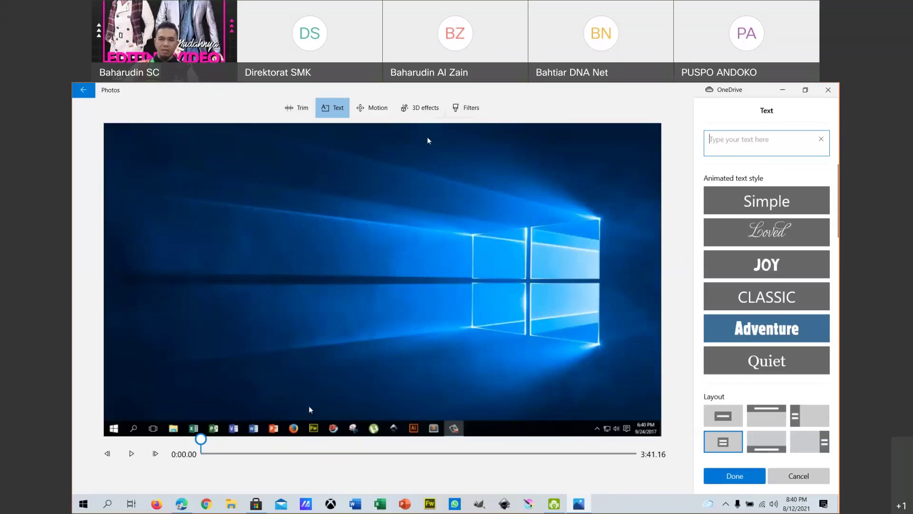
{"action": "left_click", "coordinate": [370, 108]}
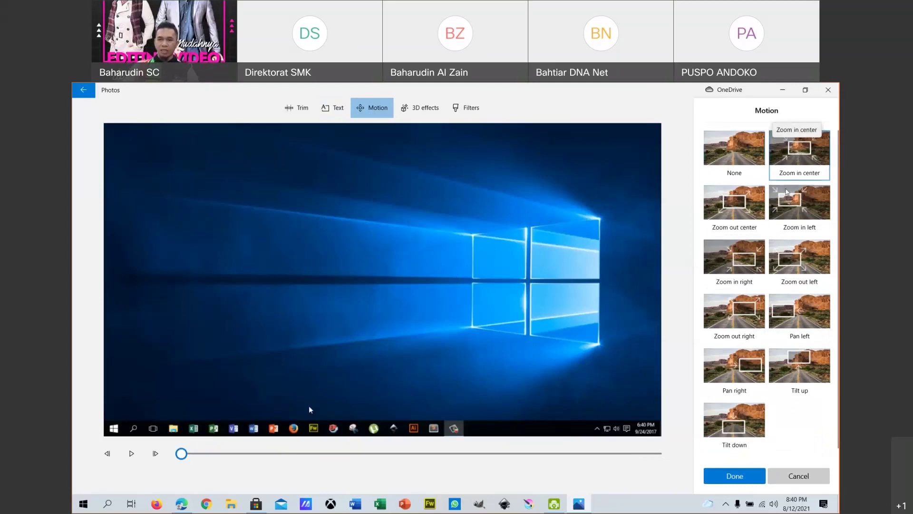
{"action": "left_click", "coordinate": [726, 208]}
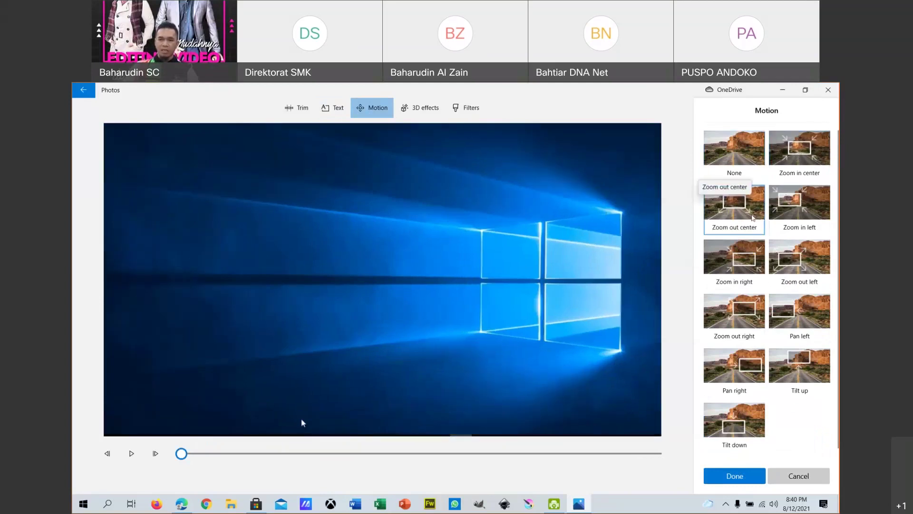
{"action": "left_click", "coordinate": [785, 230]}
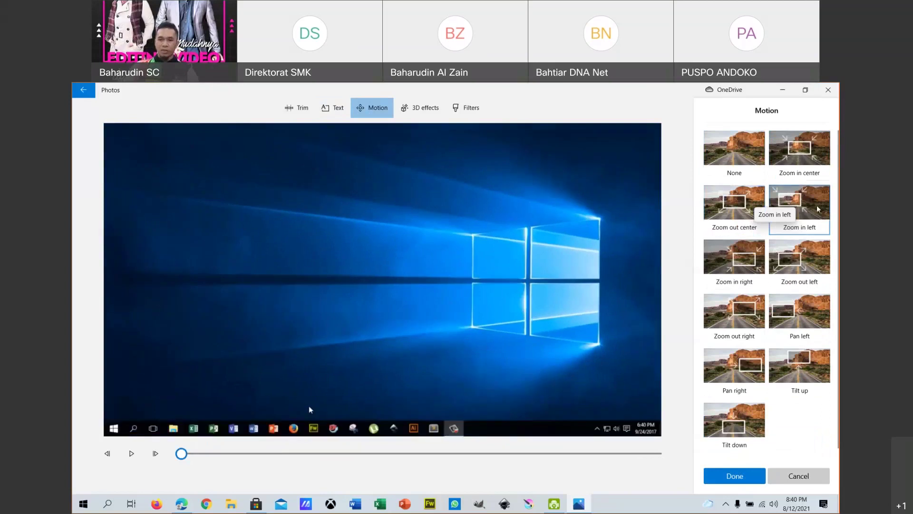
{"action": "left_click", "coordinate": [754, 286]}
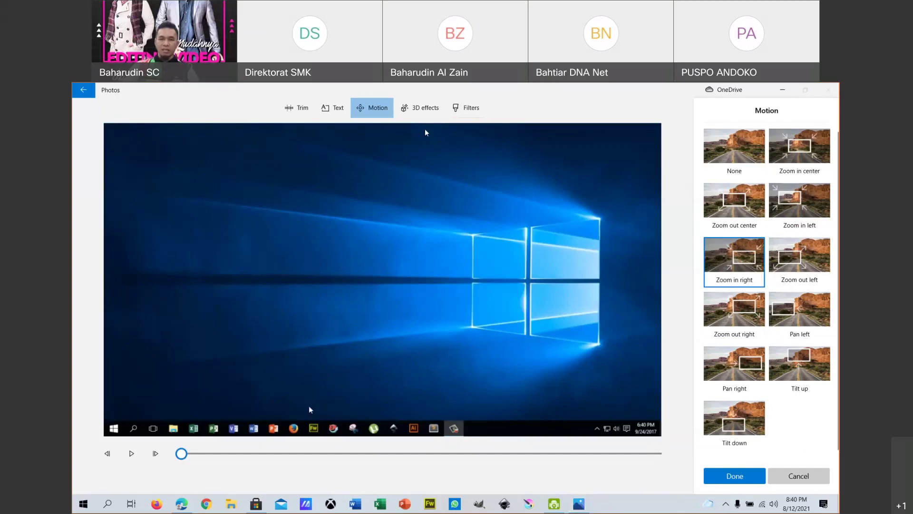
Step: Add the Atomic motion 3D effect to the clip, lower its volume slightly and rotate it in the frame
{"action": "left_click", "coordinate": [423, 108]}
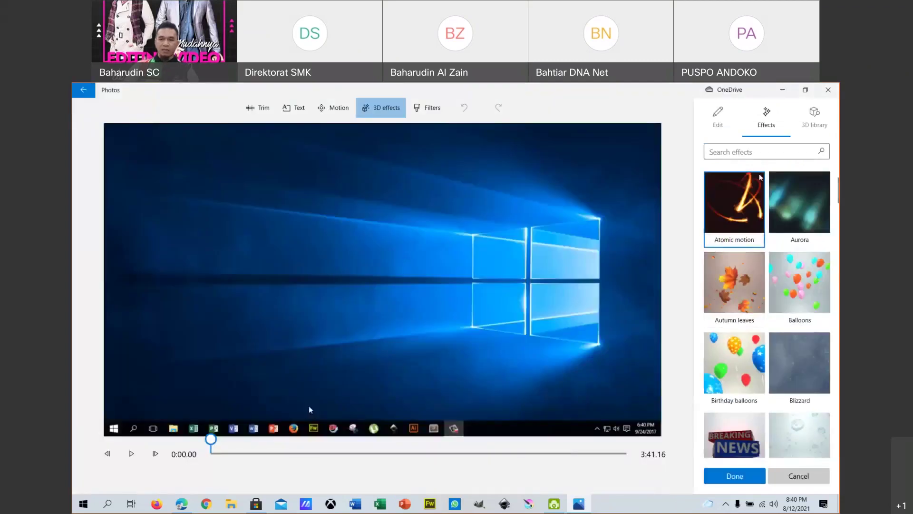
{"action": "left_click", "coordinate": [729, 200]}
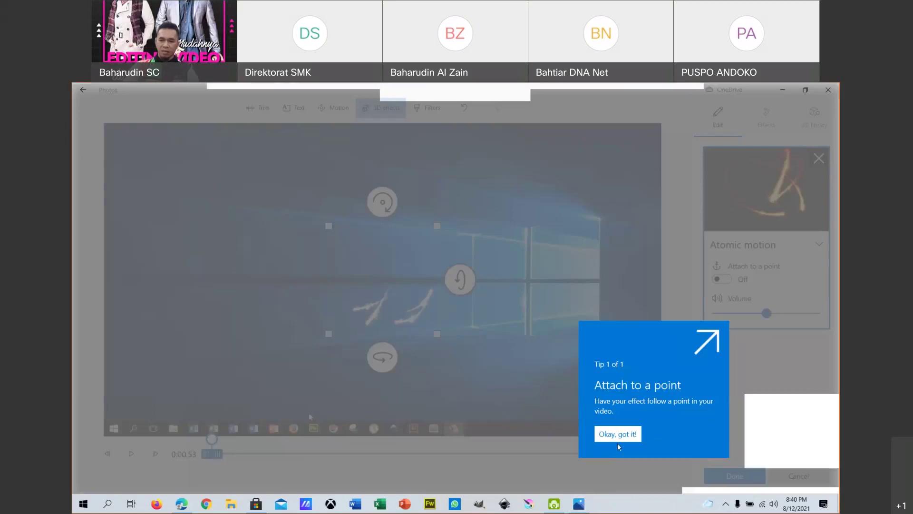
{"action": "left_click", "coordinate": [625, 434]}
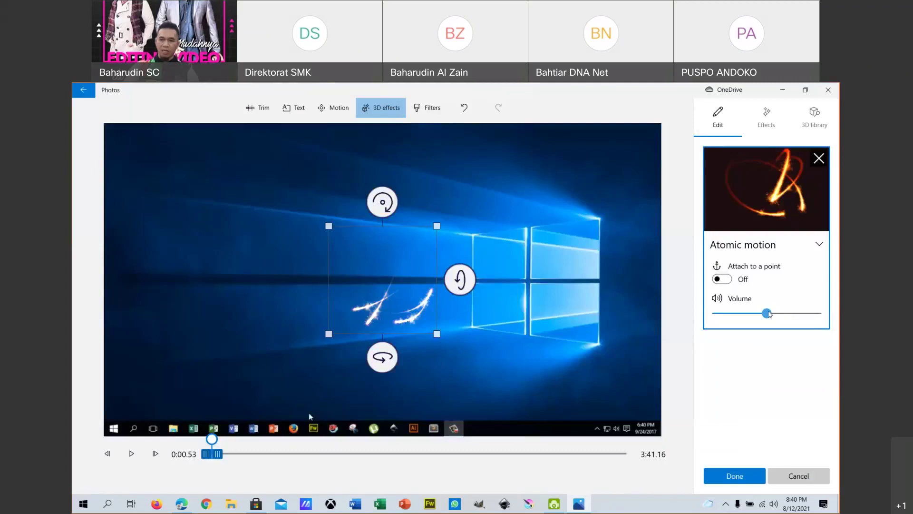
{"action": "left_click_drag", "start_coordinate": [767, 314], "coordinate": [764, 314]}
{"action": "left_click_drag", "start_coordinate": [462, 282], "coordinate": [437, 217]}
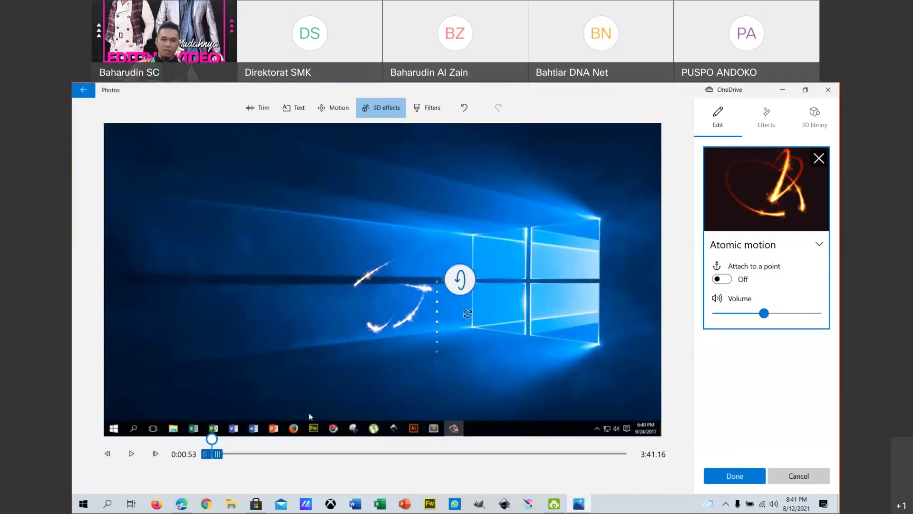
{"action": "left_click_drag", "start_coordinate": [382, 182], "coordinate": [334, 280]}
{"action": "left_click", "coordinate": [527, 254]}
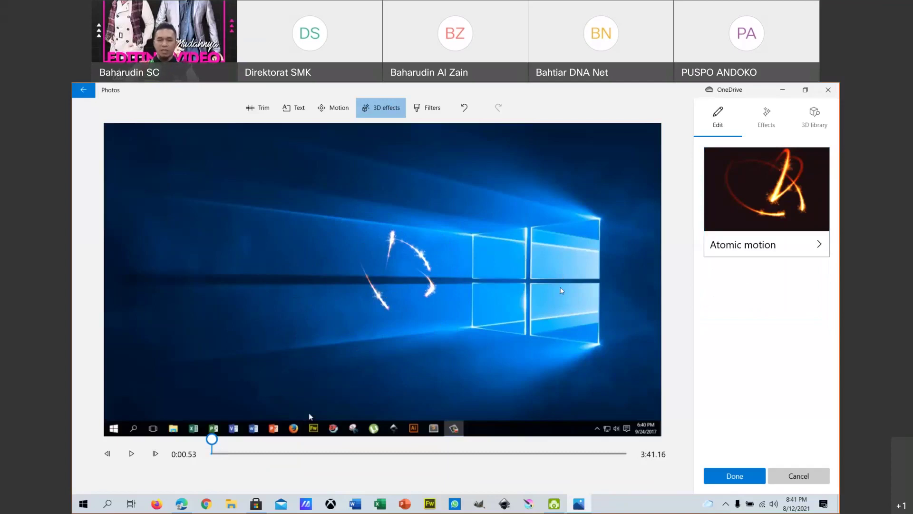
Step: Try to add the Monarch butterfly model from the Animals & Insects category of the 3D library
{"action": "mouse_move", "coordinate": [806, 210]}
{"action": "left_click", "coordinate": [814, 119]}
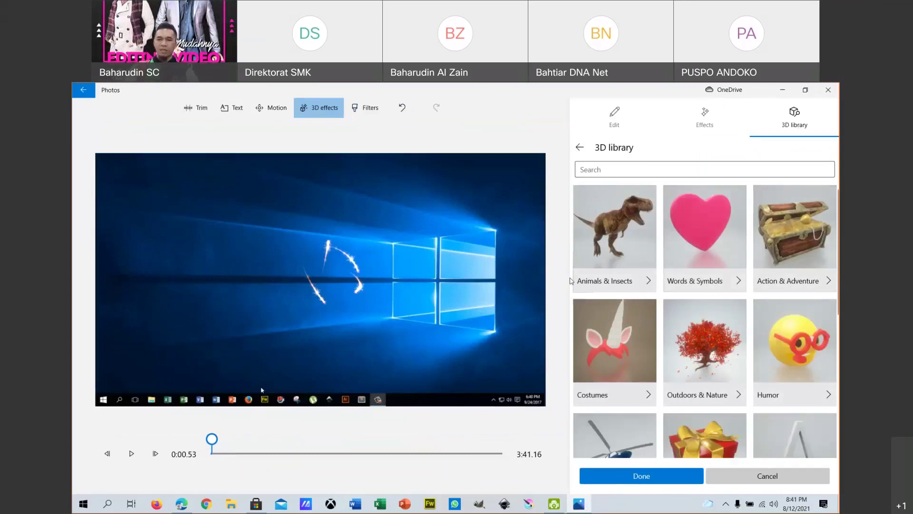
{"action": "left_click", "coordinate": [617, 234]}
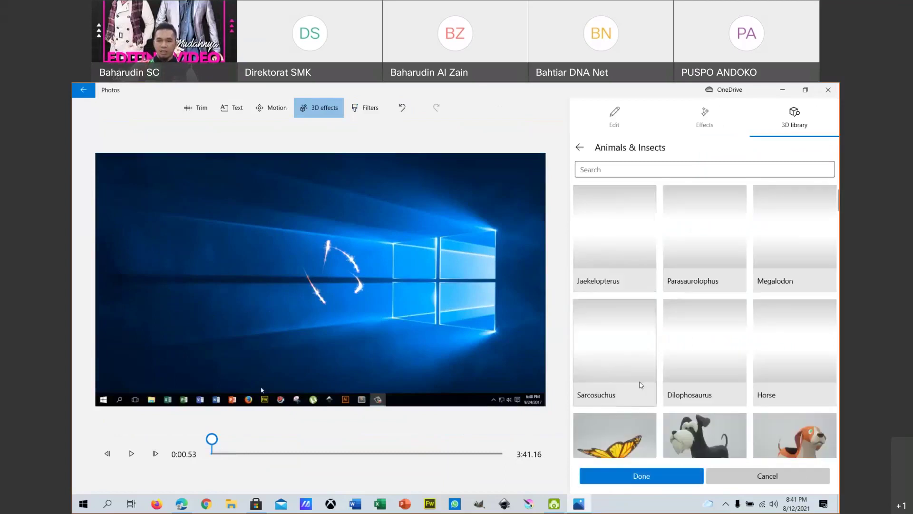
{"action": "scroll", "coordinate": [777, 353], "scroll_direction": "down", "scroll_amount": 2}
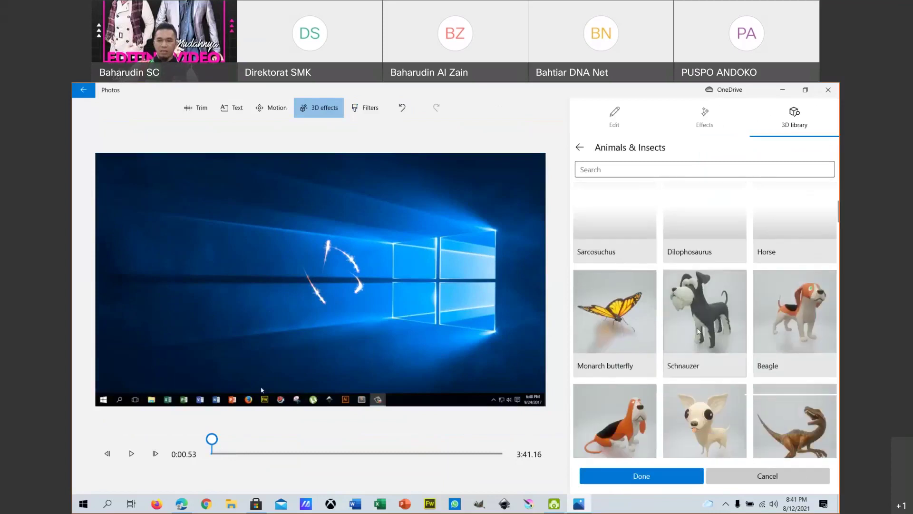
{"action": "left_click", "coordinate": [615, 299]}
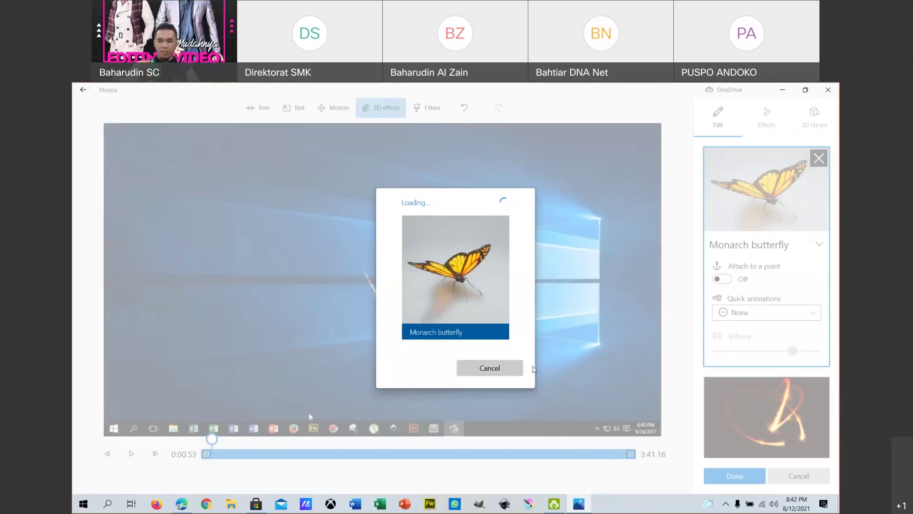
{"action": "left_click", "coordinate": [487, 371]}
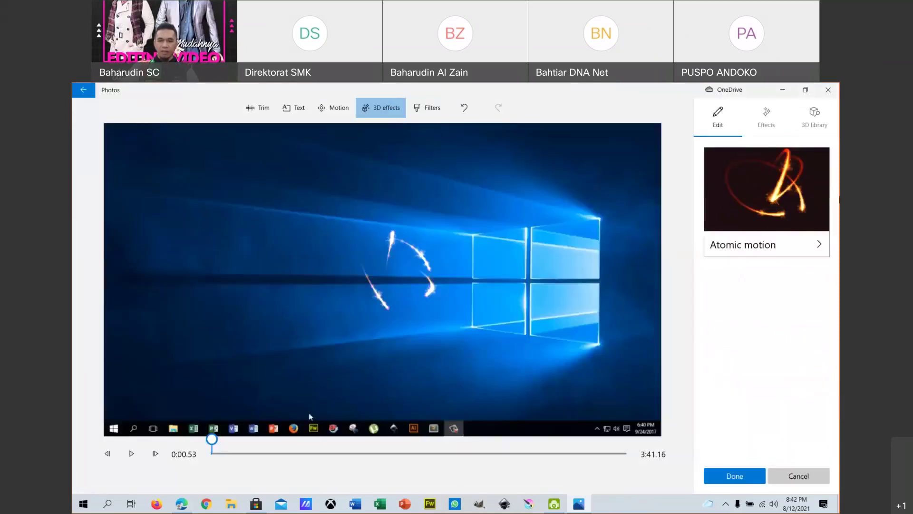
Step: Add the Breaking news 3D effect, move it beside the sparks on the dark side of the wallpaper and enlarge it slightly
{"action": "left_click", "coordinate": [767, 122]}
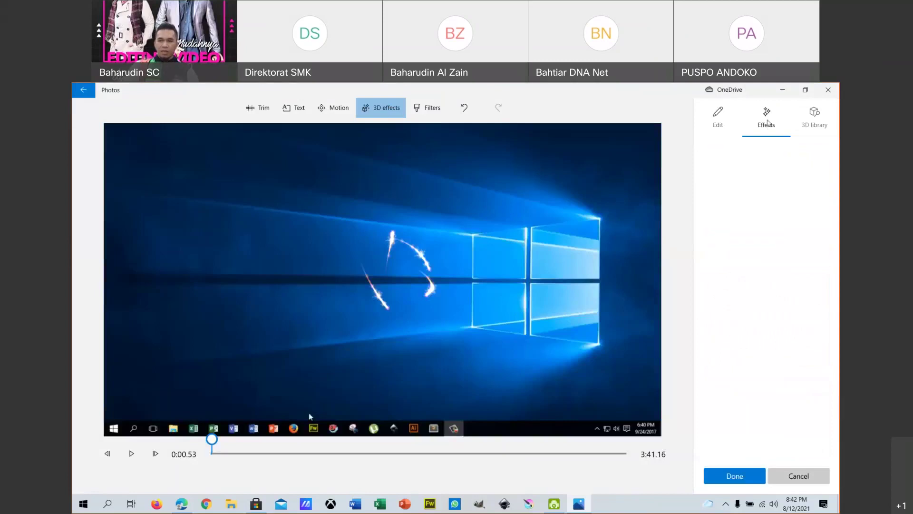
{"action": "scroll", "coordinate": [759, 312], "scroll_direction": "down", "scroll_amount": 5}
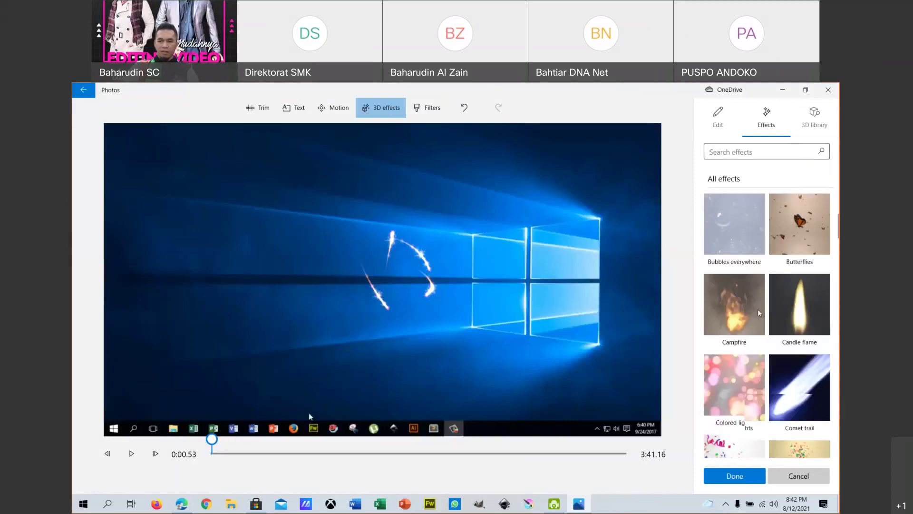
{"action": "scroll", "coordinate": [758, 310], "scroll_direction": "up", "scroll_amount": 3}
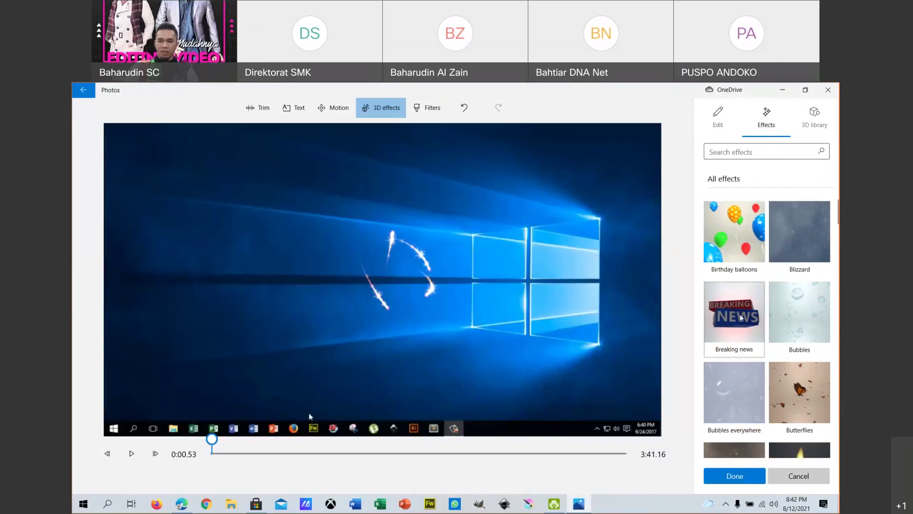
{"action": "left_click", "coordinate": [740, 318]}
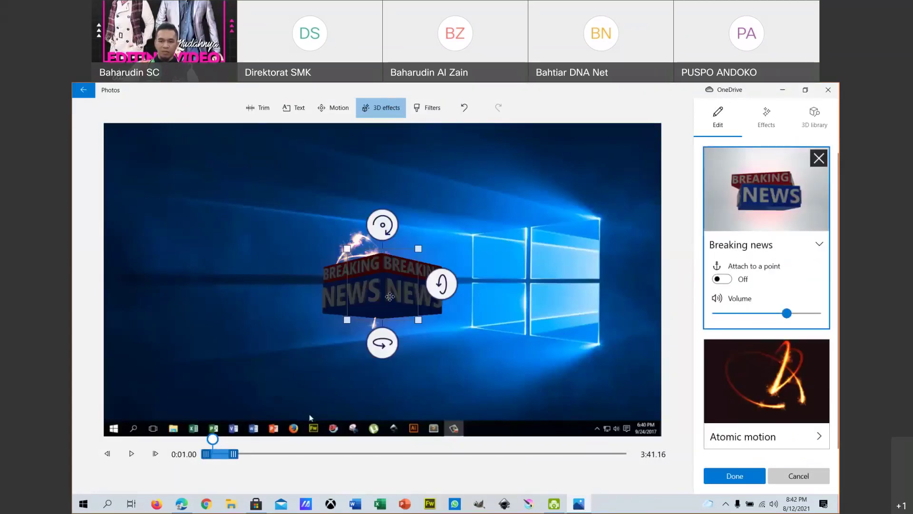
{"action": "left_click_drag", "start_coordinate": [390, 297], "coordinate": [258, 296]}
{"action": "left_click_drag", "start_coordinate": [314, 285], "coordinate": [286, 295]}
{"action": "mouse_move", "coordinate": [251, 347]}
{"action": "left_mouse_down"}
{"action": "mouse_move", "coordinate": [330, 348]}
{"action": "mouse_move", "coordinate": [228, 347]}
{"action": "mouse_move", "coordinate": [327, 347]}
{"action": "mouse_move", "coordinate": [251, 347]}
{"action": "left_mouse_up"}
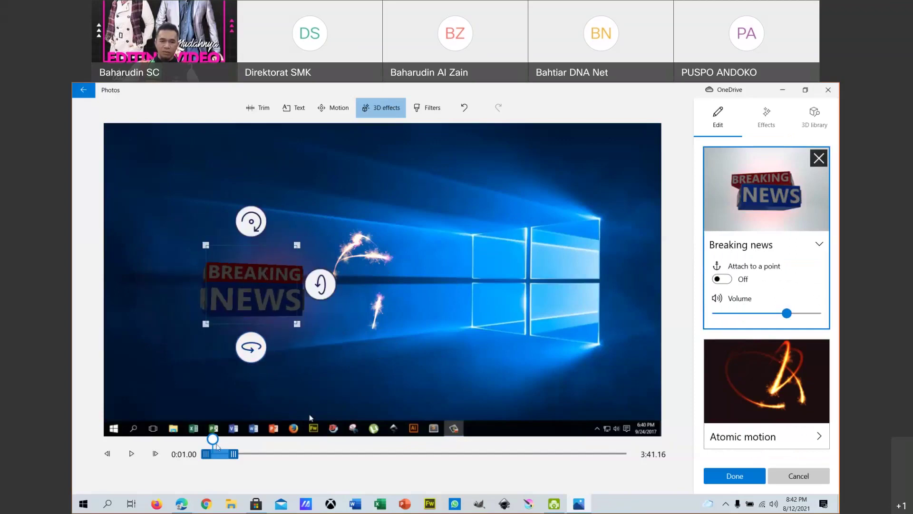
Step: Play back the clip to preview the Breaking news effect and pause at about 5 seconds
{"action": "left_click_drag", "start_coordinate": [216, 446], "coordinate": [236, 442]}
{"action": "key", "text": "space"}
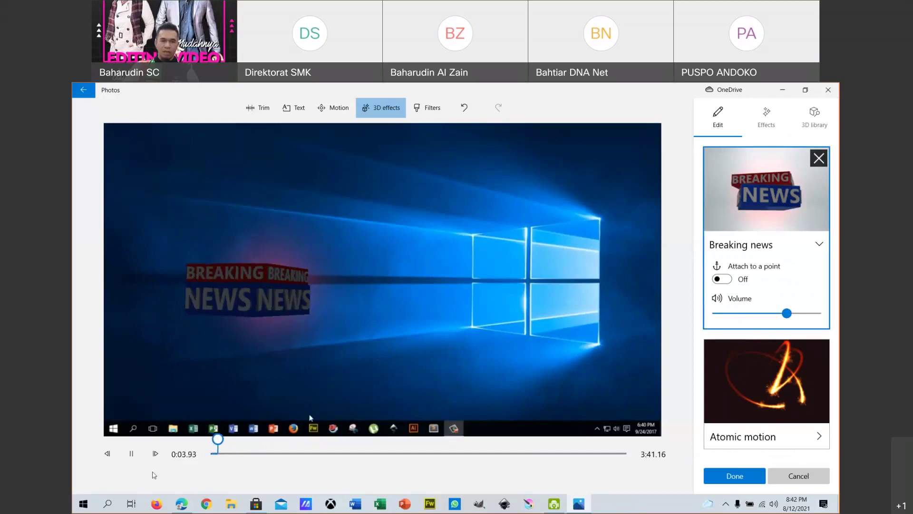
{"action": "left_click", "coordinate": [142, 444]}
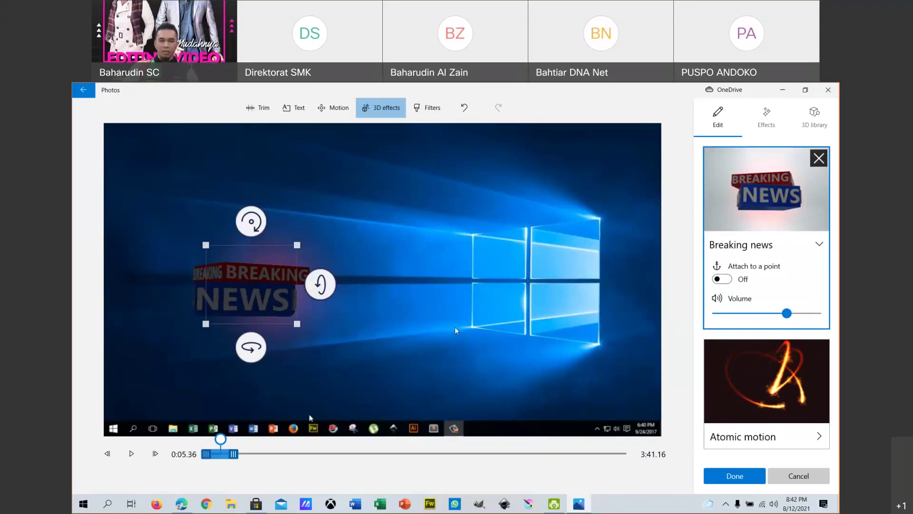
Step: Enlarge the Breaking news effect, move it over the Windows logo, preview it and lower its volume to about a third
{"action": "left_click_drag", "start_coordinate": [298, 326], "coordinate": [337, 357]}
{"action": "left_click_drag", "start_coordinate": [321, 298], "coordinate": [570, 263]}
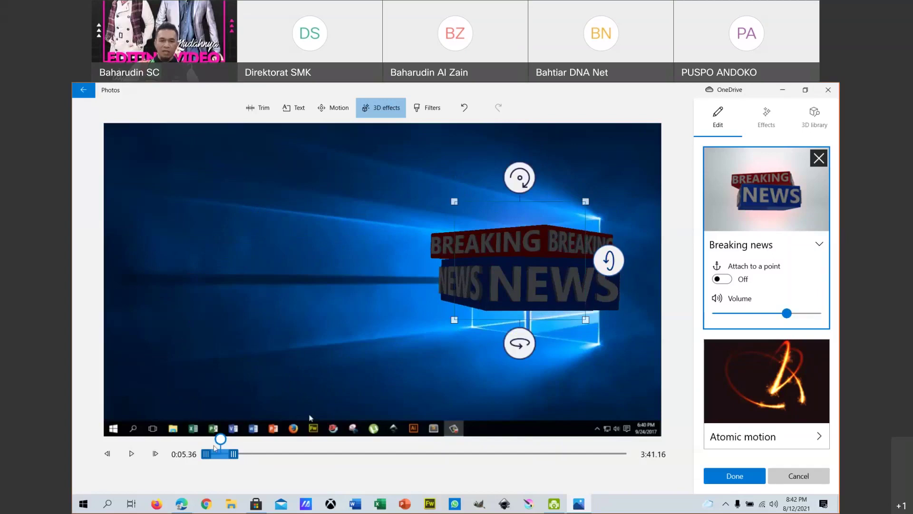
{"action": "left_click_drag", "start_coordinate": [221, 442], "coordinate": [182, 452]}
{"action": "left_click", "coordinate": [131, 453]}
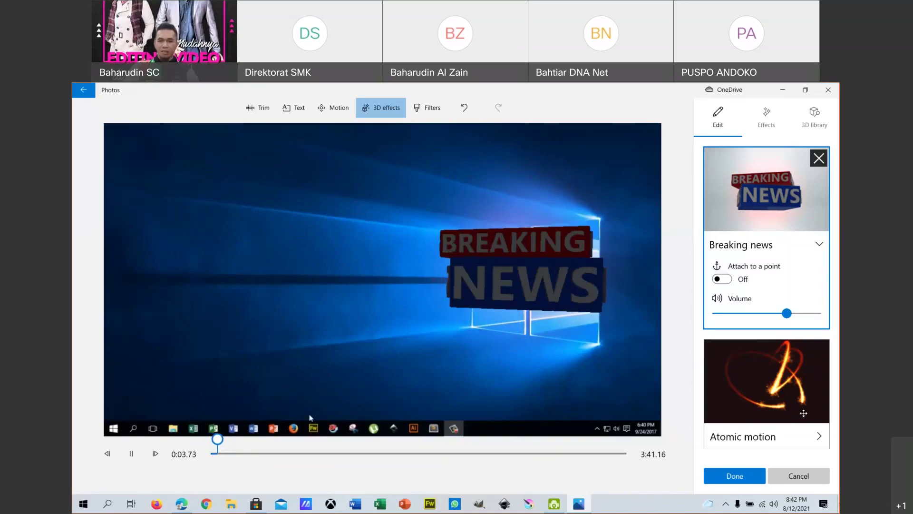
{"action": "left_click_drag", "start_coordinate": [787, 313], "coordinate": [748, 313]}
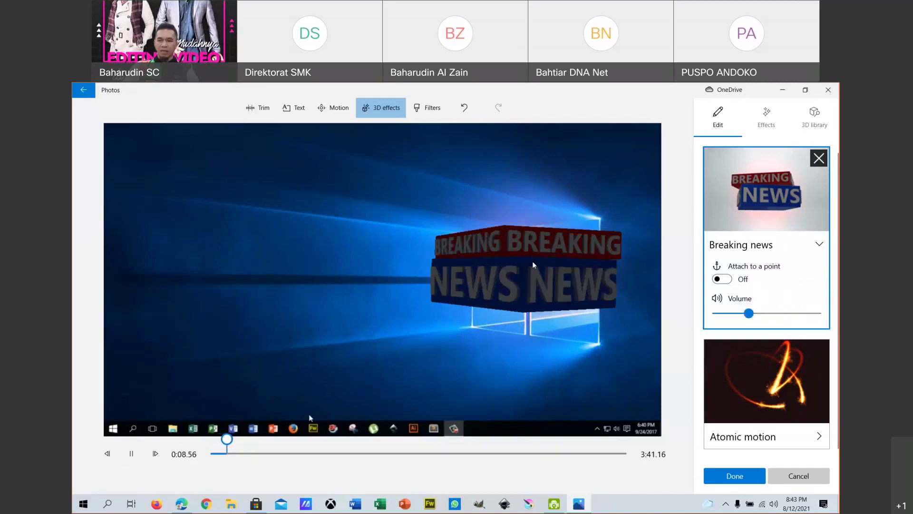
Step: Remove the Breaking news and Atomic motion effects from the clip and skim the preview forward to about 0:54
{"action": "left_click", "coordinate": [819, 160]}
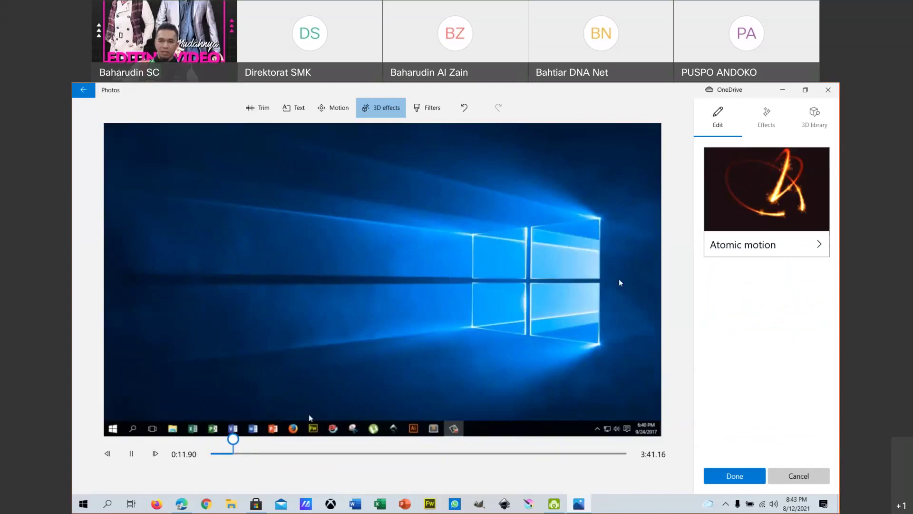
{"action": "left_click", "coordinate": [818, 159]}
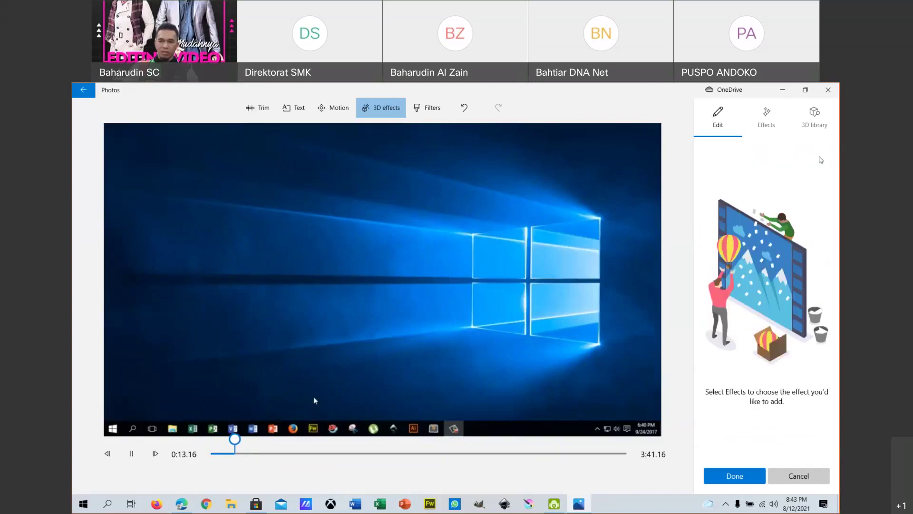
{"action": "mouse_move", "coordinate": [242, 442]}
{"action": "left_mouse_down"}
{"action": "mouse_move", "coordinate": [211, 440]}
{"action": "mouse_move", "coordinate": [256, 451]}
{"action": "left_mouse_up"}
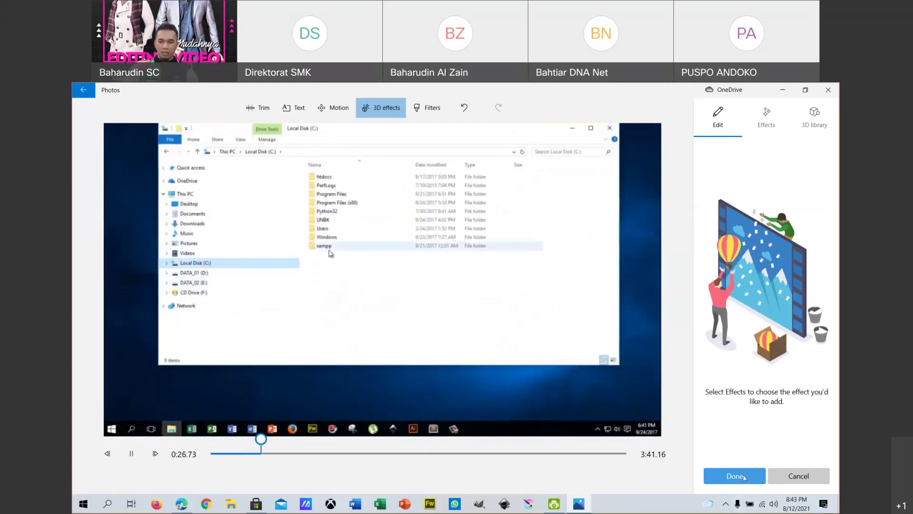
{"action": "left_click_drag", "start_coordinate": [262, 439], "coordinate": [313, 442]}
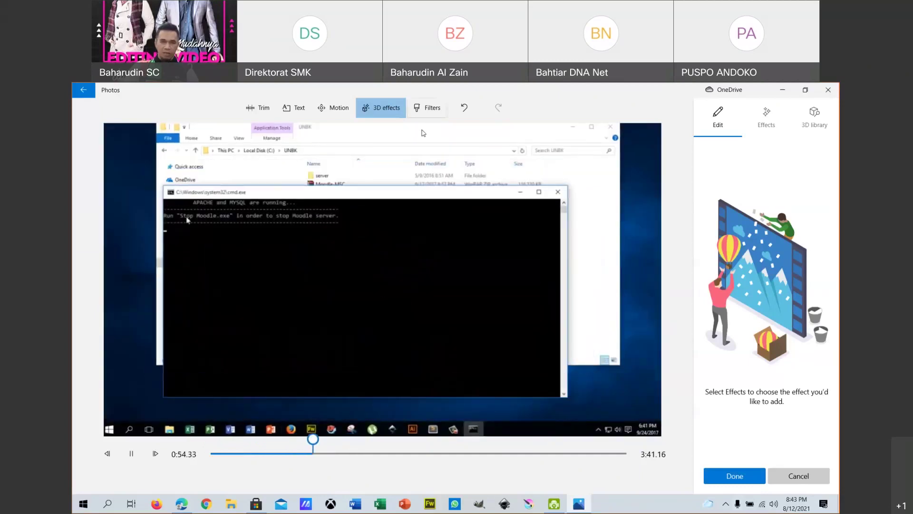
Step: Try the Joy filter on the desktop clip and replace it with the black-and-white Inky filter
{"action": "left_click", "coordinate": [426, 111]}
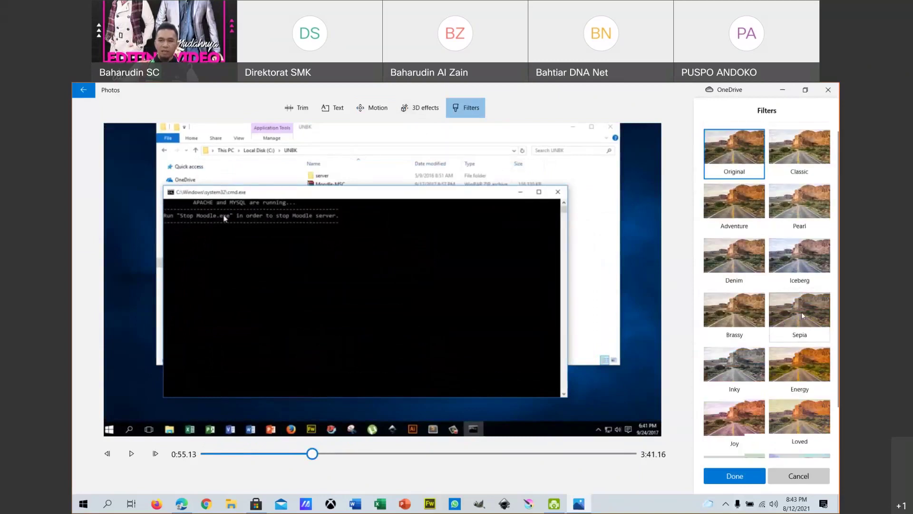
{"action": "scroll", "coordinate": [775, 281], "scroll_direction": "down", "scroll_amount": 2}
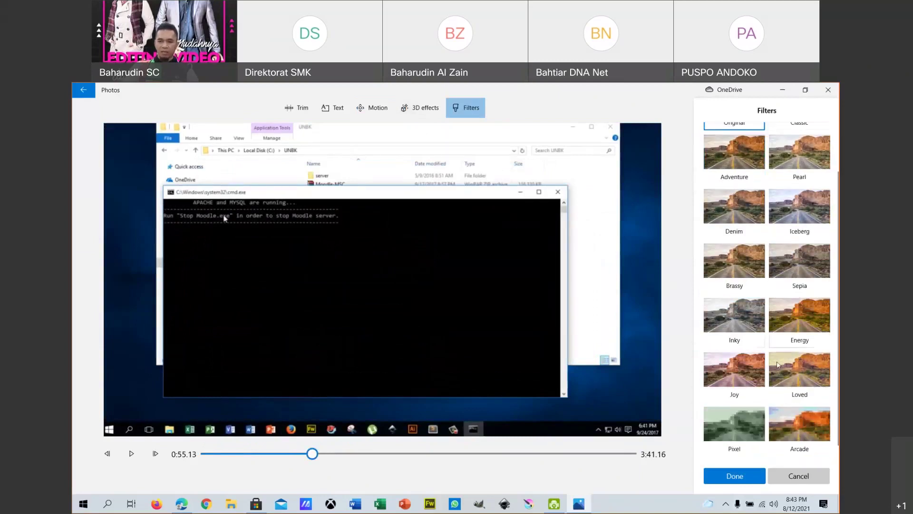
{"action": "left_click", "coordinate": [737, 376]}
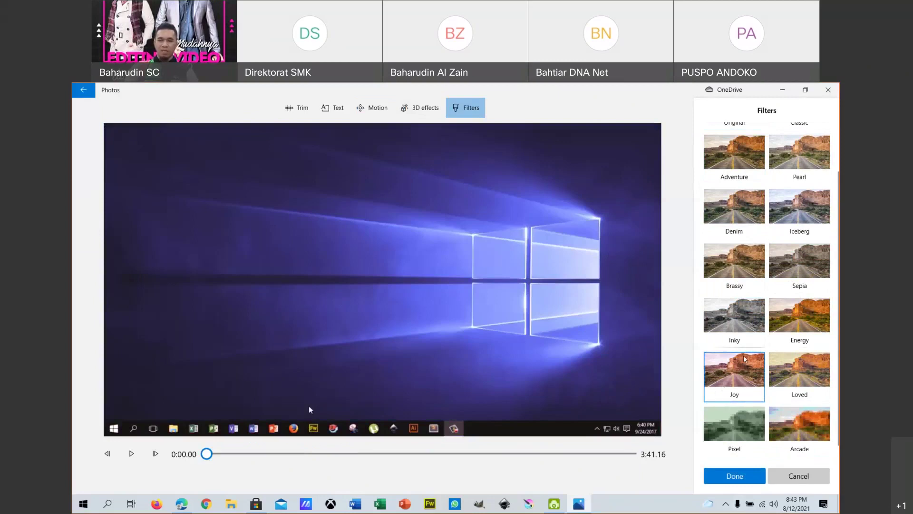
{"action": "scroll", "coordinate": [743, 385], "scroll_direction": "down", "scroll_amount": 1}
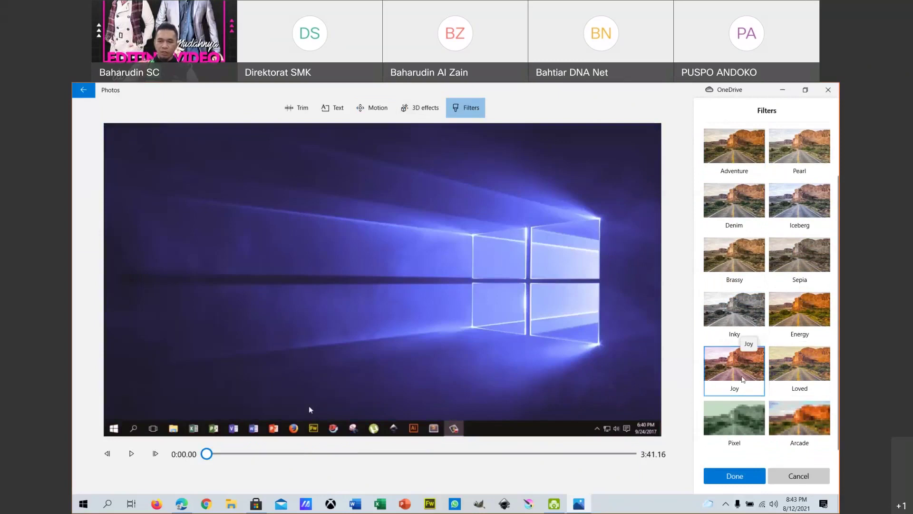
{"action": "left_click", "coordinate": [731, 318]}
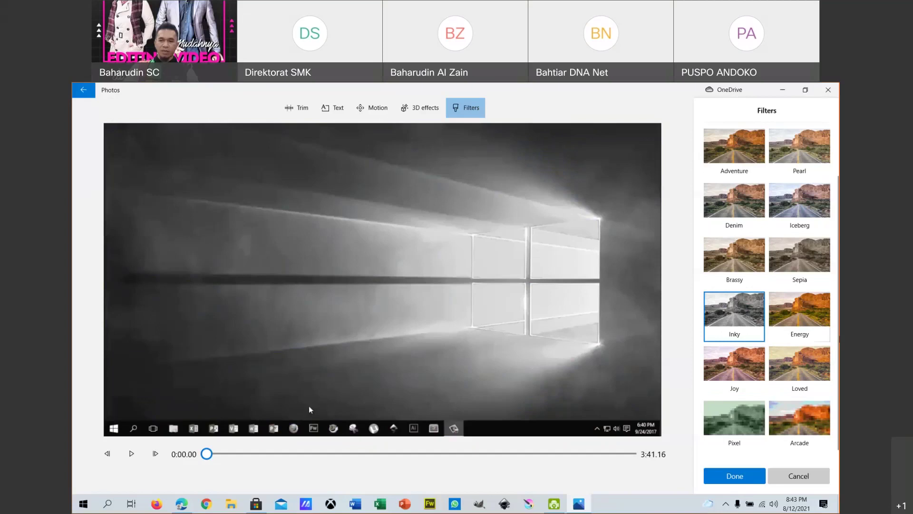
{"action": "scroll", "coordinate": [743, 305], "scroll_direction": "up", "scroll_amount": 2}
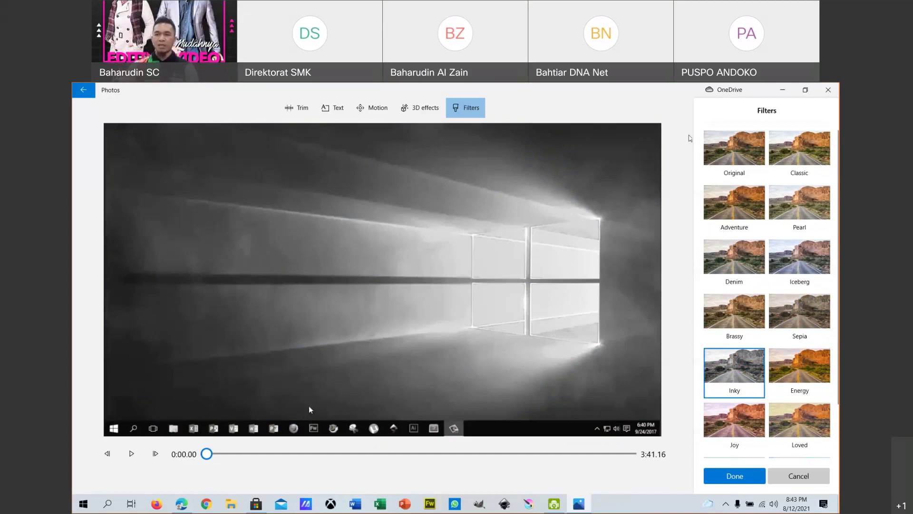
Step: Try the Adventure, Arcade and Pixel filters on the desktop clip
{"action": "left_click", "coordinate": [759, 202]}
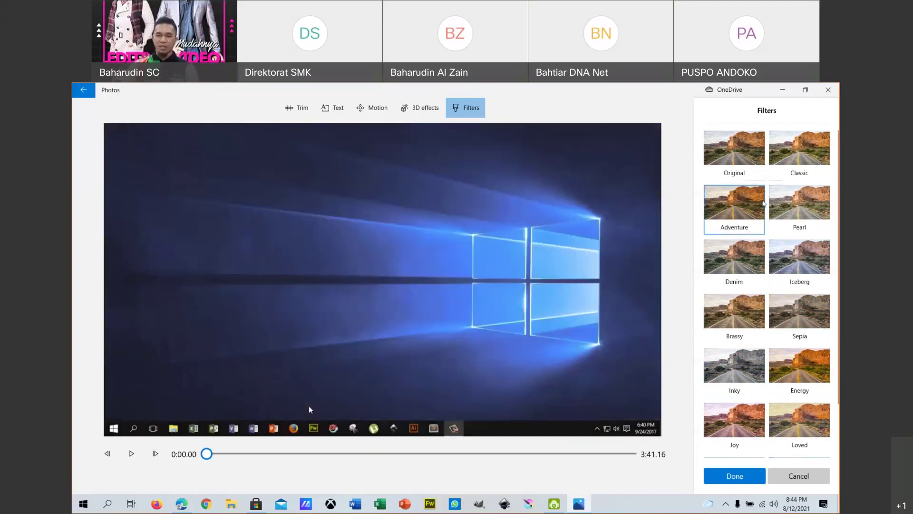
{"action": "scroll", "coordinate": [742, 285], "scroll_direction": "down", "scroll_amount": 2}
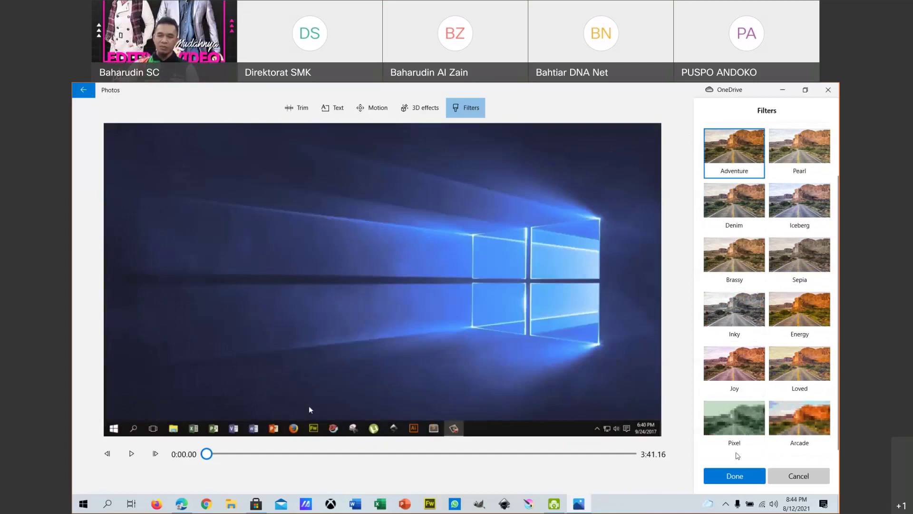
{"action": "left_click", "coordinate": [789, 417]}
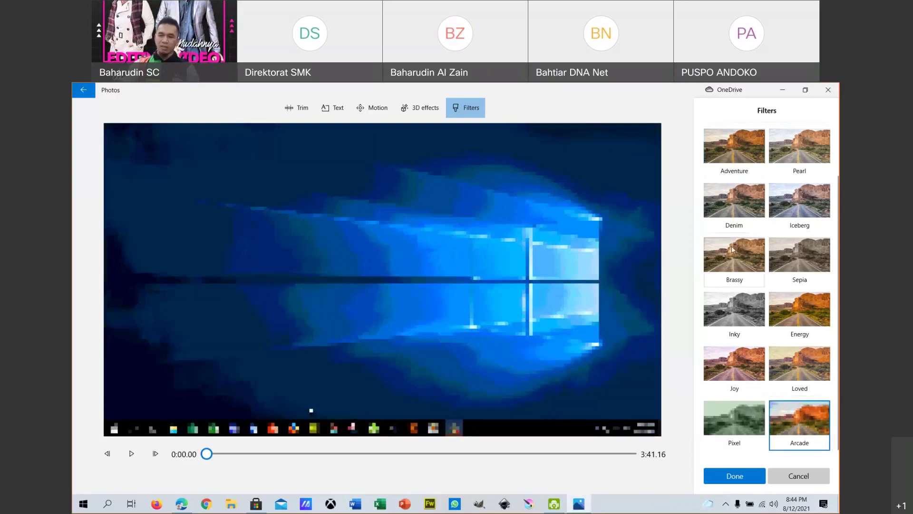
{"action": "scroll", "coordinate": [732, 250], "scroll_direction": "up", "scroll_amount": 2}
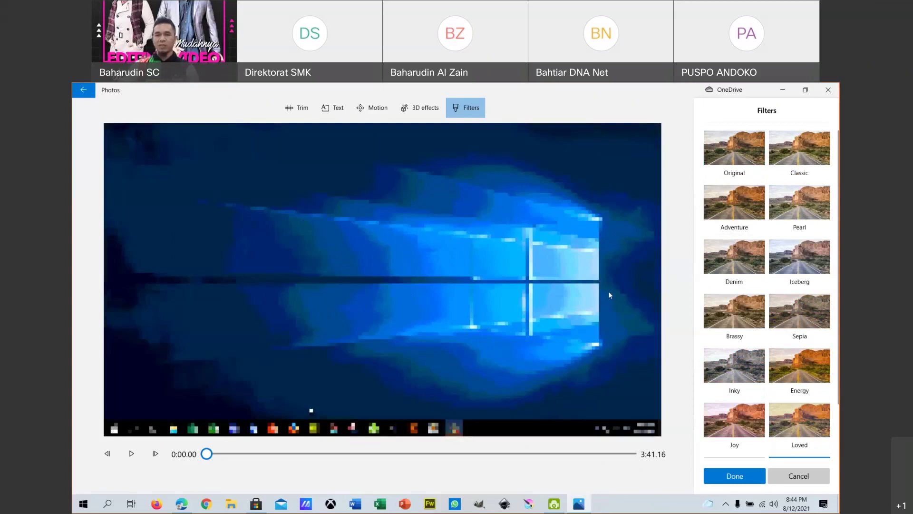
{"action": "scroll", "coordinate": [811, 361], "scroll_direction": "down", "scroll_amount": 2}
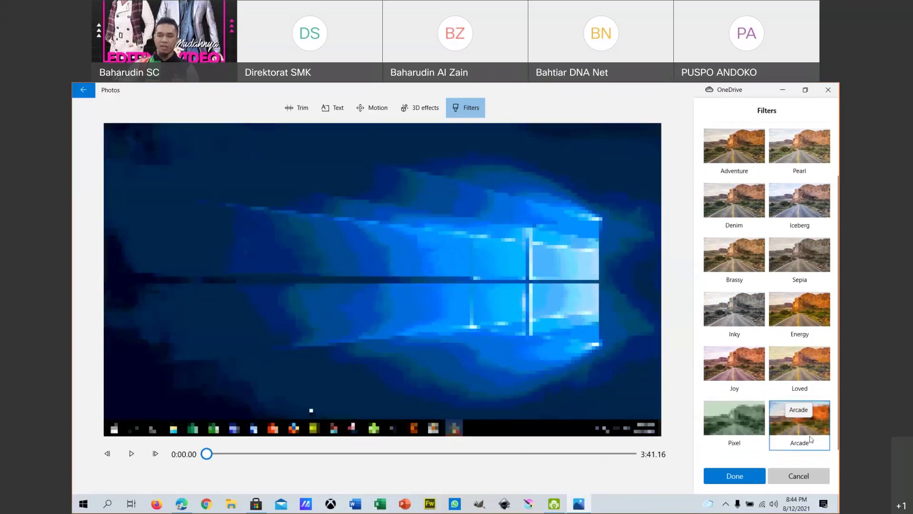
{"action": "left_click", "coordinate": [742, 425]}
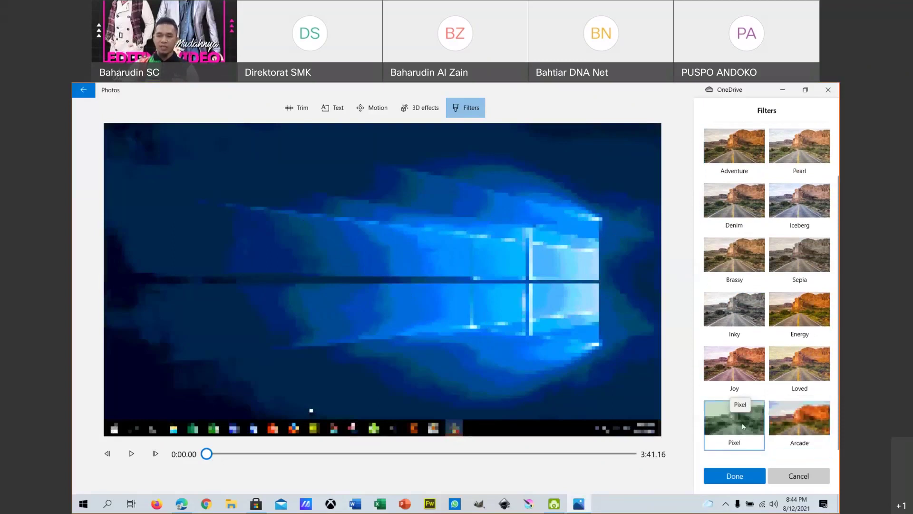
Step: Restore the Original filter on the desktop clip and return to the storyboard
{"action": "scroll", "coordinate": [781, 319], "scroll_direction": "up", "scroll_amount": 1}
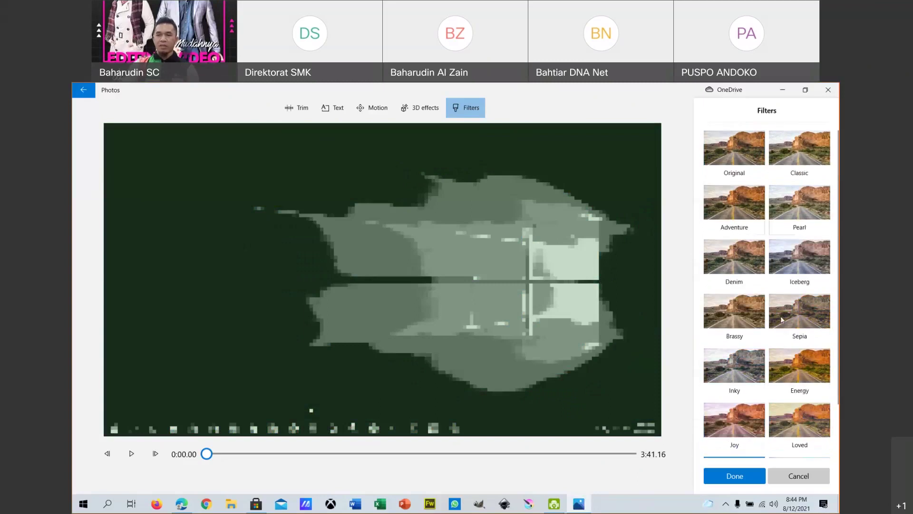
{"action": "left_click", "coordinate": [735, 171]}
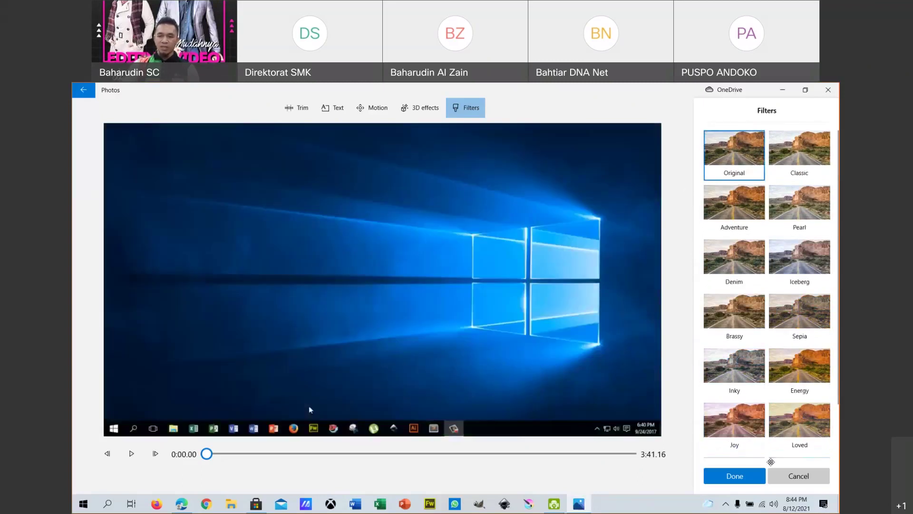
{"action": "left_click", "coordinate": [734, 477]}
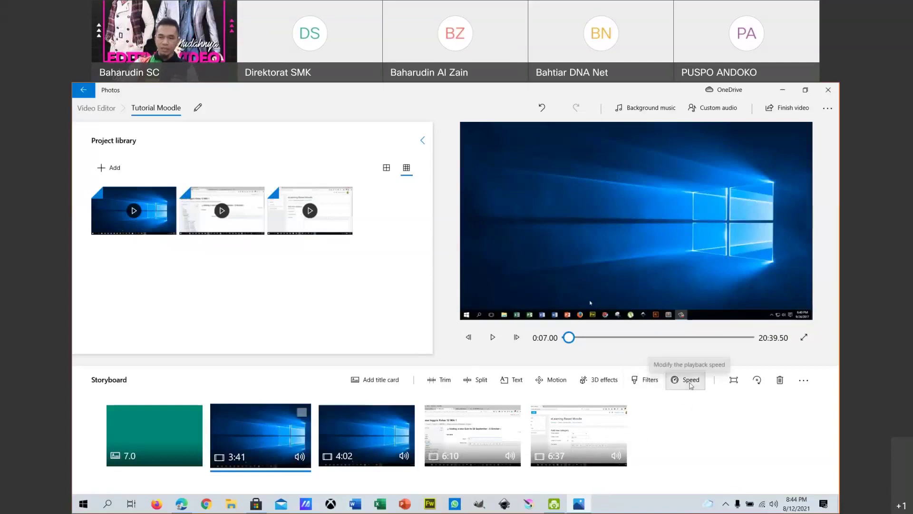
Step: Set the playback speed of the 3:41 desktop clip to the fastest value, 64x
{"action": "left_click", "coordinate": [688, 385]}
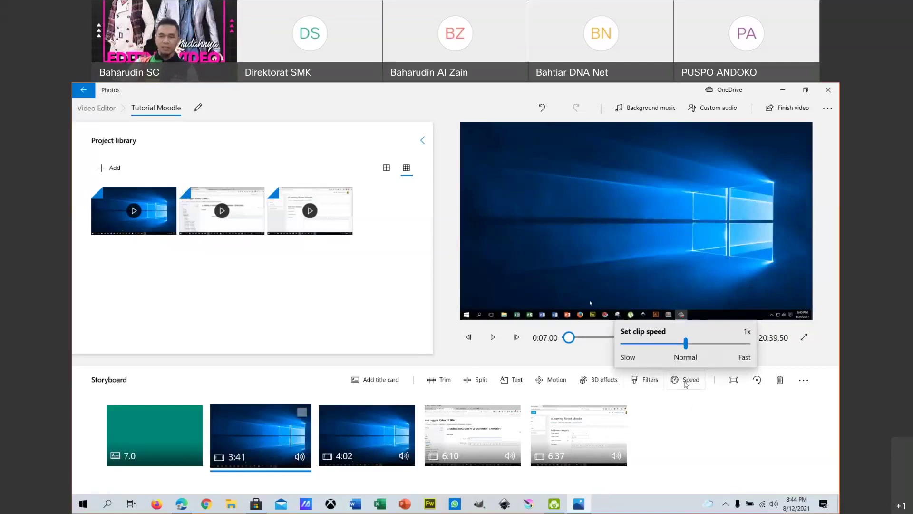
{"action": "mouse_move", "coordinate": [684, 347]}
{"action": "left_mouse_down"}
{"action": "mouse_move", "coordinate": [713, 347]}
{"action": "mouse_move", "coordinate": [663, 346]}
{"action": "mouse_move", "coordinate": [690, 347]}
{"action": "left_mouse_up"}
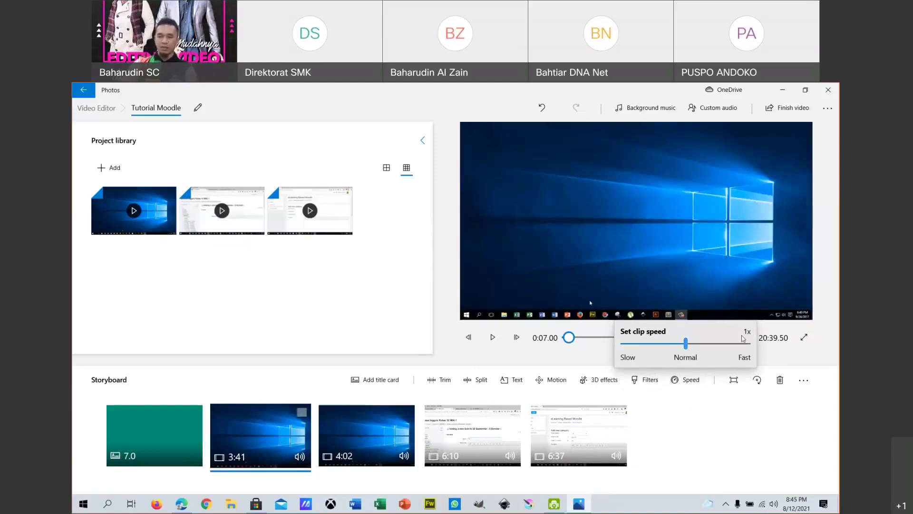
{"action": "left_click_drag", "start_coordinate": [686, 343], "coordinate": [751, 344]}
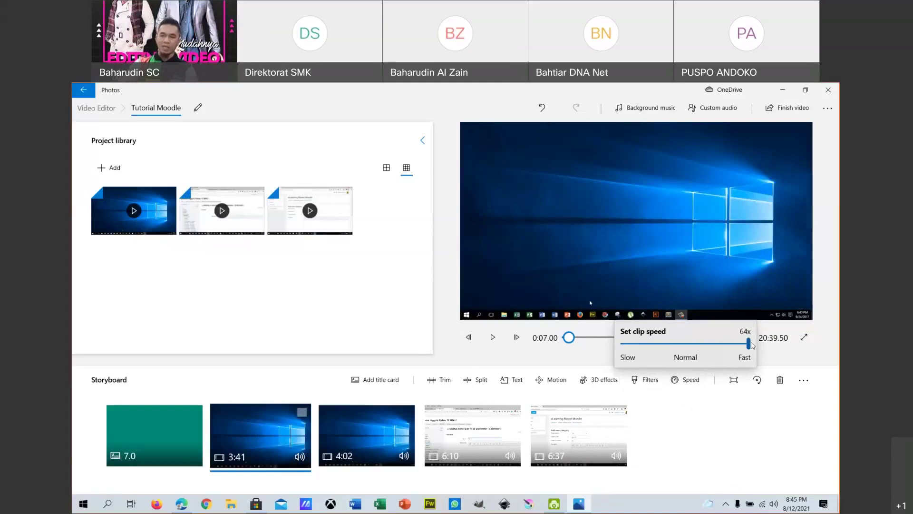
Step: Set the selected clip's speed to normal (1x) and close the speed setting
{"action": "left_click_drag", "start_coordinate": [750, 343], "coordinate": [685, 344]}
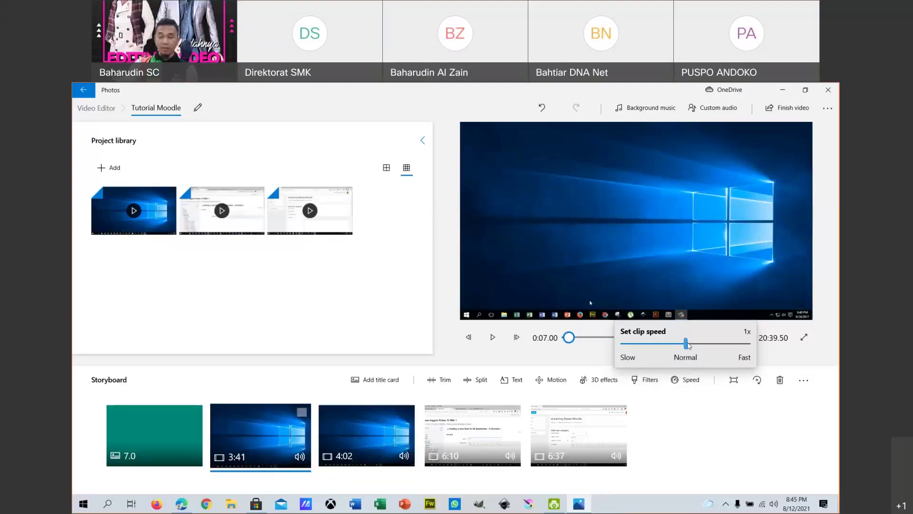
{"action": "left_click", "coordinate": [688, 345]}
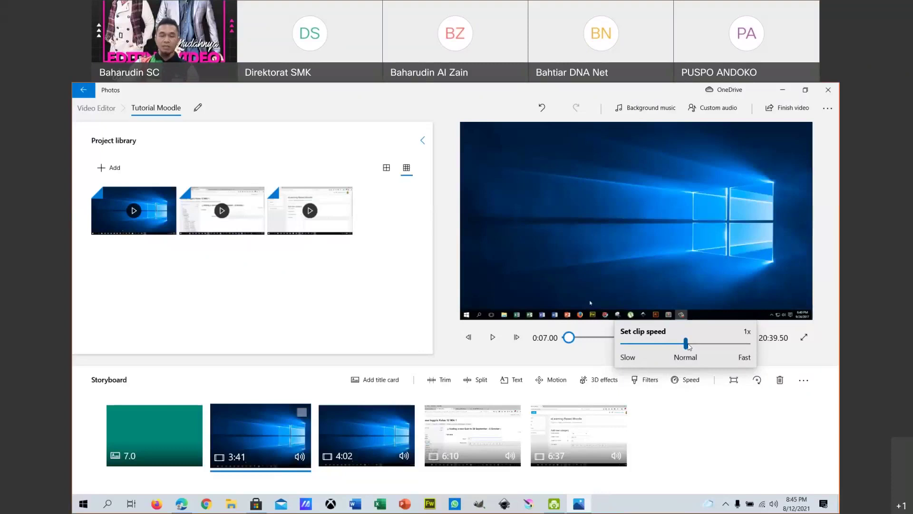
{"action": "mouse_move", "coordinate": [688, 346]}
{"action": "left_mouse_down"}
{"action": "mouse_move", "coordinate": [708, 347]}
{"action": "mouse_move", "coordinate": [687, 346]}
{"action": "left_mouse_up"}
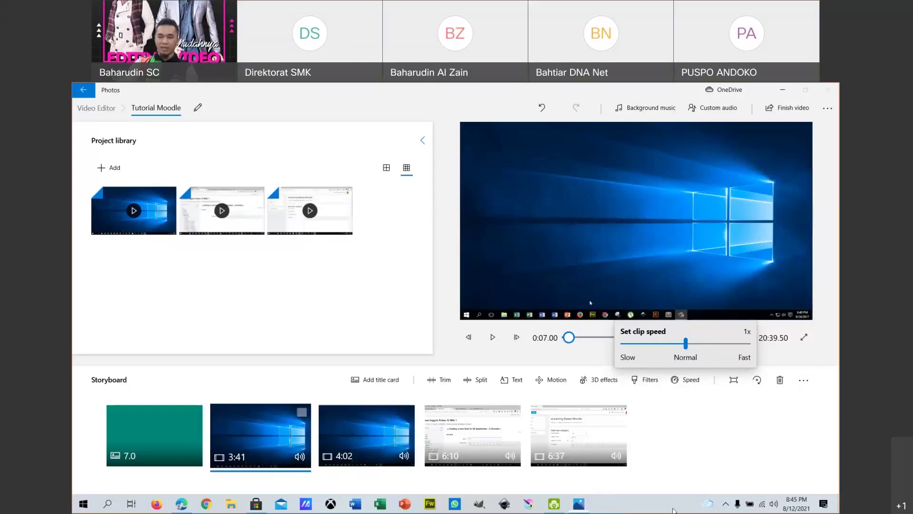
{"action": "left_click", "coordinate": [684, 381]}
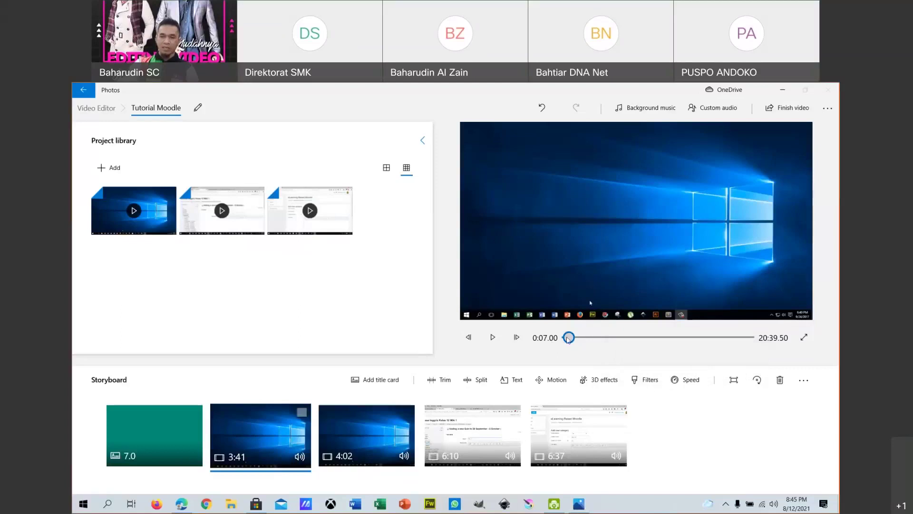
Step: Scrub the video preview forward to about 2:10 to check the footage in the selected clip
{"action": "left_click_drag", "start_coordinate": [568, 338], "coordinate": [585, 338]}
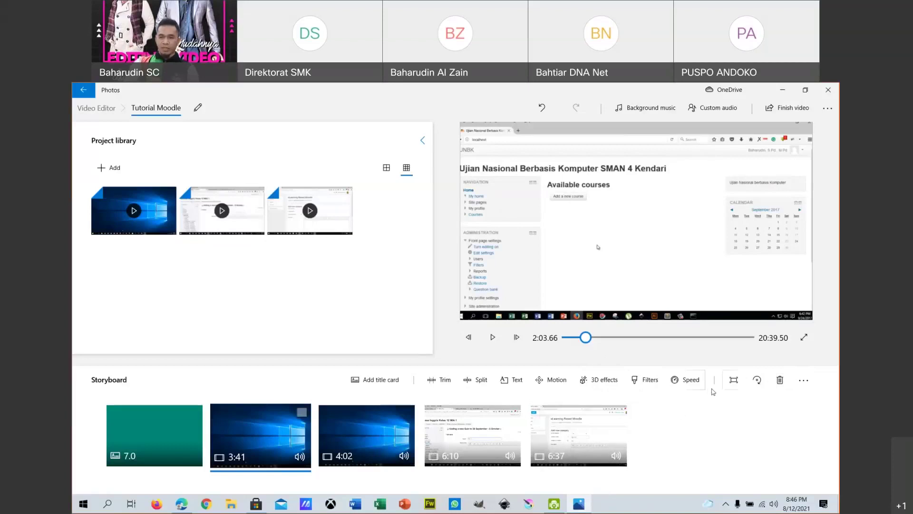
{"action": "left_click_drag", "start_coordinate": [586, 340], "coordinate": [587, 341]}
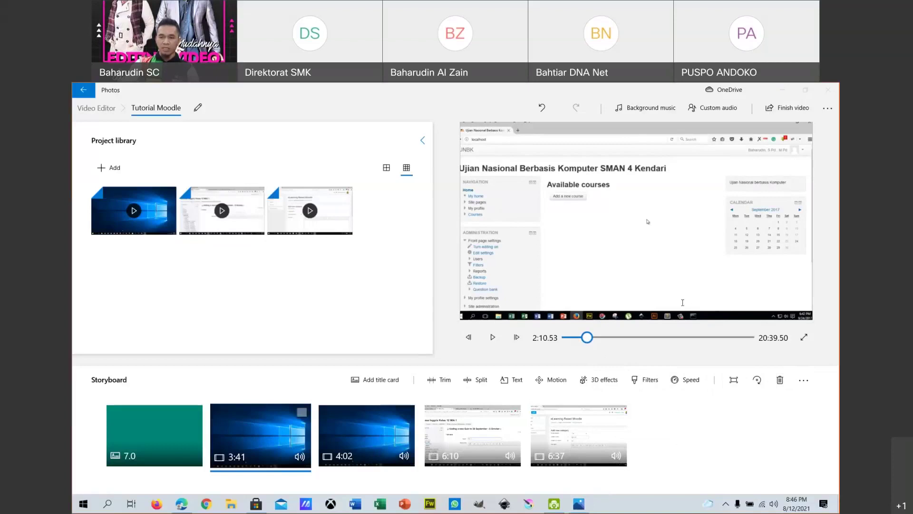
{"action": "left_click", "coordinate": [688, 429]}
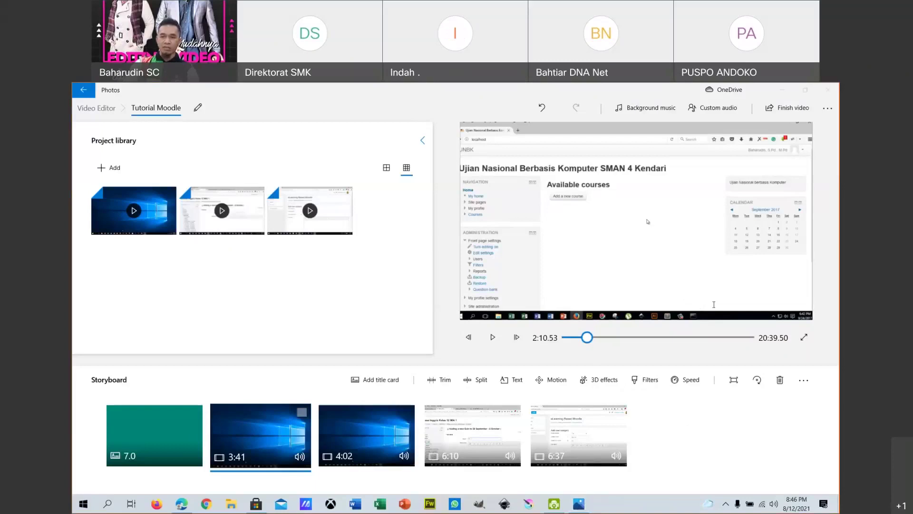
{"action": "left_click", "coordinate": [581, 132]}
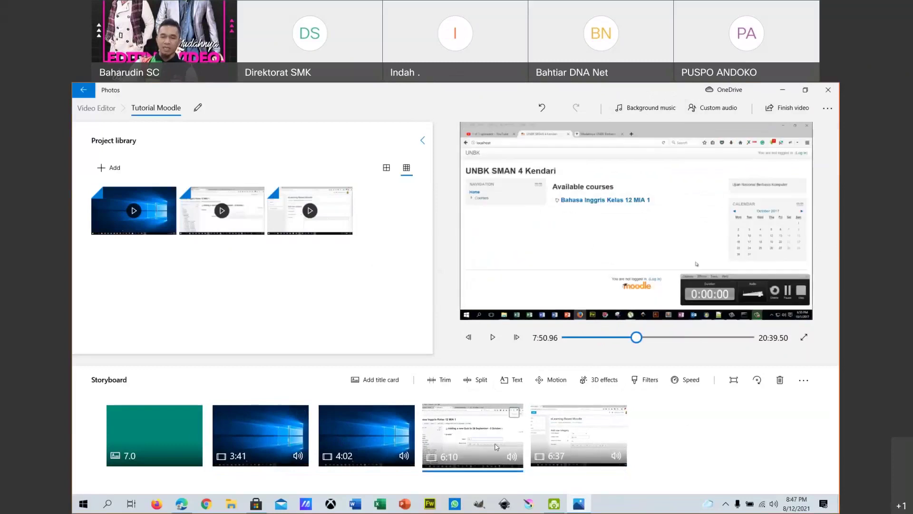
Step: Choose A Magical Season as the background music and enable syncing the video to the music's beat
{"action": "left_click", "coordinate": [638, 109]}
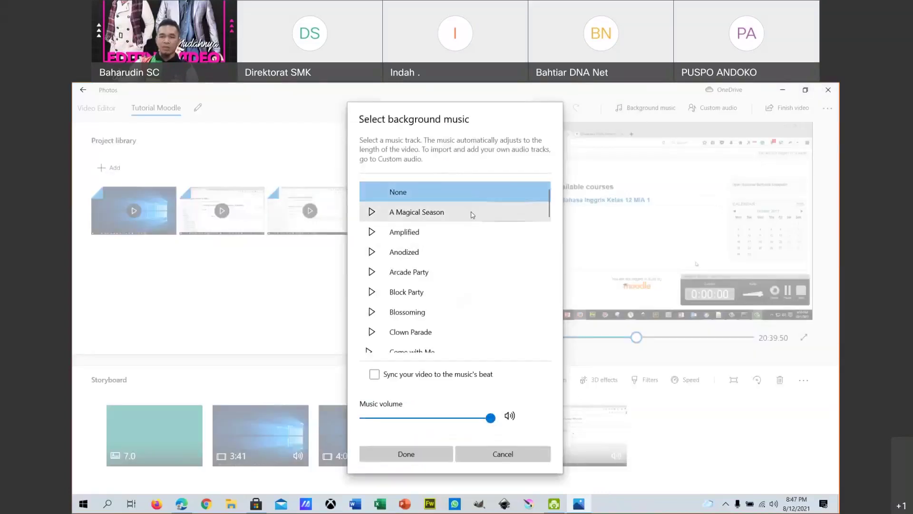
{"action": "left_click_drag", "start_coordinate": [548, 210], "coordinate": [533, 231]}
{"action": "left_click", "coordinate": [384, 215]}
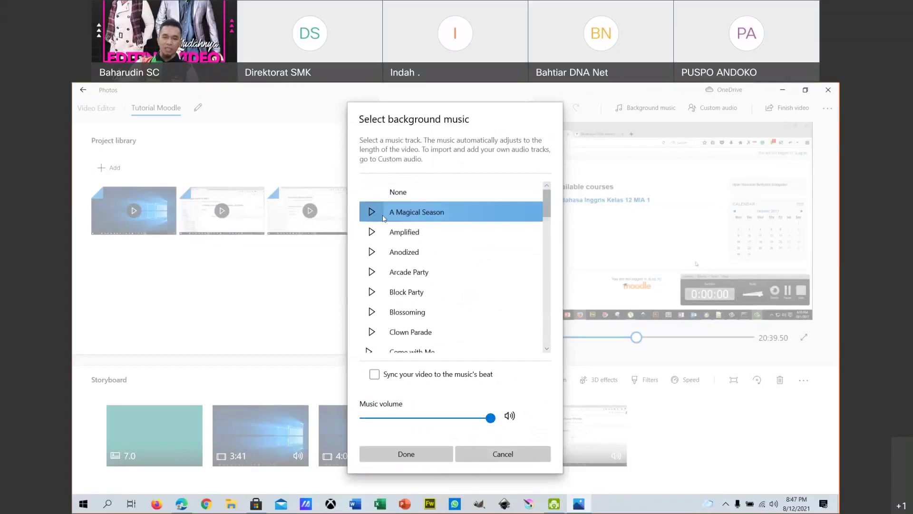
{"action": "left_click", "coordinate": [375, 375]}
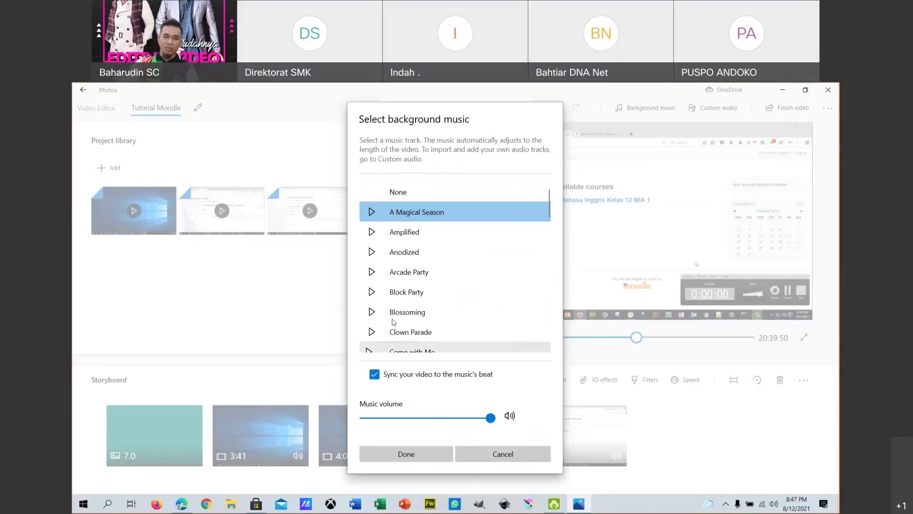
Step: Play a preview of the A Magical Season track and stop it
{"action": "left_click", "coordinate": [372, 212]}
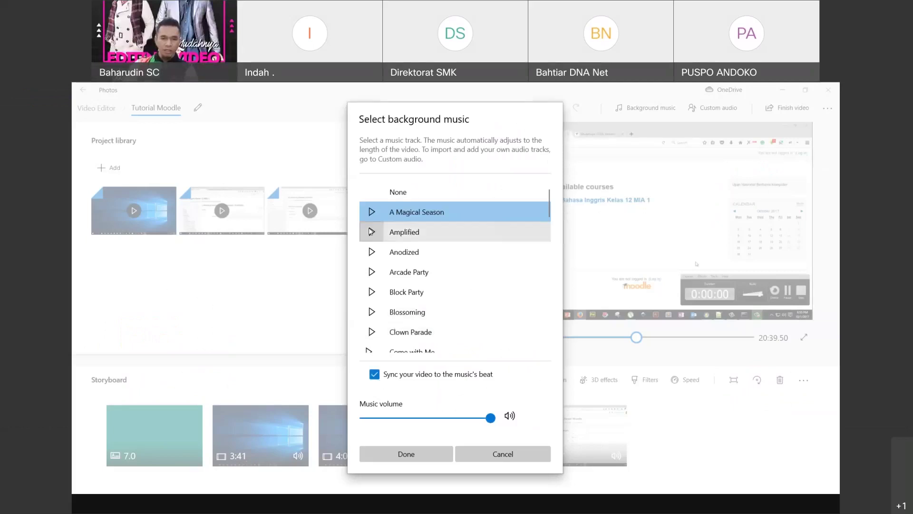
{"action": "left_click", "coordinate": [371, 212]}
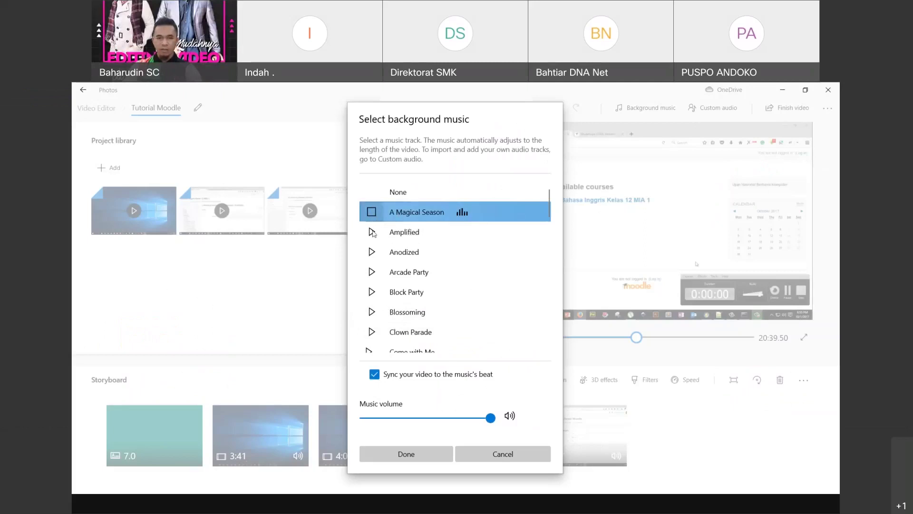
{"action": "left_click", "coordinate": [373, 214]}
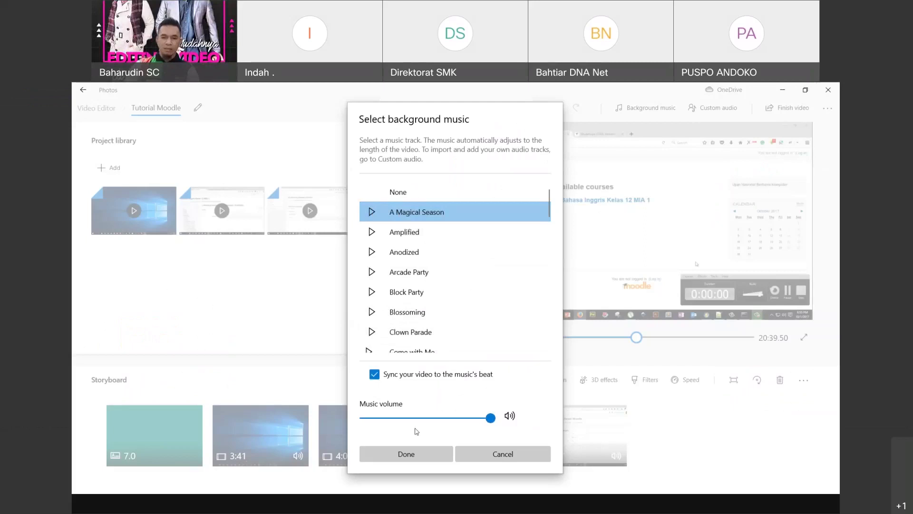
Step: Look through the list of available background music tracks and check the beat syncing option
{"action": "scroll", "coordinate": [383, 312], "scroll_direction": "down", "scroll_amount": 1}
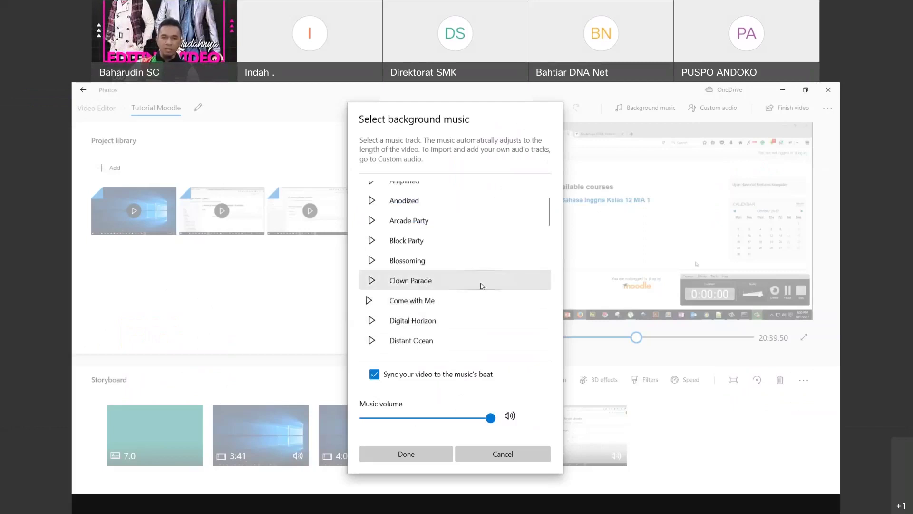
{"action": "scroll", "coordinate": [482, 286], "scroll_direction": "down", "scroll_amount": 2}
{"action": "scroll", "coordinate": [469, 335], "scroll_direction": "up", "scroll_amount": 3}
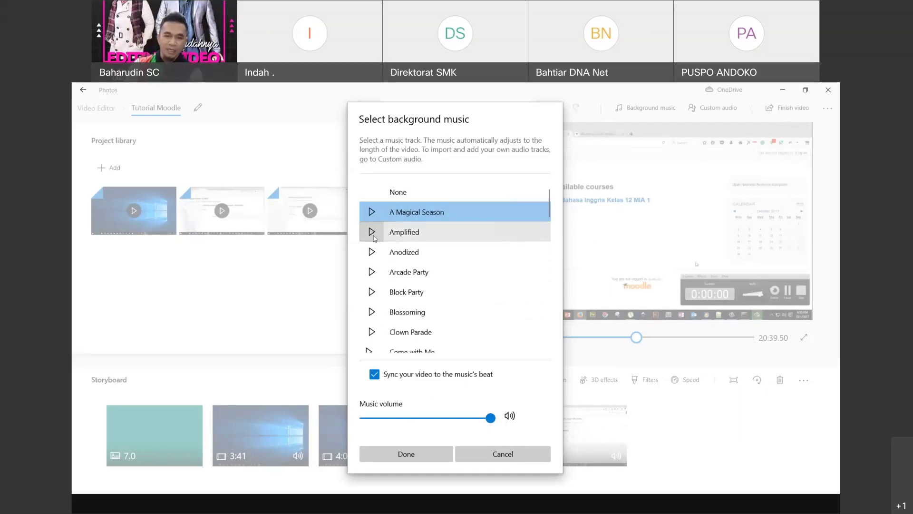
{"action": "scroll", "coordinate": [375, 238], "scroll_direction": "down", "scroll_amount": 3}
{"action": "scroll", "coordinate": [418, 333], "scroll_direction": "down", "scroll_amount": 7}
{"action": "scroll", "coordinate": [446, 352], "scroll_direction": "down", "scroll_amount": 7}
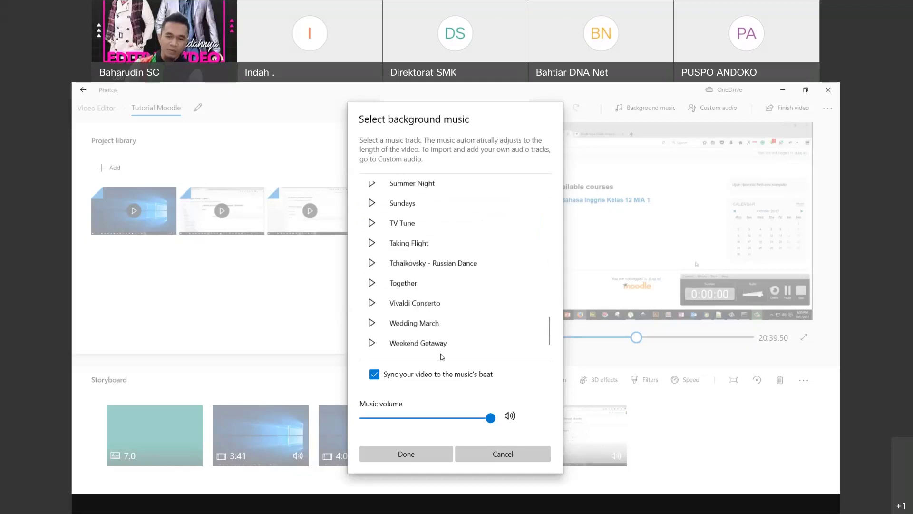
{"action": "scroll", "coordinate": [422, 259], "scroll_direction": "up", "scroll_amount": 3}
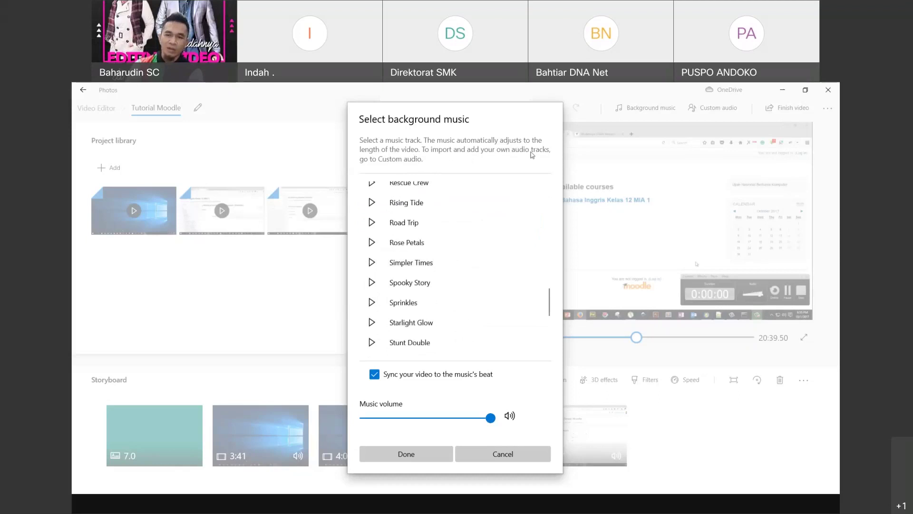
{"action": "scroll", "coordinate": [516, 326], "scroll_direction": "down", "scroll_amount": 4}
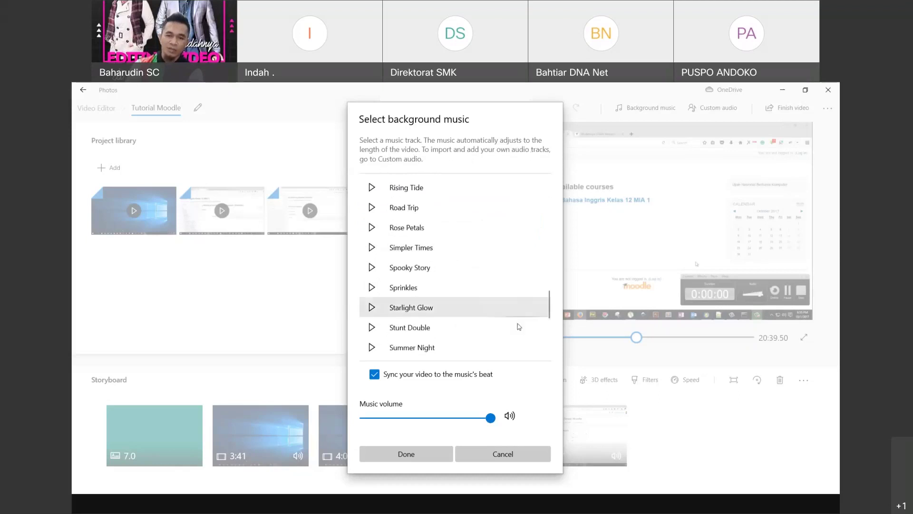
{"action": "scroll", "coordinate": [518, 328], "scroll_direction": "down", "scroll_amount": 3}
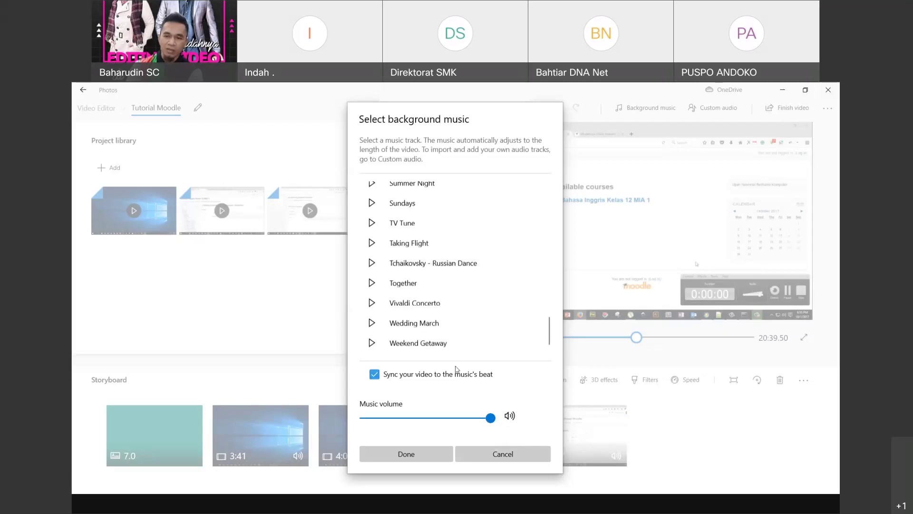
{"action": "left_click", "coordinate": [375, 375]}
{"action": "left_click", "coordinate": [374, 375]}
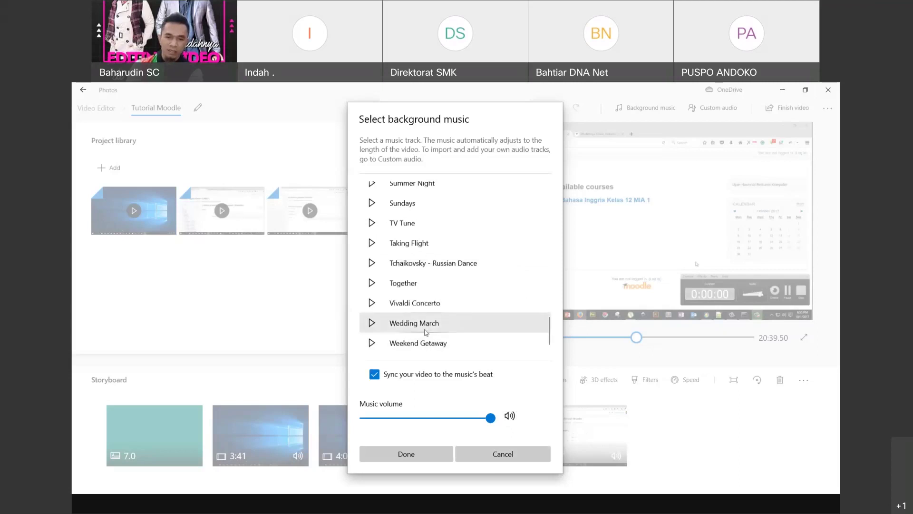
Step: Choose Remember When as the background music track
{"action": "scroll", "coordinate": [414, 280], "scroll_direction": "up", "scroll_amount": 1}
{"action": "scroll", "coordinate": [418, 247], "scroll_direction": "up", "scroll_amount": 2}
{"action": "scroll", "coordinate": [428, 227], "scroll_direction": "up", "scroll_amount": 2}
{"action": "scroll", "coordinate": [428, 228], "scroll_direction": "up", "scroll_amount": 1}
{"action": "scroll", "coordinate": [428, 228], "scroll_direction": "up", "scroll_amount": 5}
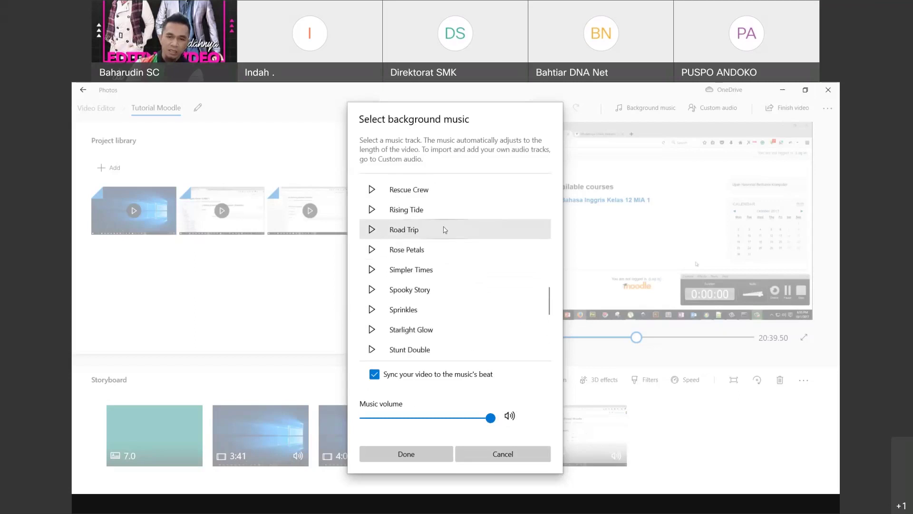
{"action": "scroll", "coordinate": [452, 263], "scroll_direction": "up", "scroll_amount": 1}
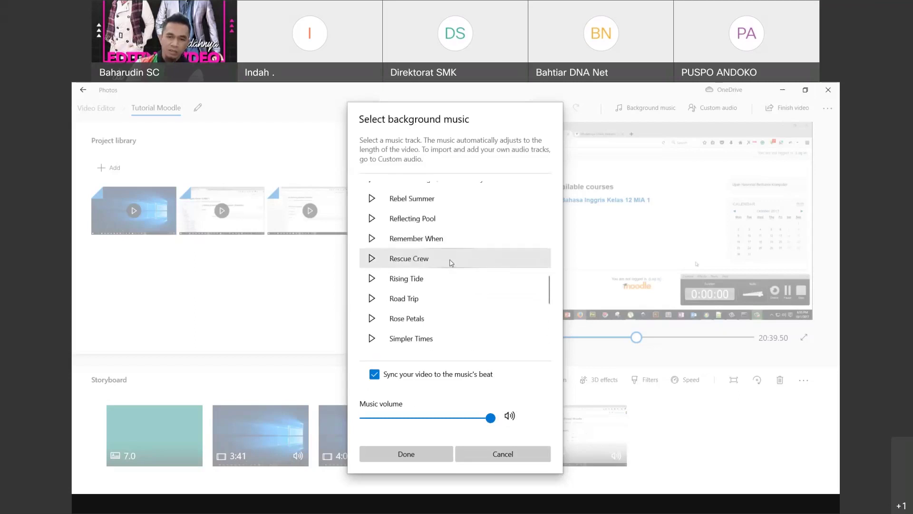
{"action": "scroll", "coordinate": [451, 263], "scroll_direction": "up", "scroll_amount": 1}
{"action": "left_click", "coordinate": [452, 264]}
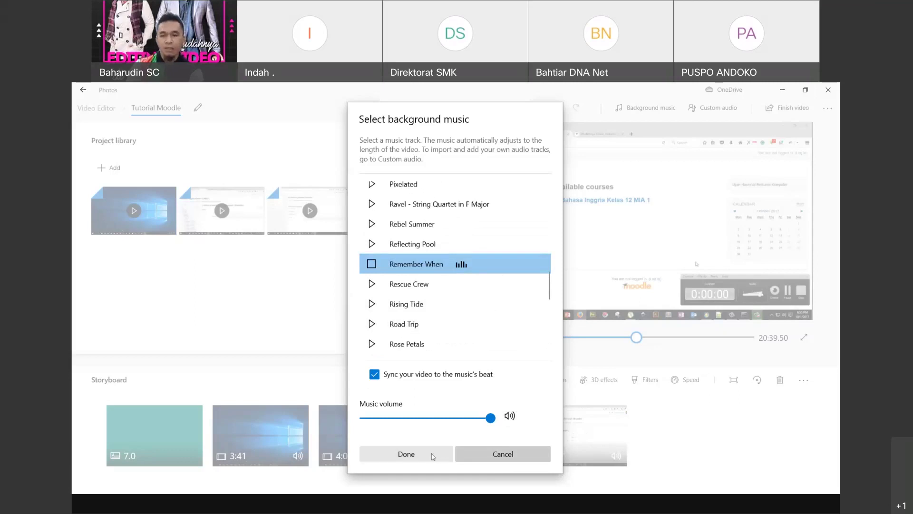
Step: Lower the music volume to somewhat under half and apply the background music settings
{"action": "left_click", "coordinate": [492, 421]}
{"action": "left_click_drag", "start_coordinate": [492, 422], "coordinate": [415, 422]}
{"action": "left_click", "coordinate": [406, 454]}
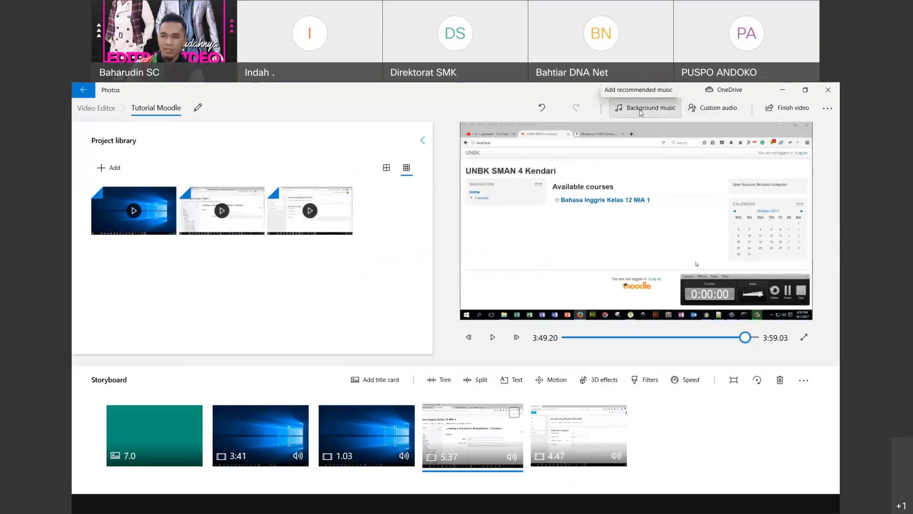
Step: Try to add an audio file to the project as custom audio, and return to the storyboard
{"action": "left_click", "coordinate": [704, 111]}
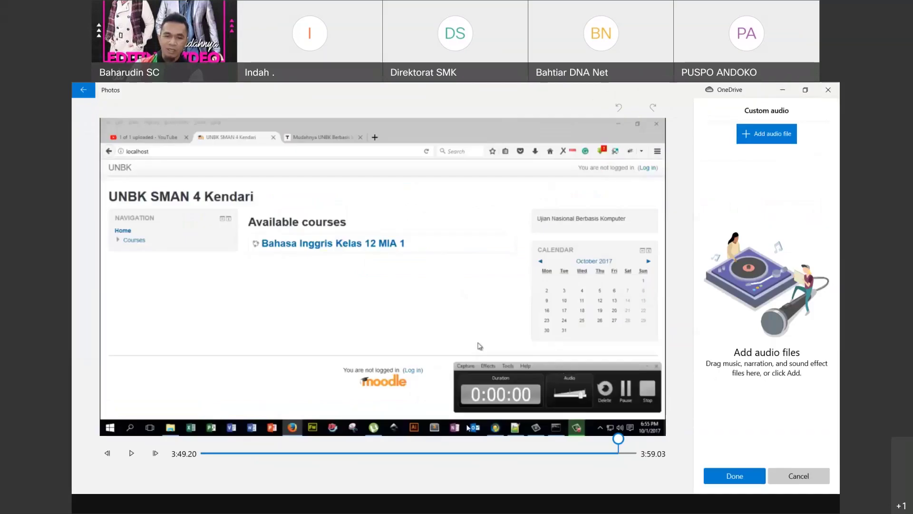
{"action": "left_click", "coordinate": [763, 142]}
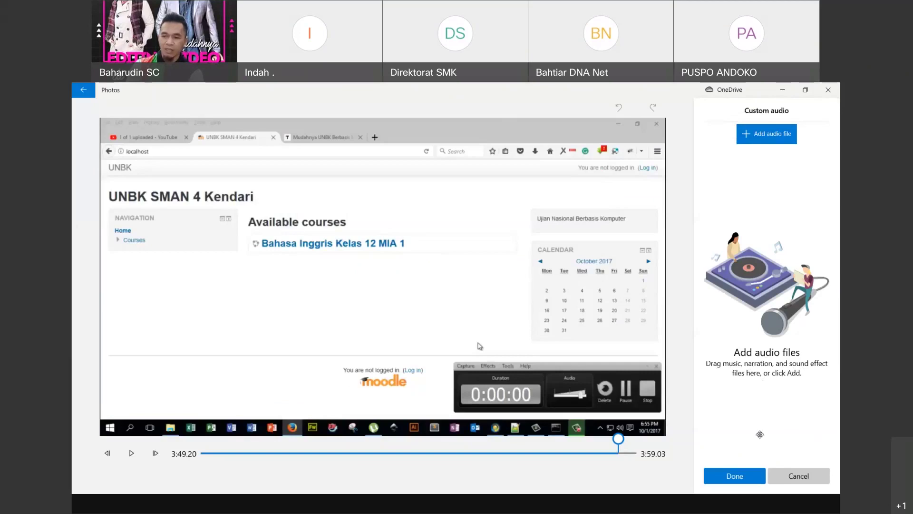
{"action": "left_click", "coordinate": [757, 139]}
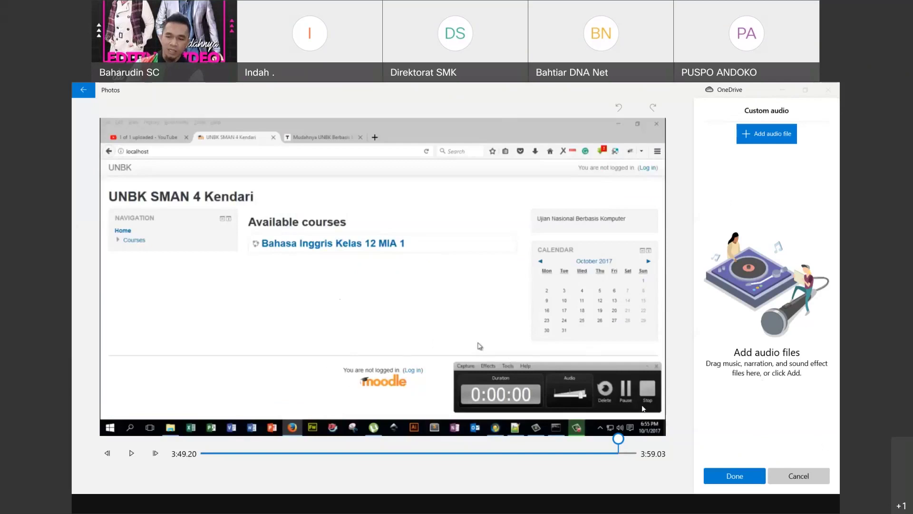
{"action": "left_click", "coordinate": [767, 137]}
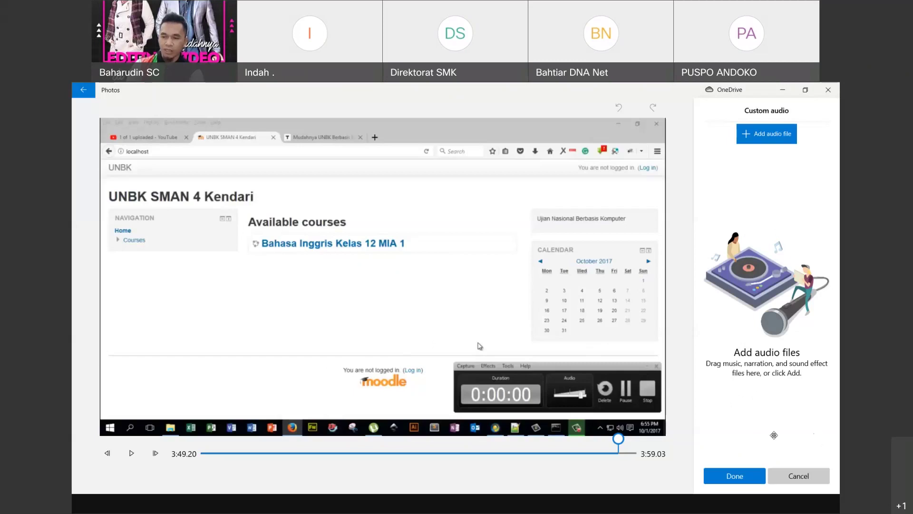
{"action": "left_click", "coordinate": [769, 143]}
{"action": "left_click", "coordinate": [727, 478]}
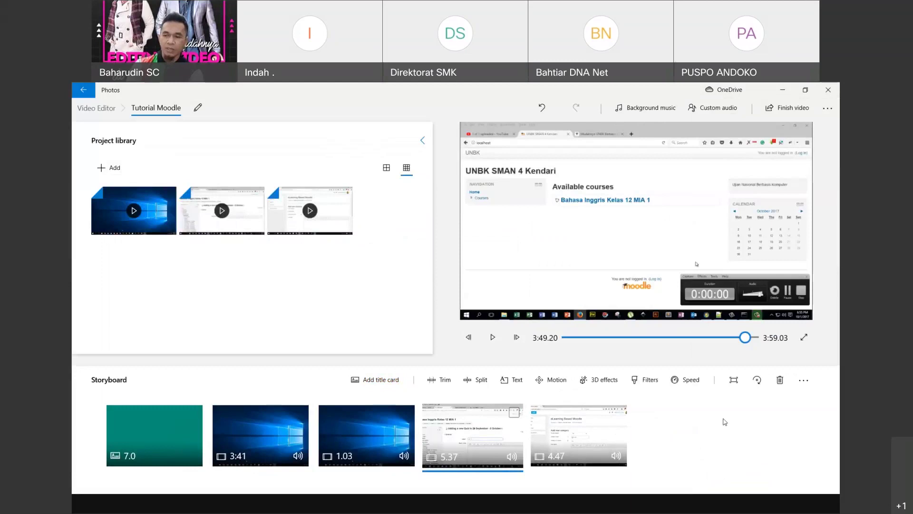
Step: Start finishing the video with quality High 1080p and hardware-accelerated encoding enabled
{"action": "left_click", "coordinate": [785, 113]}
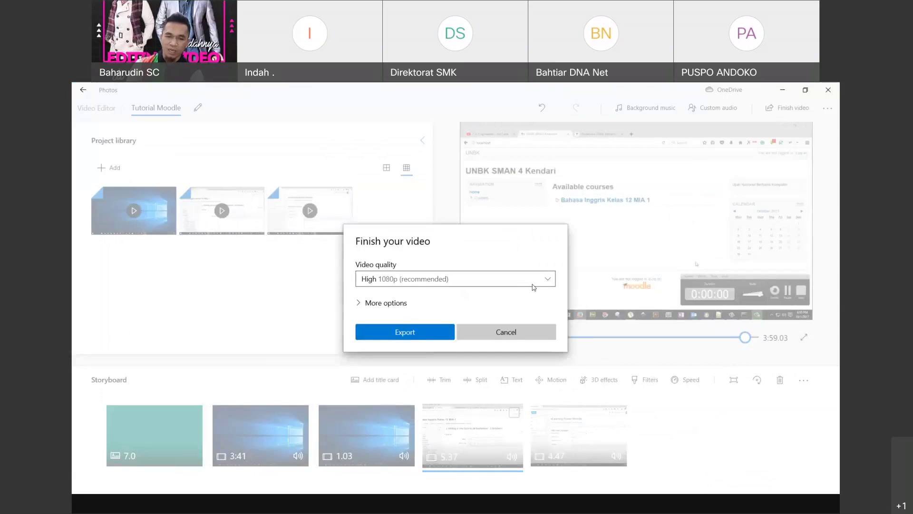
{"action": "left_click", "coordinate": [547, 280]}
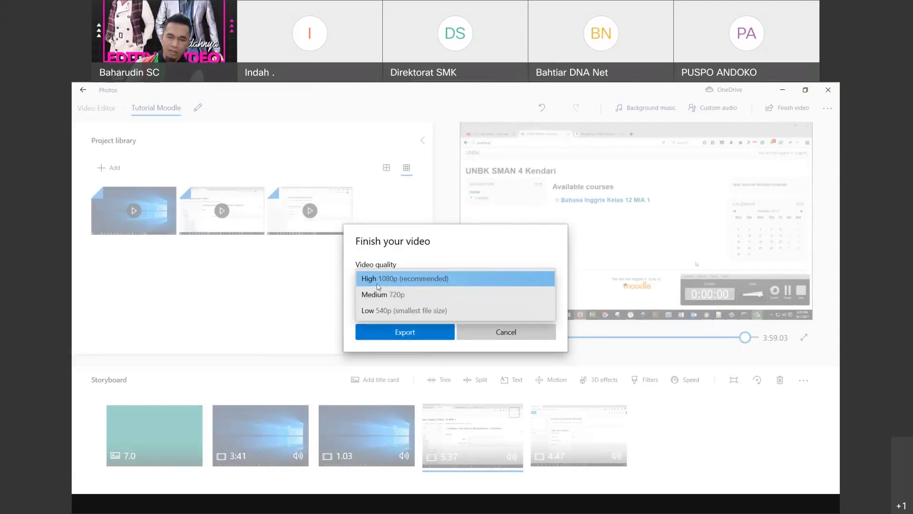
{"action": "left_click", "coordinate": [448, 278]}
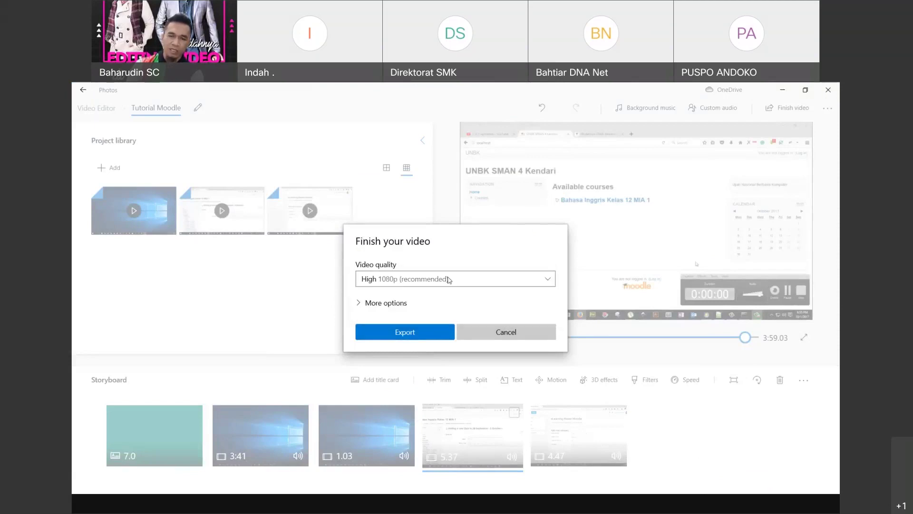
{"action": "left_click", "coordinate": [393, 307]}
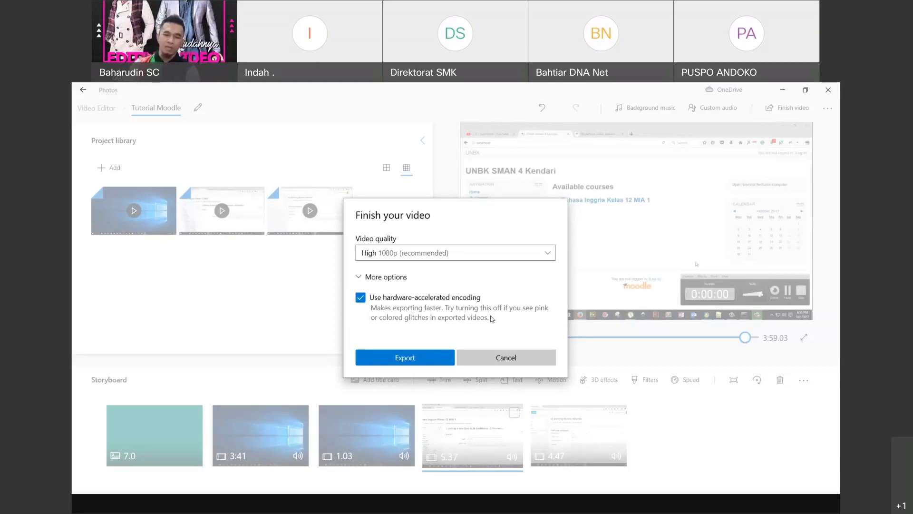
{"action": "left_click", "coordinate": [361, 297]}
{"action": "left_click", "coordinate": [360, 297]}
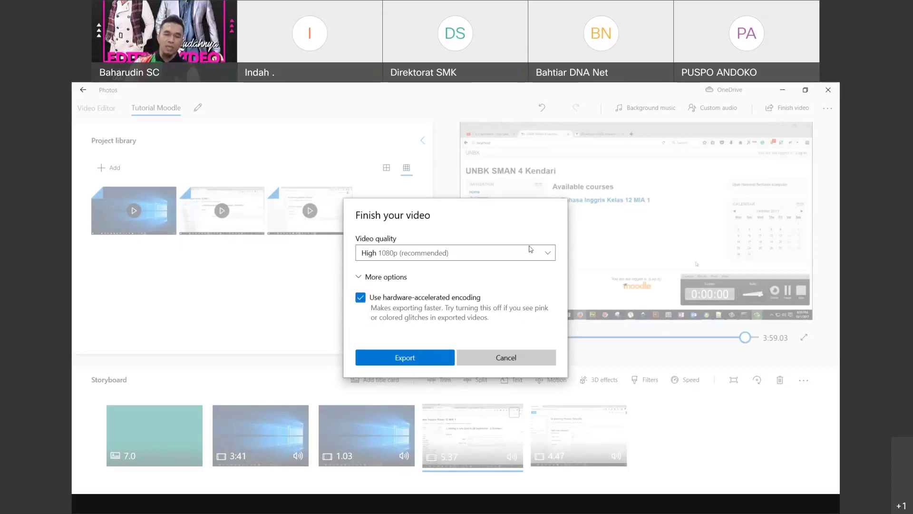
Step: Export the video at High 1080p quality to the desktop as Tutorial Moodle
{"action": "left_click", "coordinate": [379, 277]}
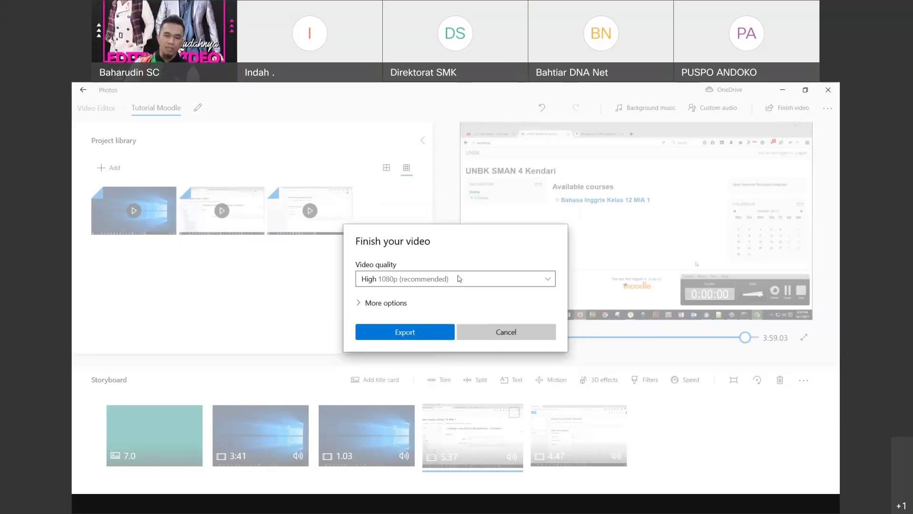
{"action": "left_click", "coordinate": [416, 336]}
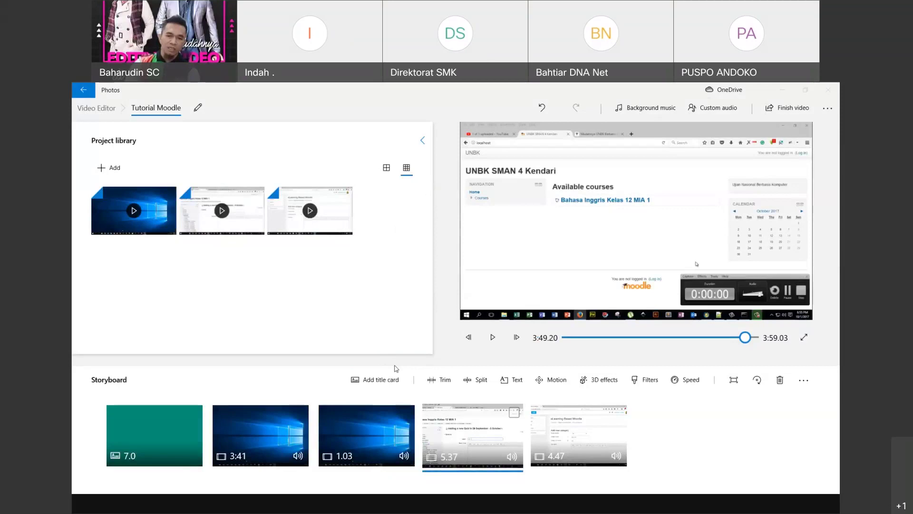
{"action": "left_click", "coordinate": [588, 383]}
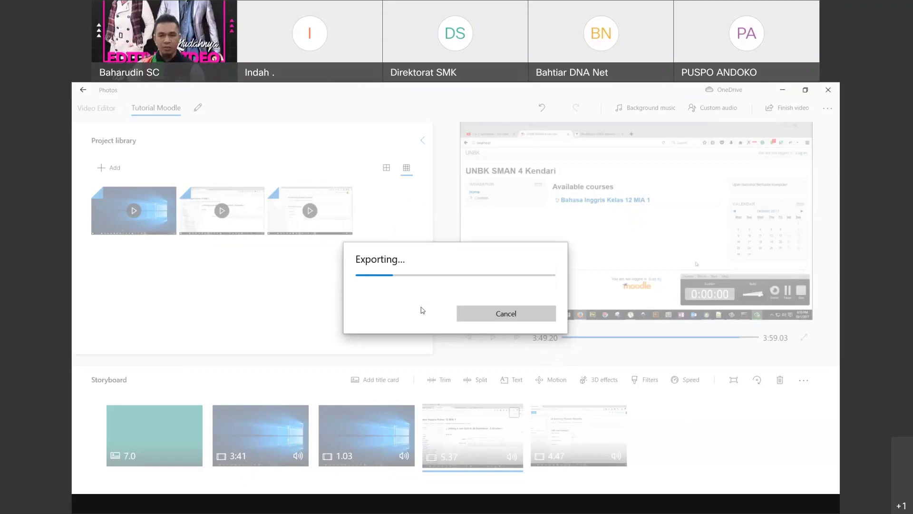
Step: Switch to the desktop and move the exported Tutorial Moodle file into the empty area away from the other icons
{"action": "key", "text": "alt+Tab"}
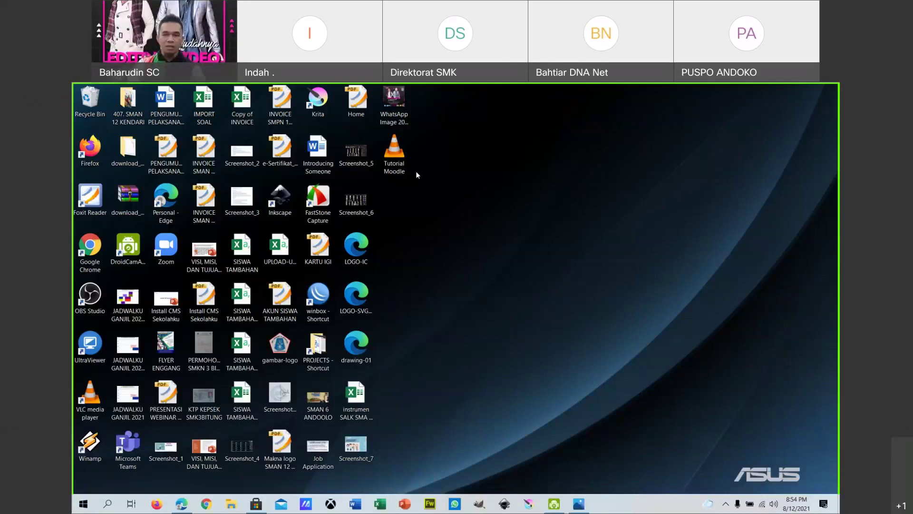
{"action": "left_click_drag", "start_coordinate": [395, 142], "coordinate": [508, 246]}
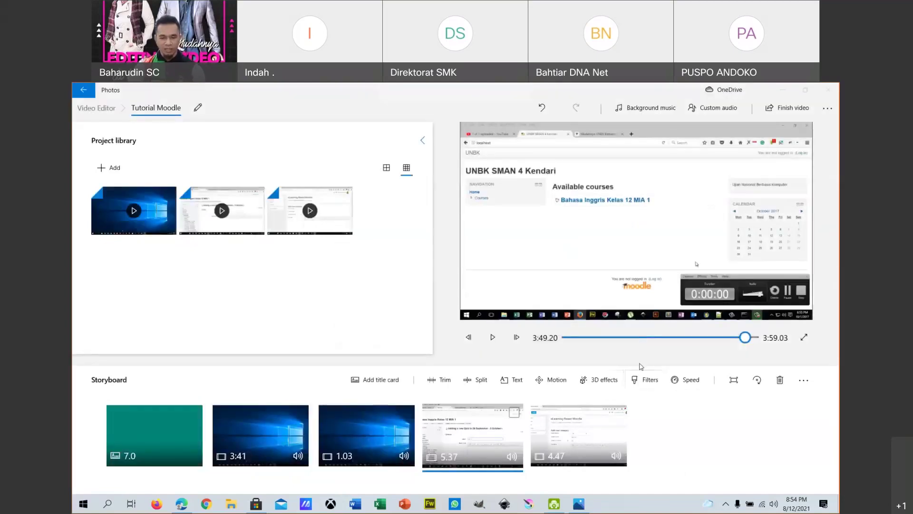
{"action": "key", "text": "super+d"}
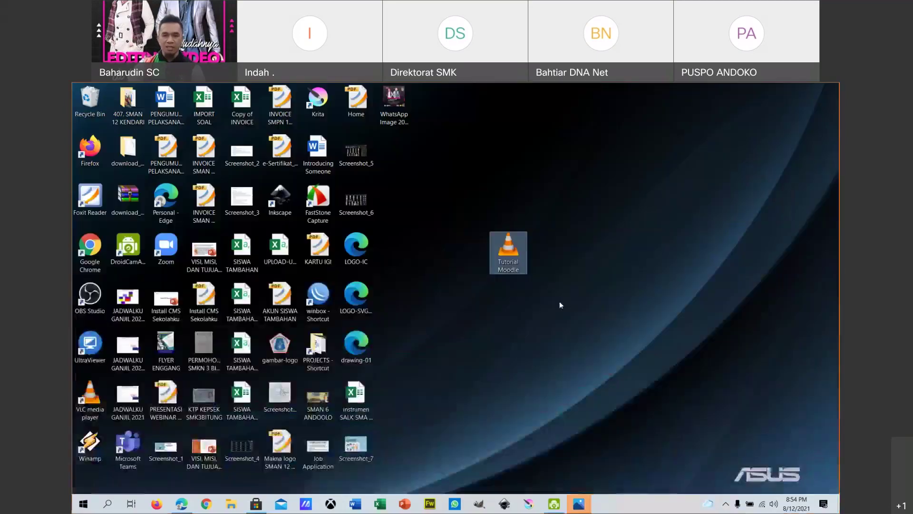
Step: Play the exported Tutorial Moodle video in VLC media player, pause it, skip ahead past its midpoint, and close the player
{"action": "right_click", "coordinate": [516, 257]}
{"action": "left_click", "coordinate": [541, 221]}
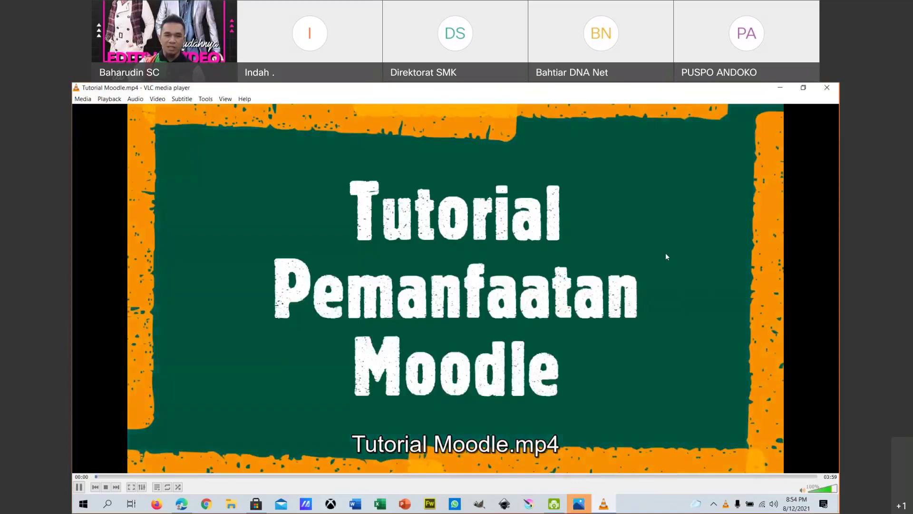
{"action": "left_click", "coordinate": [527, 332]}
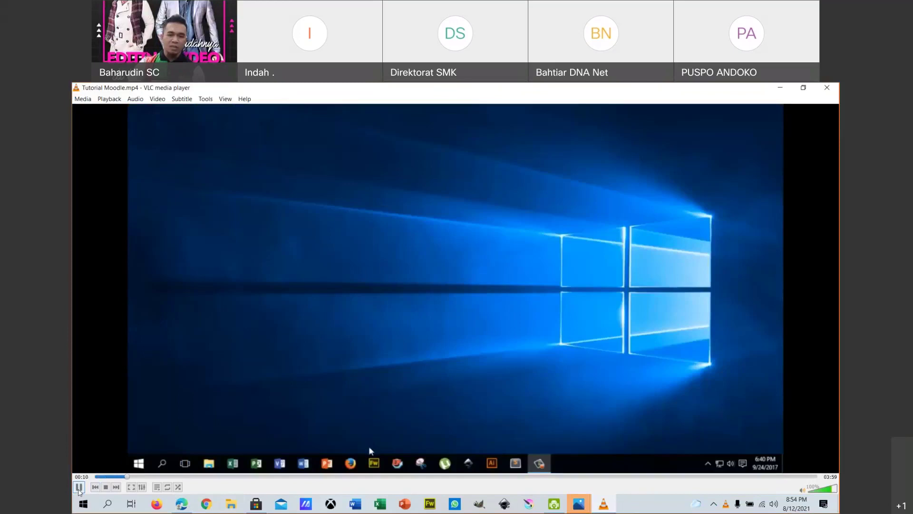
{"action": "left_click", "coordinate": [79, 487]}
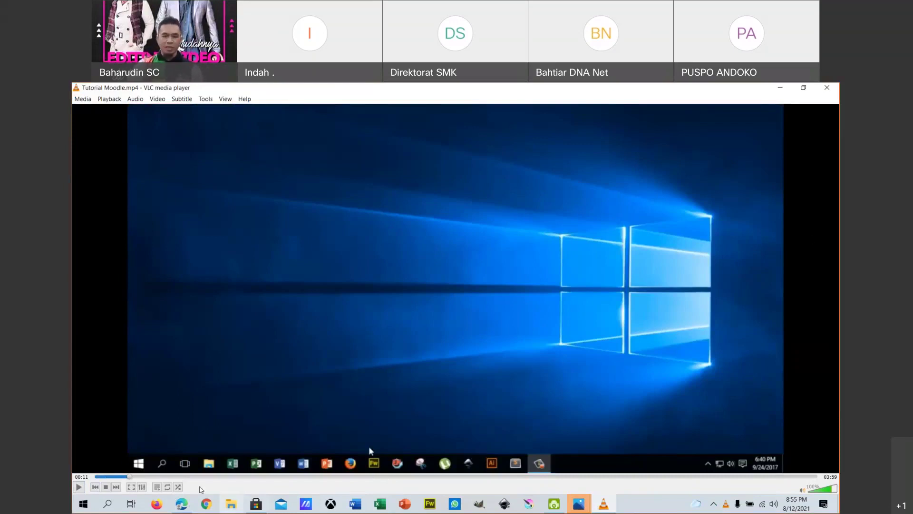
{"action": "left_click", "coordinate": [105, 476]}
{"action": "left_click_drag", "start_coordinate": [105, 477], "coordinate": [521, 475]}
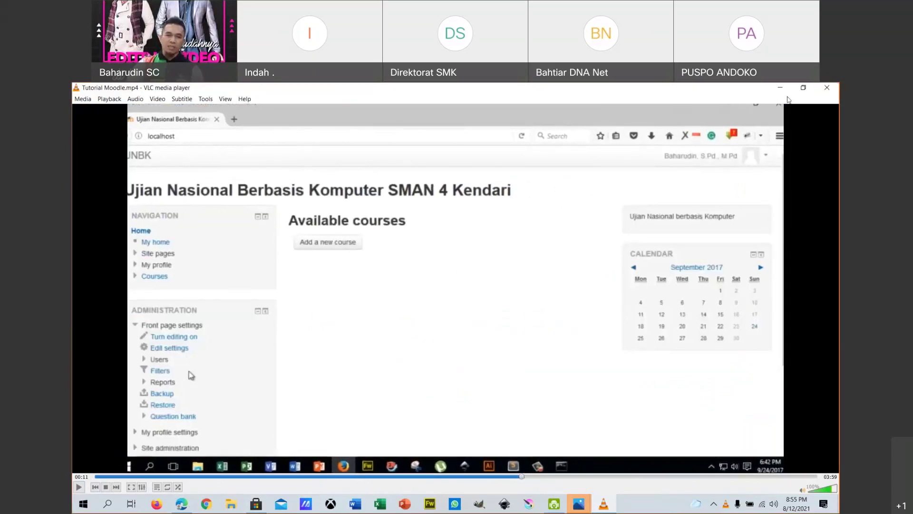
{"action": "left_click", "coordinate": [827, 90]}
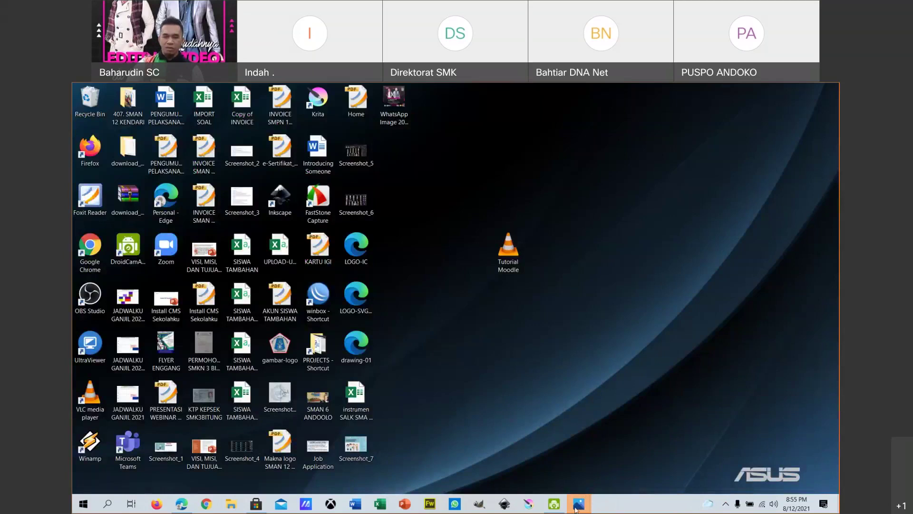
Step: Switch back to the Tutorial Moodle project window in Photos
{"action": "mouse_move", "coordinate": [579, 503]}
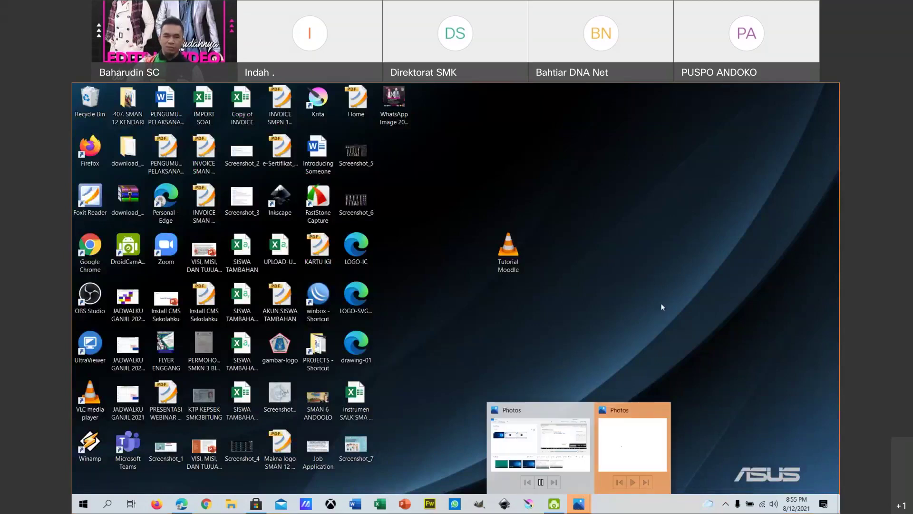
{"action": "left_click", "coordinate": [576, 508]}
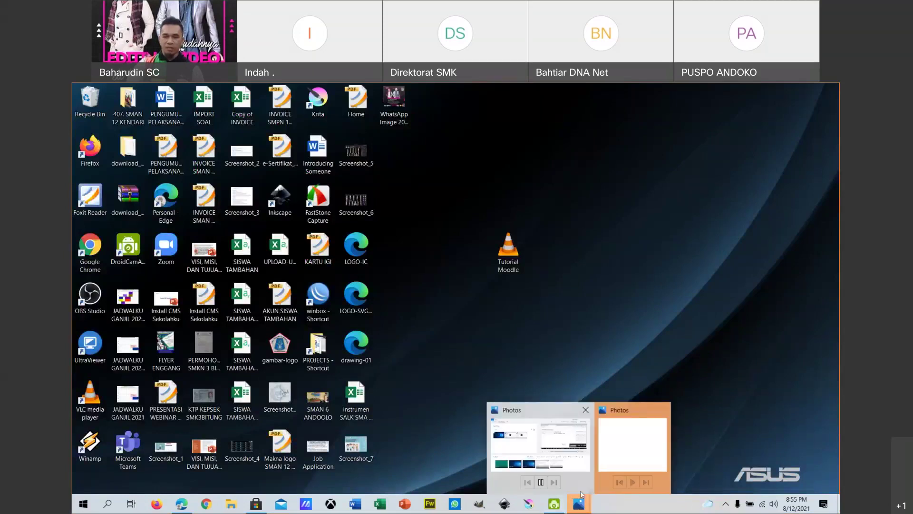
{"action": "left_click", "coordinate": [563, 447]}
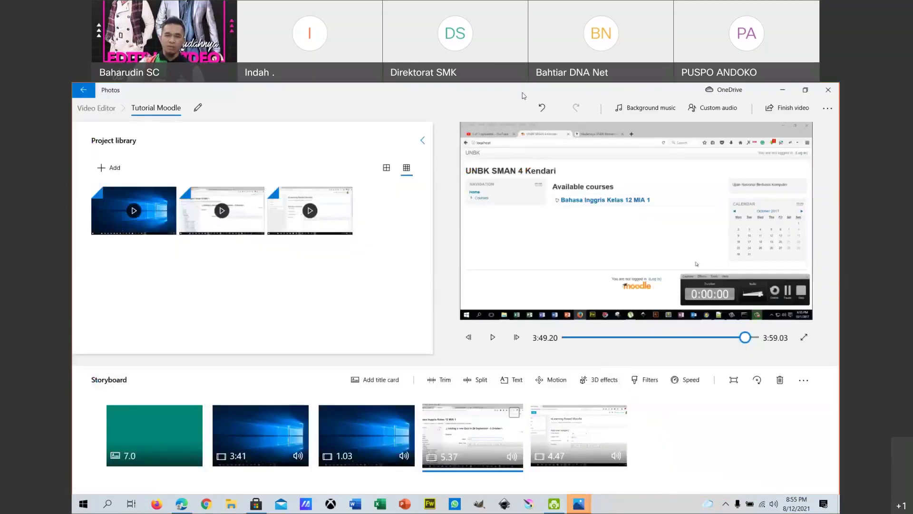
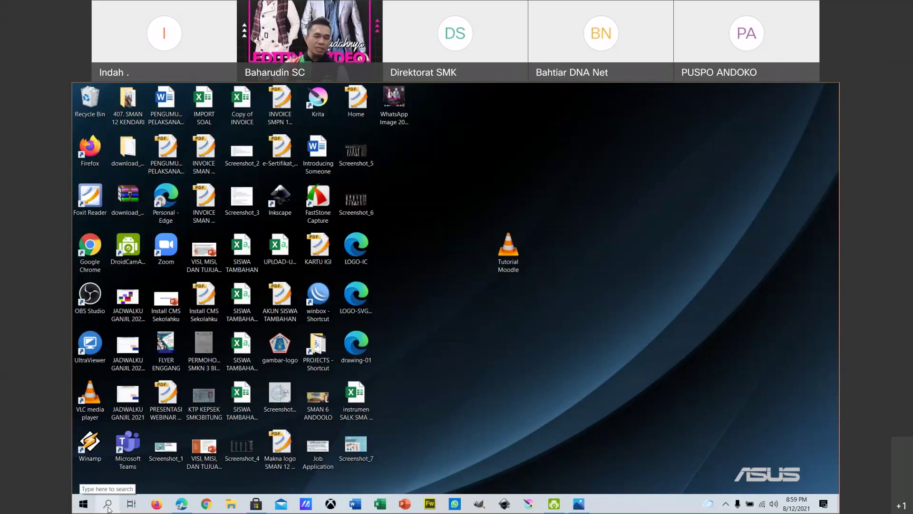
Step: Look through the complete list of installed Windows apps for Video Editor
{"action": "left_click", "coordinate": [108, 504]}
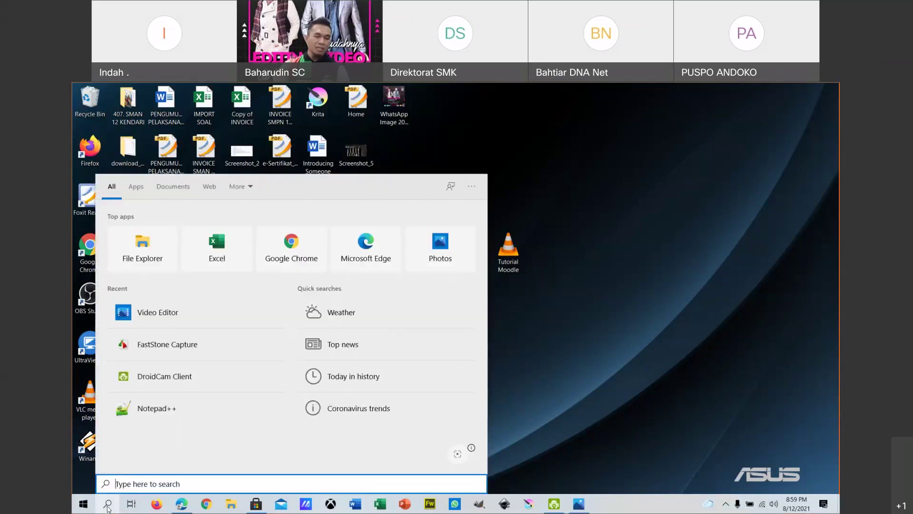
{"action": "left_click", "coordinate": [107, 505]}
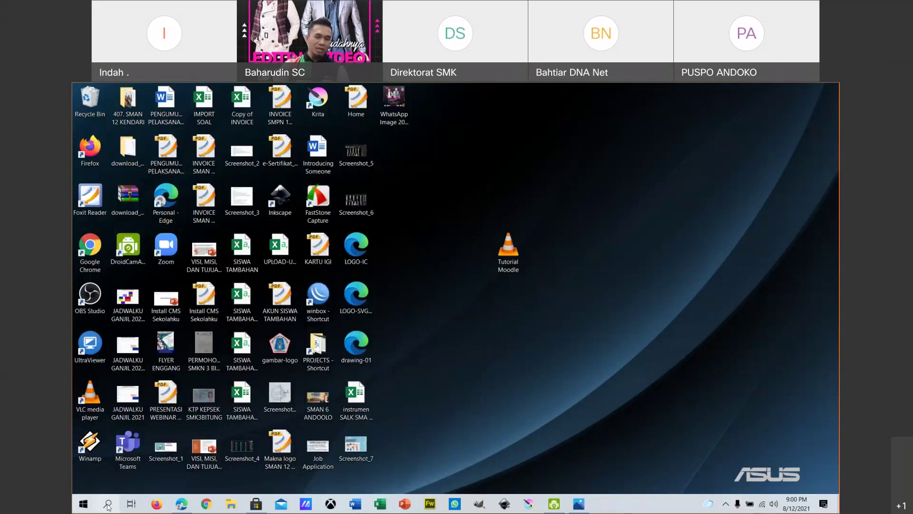
{"action": "left_click", "coordinate": [82, 507]}
{"action": "scroll", "coordinate": [119, 468], "scroll_direction": "down", "scroll_amount": 2}
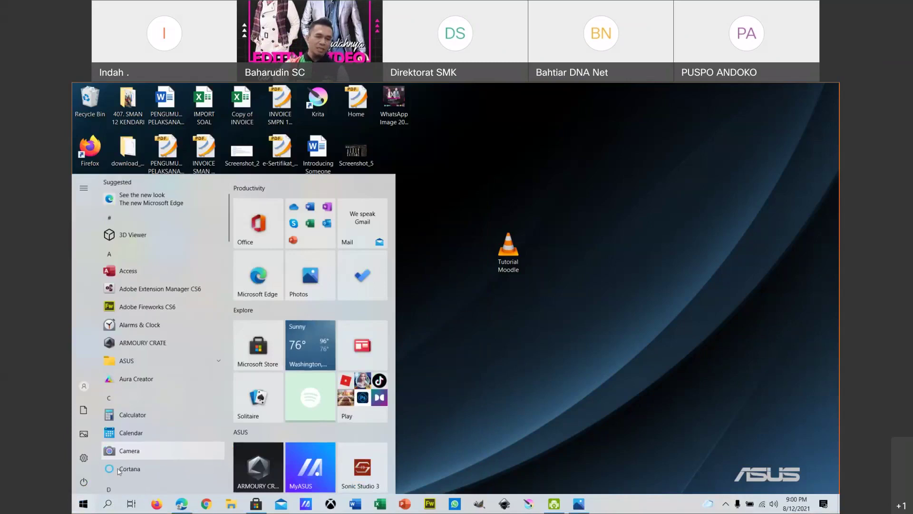
{"action": "scroll", "coordinate": [119, 471], "scroll_direction": "down", "scroll_amount": 1}
{"action": "scroll", "coordinate": [128, 409], "scroll_direction": "up", "scroll_amount": 3}
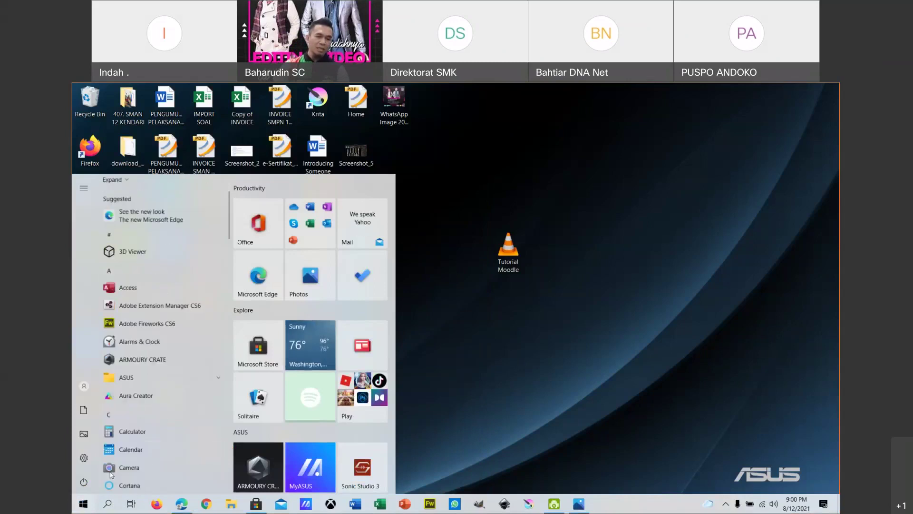
{"action": "scroll", "coordinate": [195, 340], "scroll_direction": "down", "scroll_amount": 3}
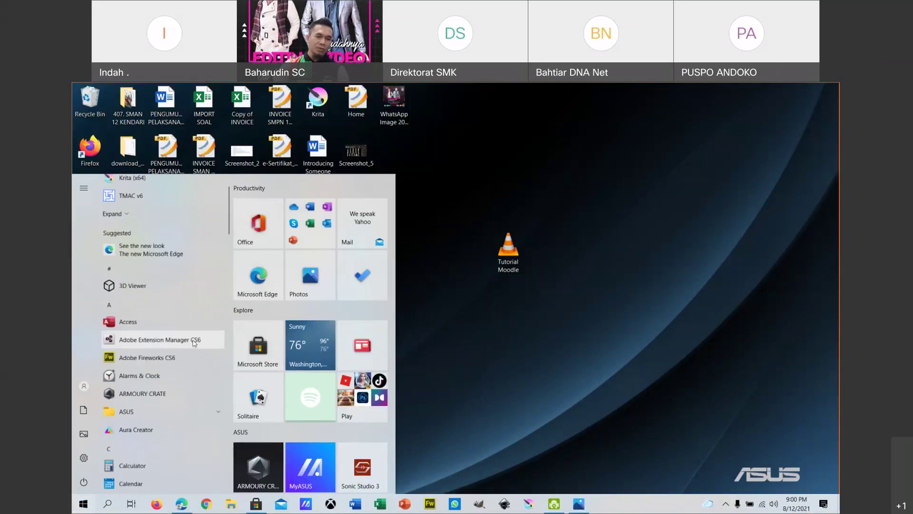
{"action": "scroll", "coordinate": [186, 419], "scroll_direction": "down", "scroll_amount": 1}
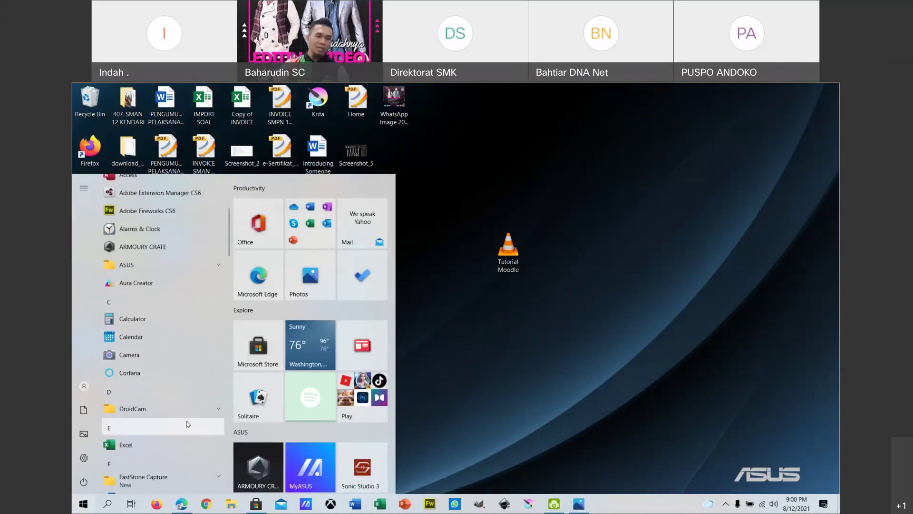
{"action": "scroll", "coordinate": [188, 418], "scroll_direction": "up", "scroll_amount": 5}
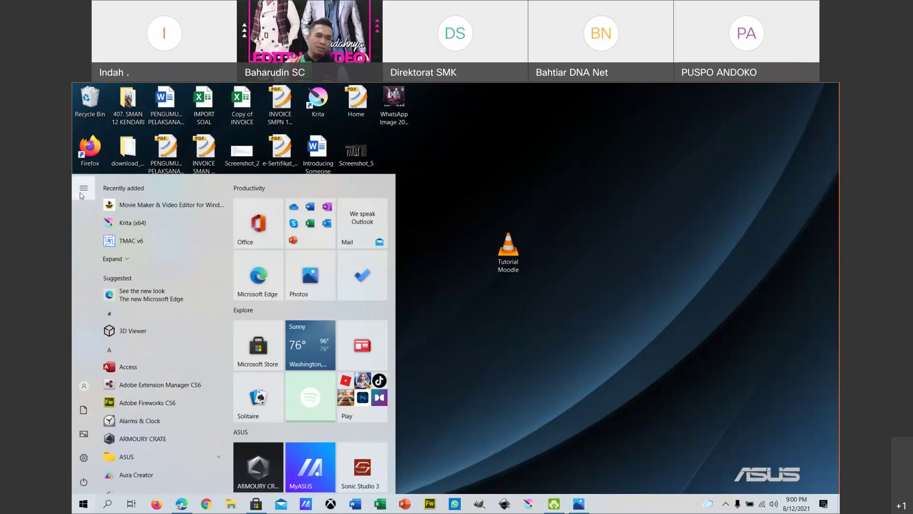
{"action": "mouse_move", "coordinate": [81, 195]}
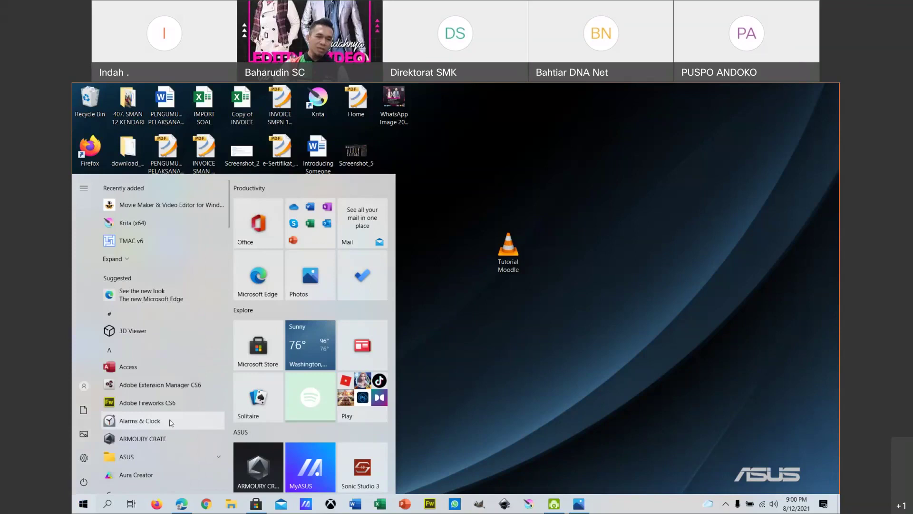
{"action": "scroll", "coordinate": [170, 423], "scroll_direction": "down", "scroll_amount": 3}
{"action": "scroll", "coordinate": [165, 408], "scroll_direction": "down", "scroll_amount": 5}
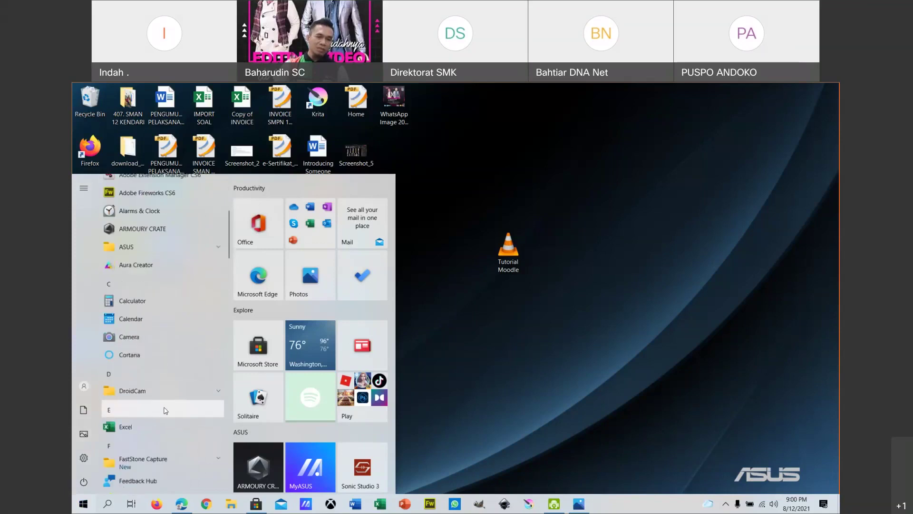
{"action": "scroll", "coordinate": [165, 410], "scroll_direction": "down", "scroll_amount": 12}
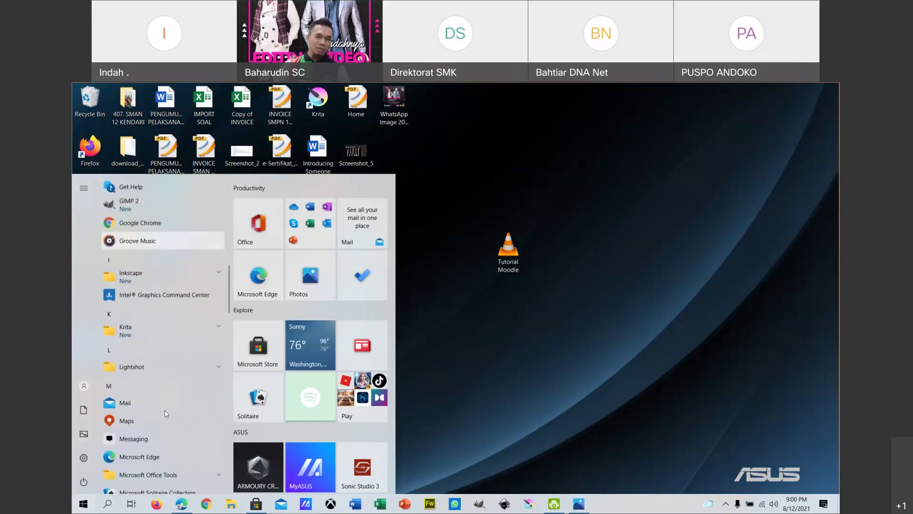
{"action": "scroll", "coordinate": [166, 413], "scroll_direction": "down", "scroll_amount": 12}
{"action": "scroll", "coordinate": [166, 415], "scroll_direction": "down", "scroll_amount": 20}
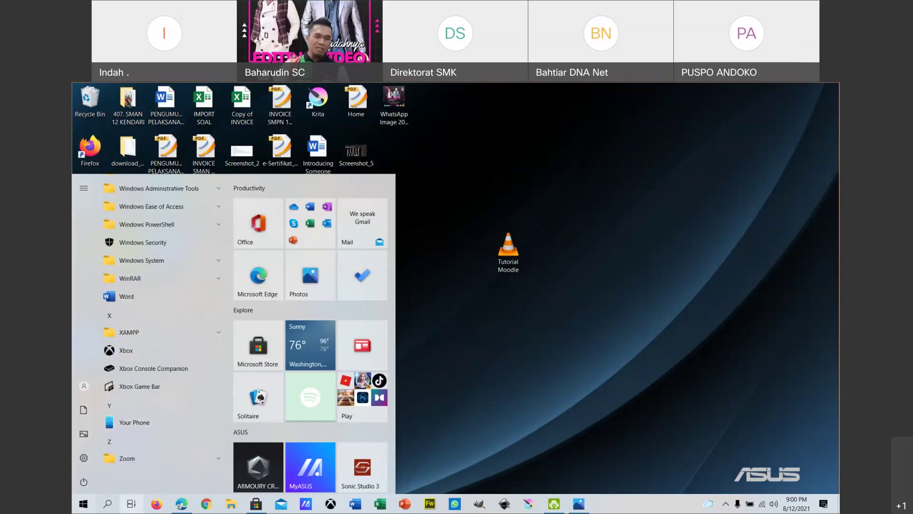
{"action": "scroll", "coordinate": [180, 368], "scroll_direction": "up", "scroll_amount": 10}
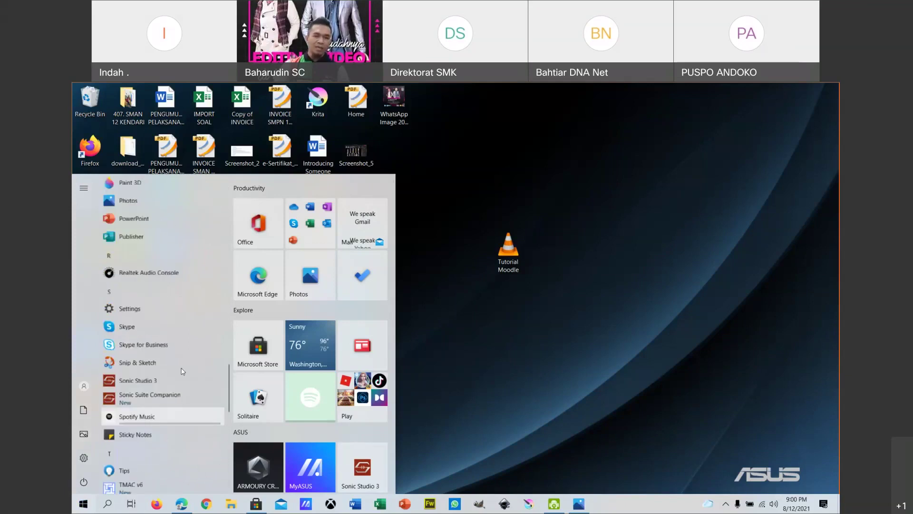
Step: Search Windows for "vide" and pin the Video Editor app to the taskbar
{"action": "left_click", "coordinate": [107, 506]}
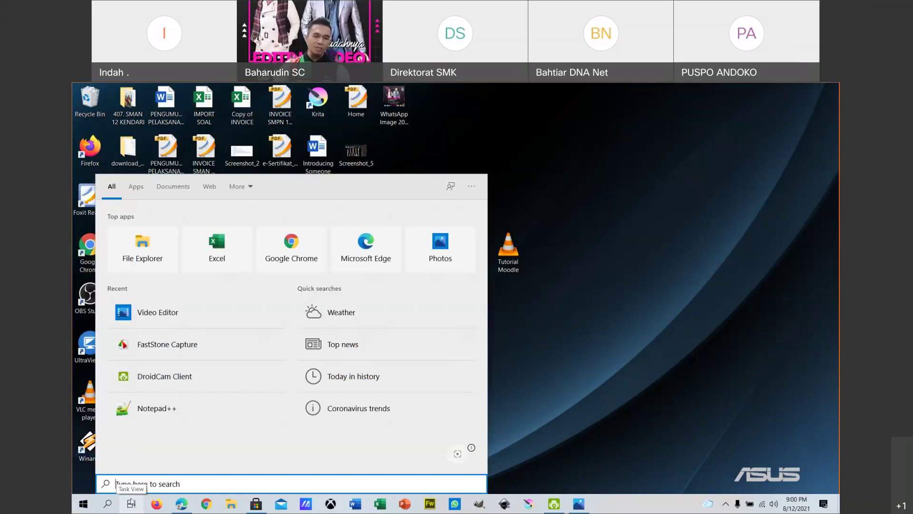
{"action": "type", "text": "vide"}
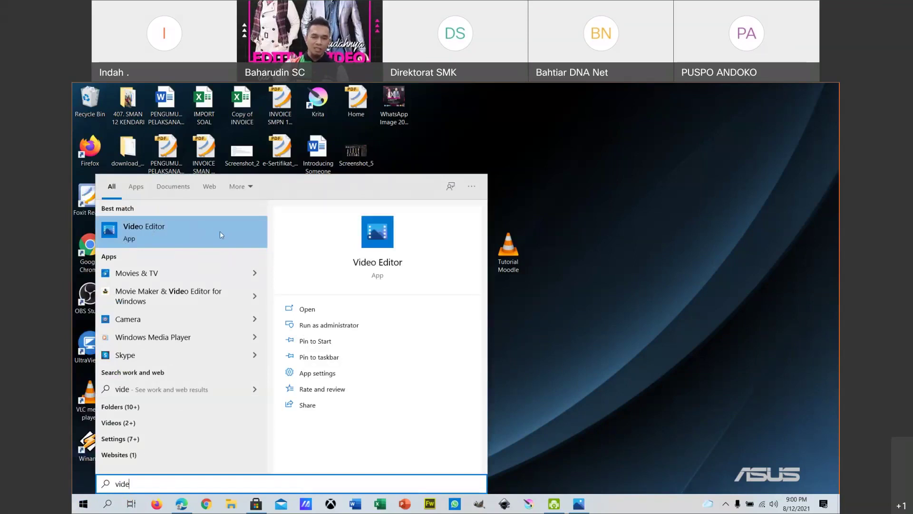
{"action": "right_click", "coordinate": [195, 236]}
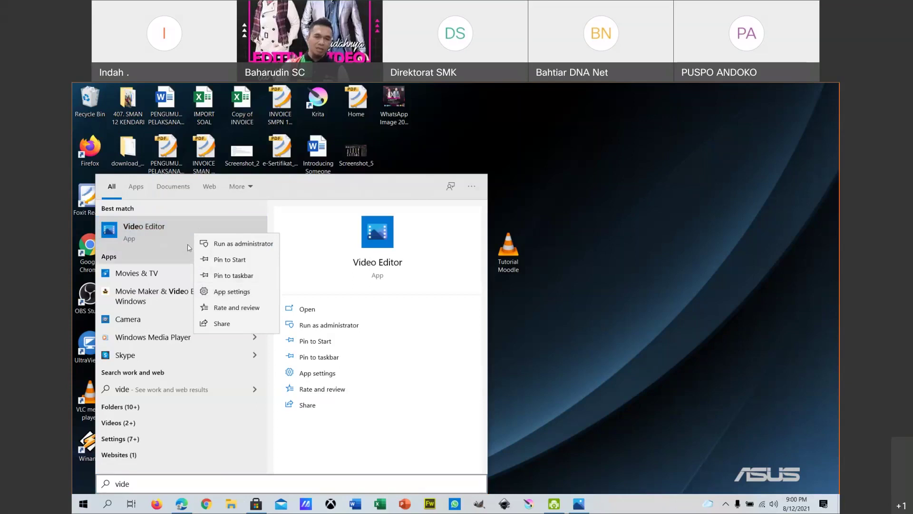
{"action": "right_click", "coordinate": [181, 230]}
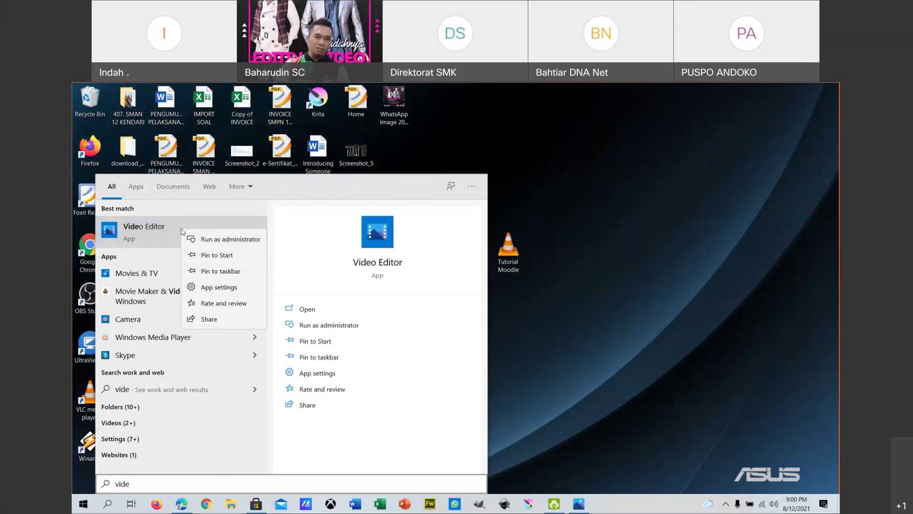
{"action": "left_click", "coordinate": [216, 274]}
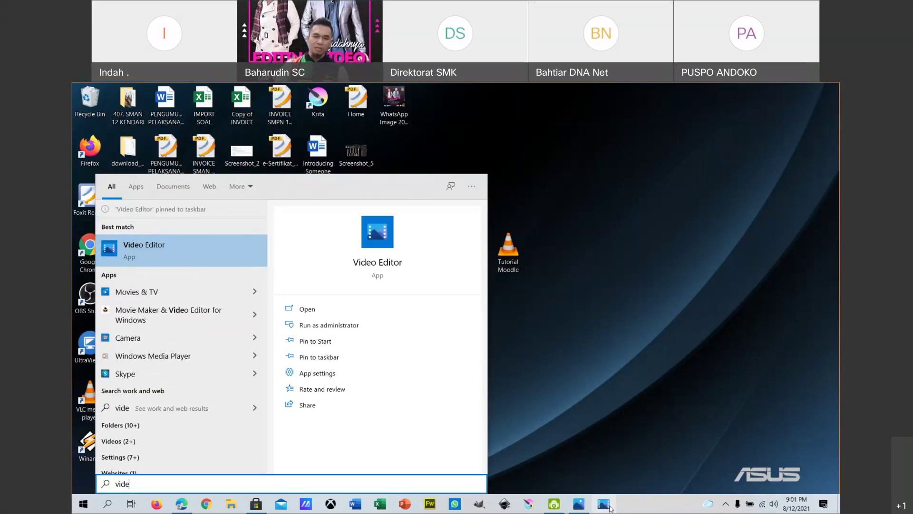
Step: Launch Video Editor, continue into a new edit session, and reopen the Tutorial Moodle project
{"action": "left_click", "coordinate": [605, 436]}
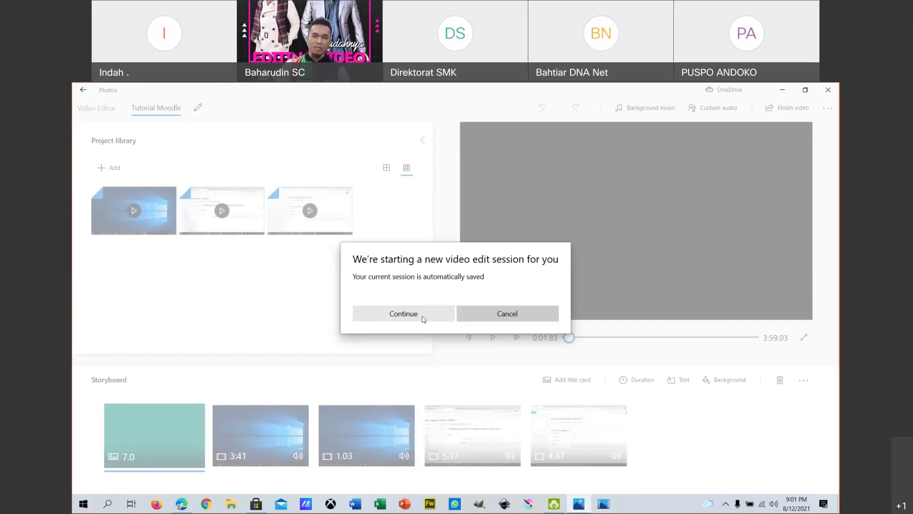
{"action": "left_click", "coordinate": [422, 316]}
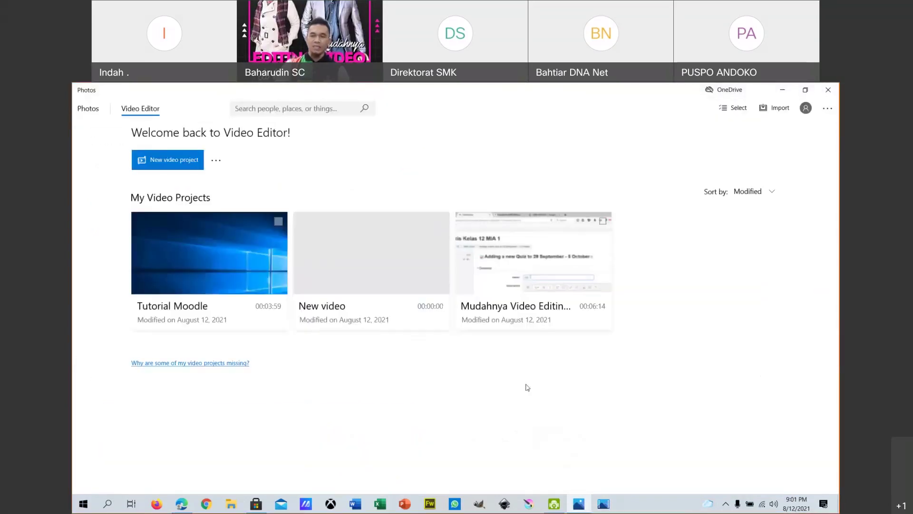
{"action": "left_click", "coordinate": [223, 271]}
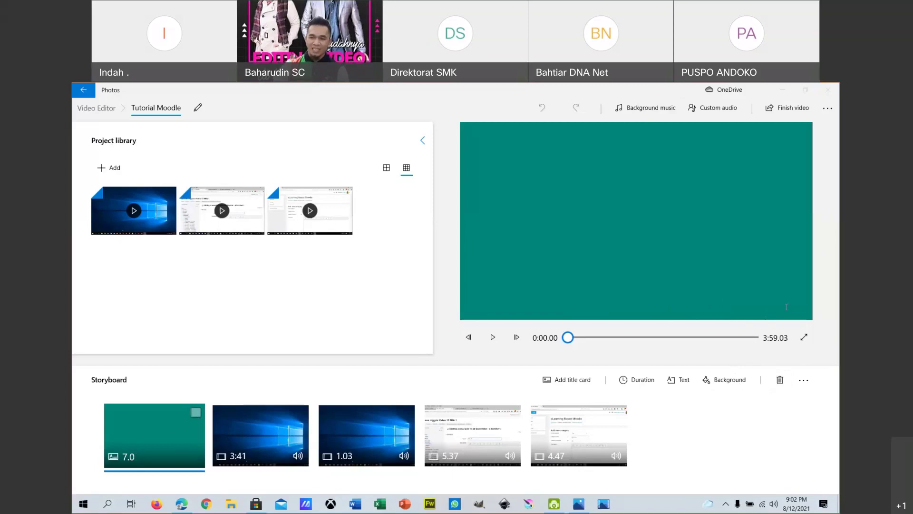
Step: Return to the Tutorial Moodle project, browse the background music tracks, highlight Remember When, and leave without applying any music
{"action": "left_click", "coordinate": [578, 503]}
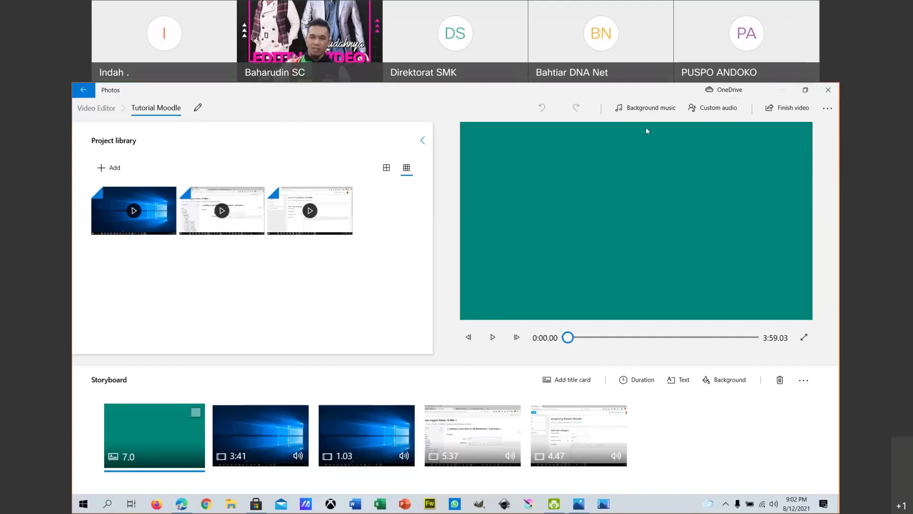
{"action": "left_click", "coordinate": [805, 90]}
{"action": "left_click", "coordinate": [693, 122]}
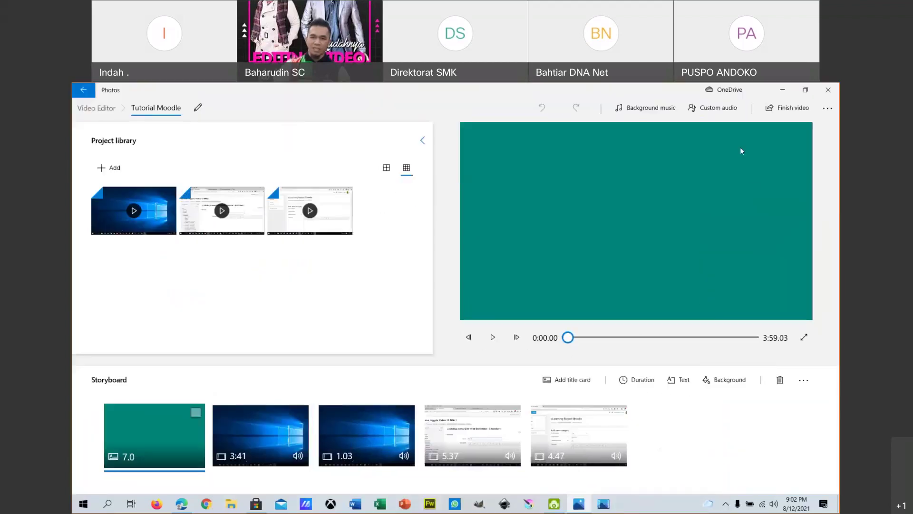
{"action": "left_click", "coordinate": [650, 110]}
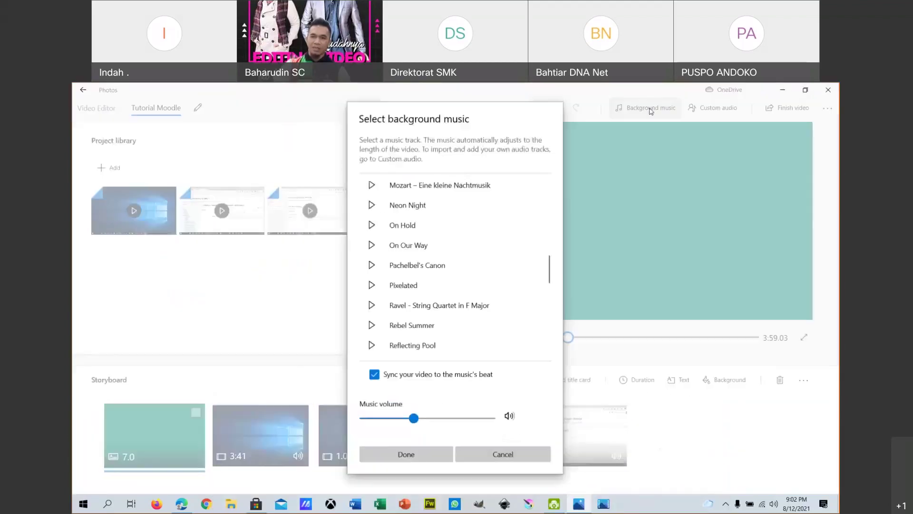
{"action": "scroll", "coordinate": [469, 255], "scroll_direction": "down", "scroll_amount": 1}
{"action": "left_click", "coordinate": [428, 338]}
{"action": "scroll", "coordinate": [441, 337], "scroll_direction": "down", "scroll_amount": 1}
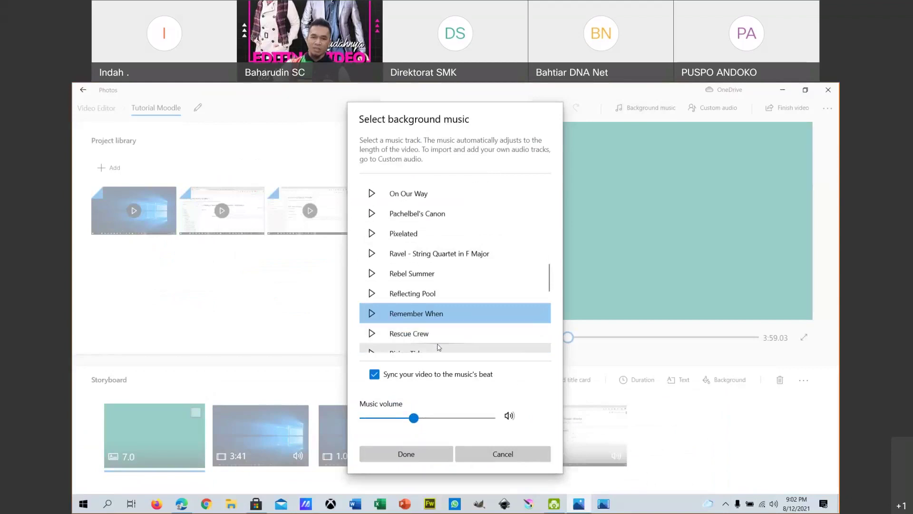
{"action": "scroll", "coordinate": [439, 340], "scroll_direction": "up", "scroll_amount": 3}
{"action": "left_click", "coordinate": [495, 457]}
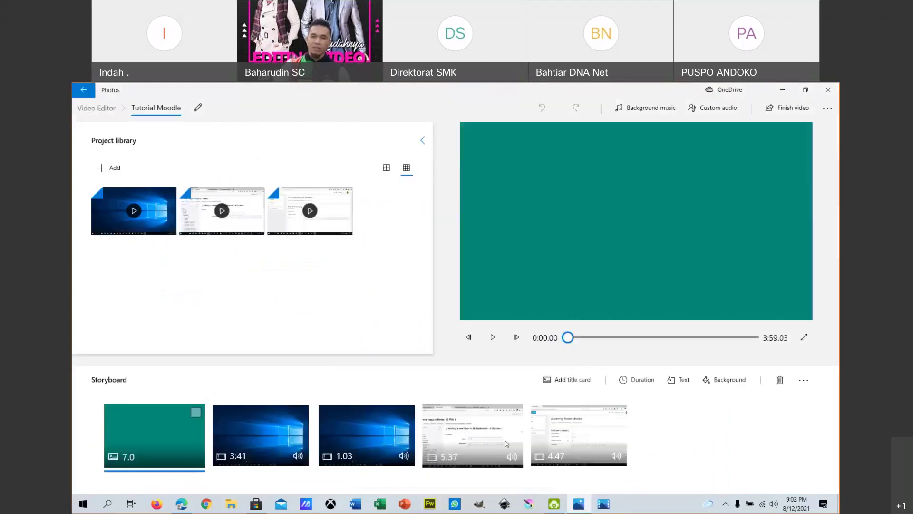
Step: Look for a custom audio file in the DATA (D:) drive and the Music folder, and leave Custom audio without adding one
{"action": "left_click", "coordinate": [718, 108]}
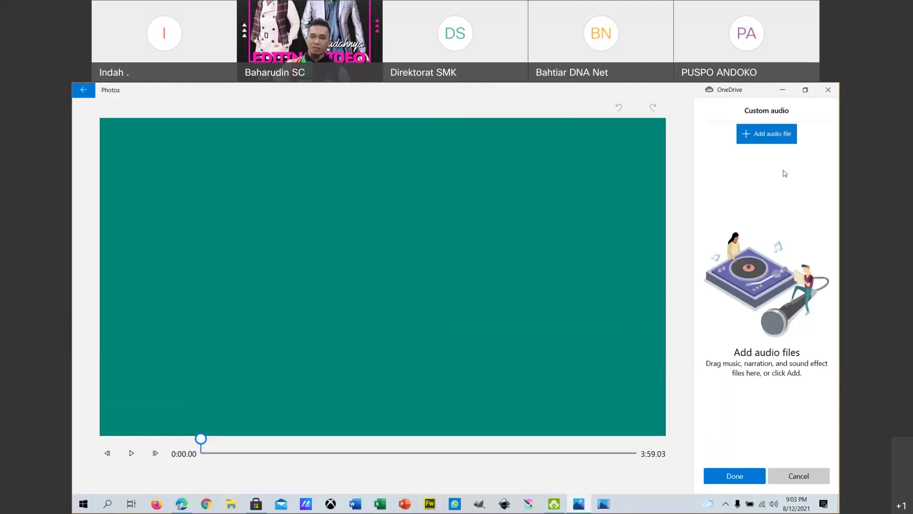
{"action": "left_click", "coordinate": [756, 140]}
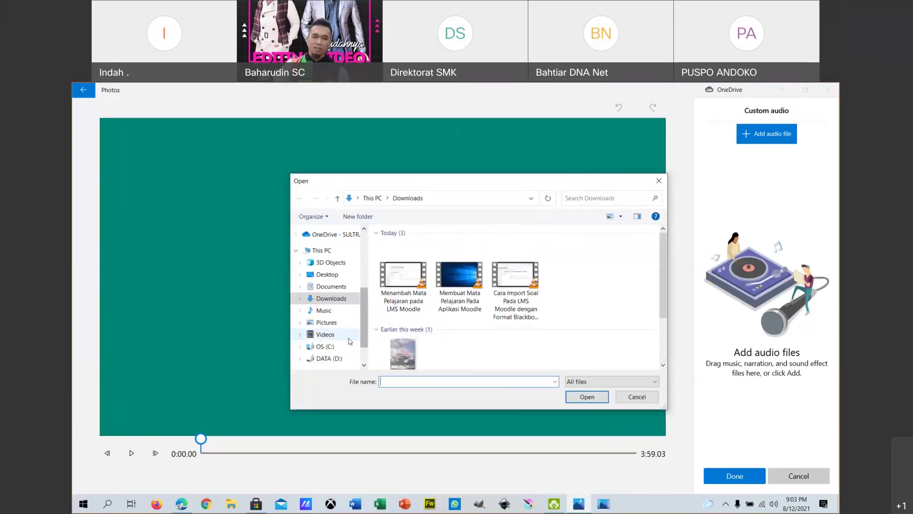
{"action": "left_click", "coordinate": [326, 358]}
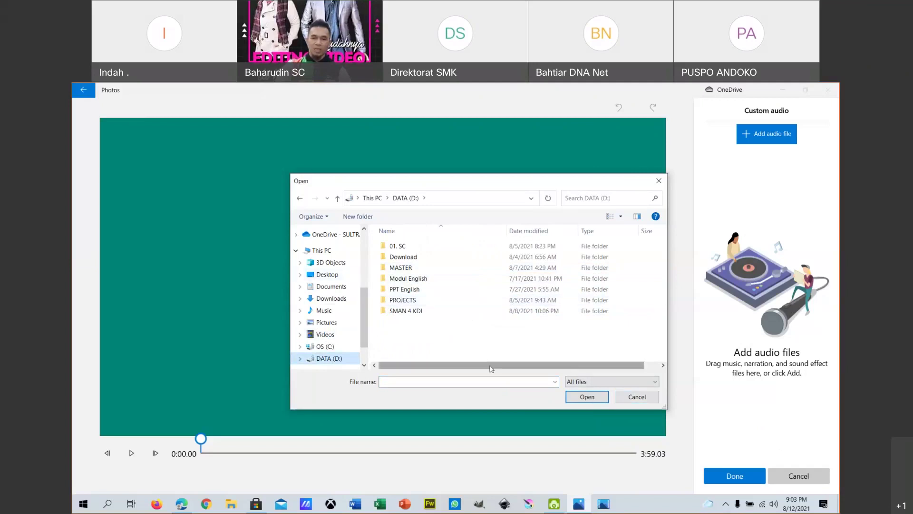
{"action": "left_click", "coordinate": [324, 310]}
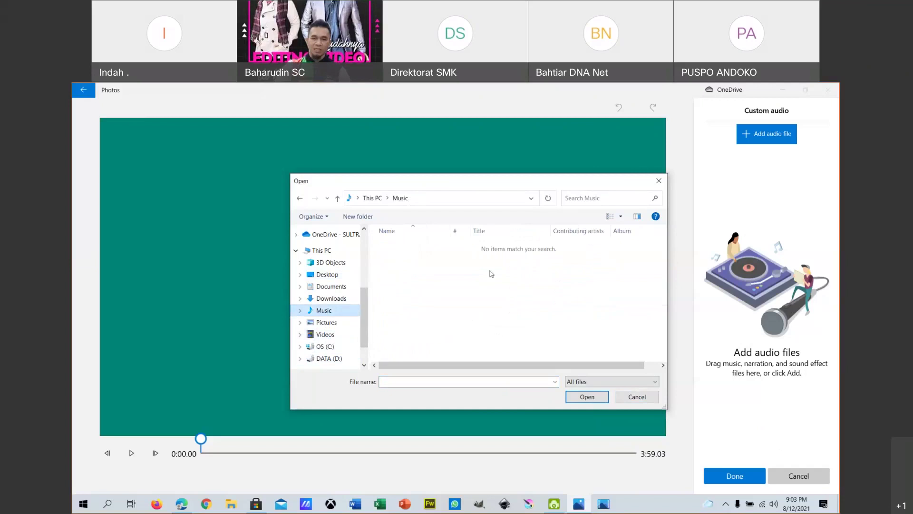
{"action": "scroll", "coordinate": [332, 328], "scroll_direction": "down", "scroll_amount": 1}
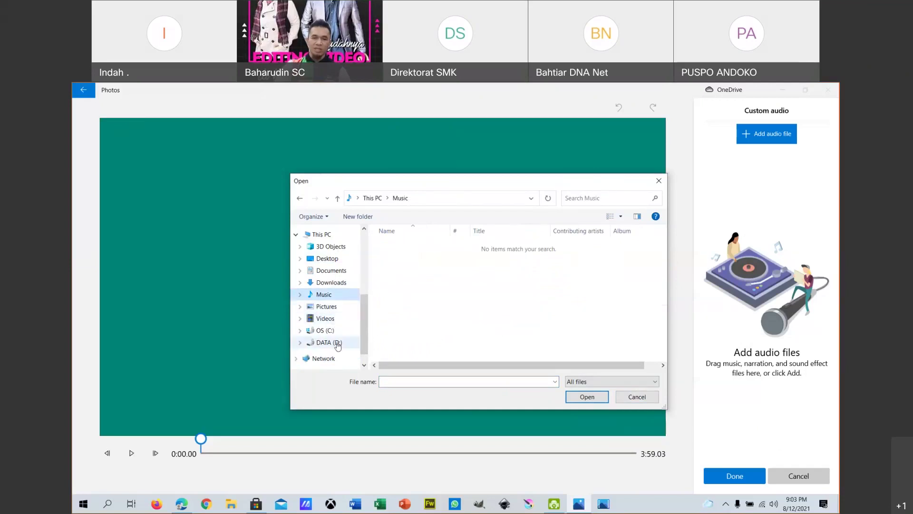
{"action": "left_click", "coordinate": [338, 343]}
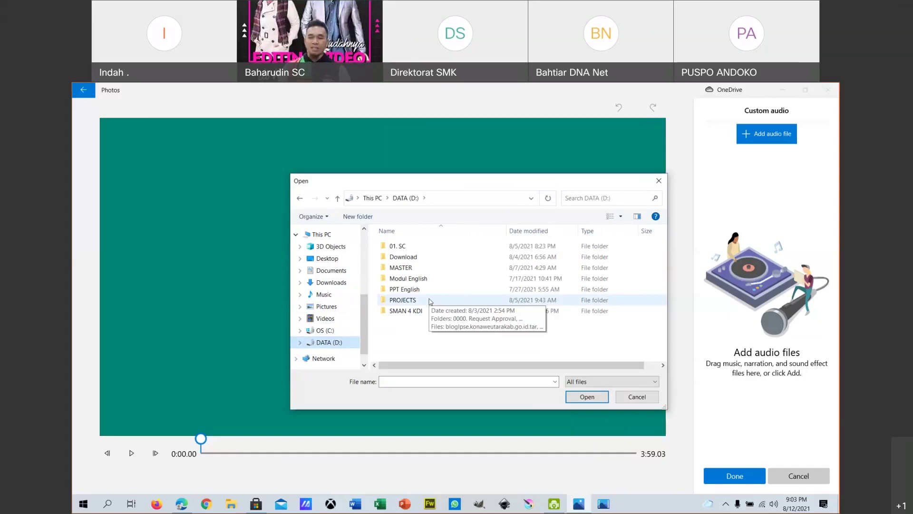
{"action": "left_click", "coordinate": [637, 396]}
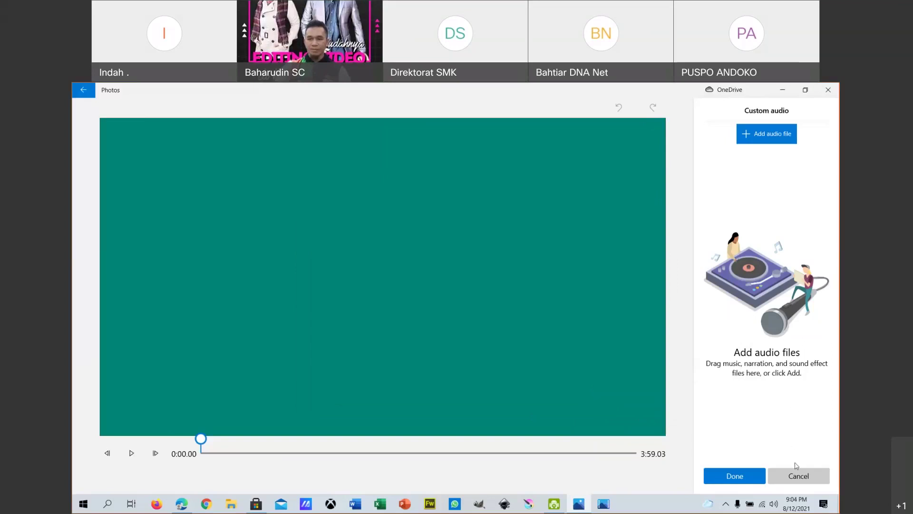
{"action": "left_click", "coordinate": [799, 477]}
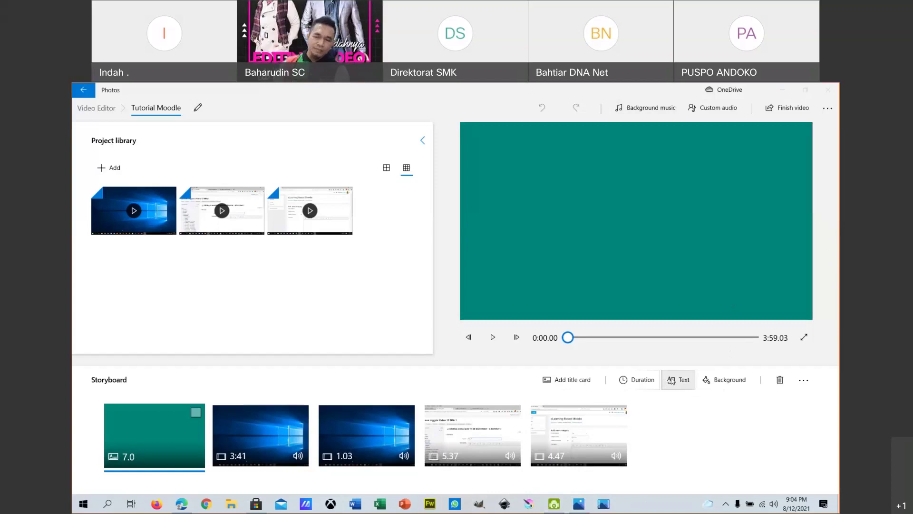
Step: Examine the animated text styles and layouts available for the title card's text, leaving the text unedited
{"action": "left_click", "coordinate": [672, 381]}
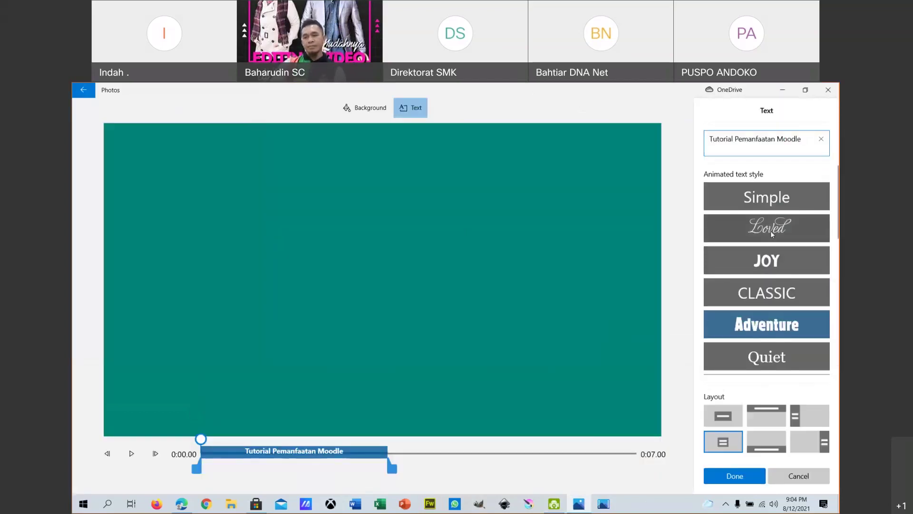
{"action": "scroll", "coordinate": [770, 230], "scroll_direction": "down", "scroll_amount": 3}
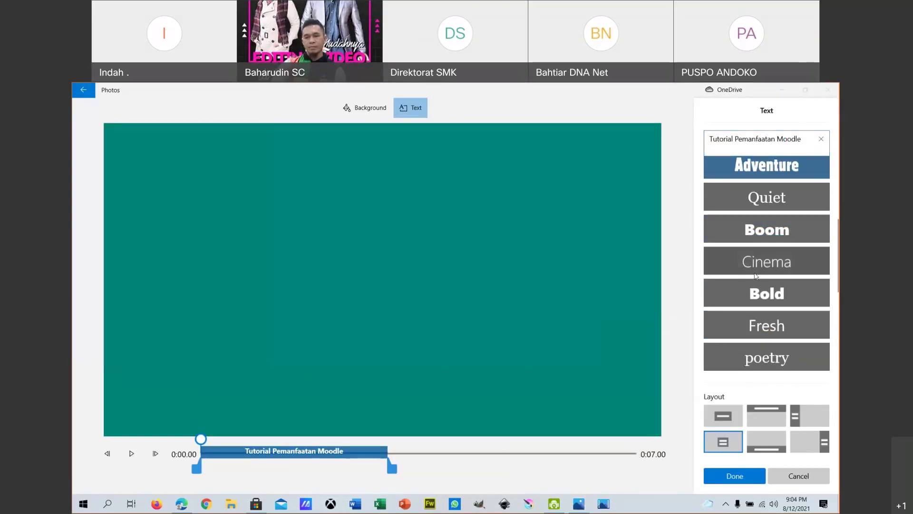
{"action": "scroll", "coordinate": [805, 282], "scroll_direction": "up", "scroll_amount": 4}
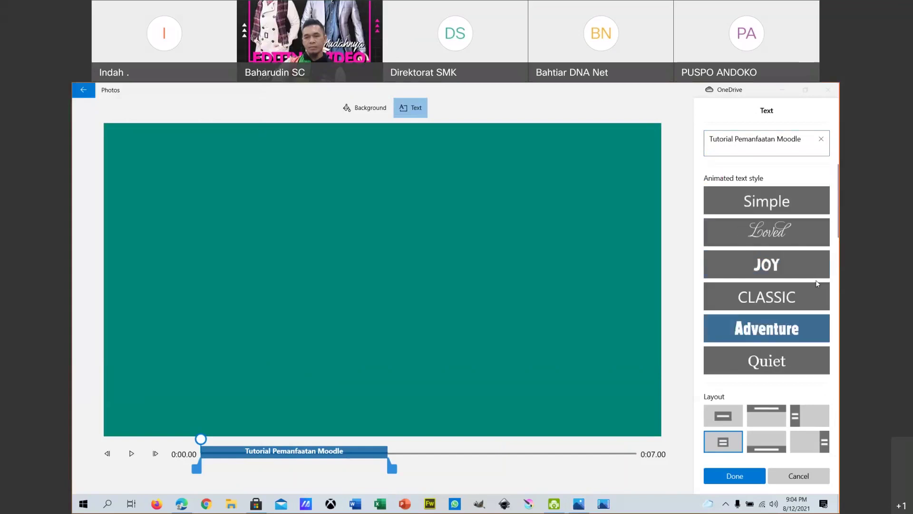
{"action": "scroll", "coordinate": [776, 246], "scroll_direction": "down", "scroll_amount": 8}
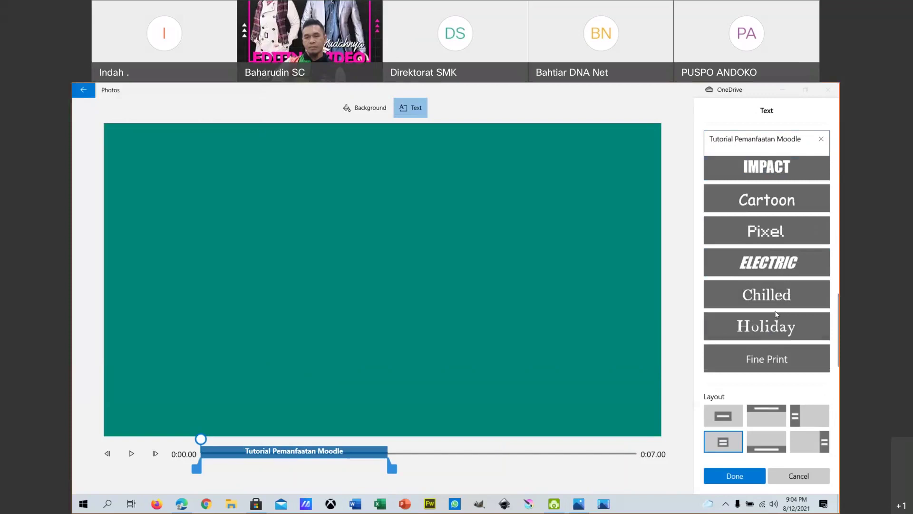
{"action": "scroll", "coordinate": [764, 336], "scroll_direction": "up", "scroll_amount": 1}
{"action": "scroll", "coordinate": [765, 335], "scroll_direction": "up", "scroll_amount": 5}
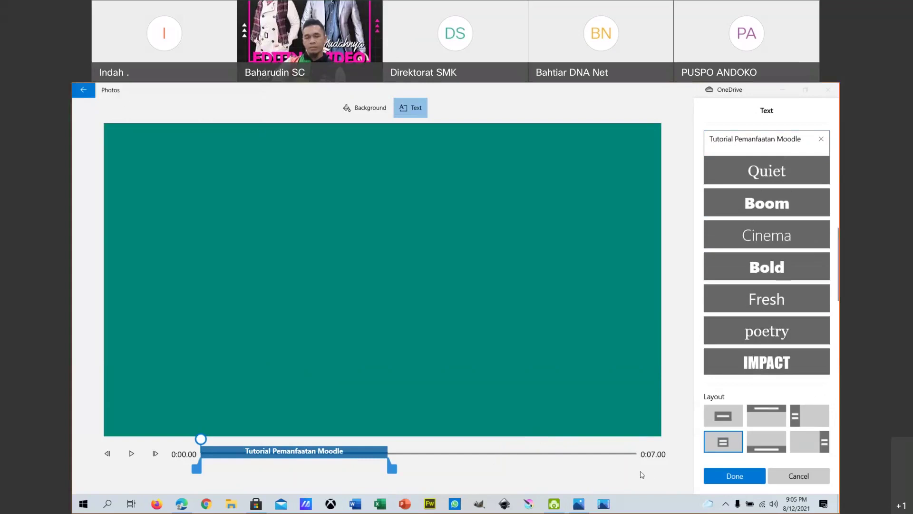
{"action": "scroll", "coordinate": [797, 332], "scroll_direction": "up", "scroll_amount": 4}
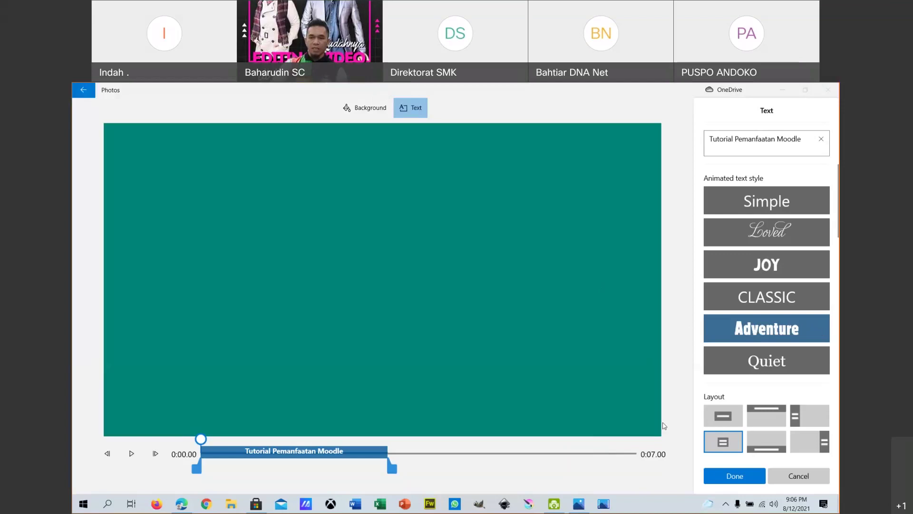
{"action": "scroll", "coordinate": [766, 349], "scroll_direction": "down", "scroll_amount": 4}
{"action": "scroll", "coordinate": [764, 348], "scroll_direction": "down", "scroll_amount": 3}
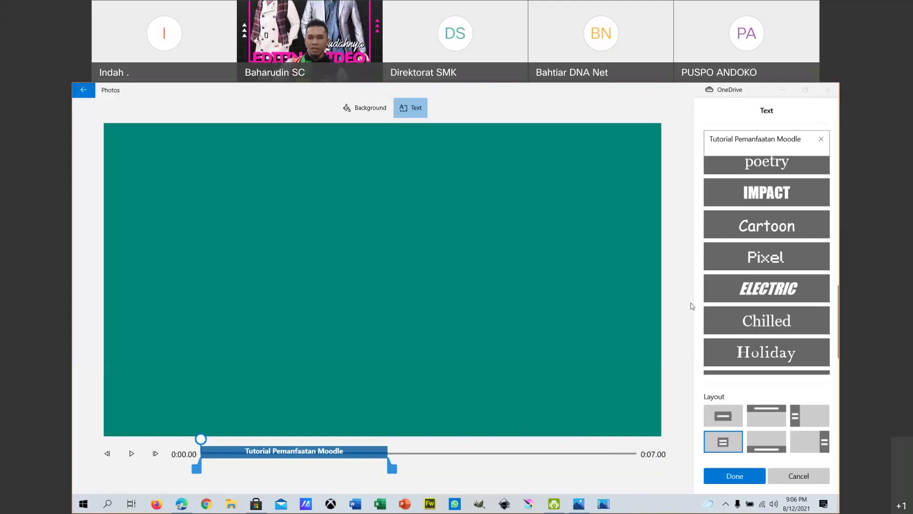
{"action": "left_click", "coordinate": [764, 144]}
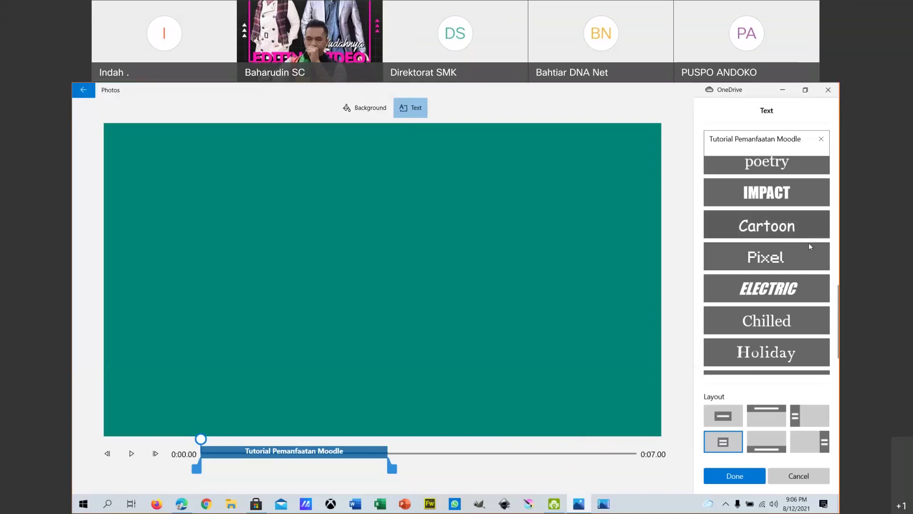
{"action": "scroll", "coordinate": [811, 239], "scroll_direction": "up", "scroll_amount": 2}
{"action": "scroll", "coordinate": [824, 290], "scroll_direction": "up", "scroll_amount": 5}
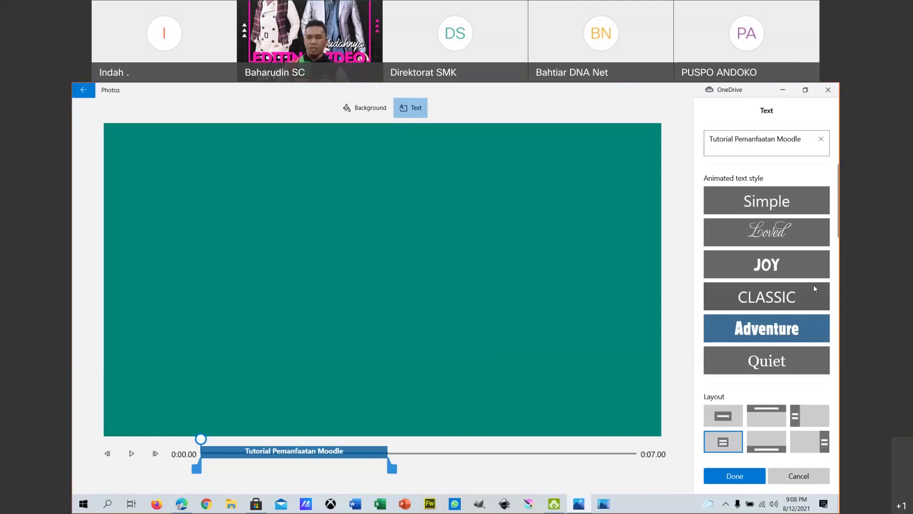
{"action": "left_click", "coordinate": [794, 475]}
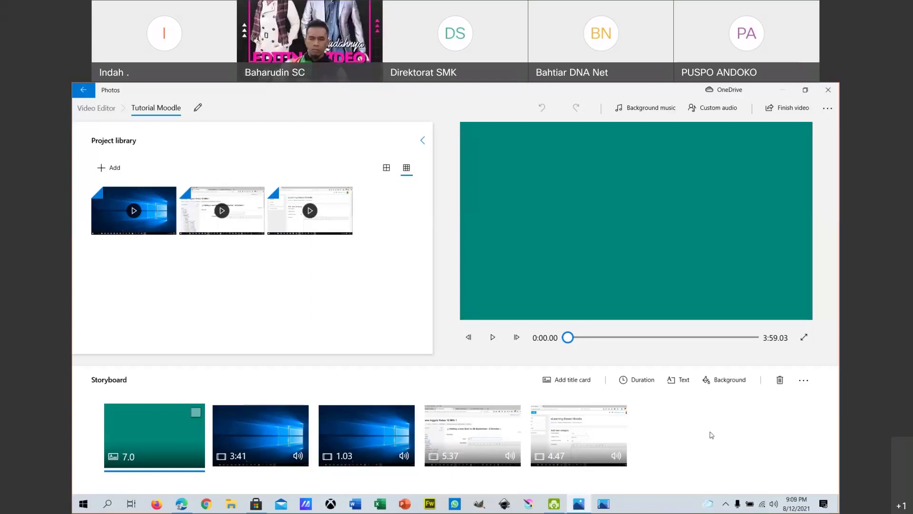
Step: Relaunch Video Editor with a new edit session and open the Tutorial Moodle project from My Video Projects
{"action": "left_click", "coordinate": [603, 508]}
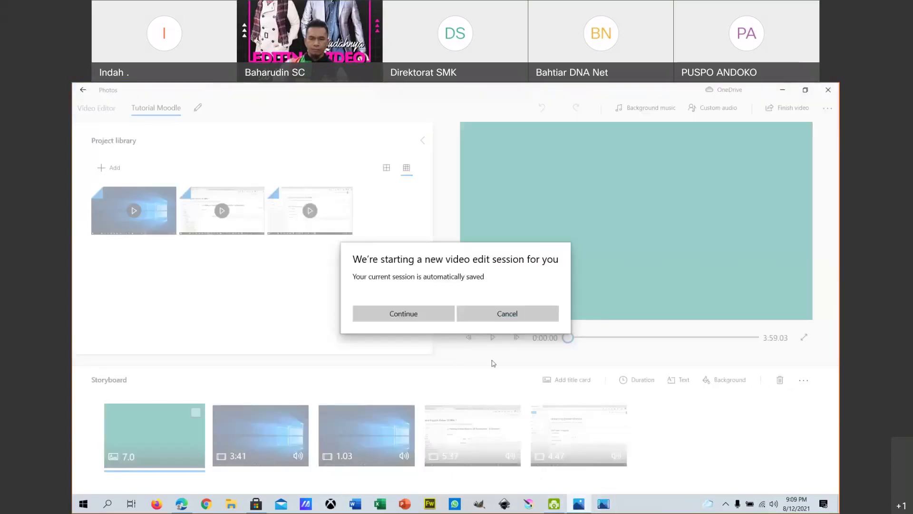
{"action": "left_click", "coordinate": [421, 317]}
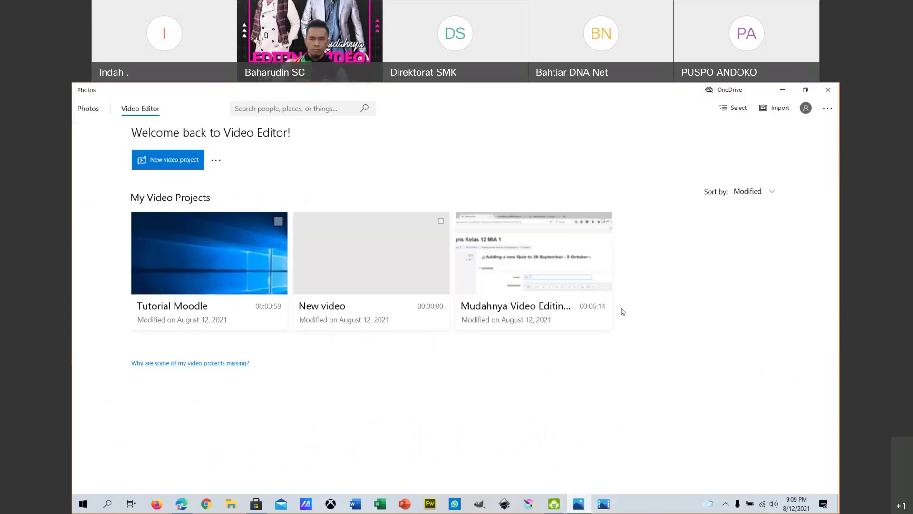
{"action": "left_click", "coordinate": [217, 264]}
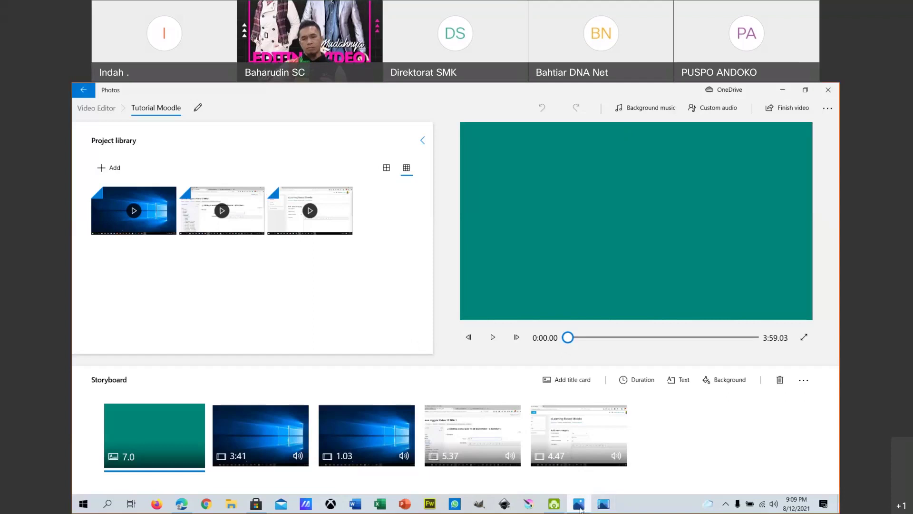
{"action": "mouse_move", "coordinate": [581, 510]}
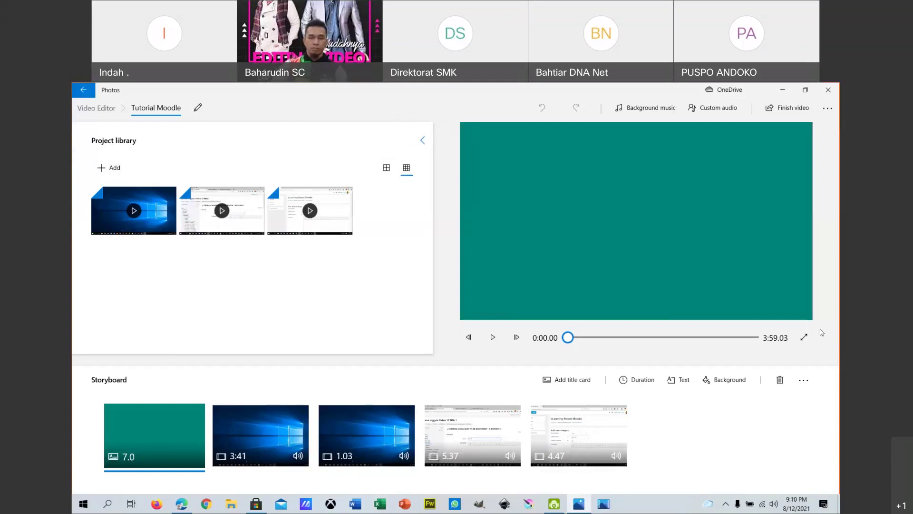
Step: Look over the project's additional options, including Themes and the 16:9 Landscape aspect ratio, without changing them
{"action": "left_click", "coordinate": [827, 108]}
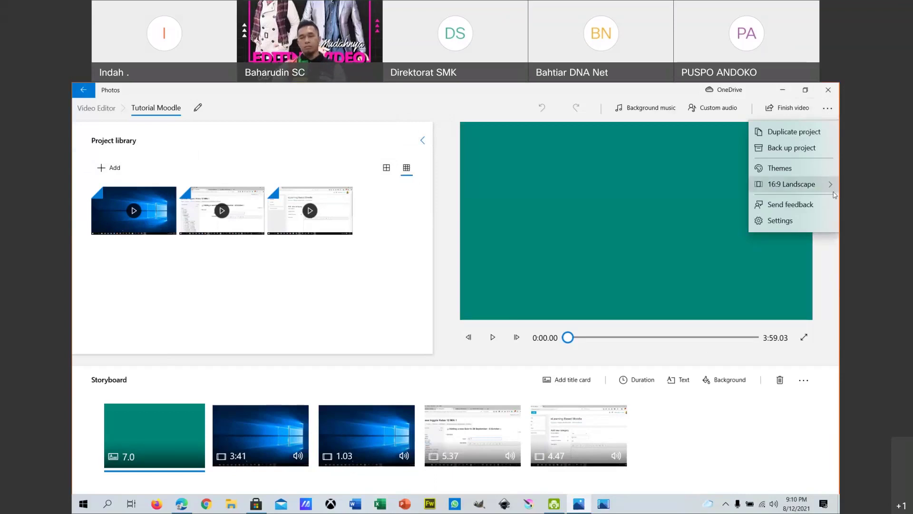
{"action": "left_click", "coordinate": [799, 184]}
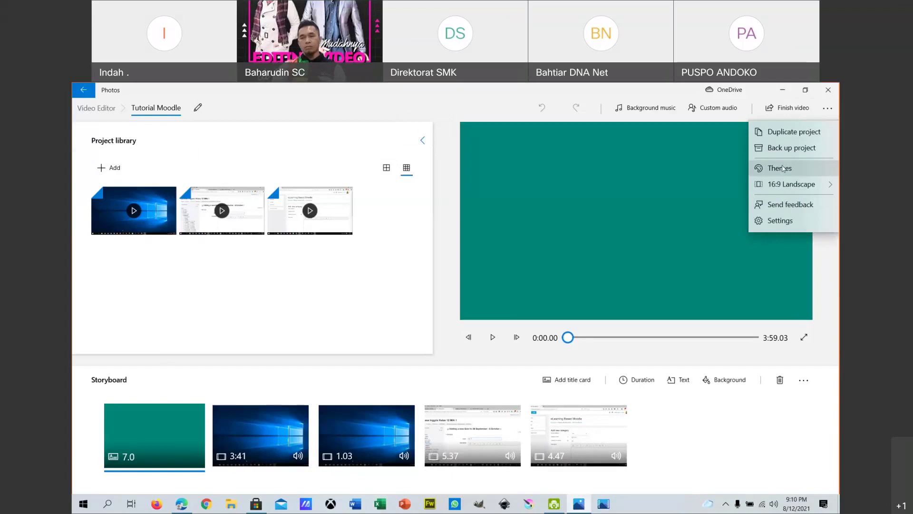
{"action": "left_click", "coordinate": [823, 307]}
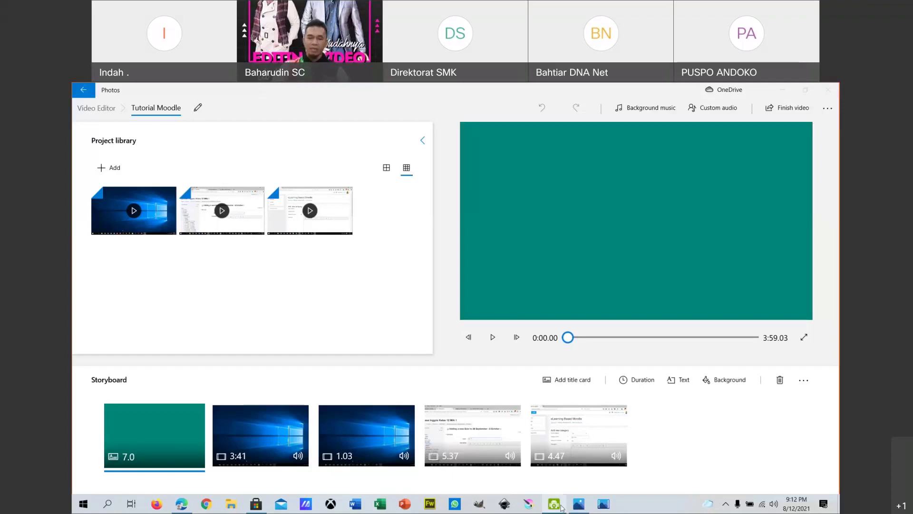
Step: Switch to DroidCam Client to view its webcam feed, minimize it, and look up the app among the recent Windows searches
{"action": "mouse_move", "coordinate": [557, 508]}
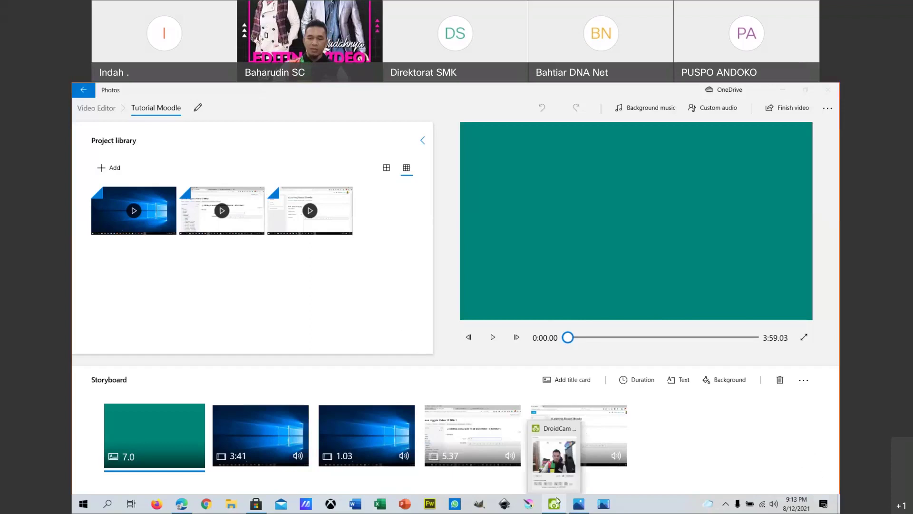
{"action": "left_click", "coordinate": [561, 467]}
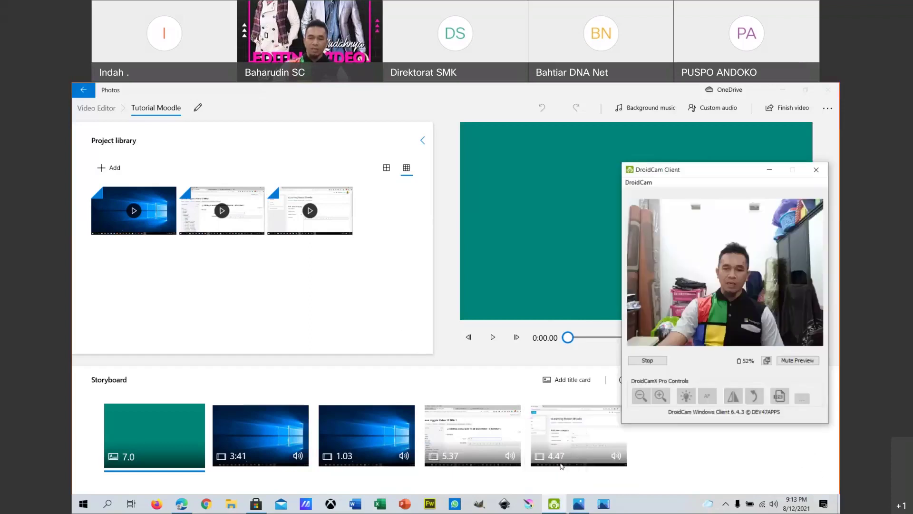
{"action": "left_click", "coordinate": [770, 170]}
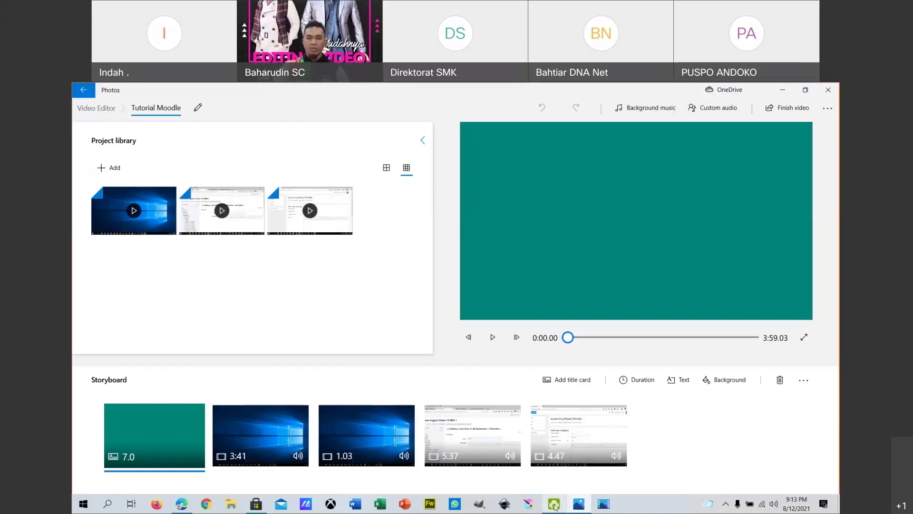
{"action": "mouse_move", "coordinate": [555, 505]}
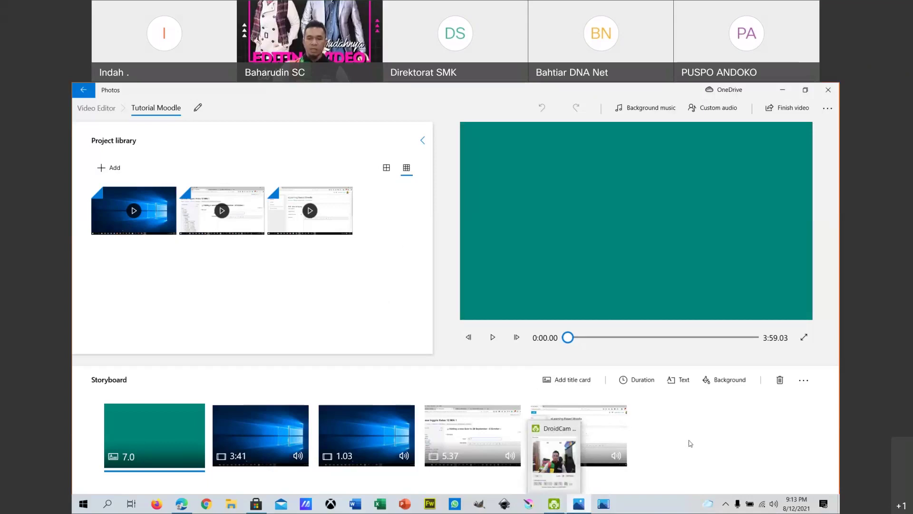
{"action": "left_click", "coordinate": [109, 505]}
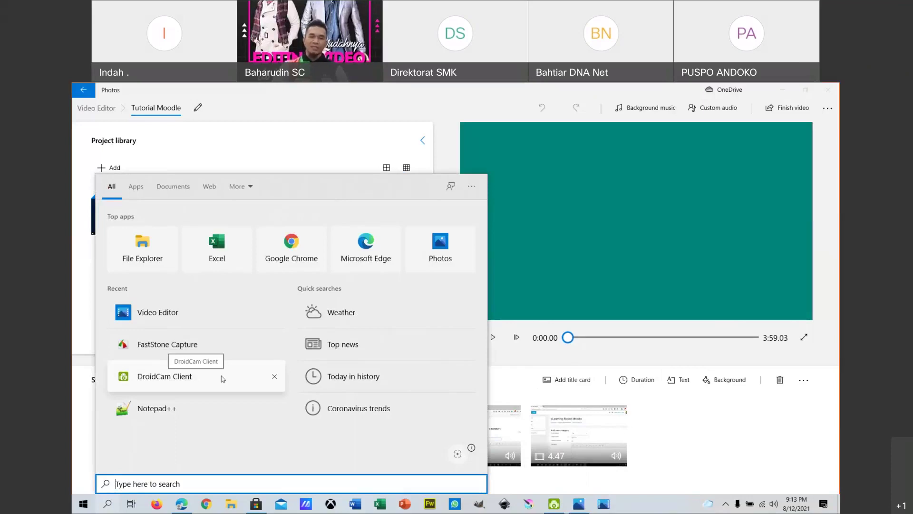
{"action": "left_click", "coordinate": [834, 309]}
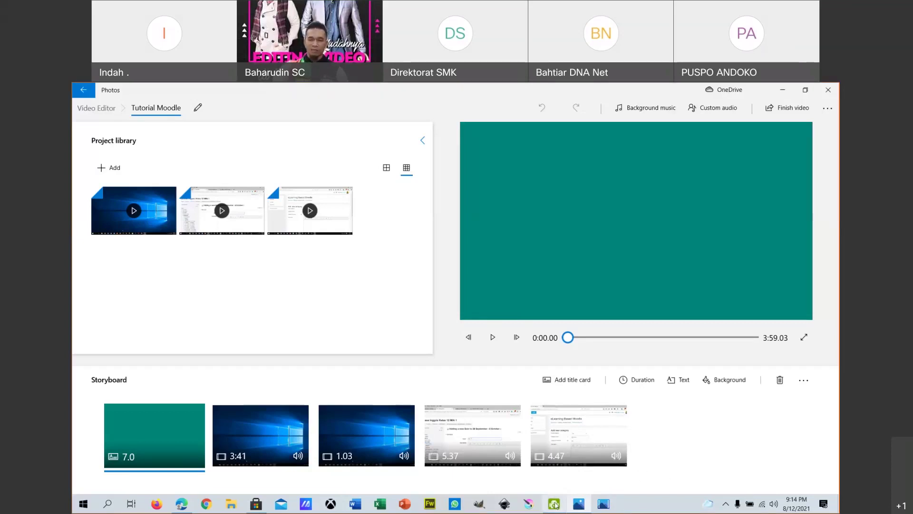
{"action": "mouse_move", "coordinate": [555, 504]}
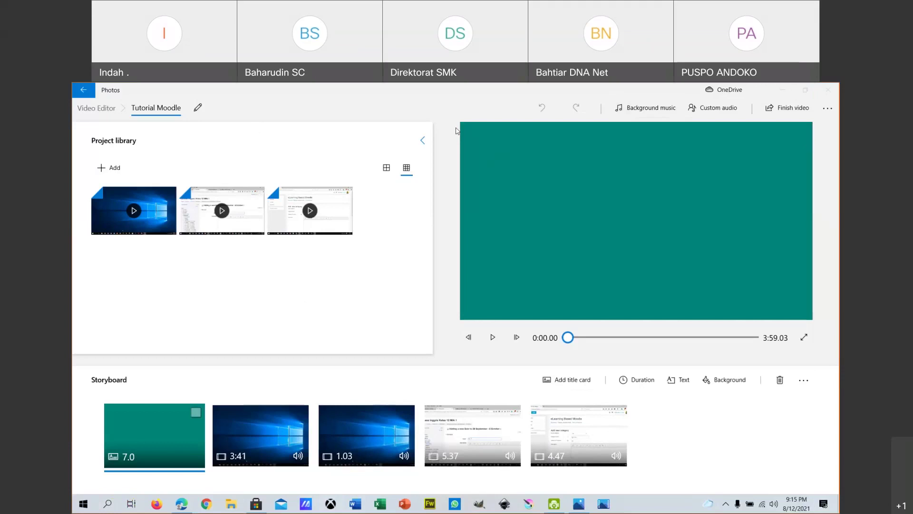
Step: Start a new video edit session and reopen the Tutorial Moodle project from My Video Projects
{"action": "left_click", "coordinate": [473, 356]}
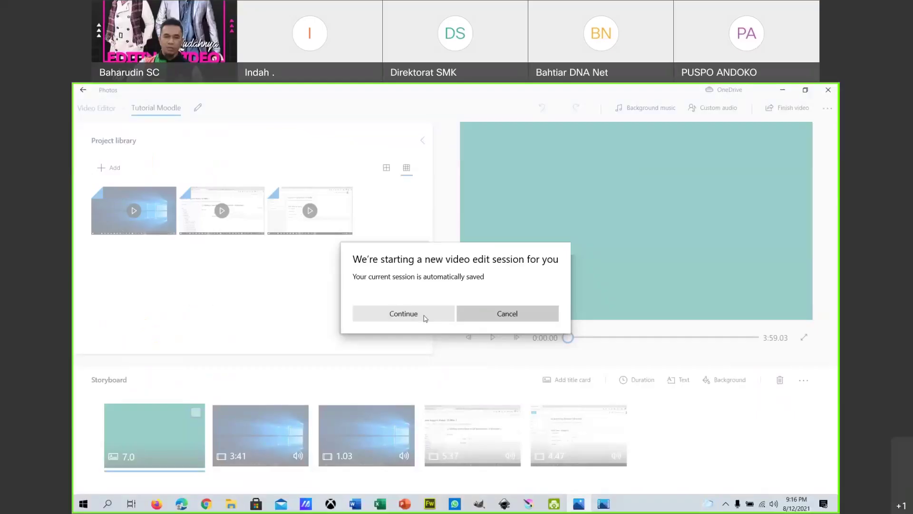
{"action": "left_click", "coordinate": [425, 317]}
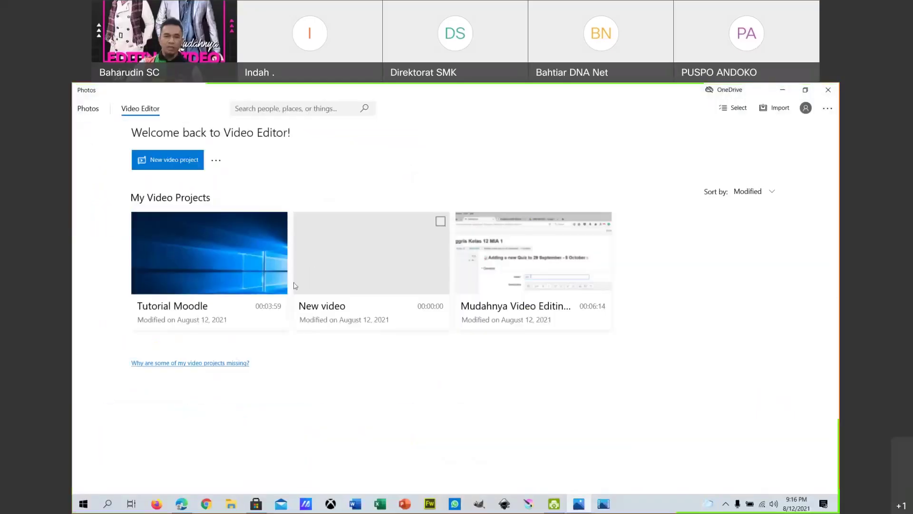
{"action": "left_click", "coordinate": [211, 272]}
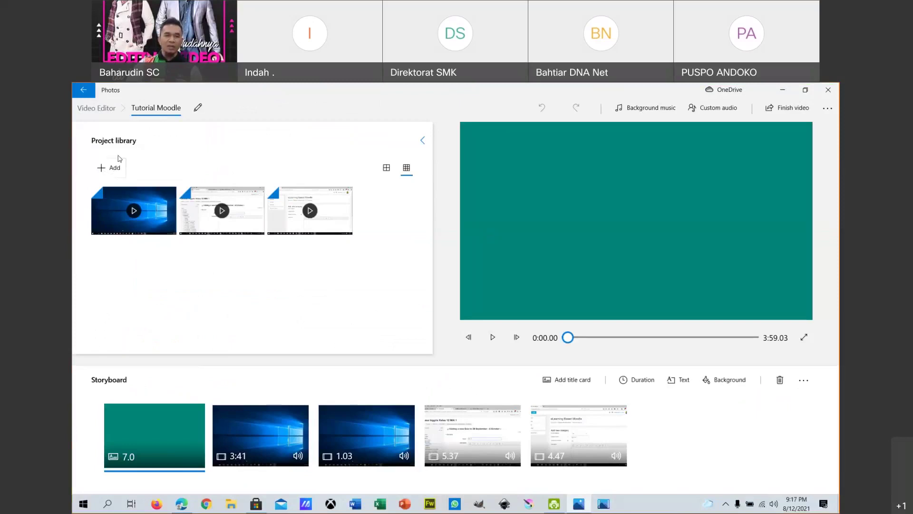
Step: Import the poster picture WhatsApp Image 2021-08-12 at 14.53.08 from this PC's Downloads folder into the project library
{"action": "left_click", "coordinate": [109, 170]}
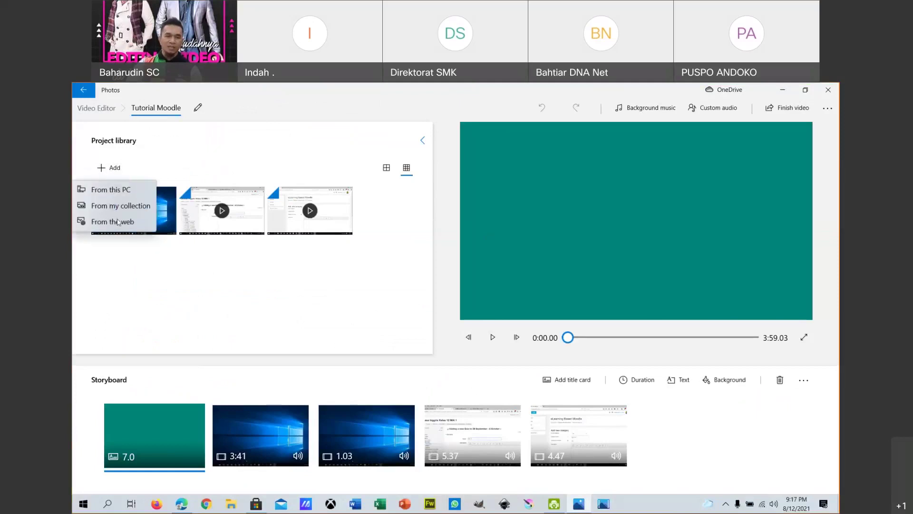
{"action": "left_click", "coordinate": [325, 347]}
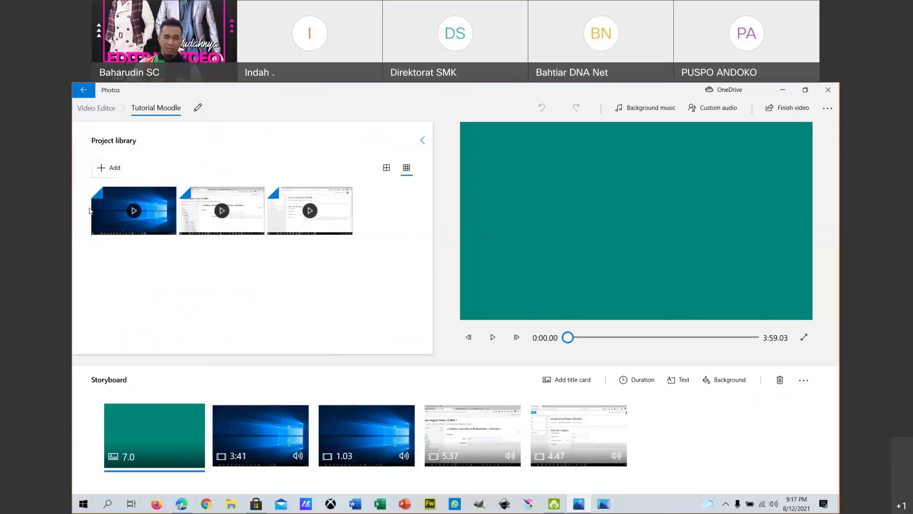
{"action": "left_click", "coordinate": [109, 168]}
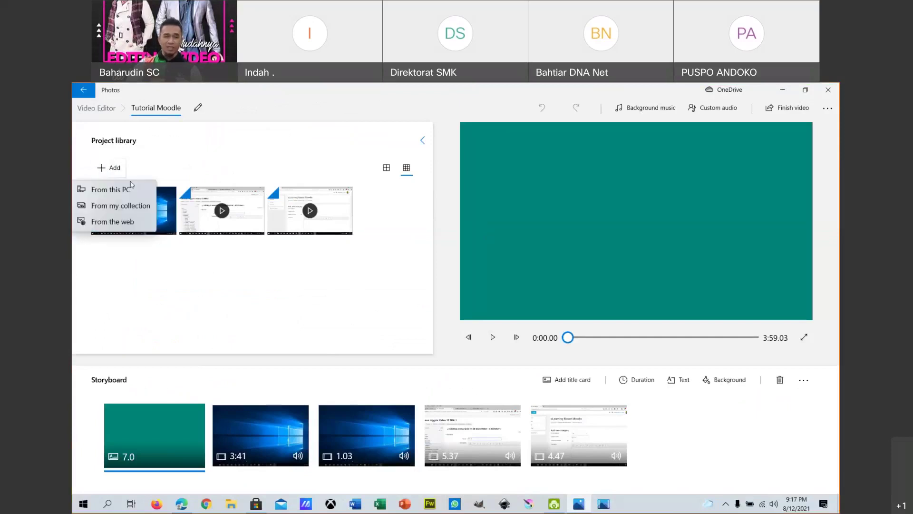
{"action": "left_click", "coordinate": [350, 198]}
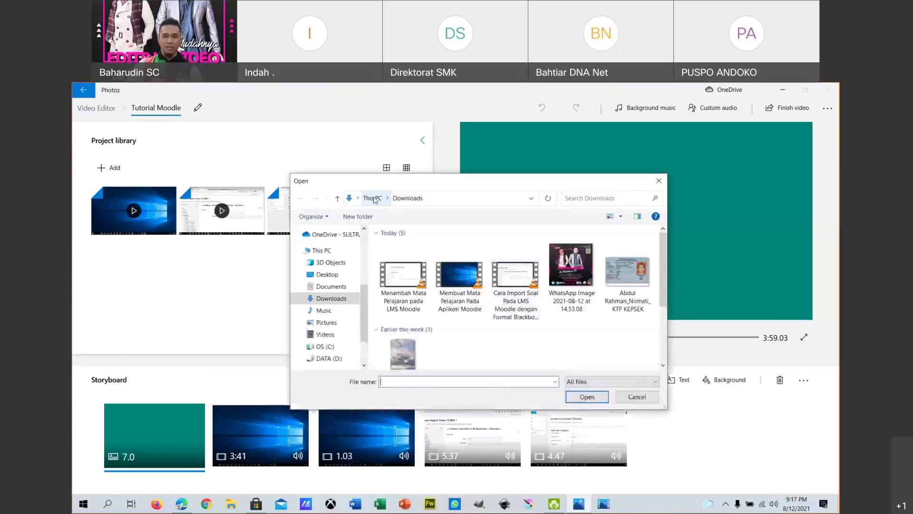
{"action": "double_click", "coordinate": [574, 274]}
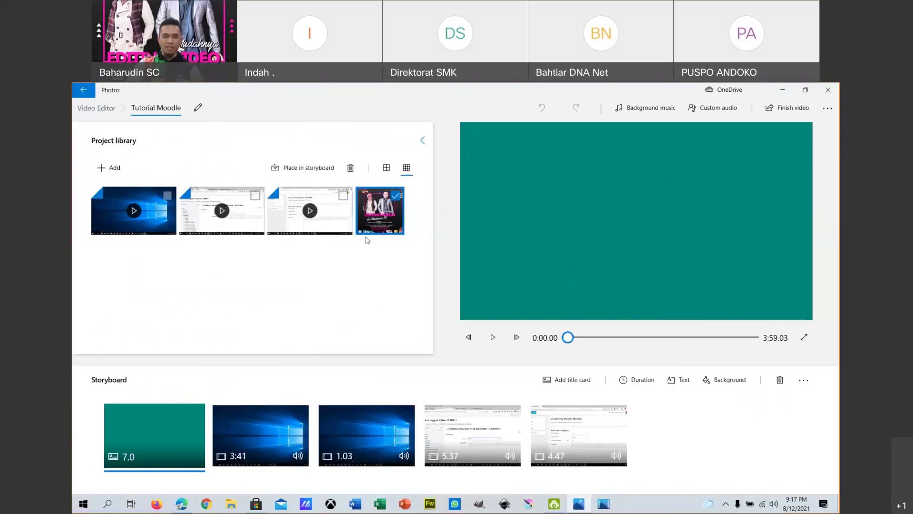
Step: Place the poster picture in the storyboard and position it directly after the green title card
{"action": "left_click_drag", "start_coordinate": [389, 212], "coordinate": [124, 434]}
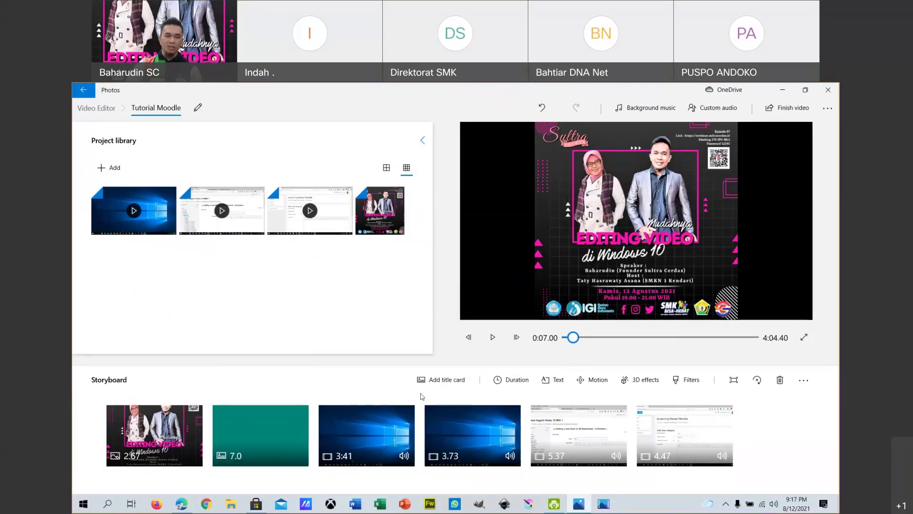
{"action": "left_click_drag", "start_coordinate": [177, 443], "coordinate": [285, 440]}
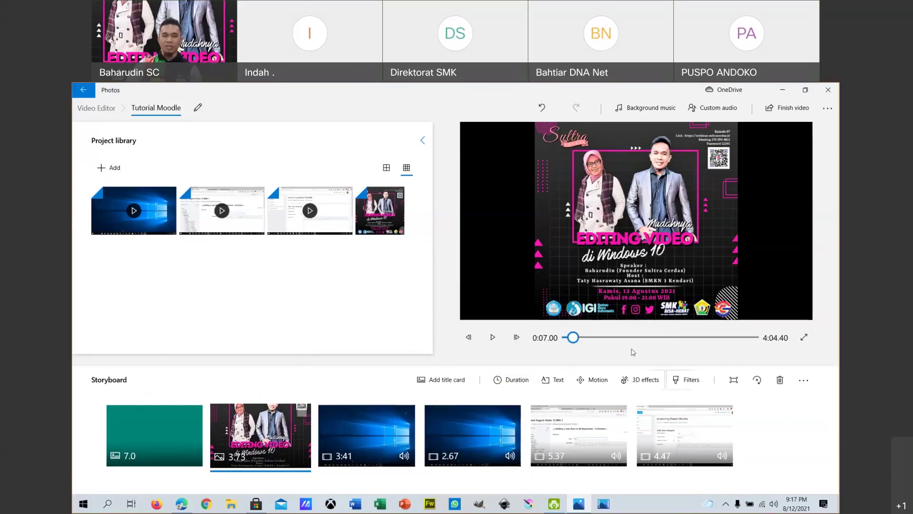
Step: Check the poster picture's duration options without changing them, and scrub the preview between the title card and the poster
{"action": "mouse_move", "coordinate": [574, 339]}
{"action": "left_mouse_down"}
{"action": "mouse_move", "coordinate": [557, 346]}
{"action": "mouse_move", "coordinate": [585, 346]}
{"action": "mouse_move", "coordinate": [572, 347]}
{"action": "left_mouse_up"}
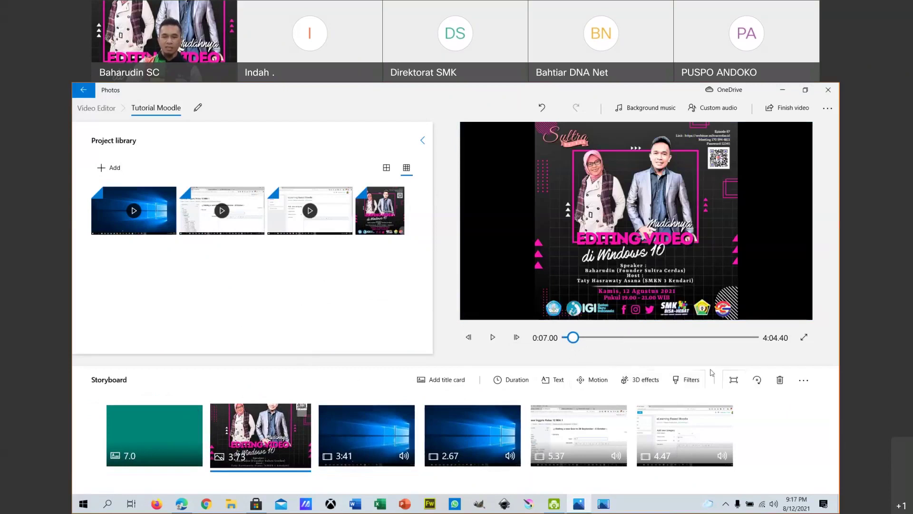
{"action": "left_click", "coordinate": [512, 379]}
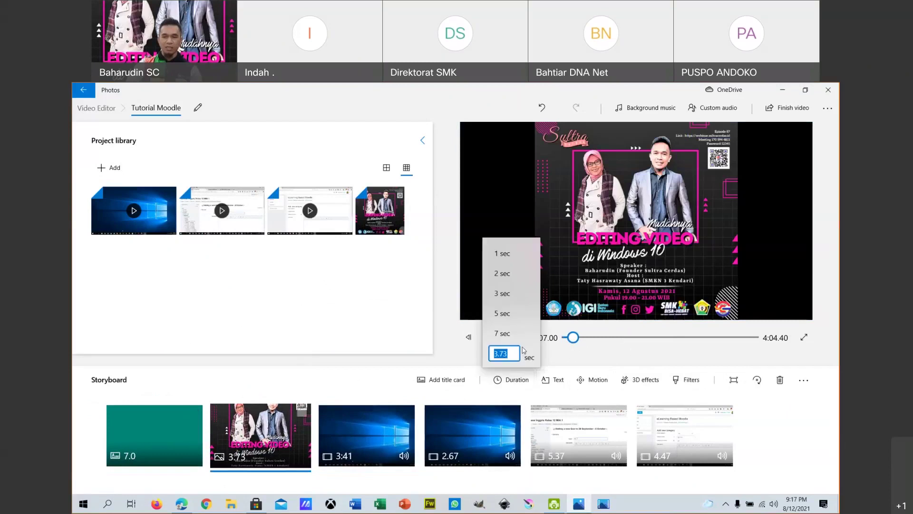
{"action": "left_click", "coordinate": [511, 352]}
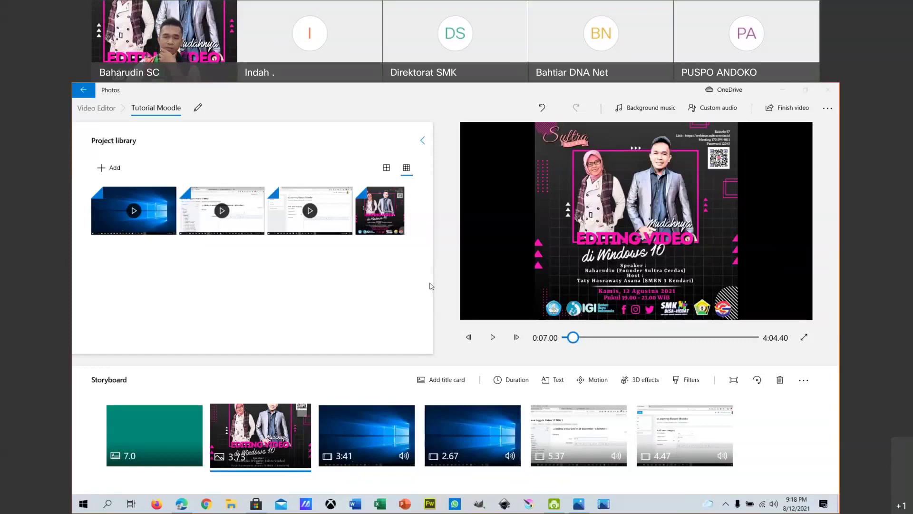
{"action": "left_click", "coordinate": [568, 339]}
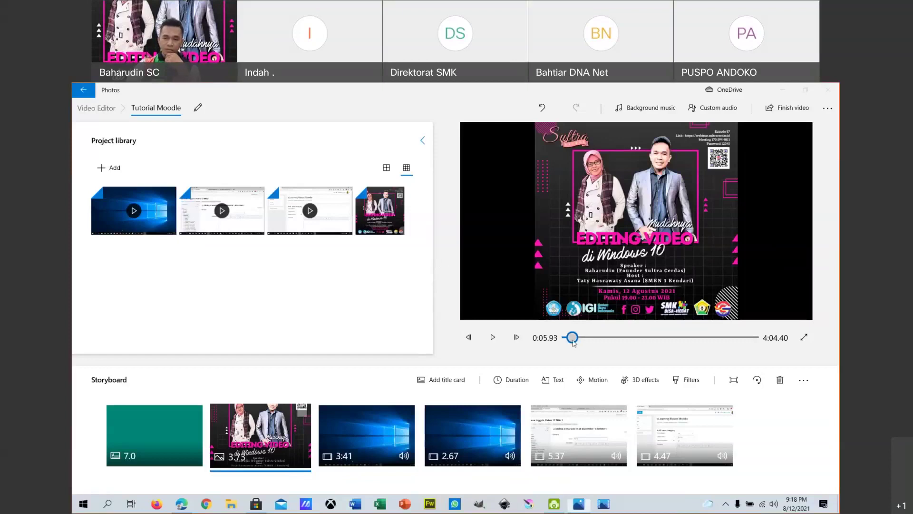
{"action": "mouse_move", "coordinate": [568, 341]}
{"action": "left_mouse_down"}
{"action": "mouse_move", "coordinate": [585, 348]}
{"action": "mouse_move", "coordinate": [543, 348]}
{"action": "mouse_move", "coordinate": [577, 339]}
{"action": "mouse_move", "coordinate": [567, 338]}
{"action": "left_mouse_up"}
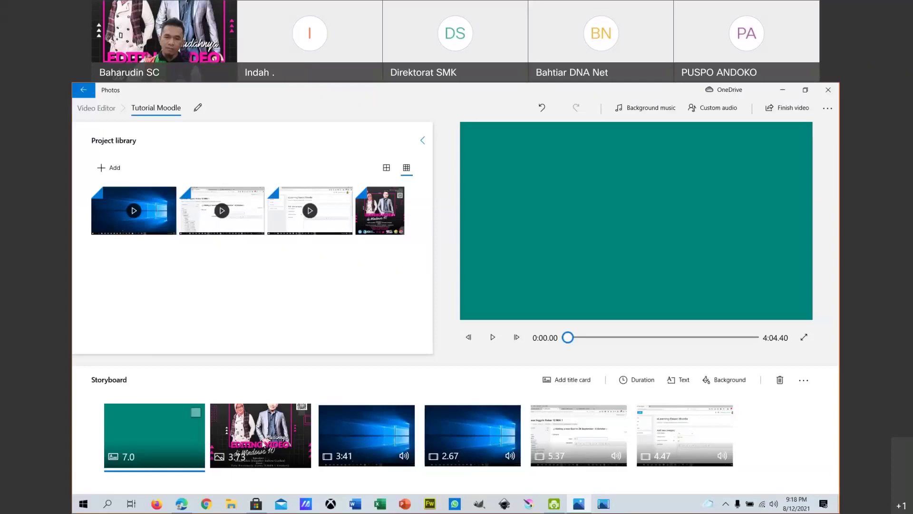
Step: Compare the editing tools offered for the poster picture with those for the 3:41 video clip beside it
{"action": "left_click", "coordinate": [261, 435]}
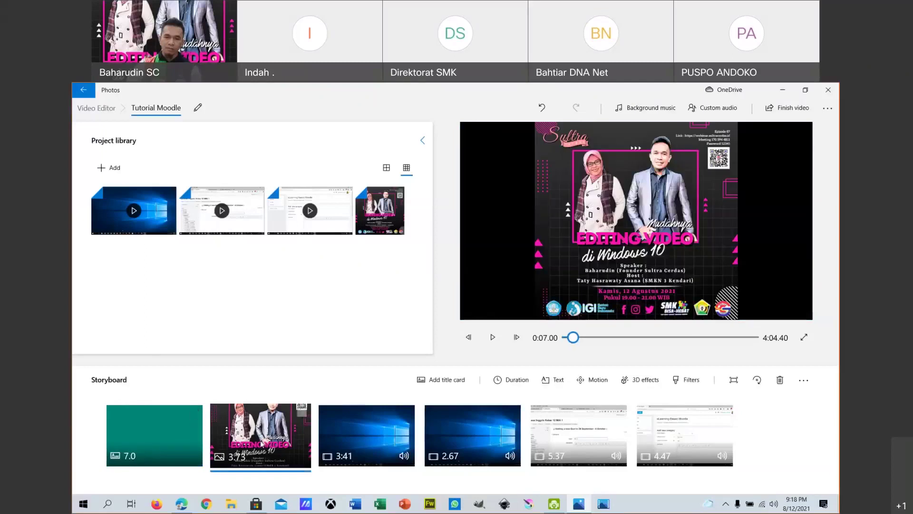
{"action": "left_click", "coordinate": [348, 438]}
{"action": "left_click", "coordinate": [285, 447]}
{"action": "left_click", "coordinate": [373, 444]}
{"action": "left_click", "coordinate": [285, 445]}
{"action": "left_click", "coordinate": [375, 441]}
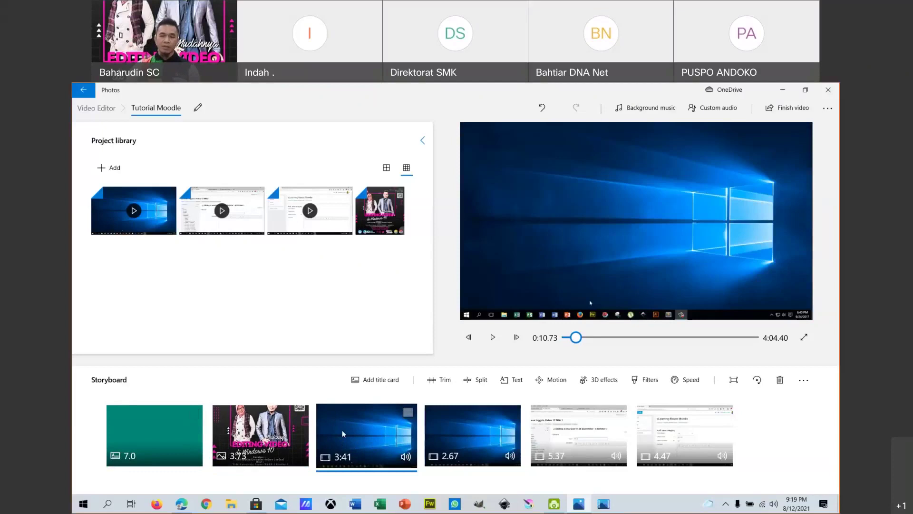
{"action": "left_click", "coordinate": [244, 425]}
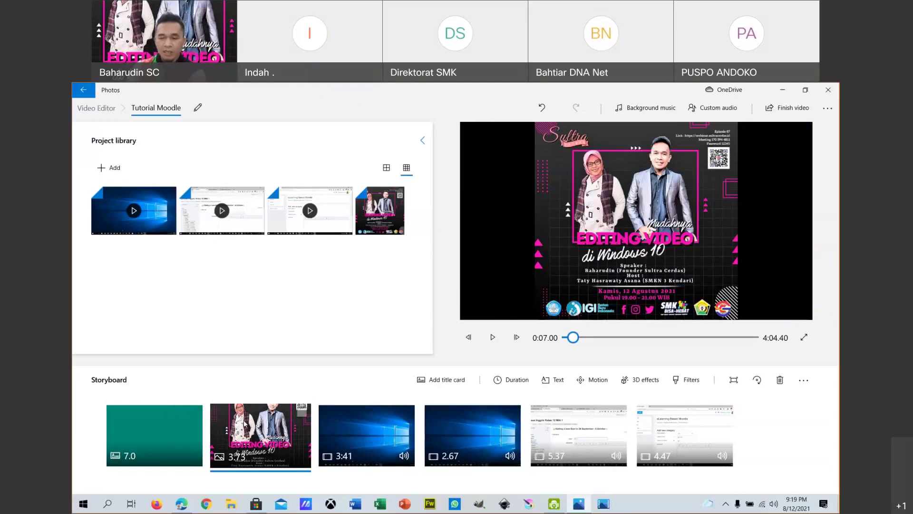
Step: View the Motion options of the 3:41 video clip and return to the storyboard without applying a change
{"action": "left_click", "coordinate": [370, 441]}
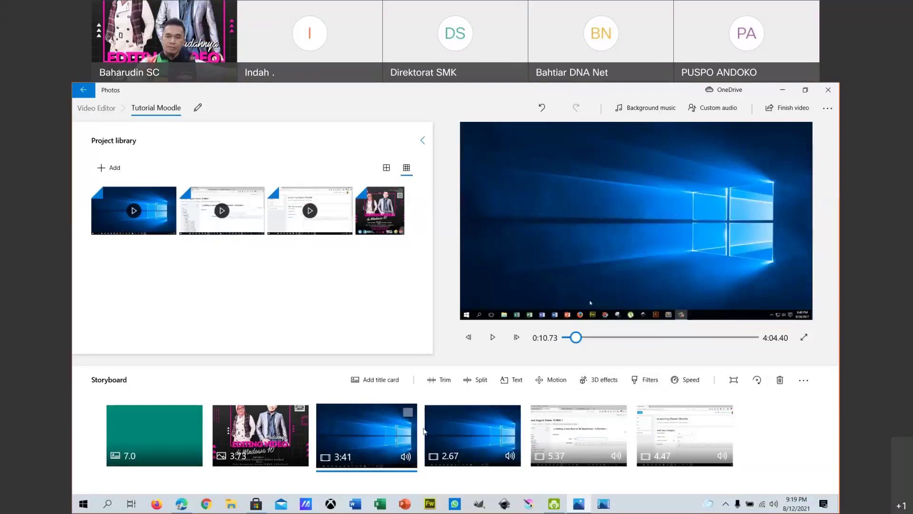
{"action": "left_click", "coordinate": [548, 382]}
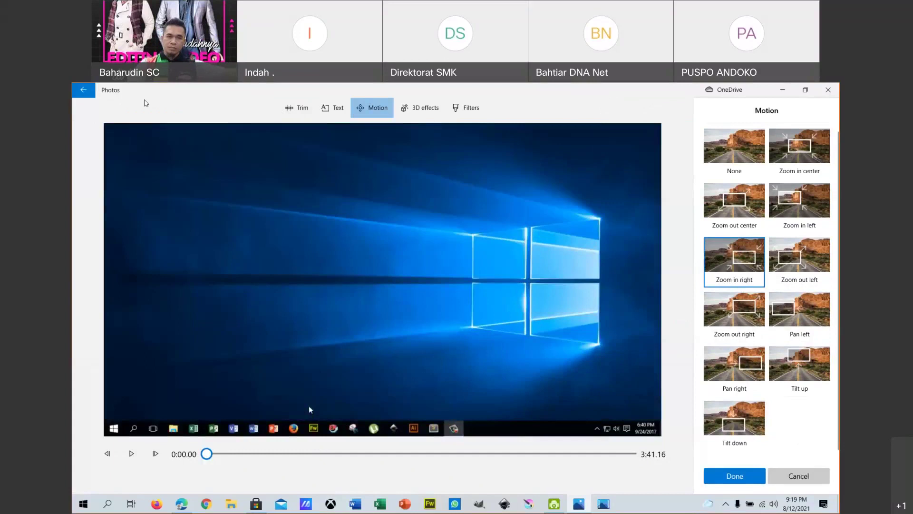
{"action": "left_click", "coordinate": [84, 90]}
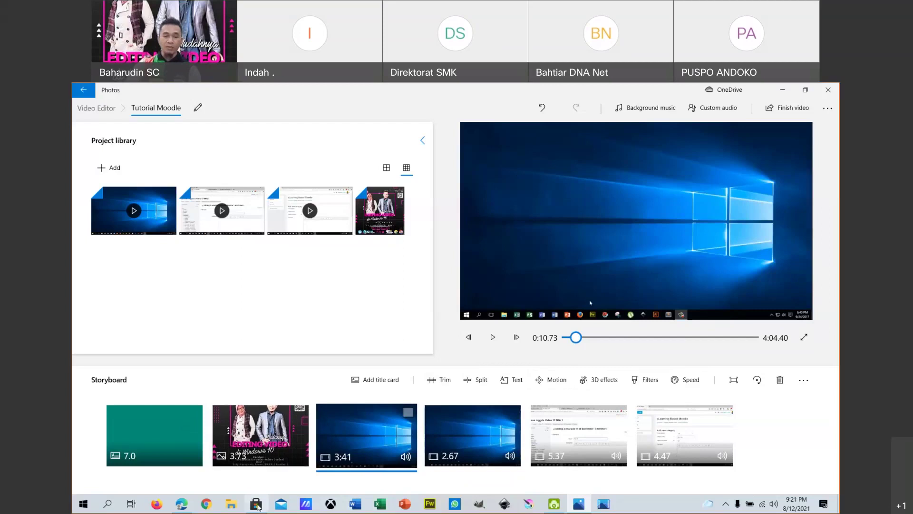
Step: Switch to Microsoft Store and open the Movie Maker & Video Editor for Windows page from the recent downloads
{"action": "mouse_move", "coordinate": [263, 507]}
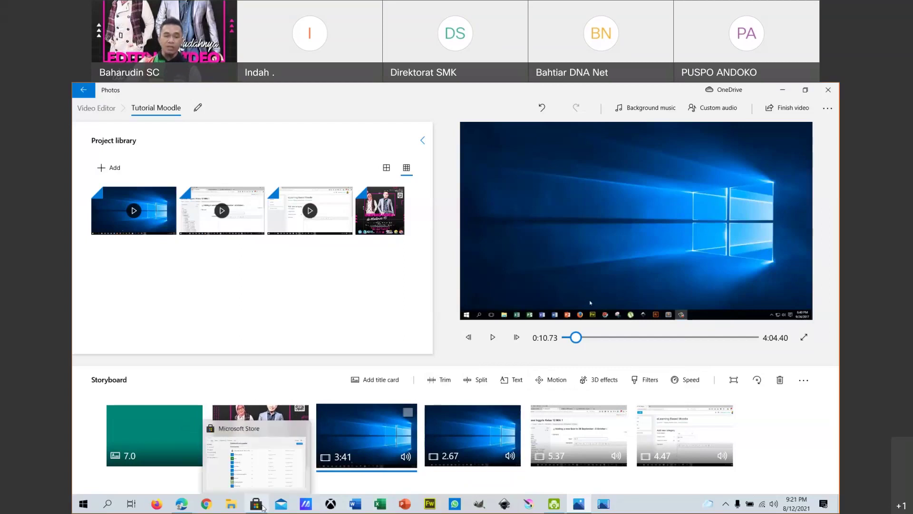
{"action": "left_click", "coordinate": [263, 507]}
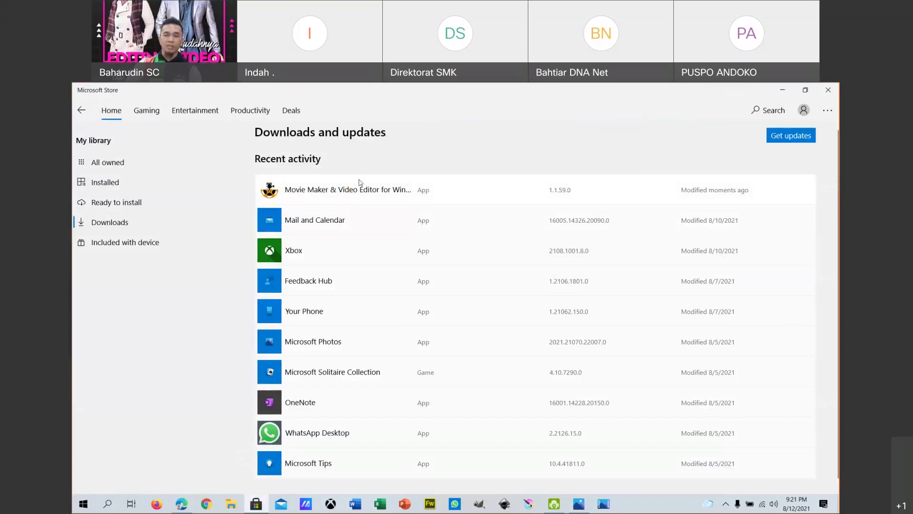
{"action": "left_click", "coordinate": [314, 194]}
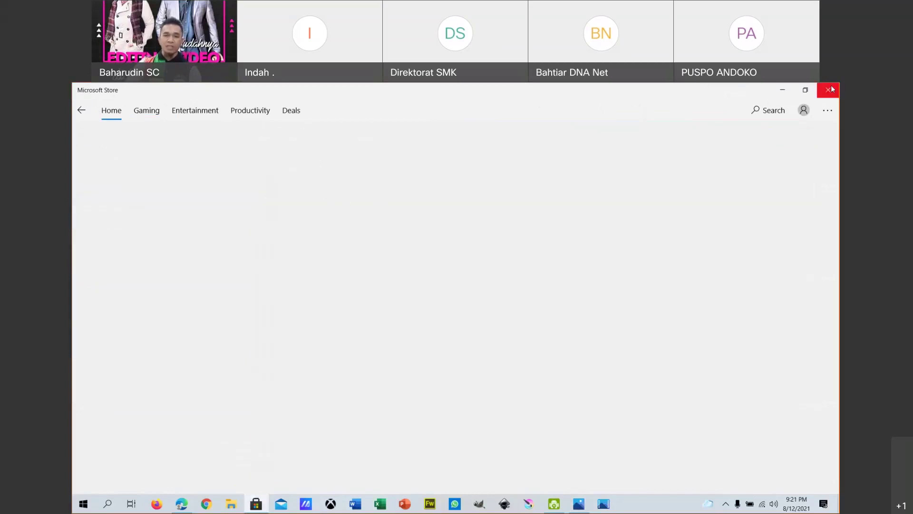
{"action": "scroll", "coordinate": [476, 323], "scroll_direction": "down", "scroll_amount": 1}
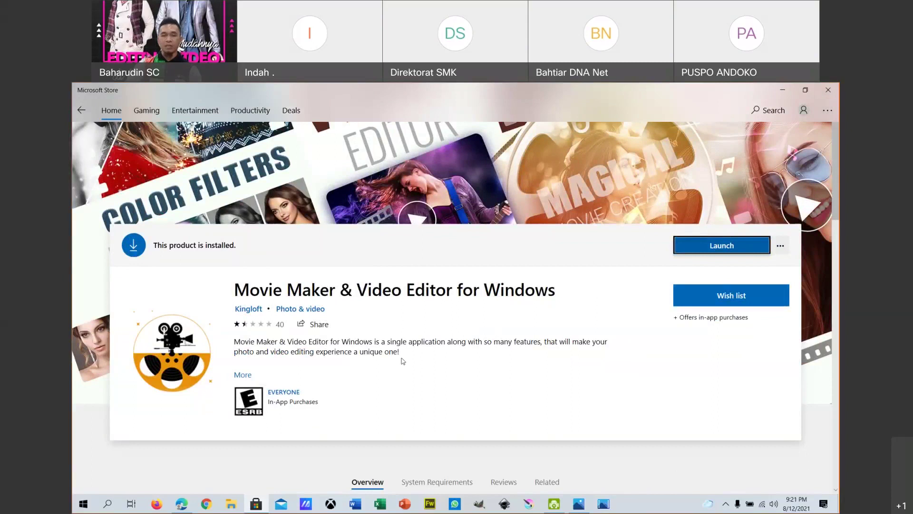
Step: Launch Movie Maker & Video Editor for Windows from its store page and close its window again
{"action": "left_click", "coordinate": [375, 350]}
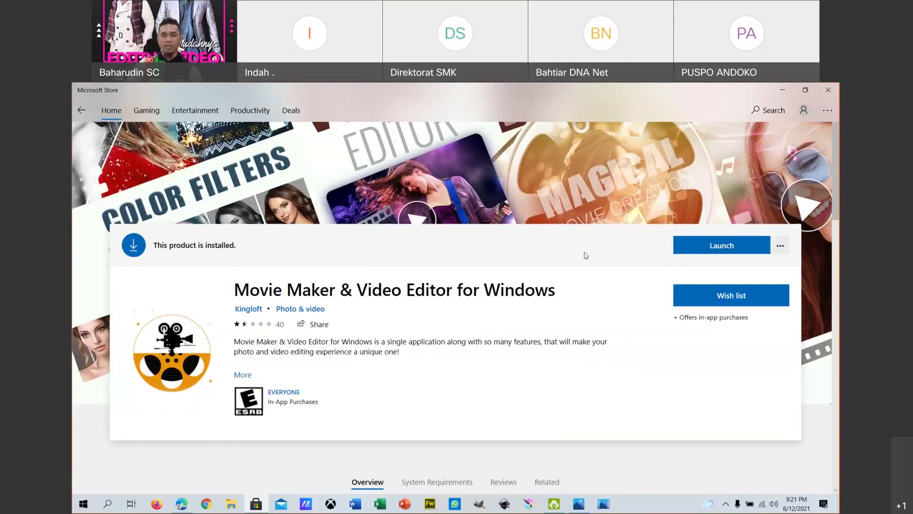
{"action": "left_click", "coordinate": [712, 248]}
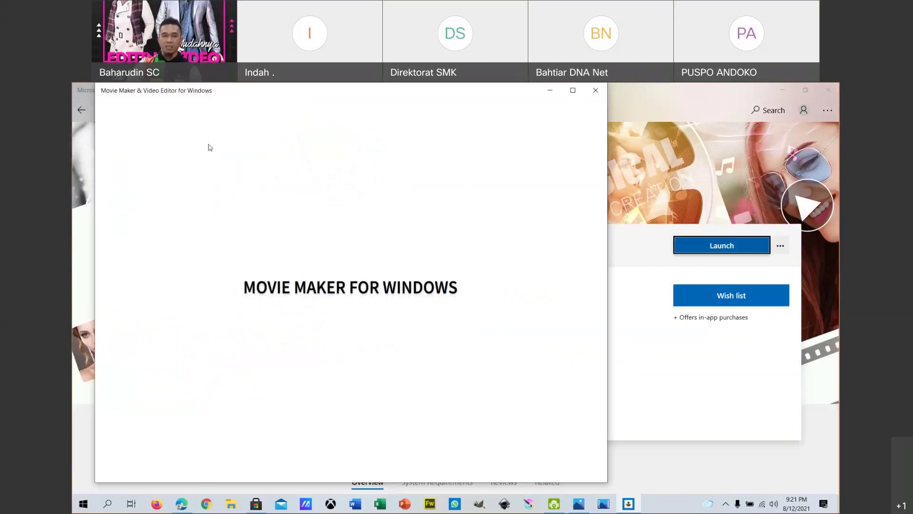
{"action": "left_click", "coordinate": [593, 91]}
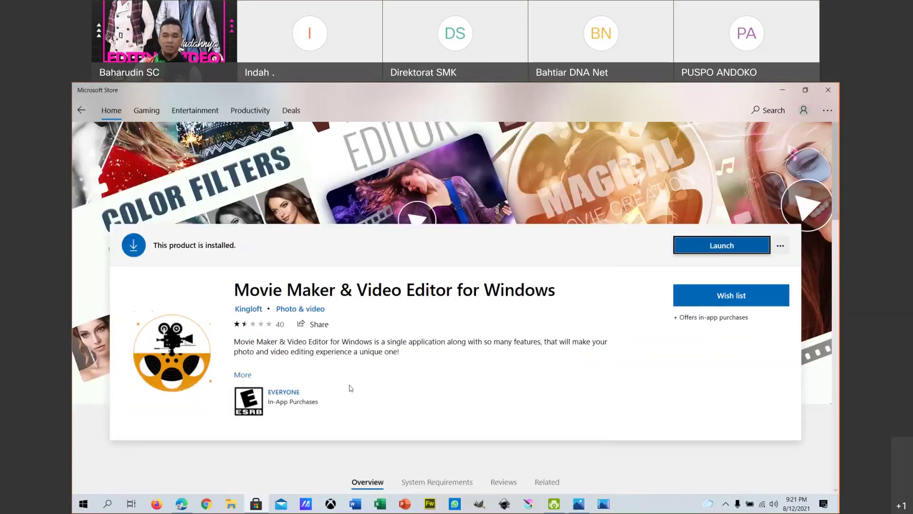
Step: Show the Movie Maker & Video Editor for Windows store page again and return to the Tutorial Moodle project in Photos
{"action": "left_click", "coordinate": [782, 90]}
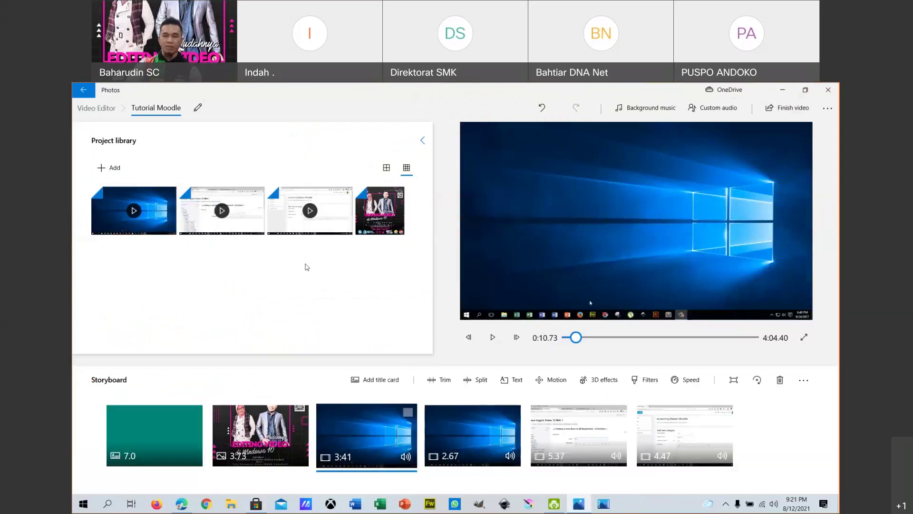
{"action": "left_click", "coordinate": [256, 508]}
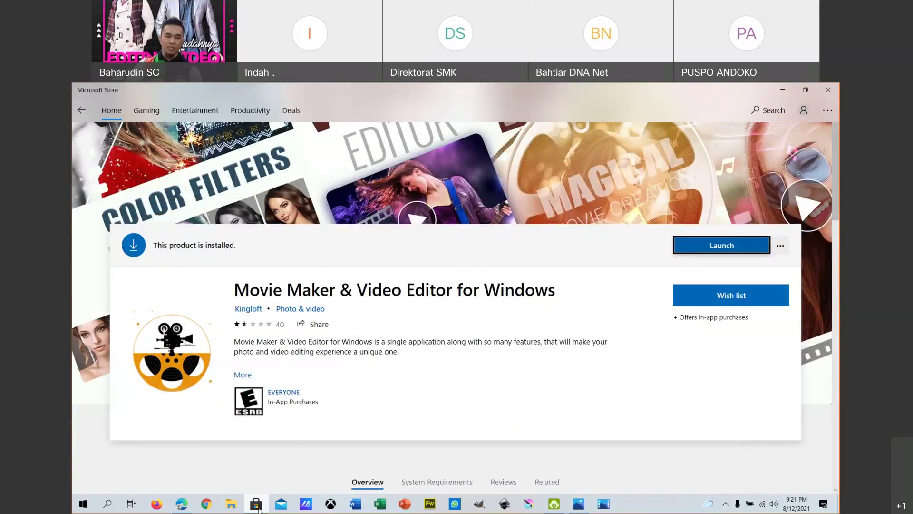
{"action": "mouse_move", "coordinate": [259, 509]}
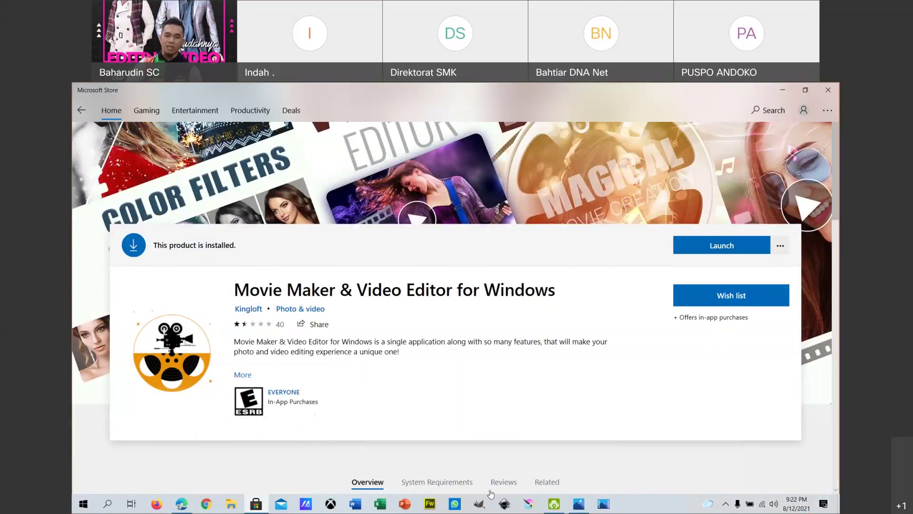
{"action": "mouse_move", "coordinate": [579, 503]}
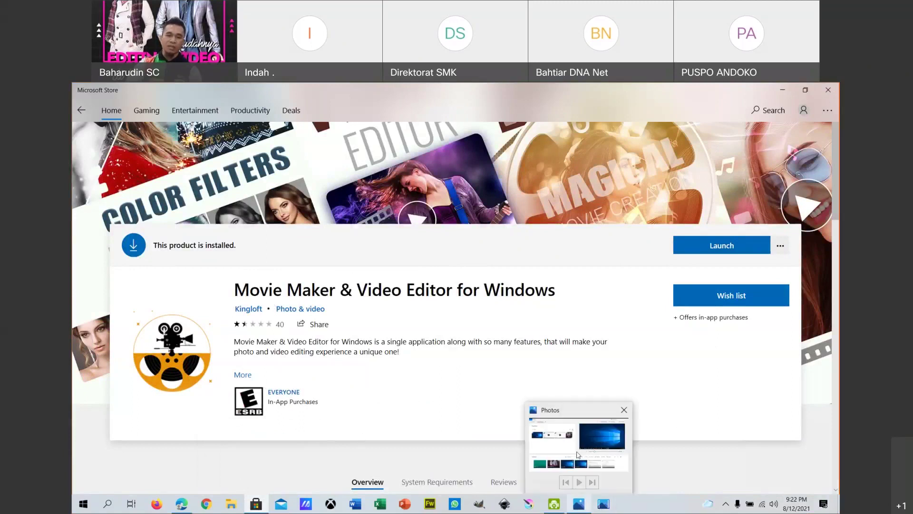
{"action": "left_click", "coordinate": [576, 447]}
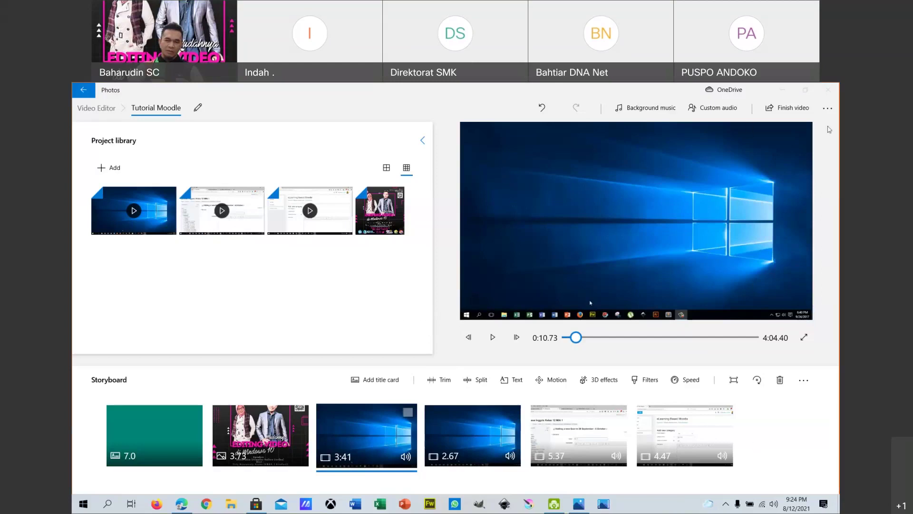
{"action": "left_click", "coordinate": [831, 140]}
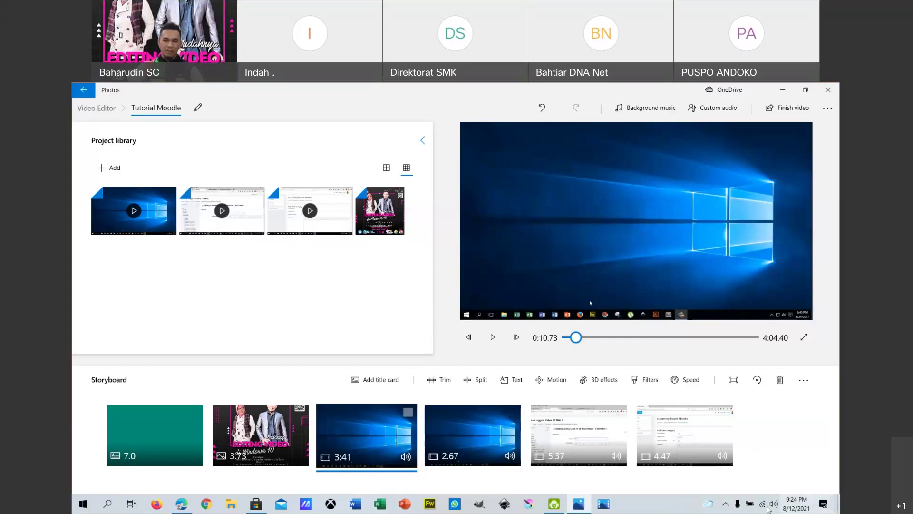
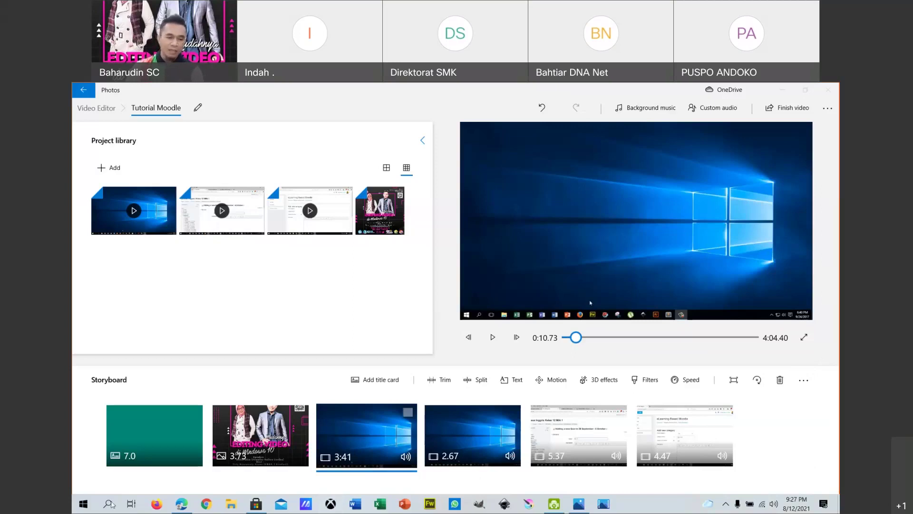
{"action": "left_click", "coordinate": [93, 507]}
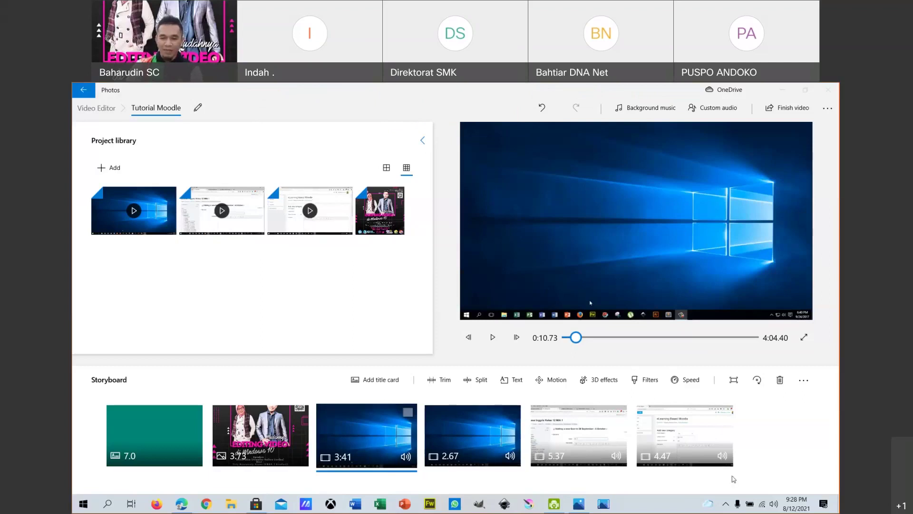
Step: Switch to DroidCam Client and move its camera preview window up over the project's video preview
{"action": "mouse_move", "coordinate": [553, 507]}
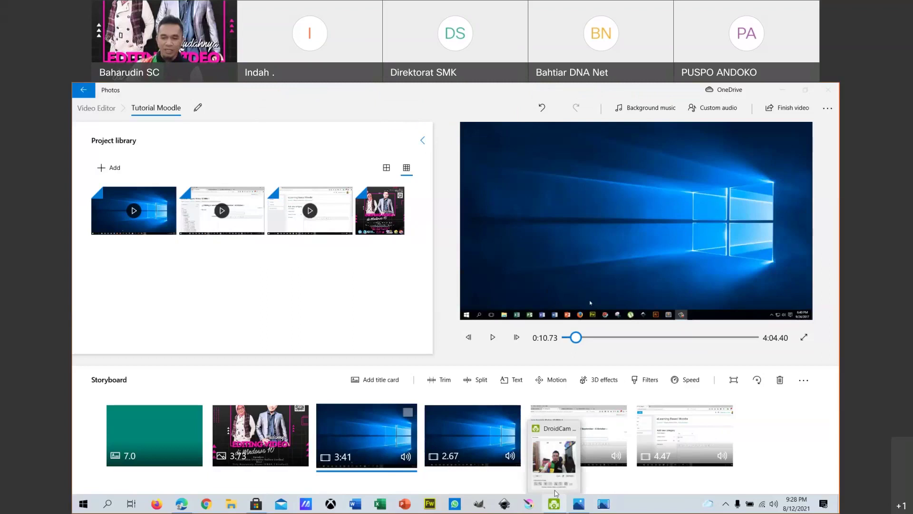
{"action": "left_click", "coordinate": [554, 457]}
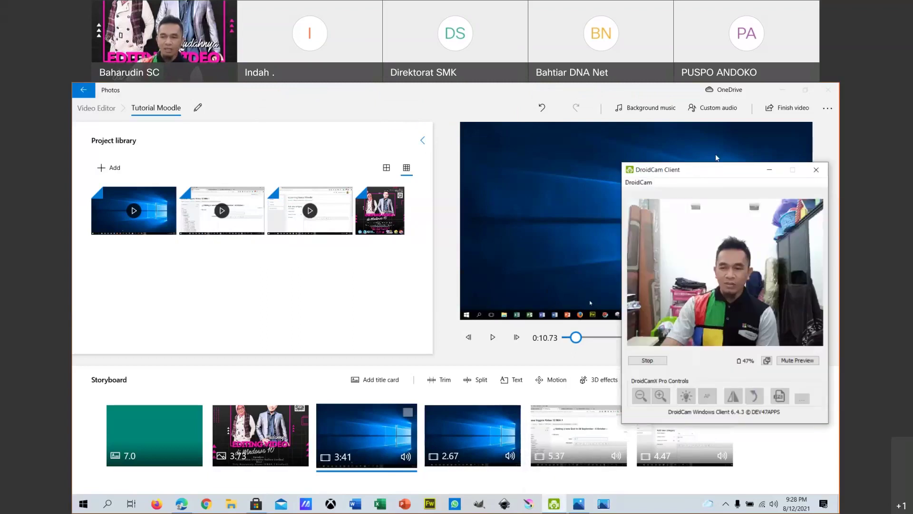
{"action": "left_click_drag", "start_coordinate": [698, 170], "coordinate": [717, 158]}
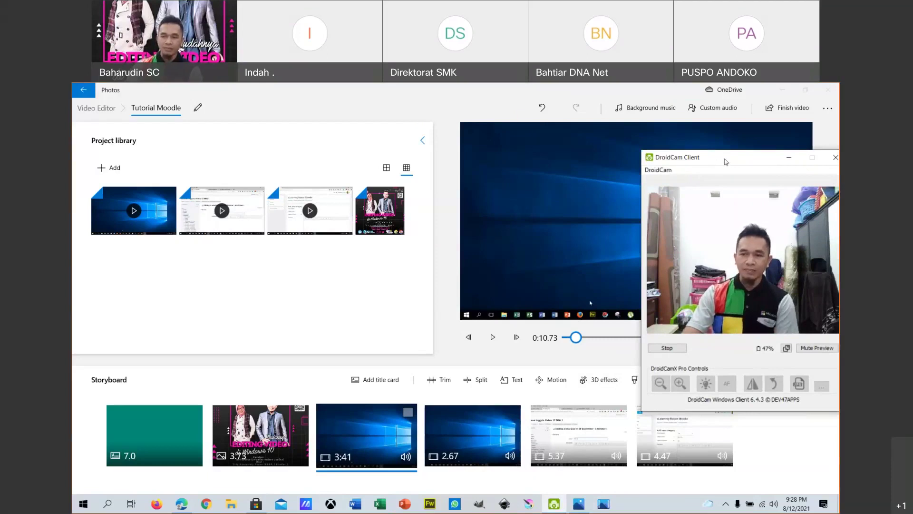
{"action": "left_click_drag", "start_coordinate": [721, 135], "coordinate": [706, 132]}
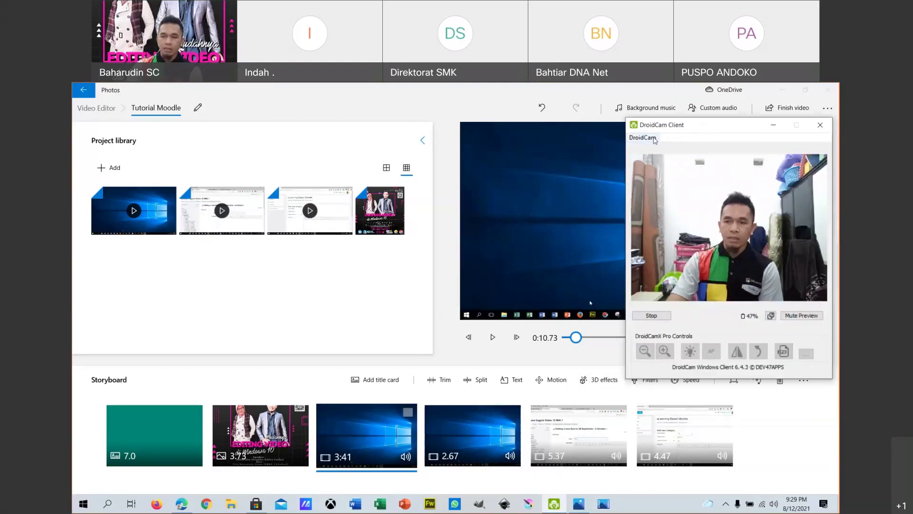
Step: View the options offered by DroidCam Client, such as HD Mode and Settings, and minimize its window
{"action": "left_click", "coordinate": [652, 138]}
{"action": "left_click", "coordinate": [716, 133]}
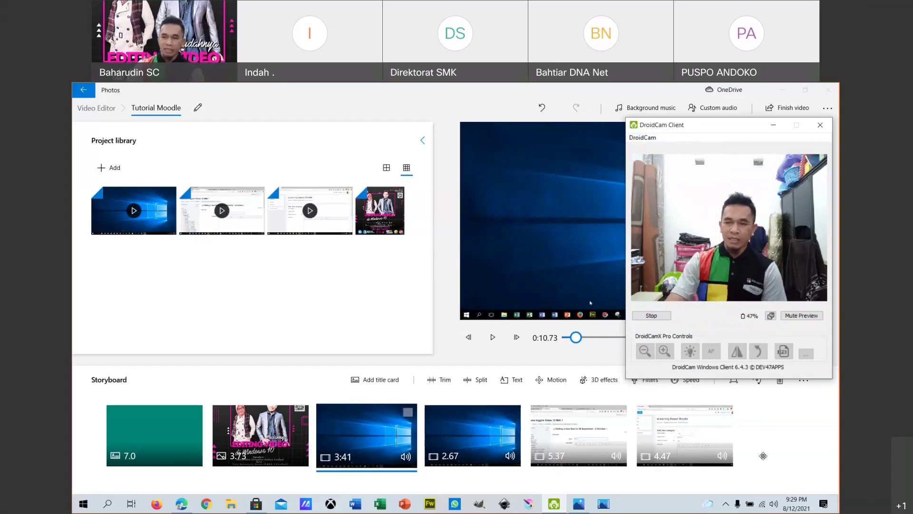
{"action": "left_click", "coordinate": [692, 402]}
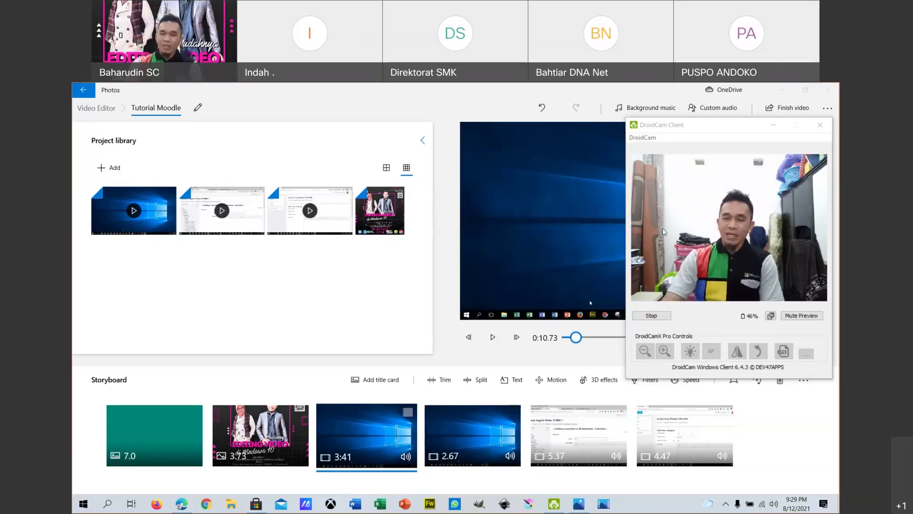
{"action": "left_click", "coordinate": [704, 123]}
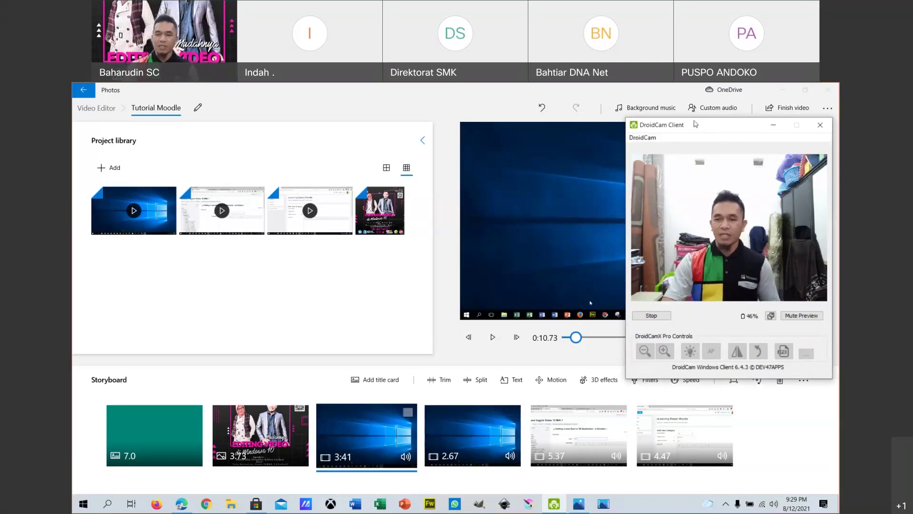
{"action": "left_click", "coordinate": [644, 138]}
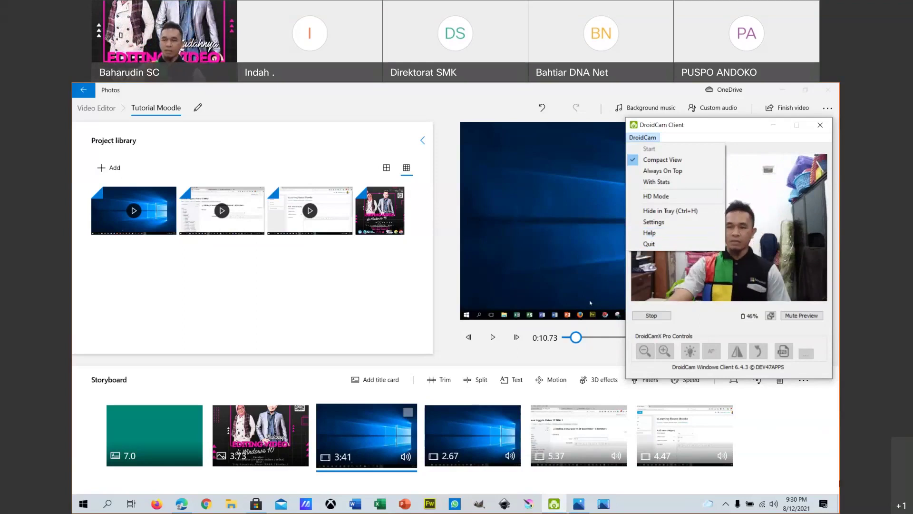
{"action": "left_click", "coordinate": [630, 363]}
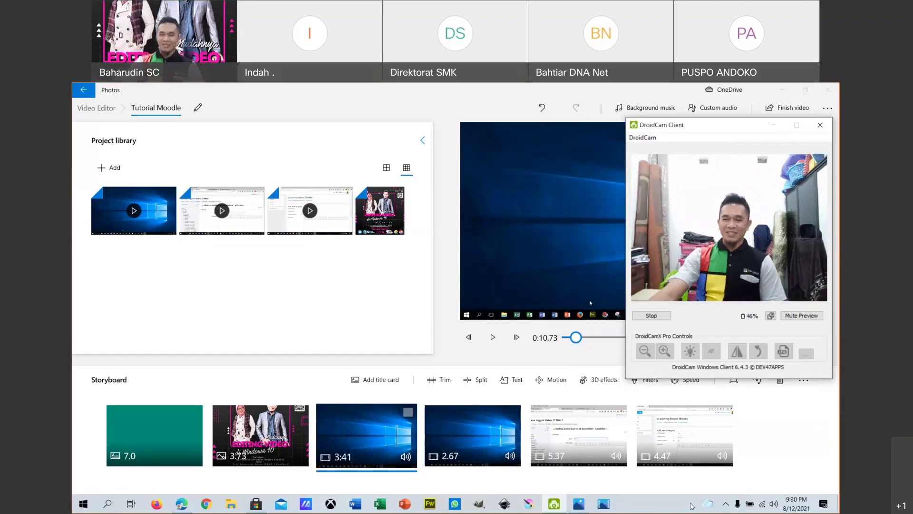
{"action": "left_click", "coordinate": [773, 124]}
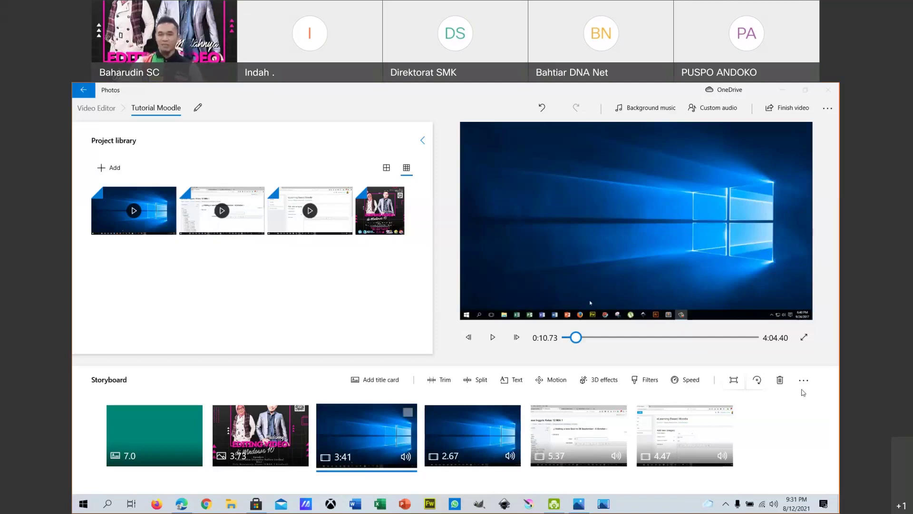
Step: Review the video quality choices for finishing the video, keeping High 1080p, and cancel the export
{"action": "left_click", "coordinate": [785, 108]}
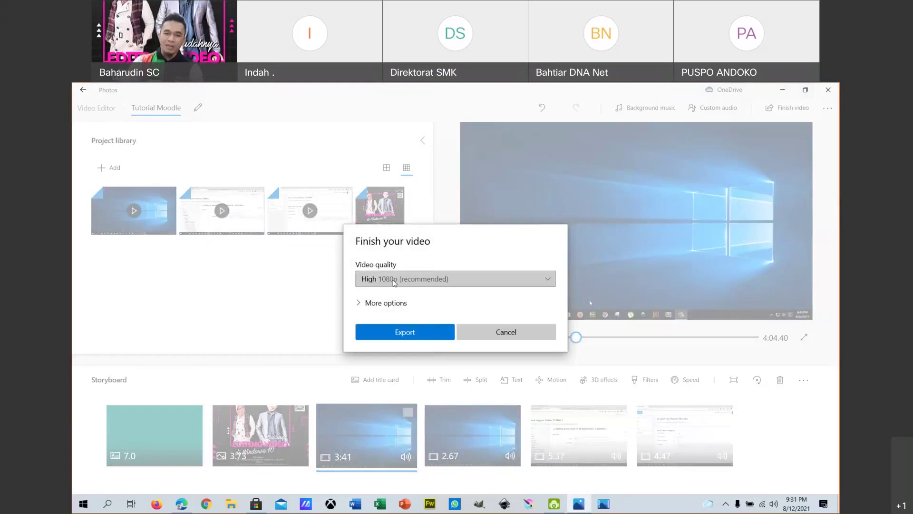
{"action": "left_click", "coordinate": [407, 280]}
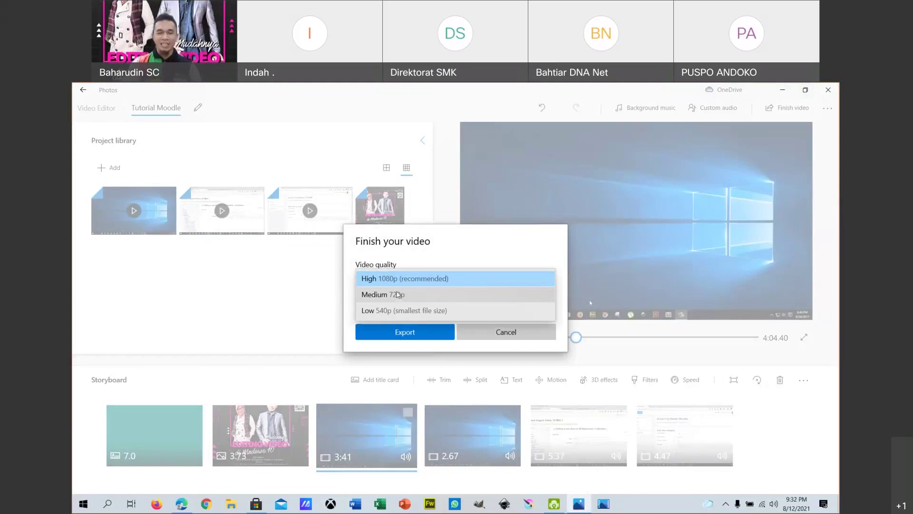
{"action": "left_click", "coordinate": [385, 279]}
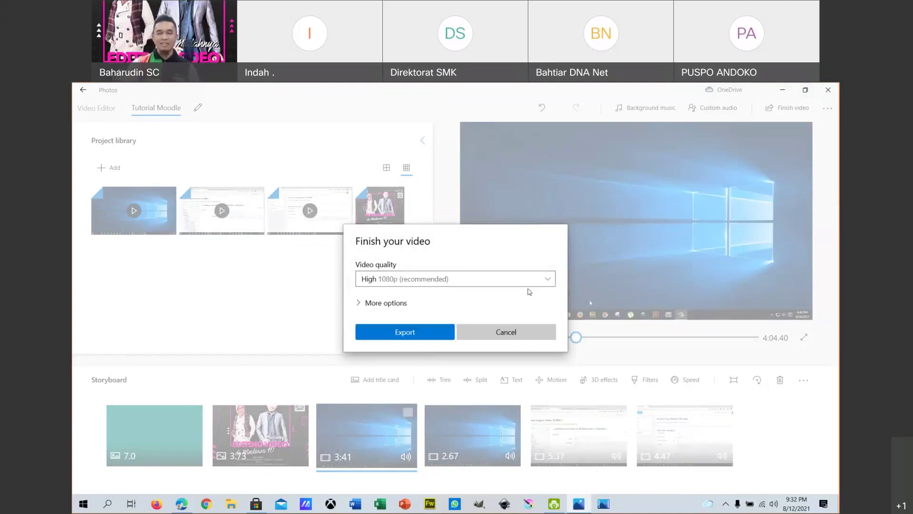
{"action": "left_click", "coordinate": [390, 281]}
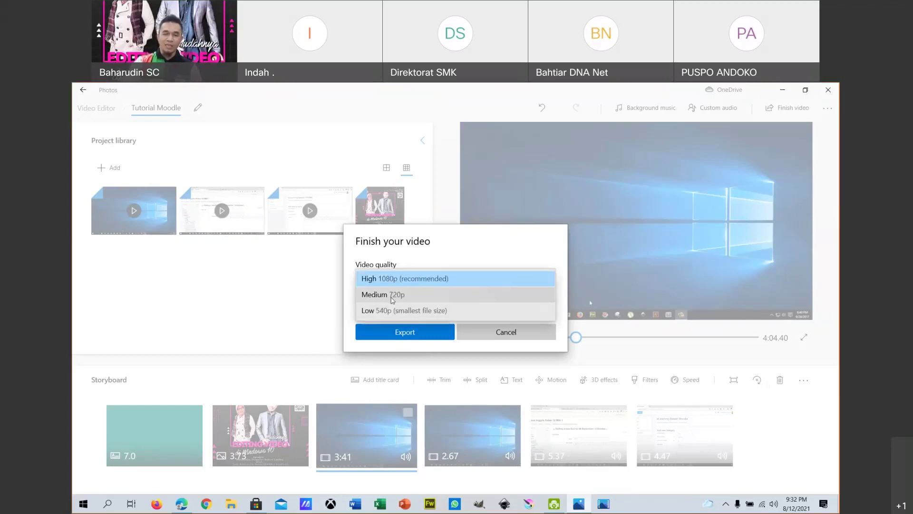
{"action": "left_click", "coordinate": [415, 279]}
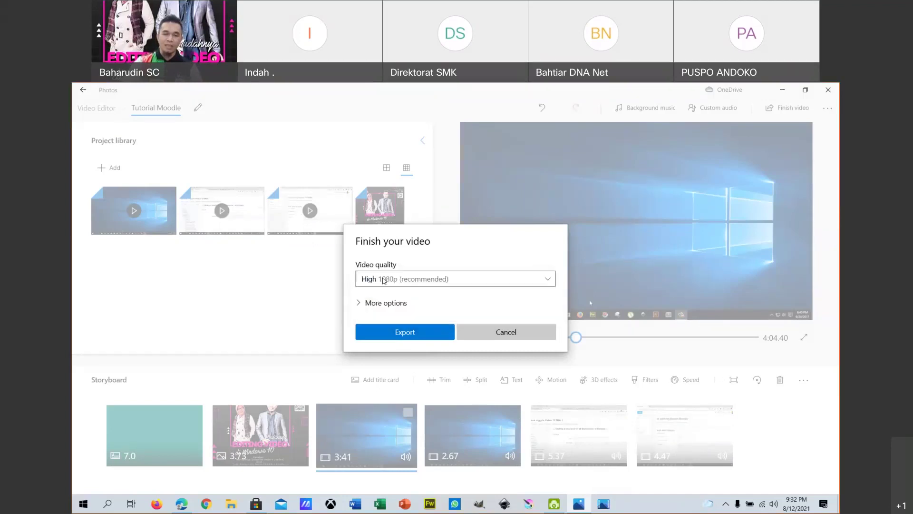
{"action": "left_click", "coordinate": [390, 281]}
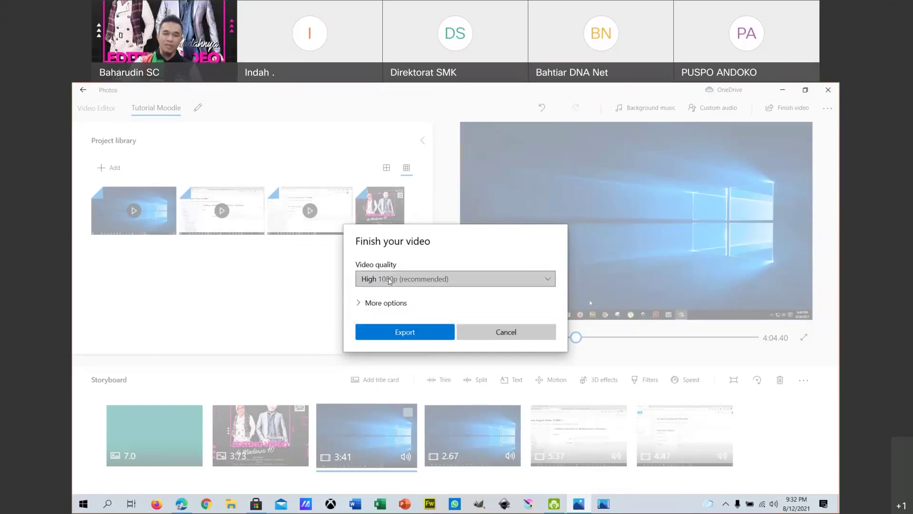
{"action": "left_click", "coordinate": [389, 281]}
{"action": "left_click", "coordinate": [390, 281]}
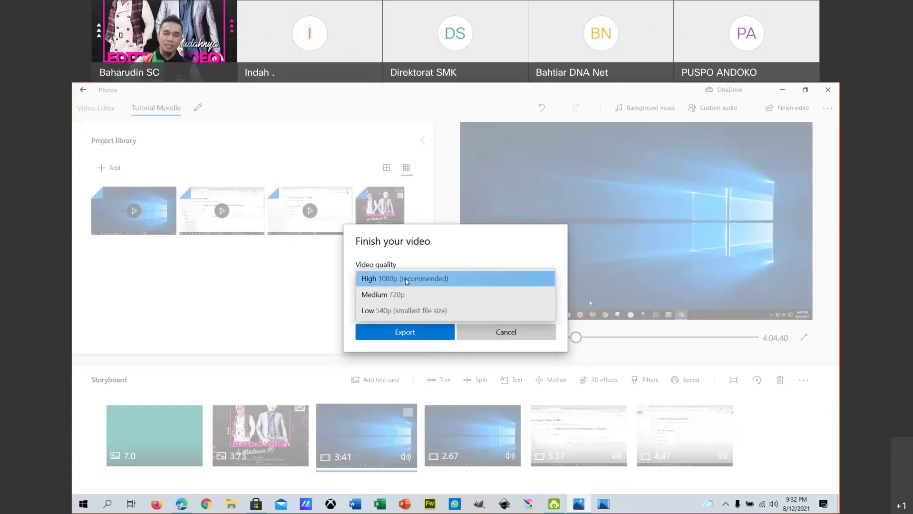
{"action": "left_click", "coordinate": [410, 280]}
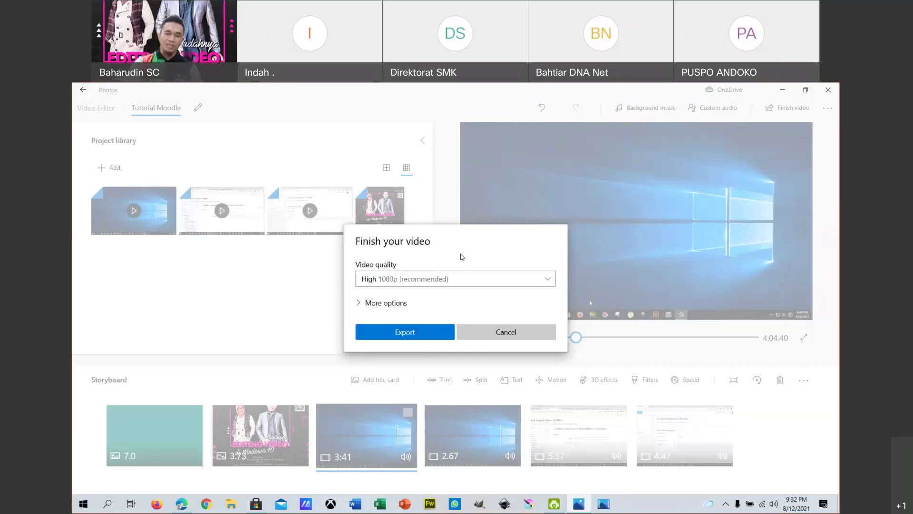
{"action": "left_click", "coordinate": [494, 335]}
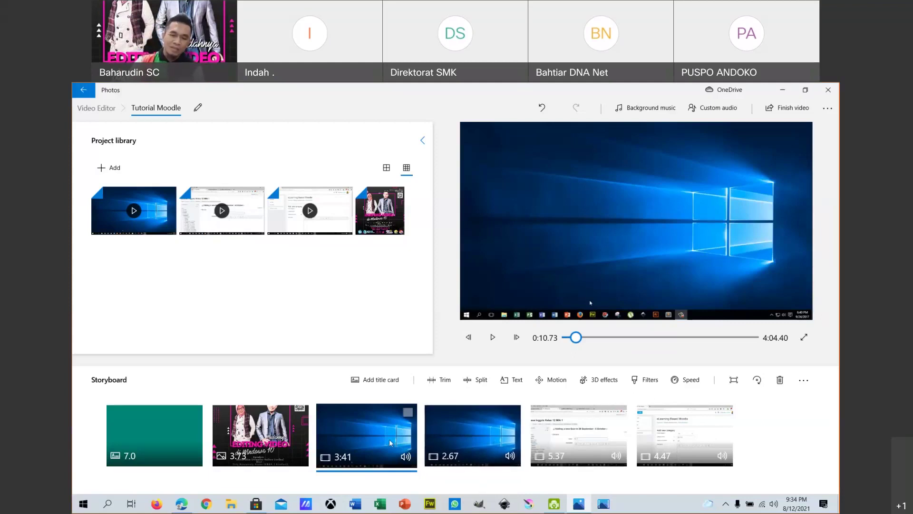
Step: Split the 5.37-second storyboard clip at 0:02.50 and check its first part for selection
{"action": "left_click", "coordinate": [479, 449]}
{"action": "left_click", "coordinate": [375, 434]}
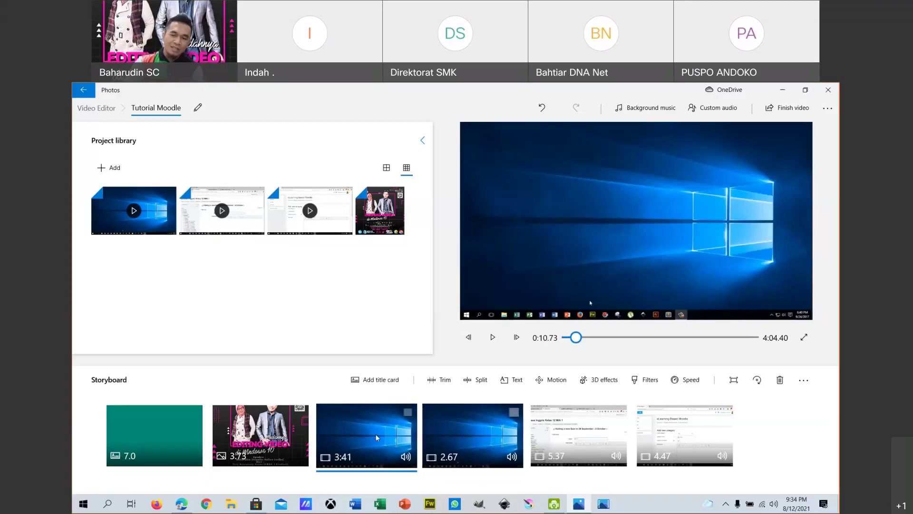
{"action": "left_click", "coordinate": [463, 435]}
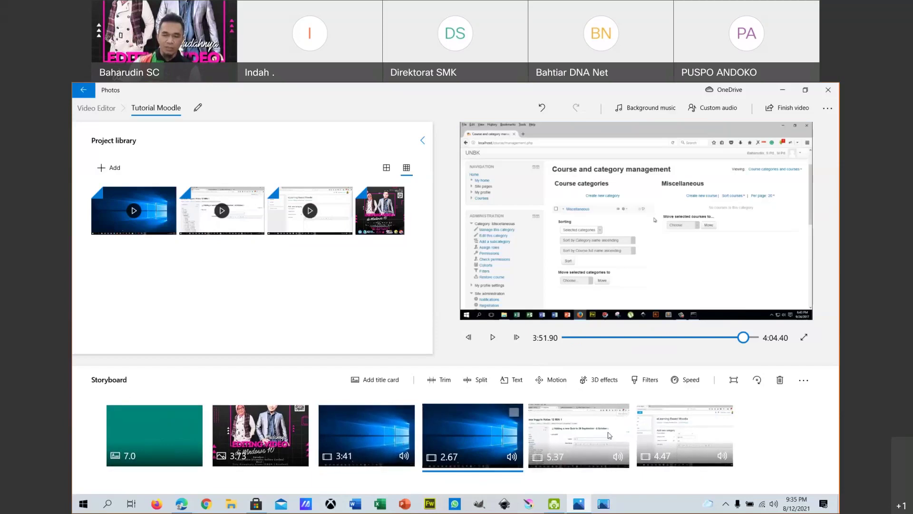
{"action": "left_click", "coordinate": [569, 436]}
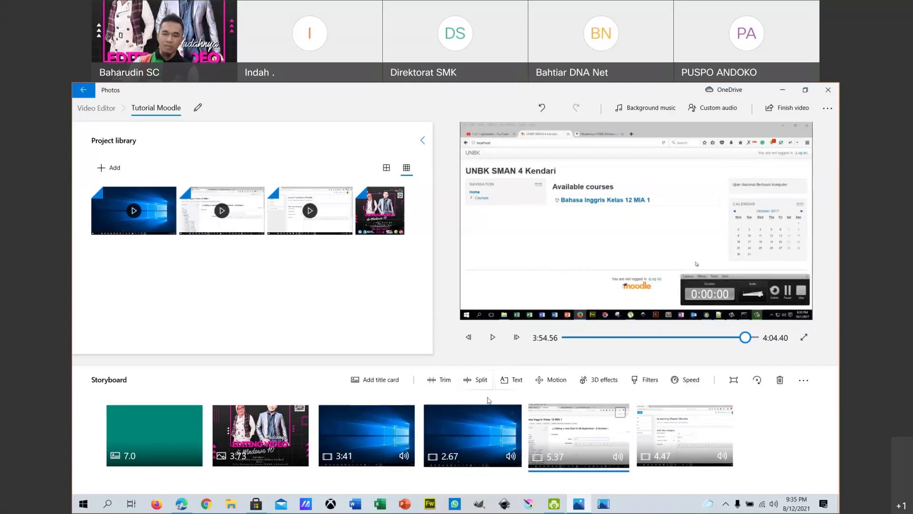
{"action": "left_click", "coordinate": [474, 383]}
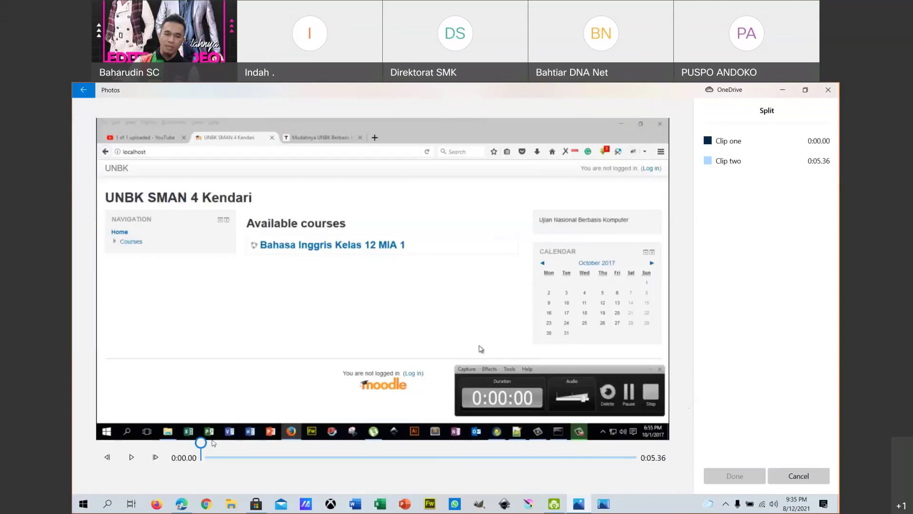
{"action": "left_click_drag", "start_coordinate": [202, 443], "coordinate": [415, 452]}
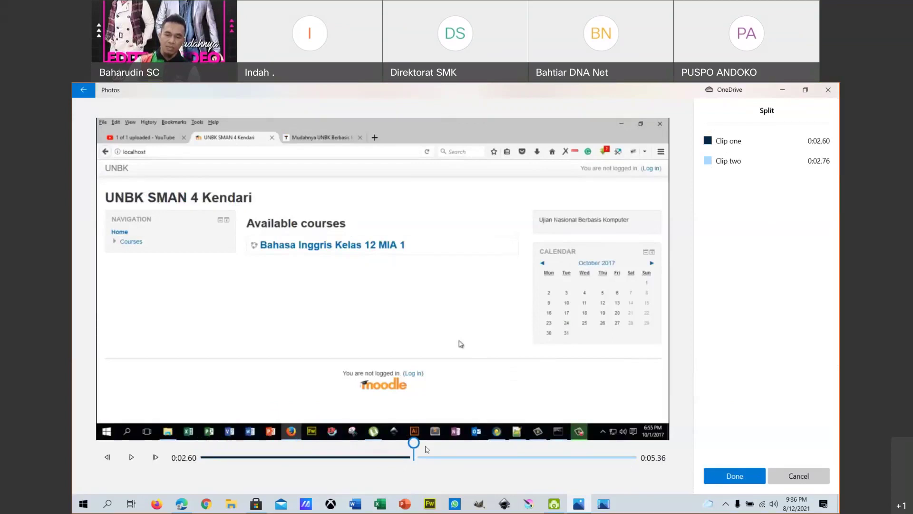
{"action": "left_click_drag", "start_coordinate": [414, 443], "coordinate": [408, 444]}
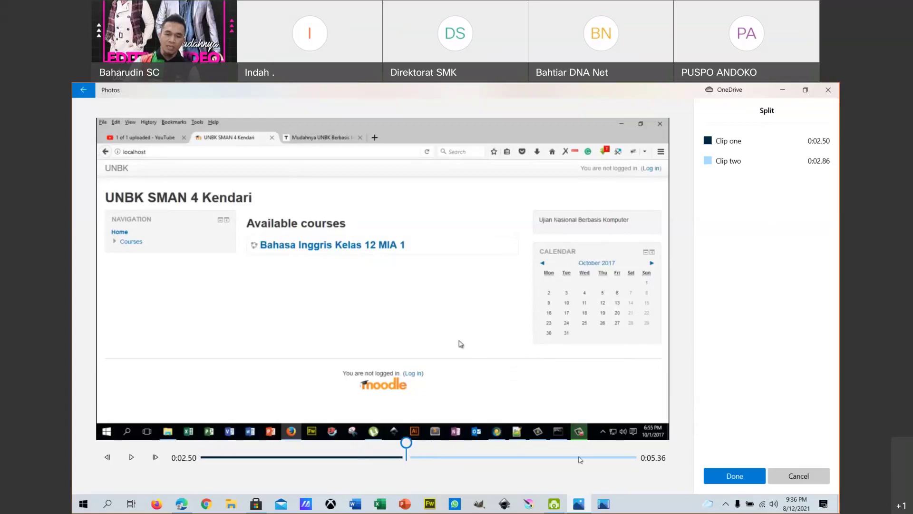
{"action": "left_click", "coordinate": [725, 481]}
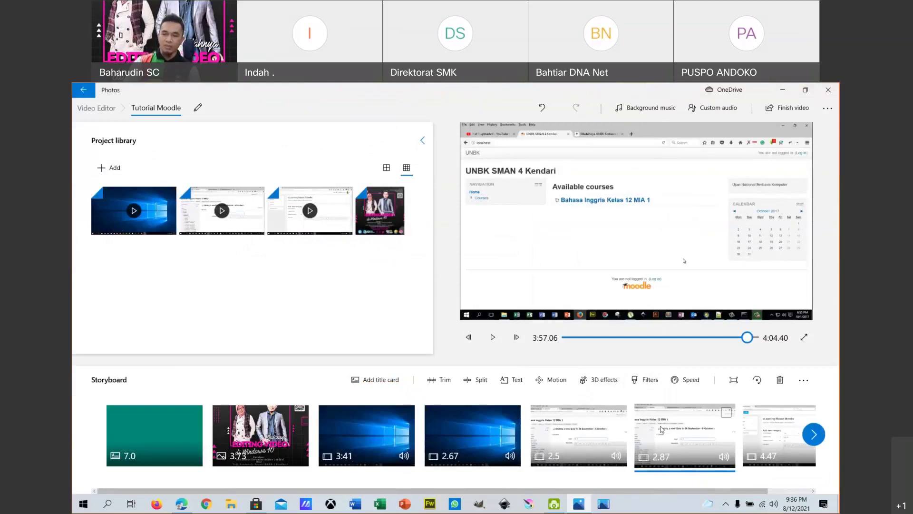
{"action": "left_click", "coordinate": [620, 413]}
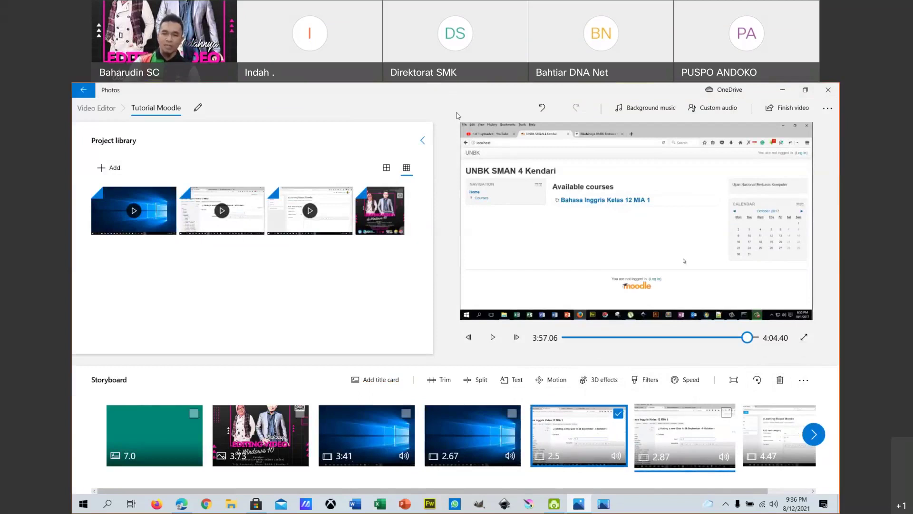
Step: Clear the checked selection of the 2.5-second storyboard clip and show that clip in the video preview
{"action": "left_click", "coordinate": [587, 418]}
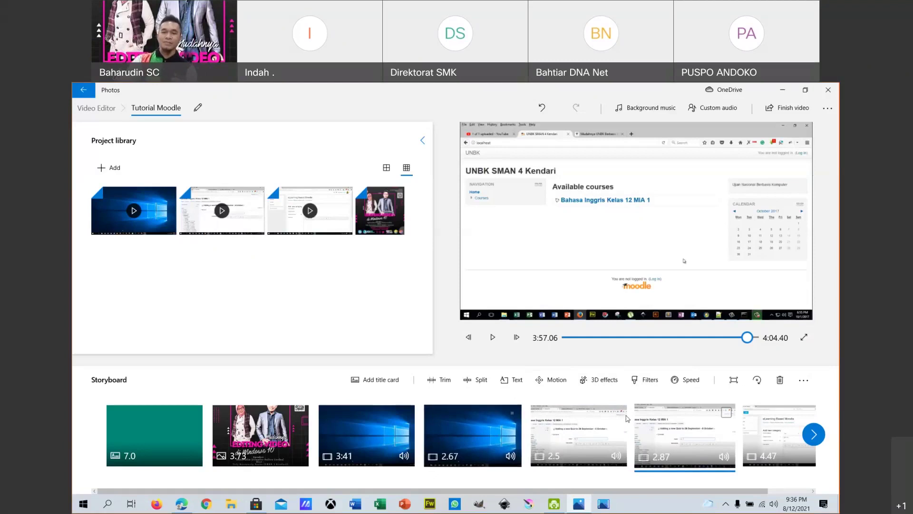
{"action": "left_click_drag", "start_coordinate": [563, 491], "coordinate": [605, 494]}
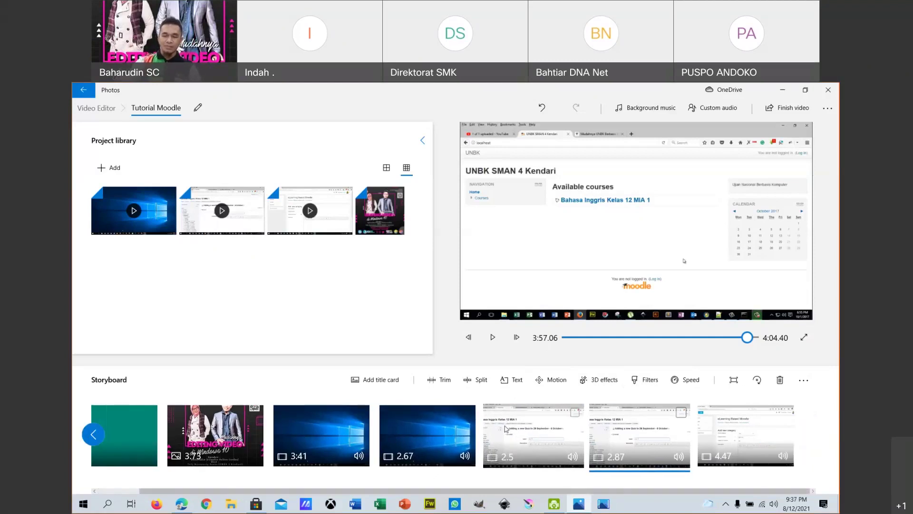
{"action": "left_click", "coordinate": [539, 434]}
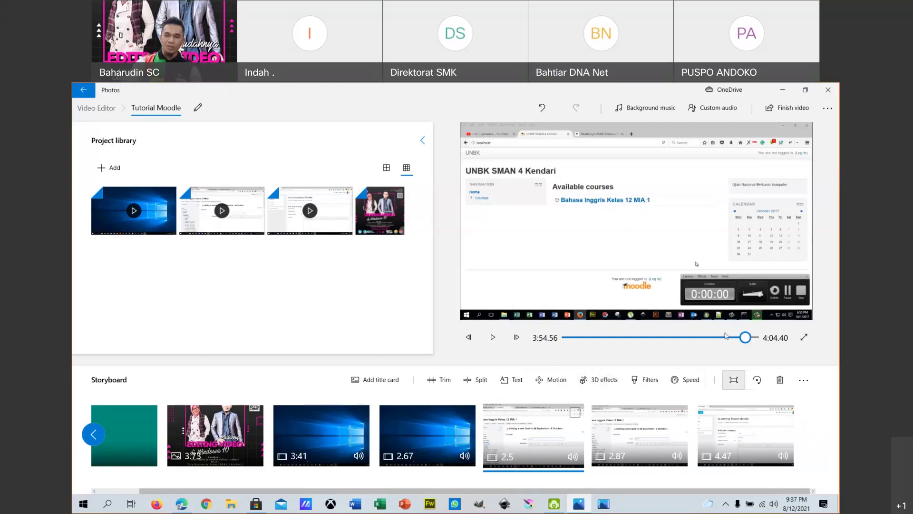
Step: Review the background music tracks, beat sync and music volume options for the project, and cancel without adding any music
{"action": "left_click", "coordinate": [647, 110]}
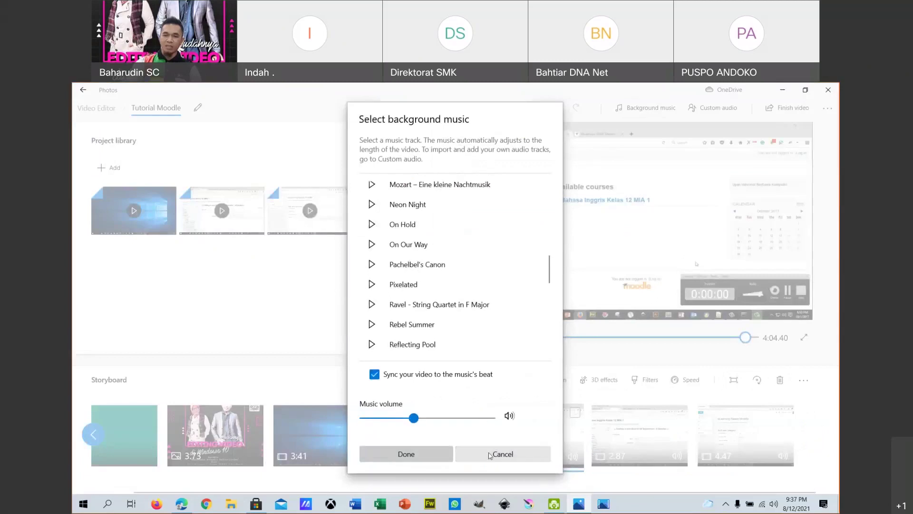
{"action": "left_click", "coordinate": [490, 454]}
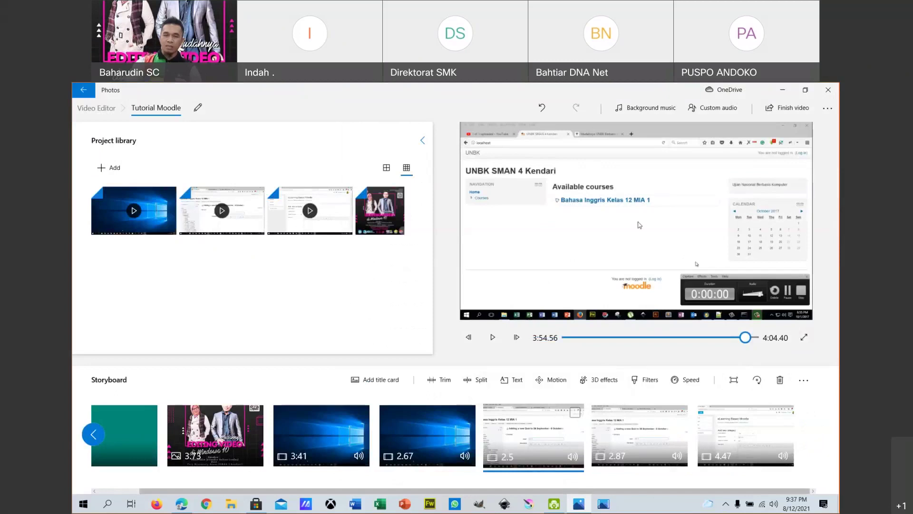
{"action": "left_click", "coordinate": [664, 113]}
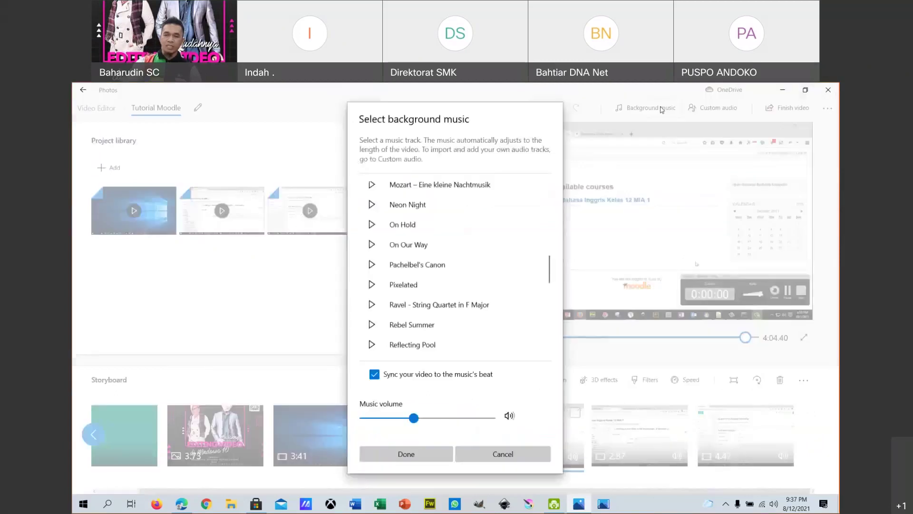
{"action": "left_click", "coordinate": [514, 453]}
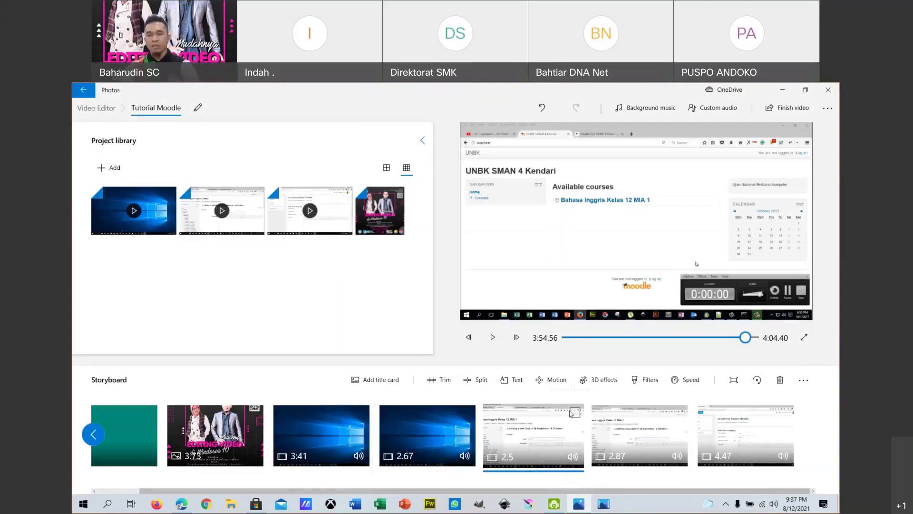
{"action": "left_click", "coordinate": [572, 426]}
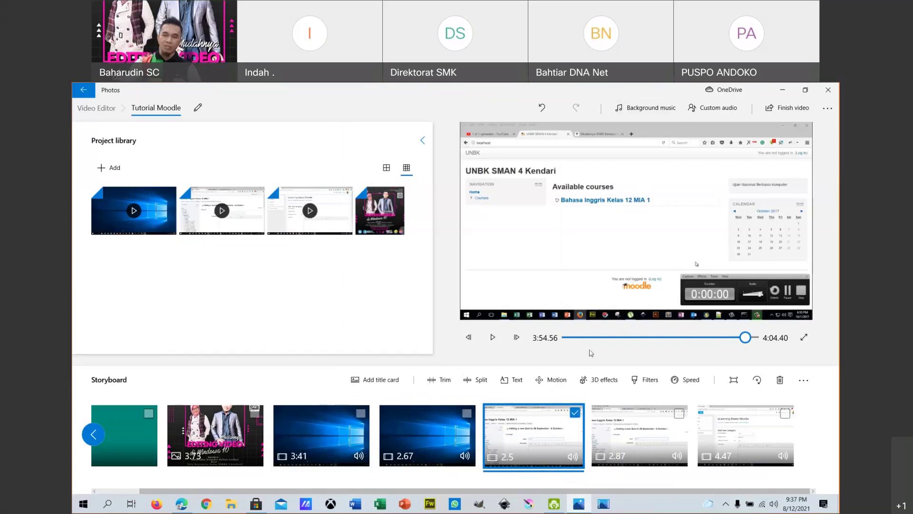
{"action": "left_click", "coordinate": [659, 114]}
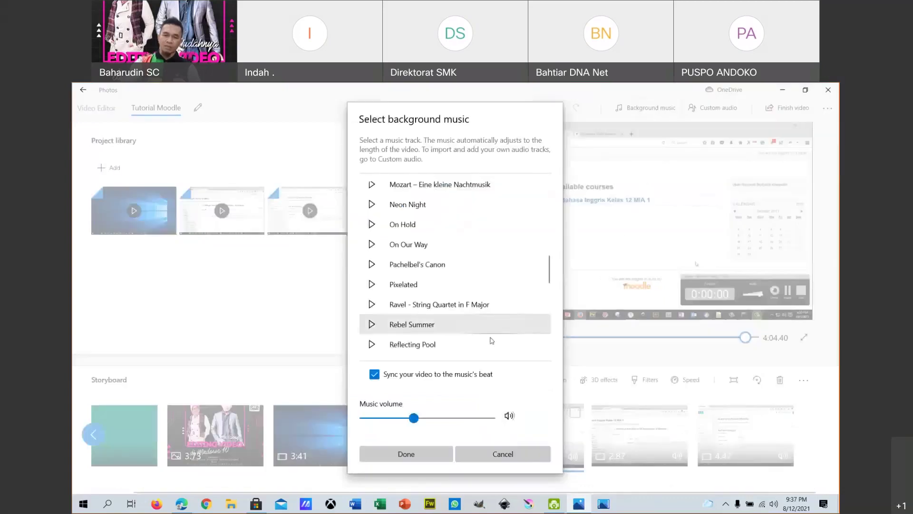
{"action": "left_click", "coordinate": [509, 457]}
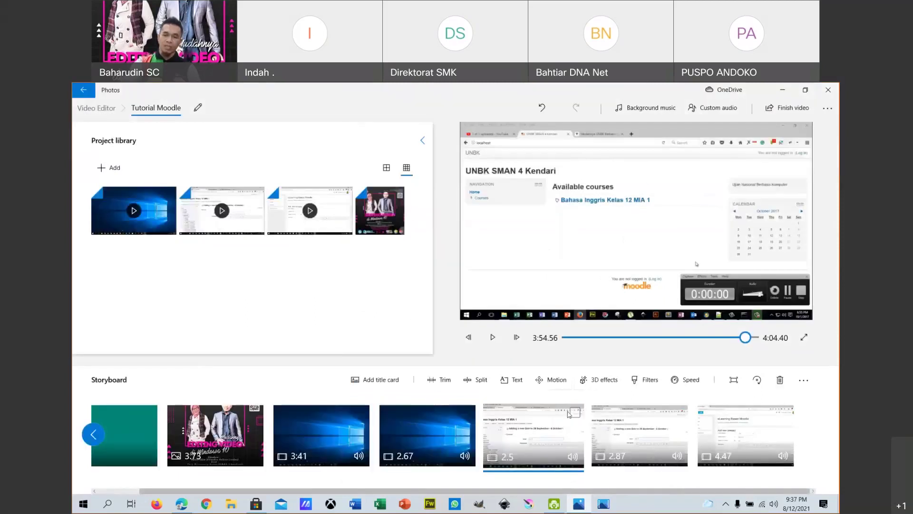
{"action": "left_click", "coordinate": [658, 114]}
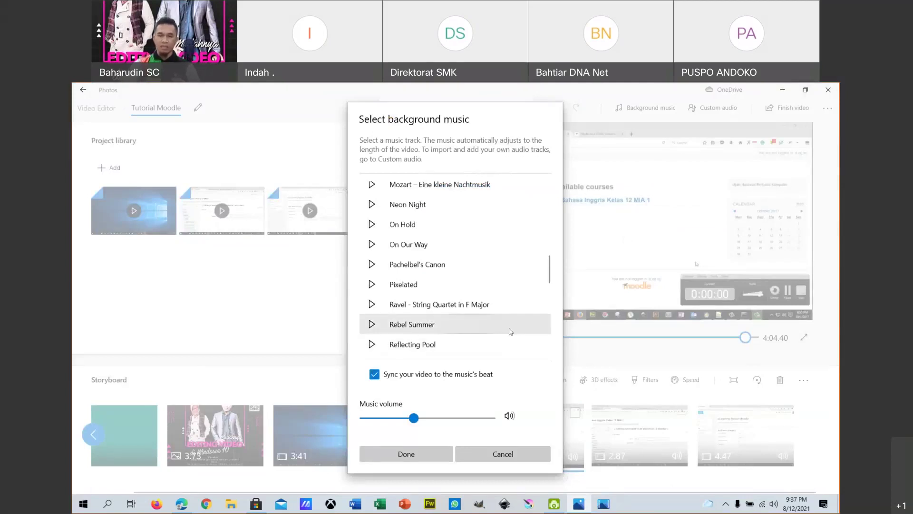
{"action": "left_click", "coordinate": [503, 455]}
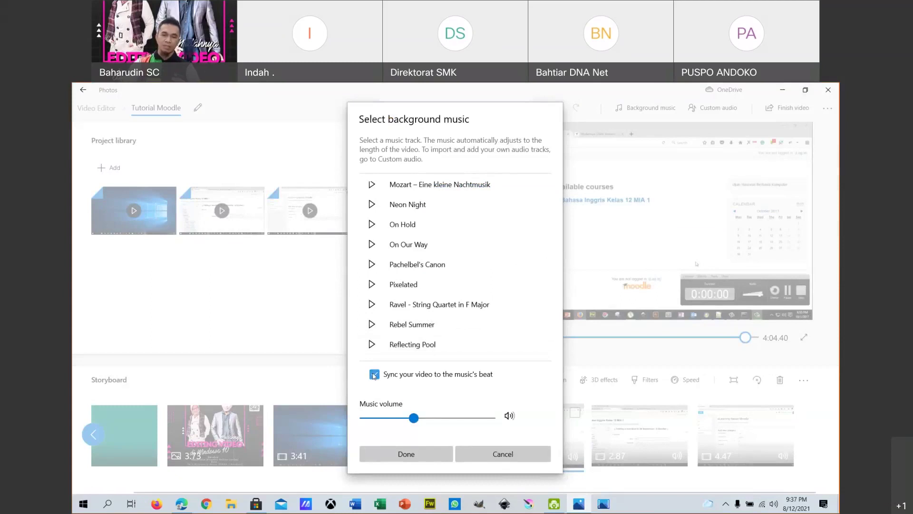
{"action": "left_click", "coordinate": [503, 454]}
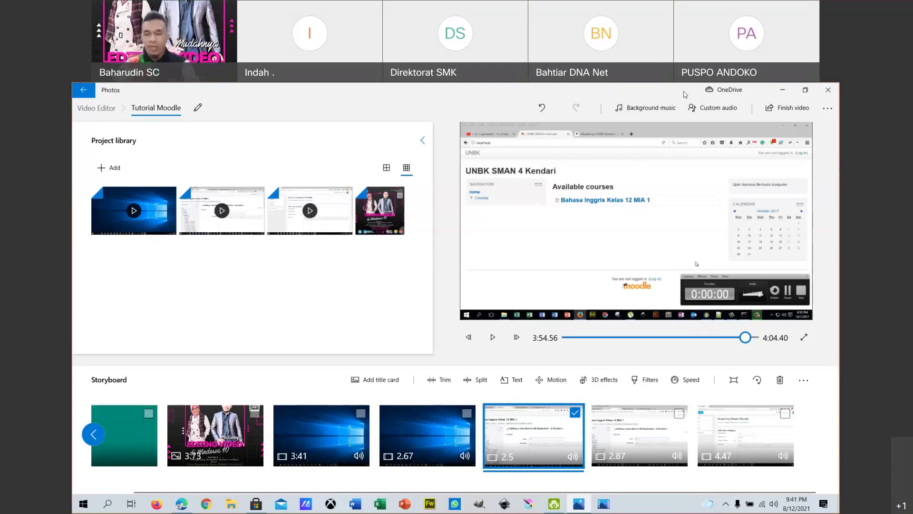
Step: Export the finished video at High 1080p quality to the Desktop with the file name Tutorial Moodle OK
{"action": "left_click", "coordinate": [770, 111]}
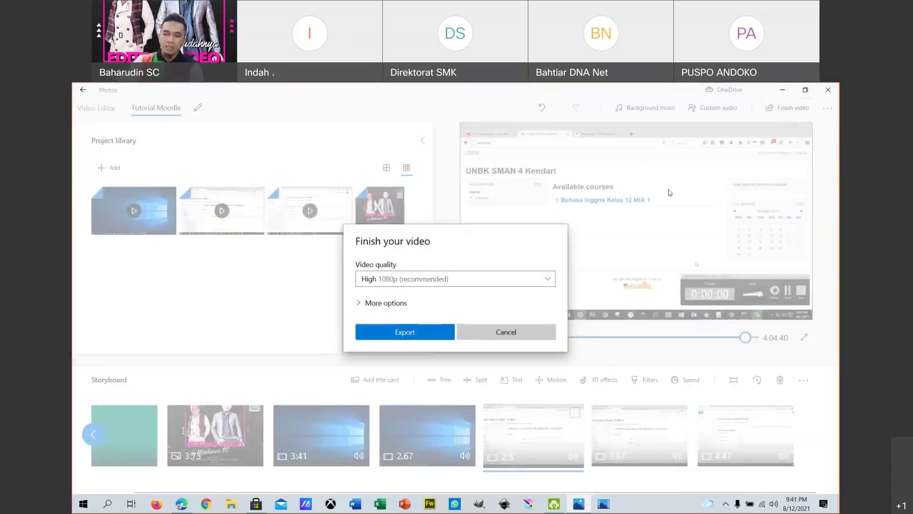
{"action": "left_click", "coordinate": [549, 280]}
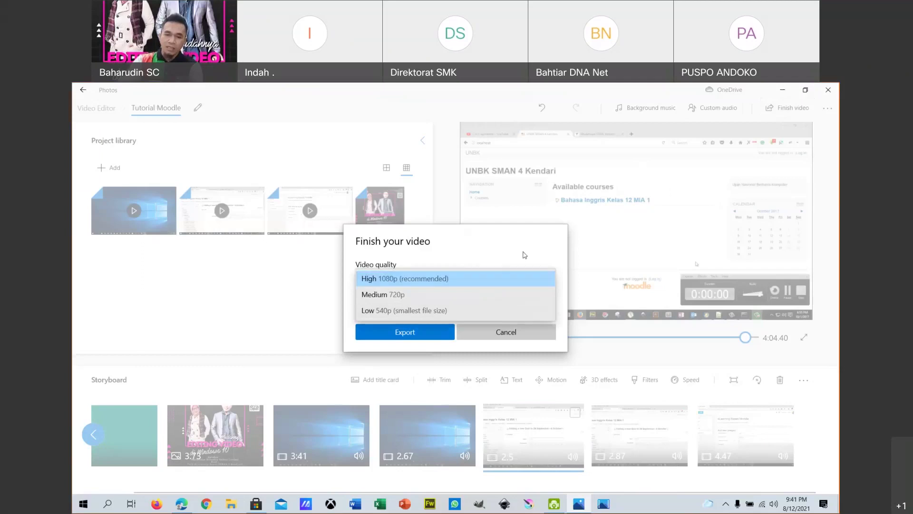
{"action": "left_click", "coordinate": [387, 282]}
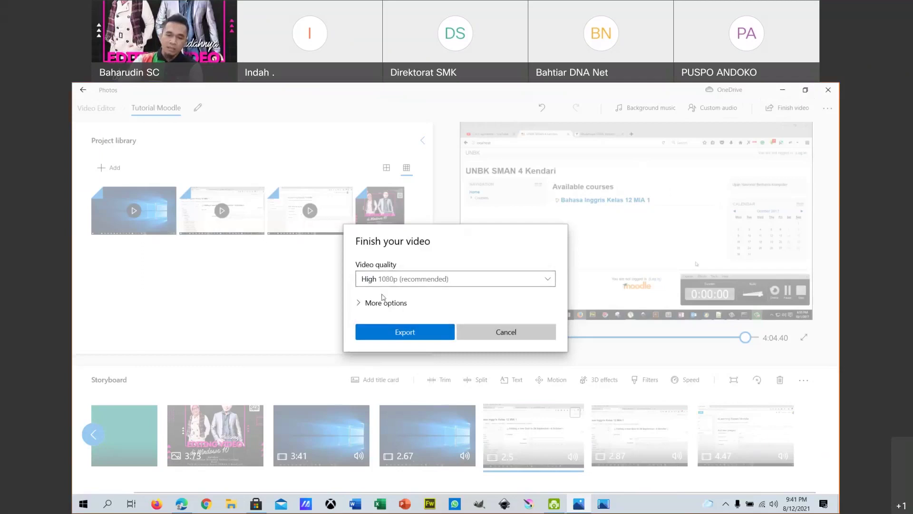
{"action": "left_click", "coordinate": [394, 335]}
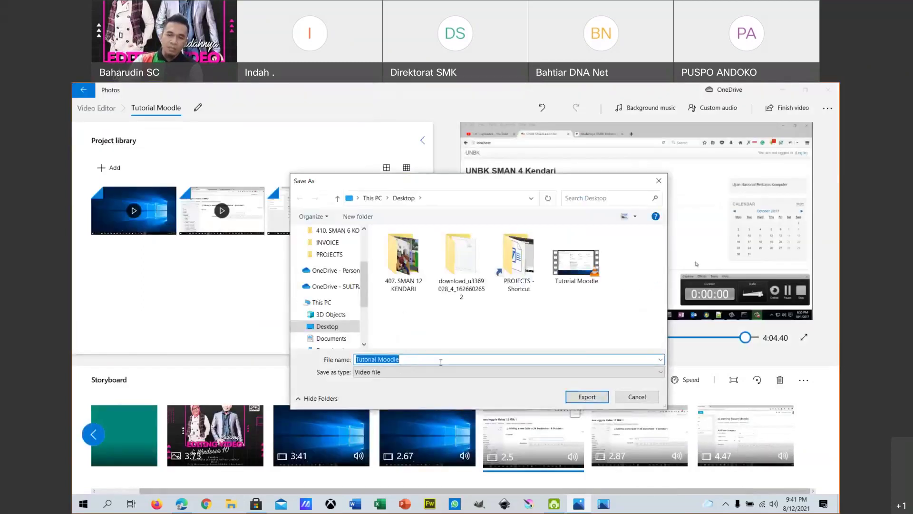
{"action": "left_click", "coordinate": [414, 361]}
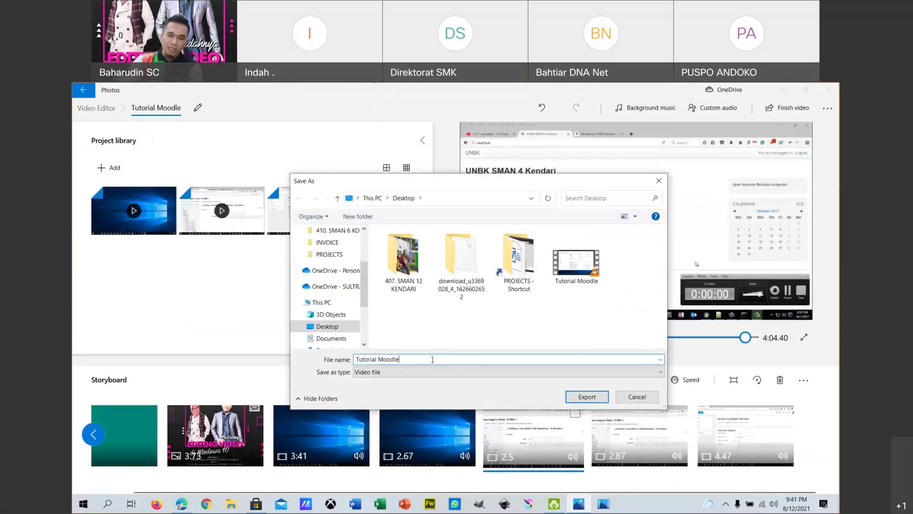
{"action": "type", "text": "OK"}
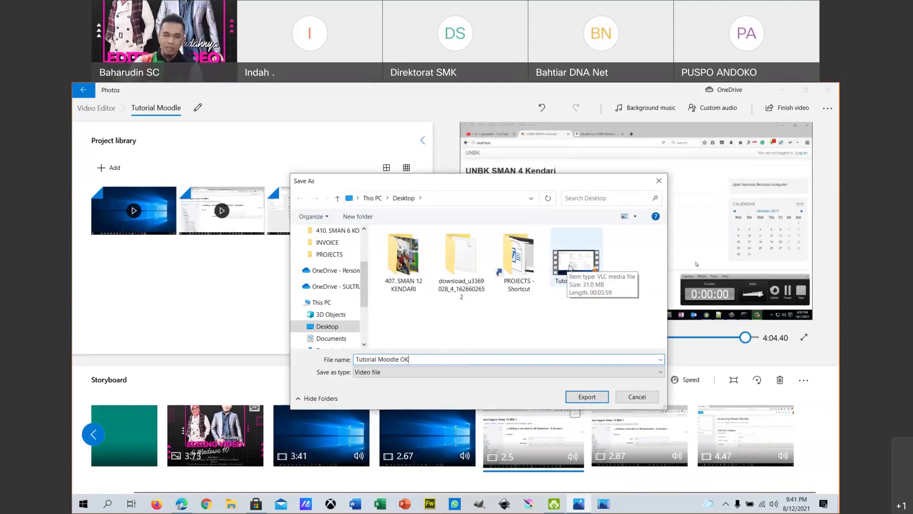
{"action": "left_click", "coordinate": [584, 399]}
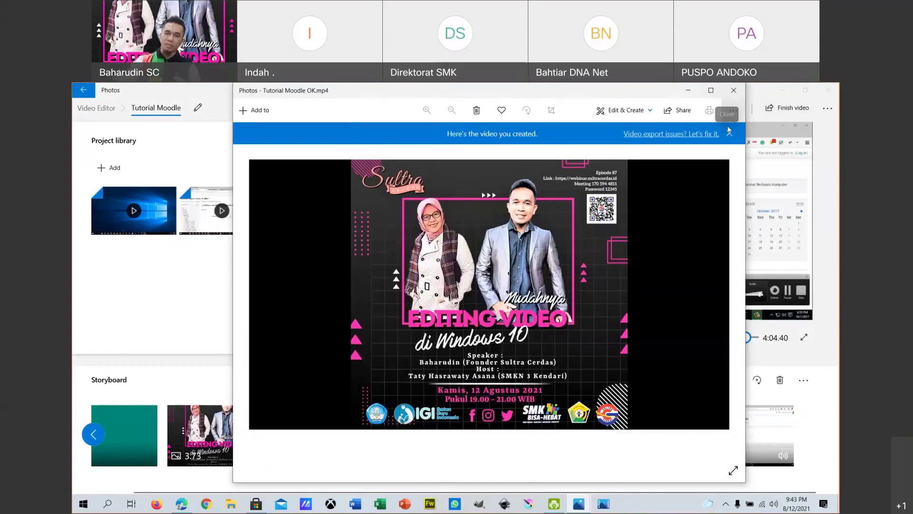
Step: Close the exported video's preview and move the Tutorial Moodle OK file beside Tutorial Moodle on the desktop
{"action": "left_click", "coordinate": [734, 90]}
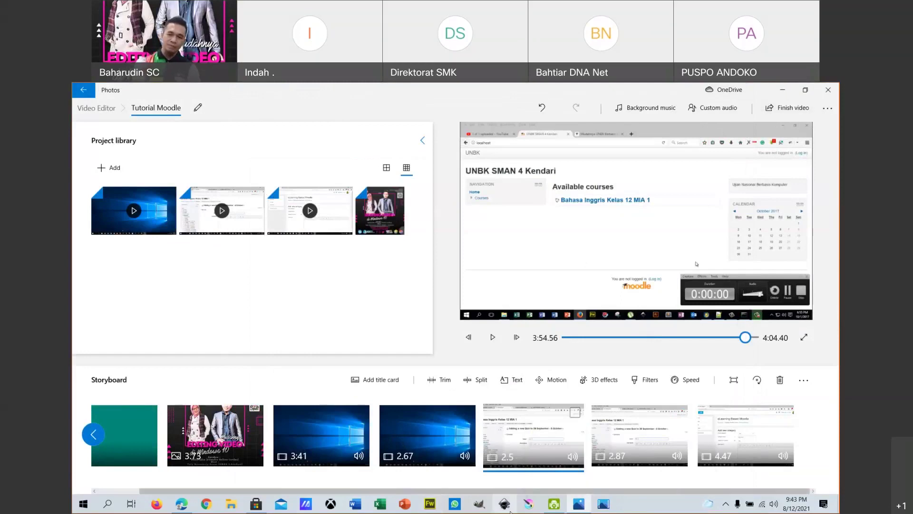
{"action": "key", "text": "super+d"}
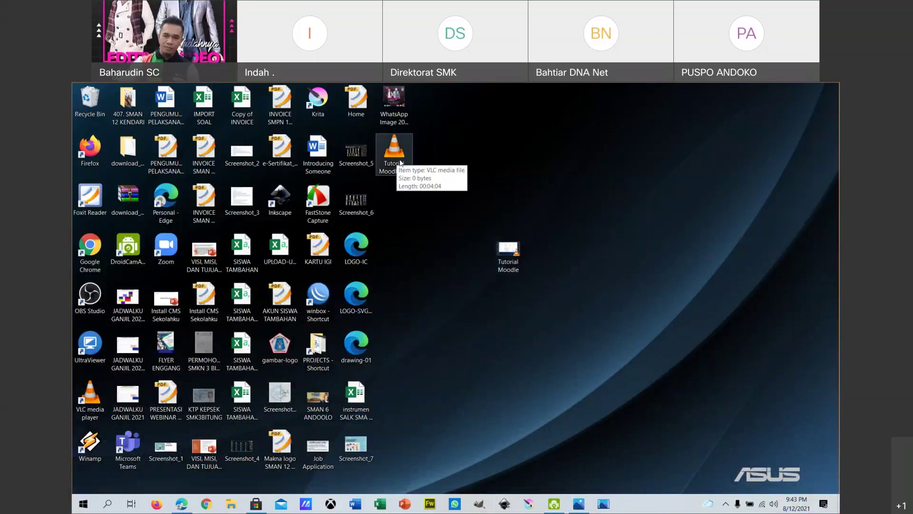
{"action": "left_click_drag", "start_coordinate": [394, 155], "coordinate": [467, 233]}
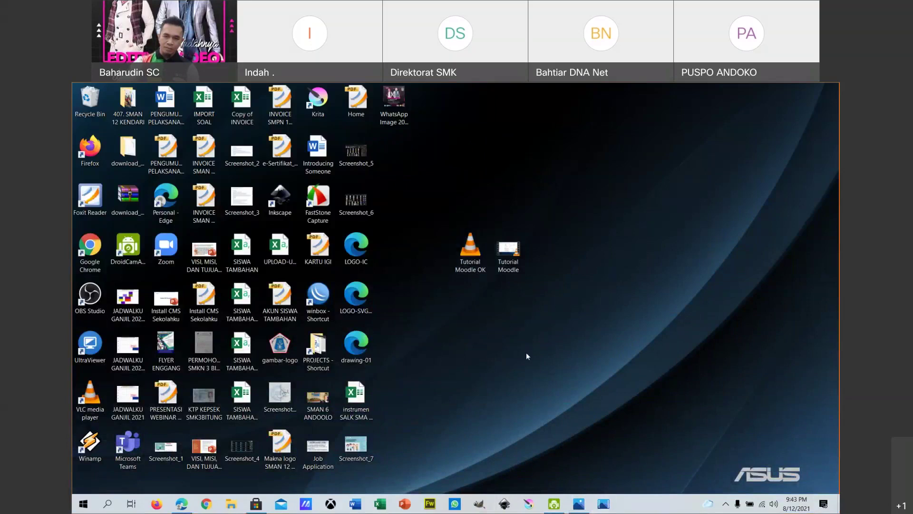
Step: Relaunch Video Editor and continue with a new video edit session to reach the project overview
{"action": "left_click", "coordinate": [604, 509]}
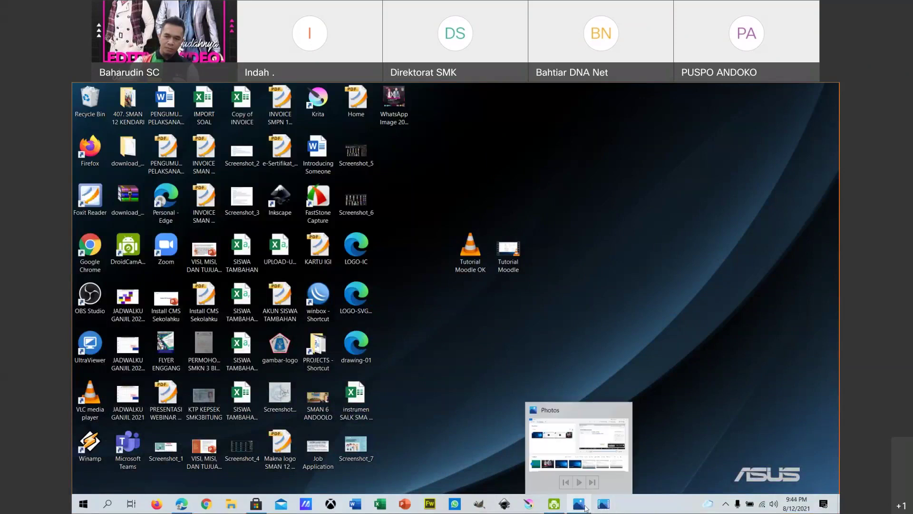
{"action": "left_click", "coordinate": [608, 503]}
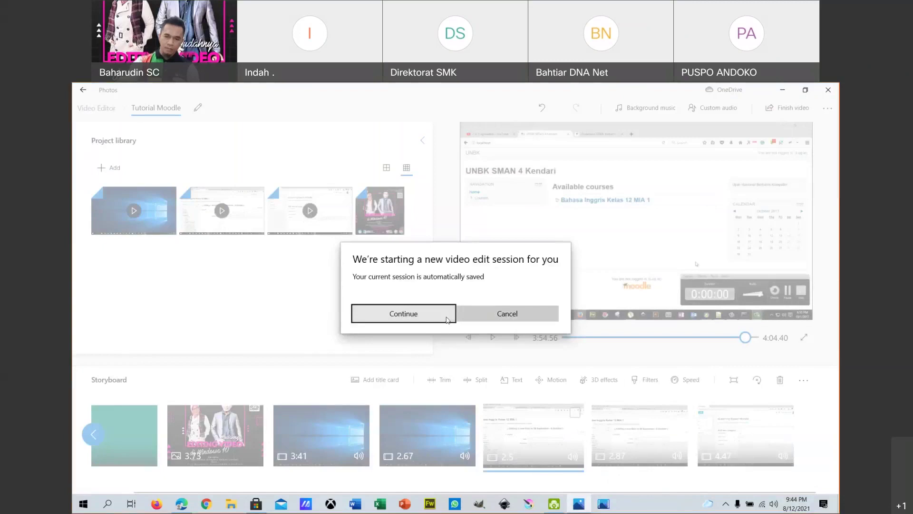
{"action": "left_click", "coordinate": [447, 320]}
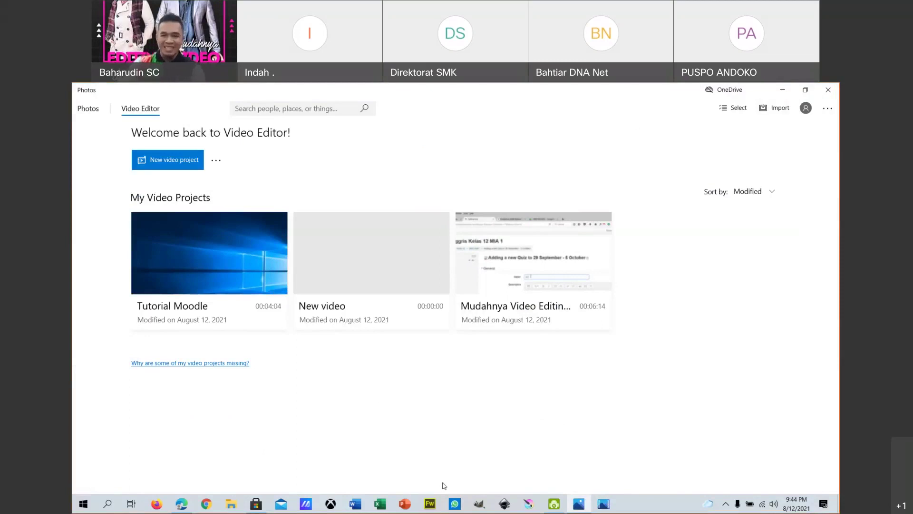
Step: Compare the file properties of Tutorial Moodle OK and Tutorial Moodle on the desktop, closing each without changes
{"action": "key", "text": "super+d"}
{"action": "left_click", "coordinate": [478, 253]}
{"action": "right_click", "coordinate": [478, 253]}
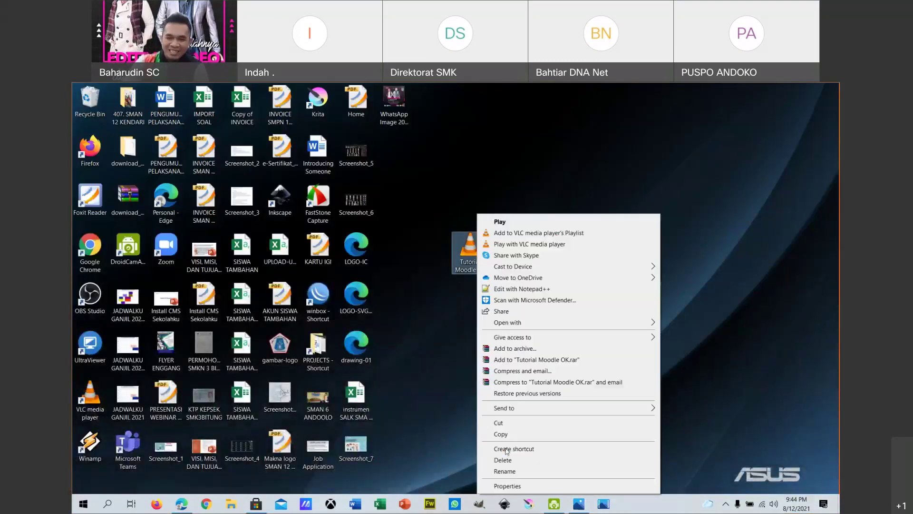
{"action": "left_click", "coordinate": [514, 492]}
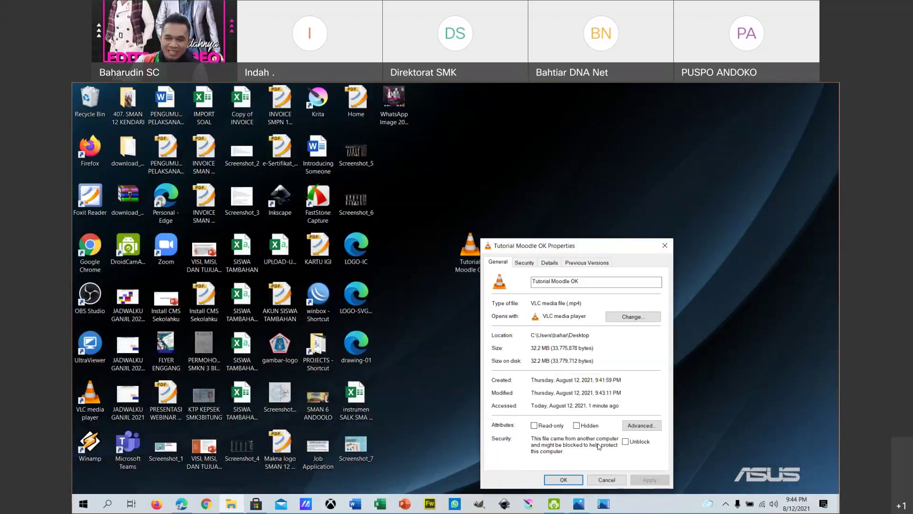
{"action": "left_click", "coordinate": [602, 481]}
{"action": "left_click", "coordinate": [515, 257]}
{"action": "right_click", "coordinate": [515, 257]}
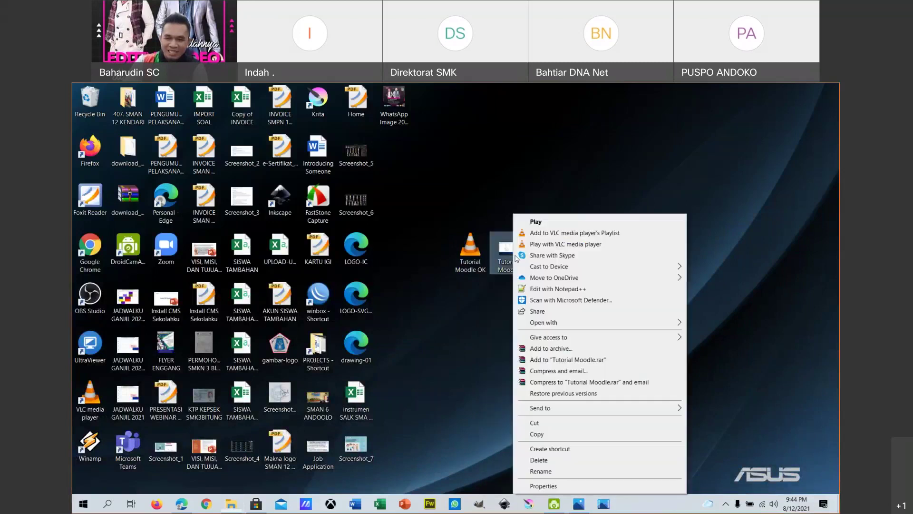
{"action": "left_click", "coordinate": [523, 486]}
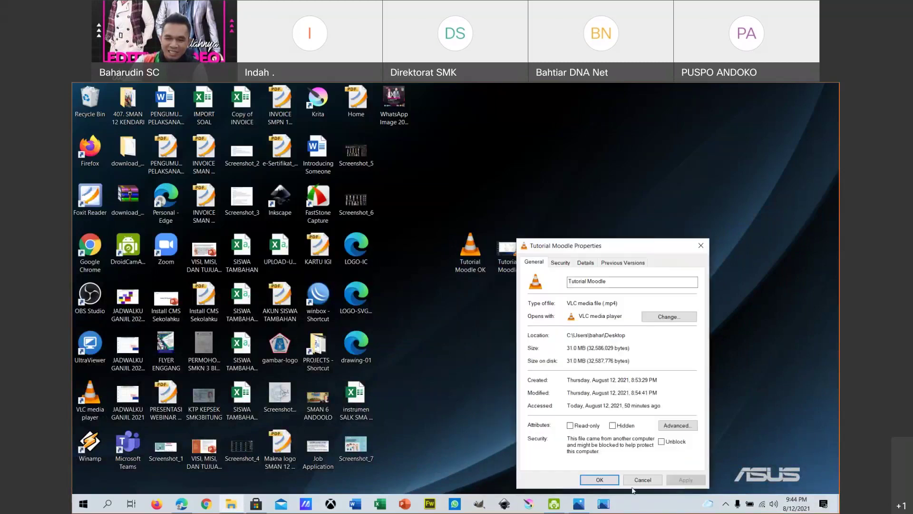
{"action": "left_click", "coordinate": [642, 479]}
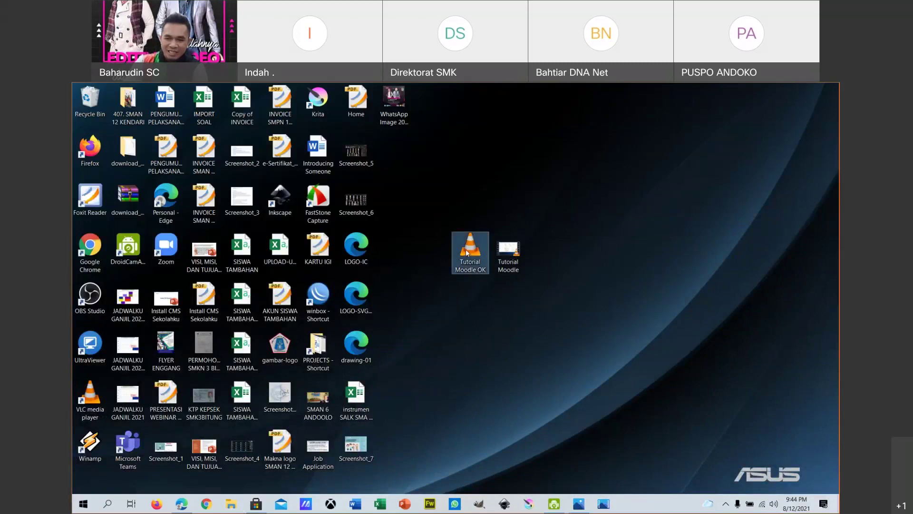
Step: Play the exported Tutorial Moodle OK video in VLC media player briefly, and close the player
{"action": "left_click", "coordinate": [480, 257]}
{"action": "key", "text": "Return"}
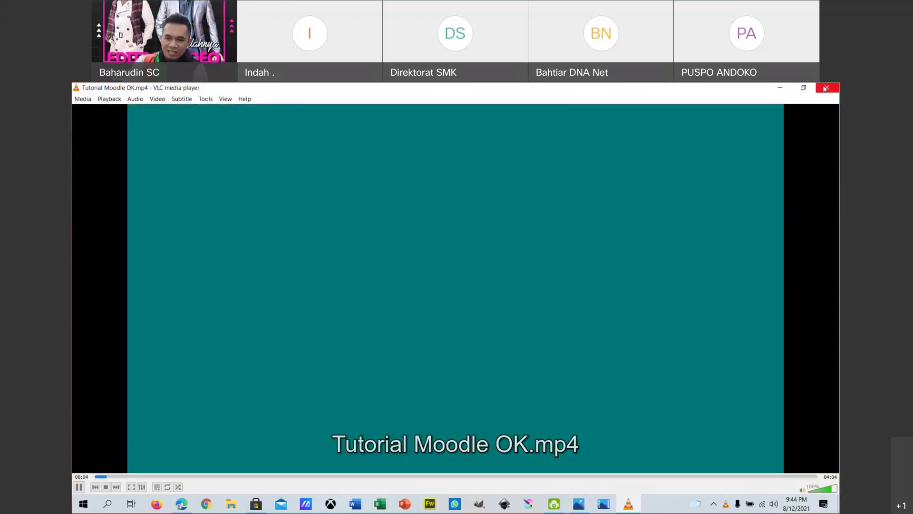
{"action": "left_click", "coordinate": [825, 88]}
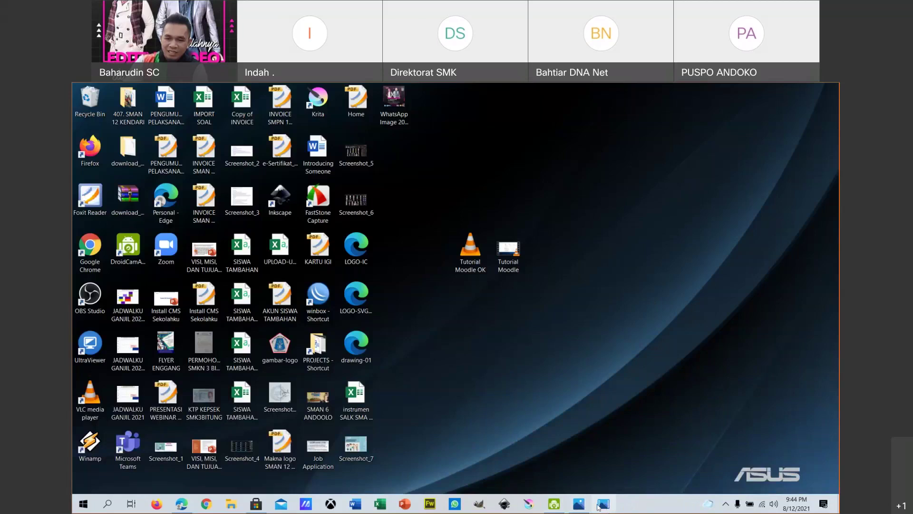
Step: Refresh the desktop twice to update the video file icons
{"action": "right_click", "coordinate": [553, 311]}
{"action": "left_click", "coordinate": [576, 341]}
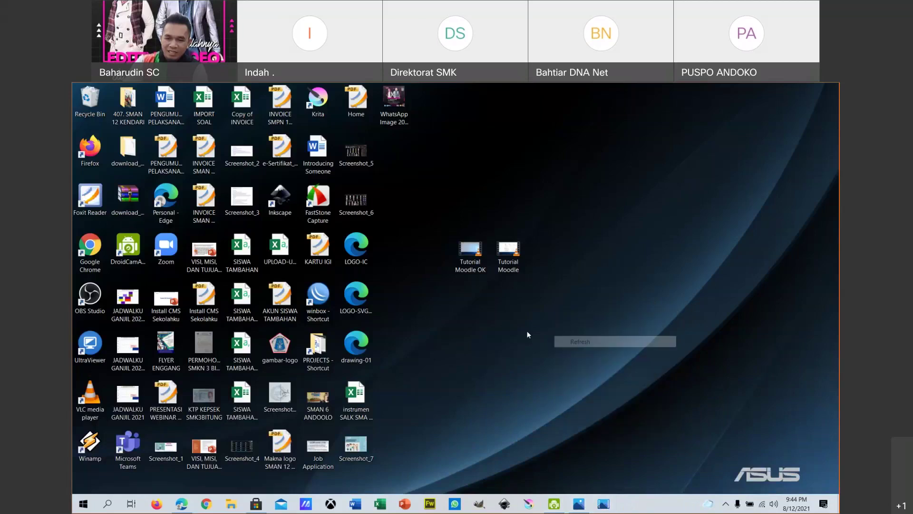
{"action": "right_click", "coordinate": [527, 330]}
{"action": "left_click", "coordinate": [533, 347]}
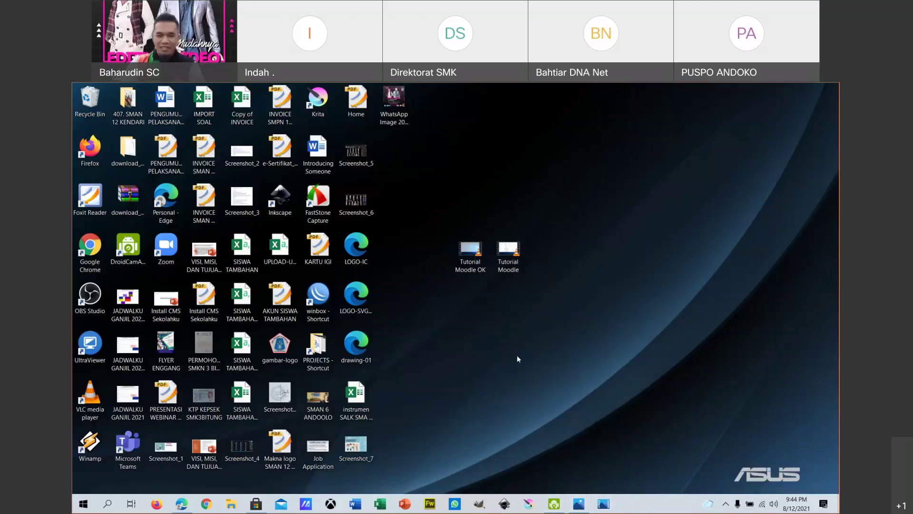
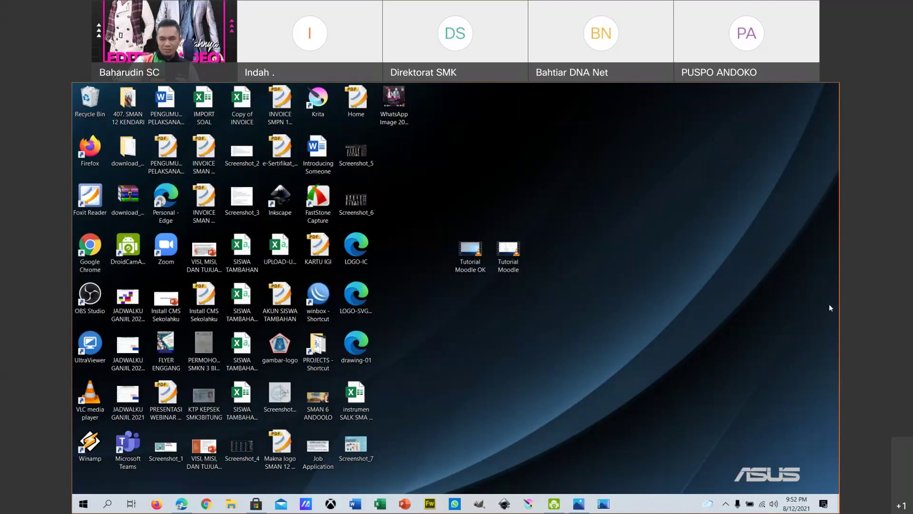
Step: Switch back to Video Editor and open the existing Tutorial Moodle project
{"action": "left_click", "coordinate": [604, 506]}
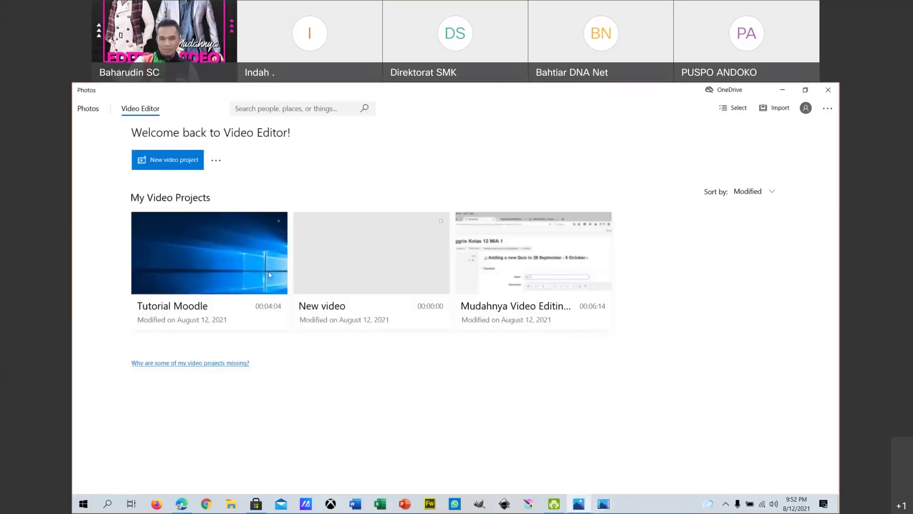
{"action": "left_click", "coordinate": [219, 247]}
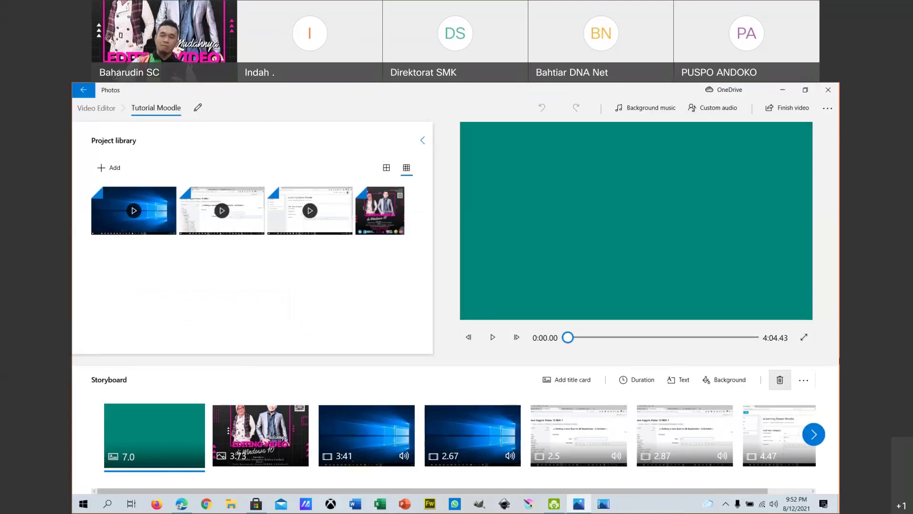
Step: Look through the background colours for the teal title card, previewing the brownish-grey swatch, and leave without applying it
{"action": "left_click", "coordinate": [729, 386]}
{"action": "left_click", "coordinate": [728, 382]}
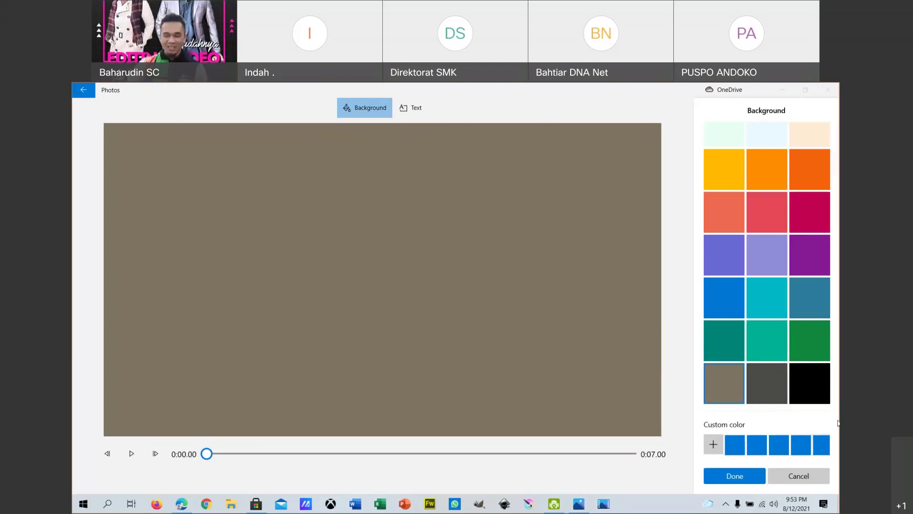
{"action": "scroll", "coordinate": [837, 347], "scroll_direction": "down", "scroll_amount": 1}
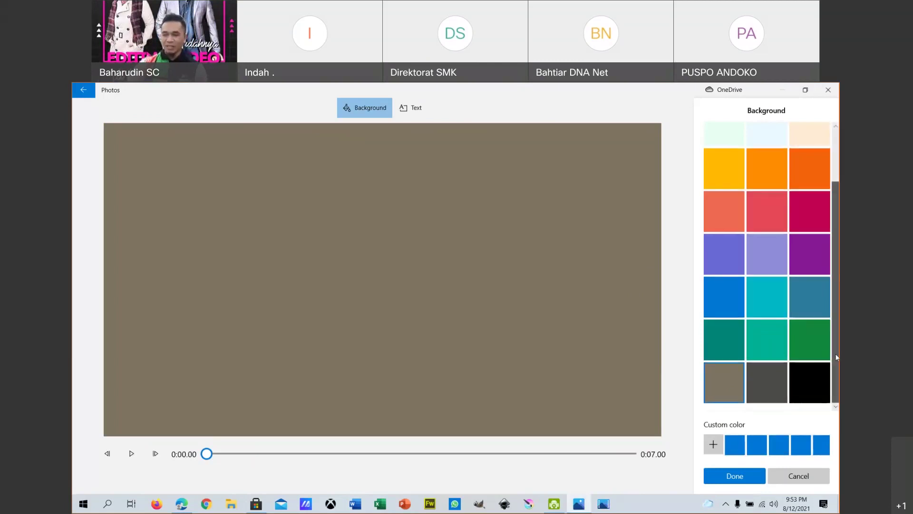
{"action": "scroll", "coordinate": [838, 252], "scroll_direction": "up", "scroll_amount": 2}
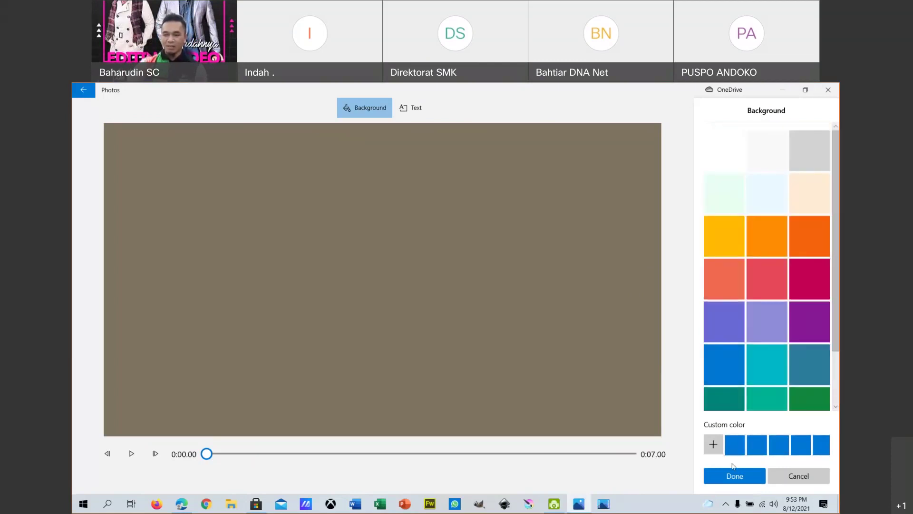
{"action": "left_click", "coordinate": [795, 477]}
{"action": "left_click", "coordinate": [424, 312]}
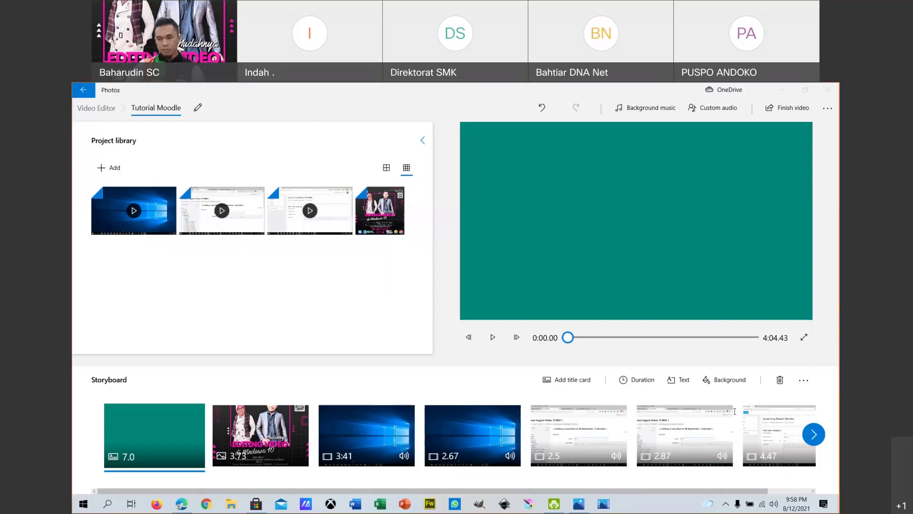
{"action": "left_click", "coordinate": [832, 310]}
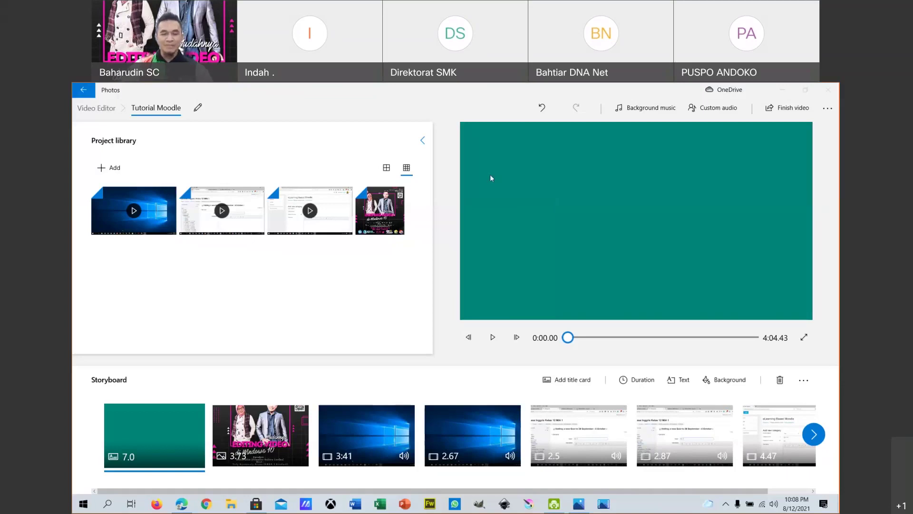
Step: Switch to Google Chrome and activate the address bar of the new tab
{"action": "left_click", "coordinate": [205, 507]}
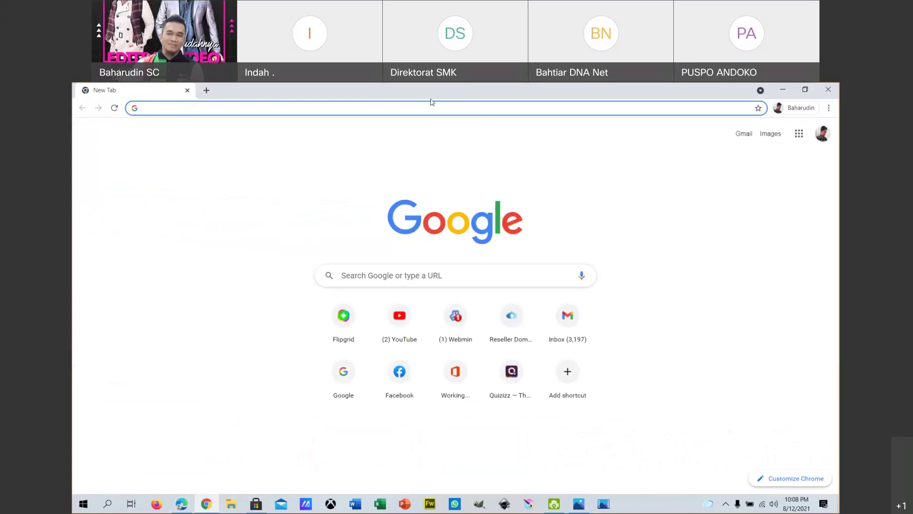
{"action": "left_click", "coordinate": [191, 175]}
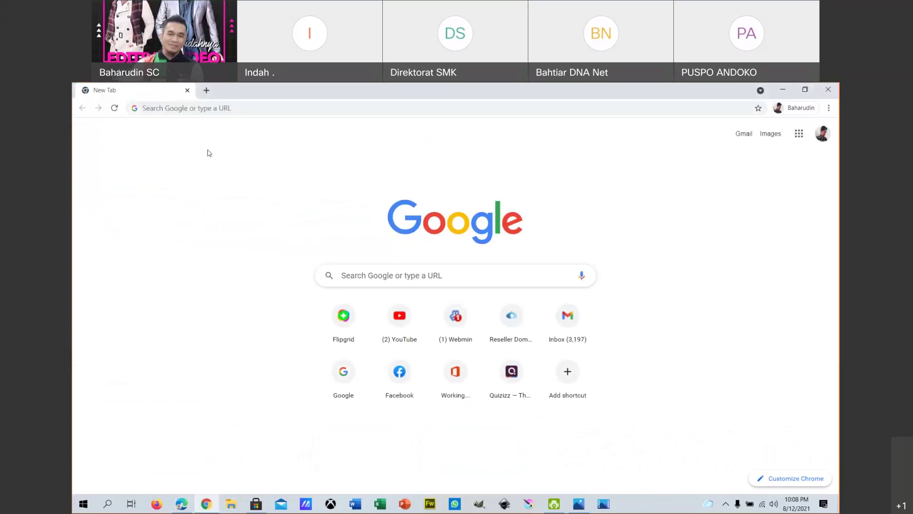
{"action": "left_click", "coordinate": [157, 107]}
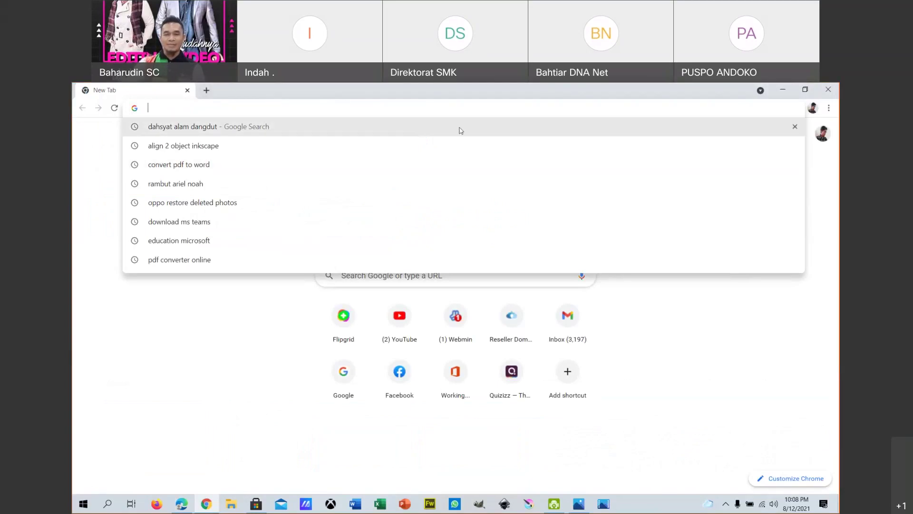
{"action": "left_click", "coordinate": [284, 171]}
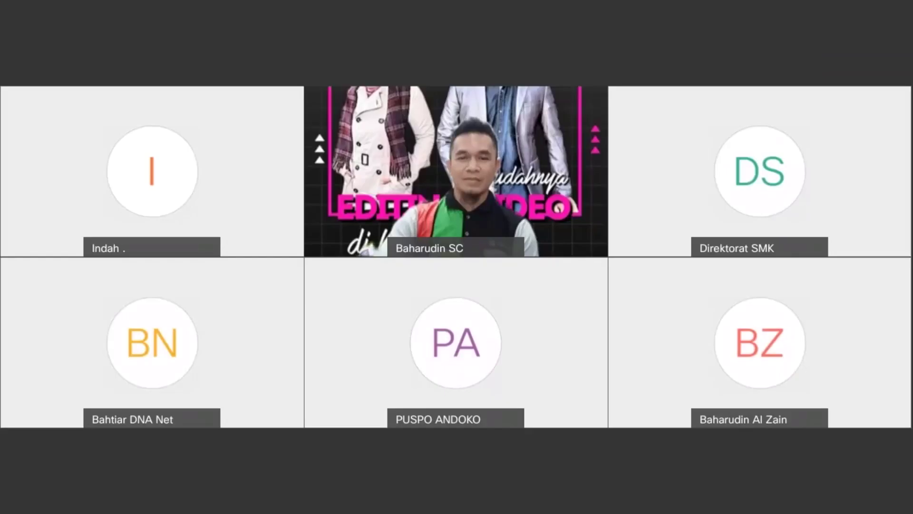